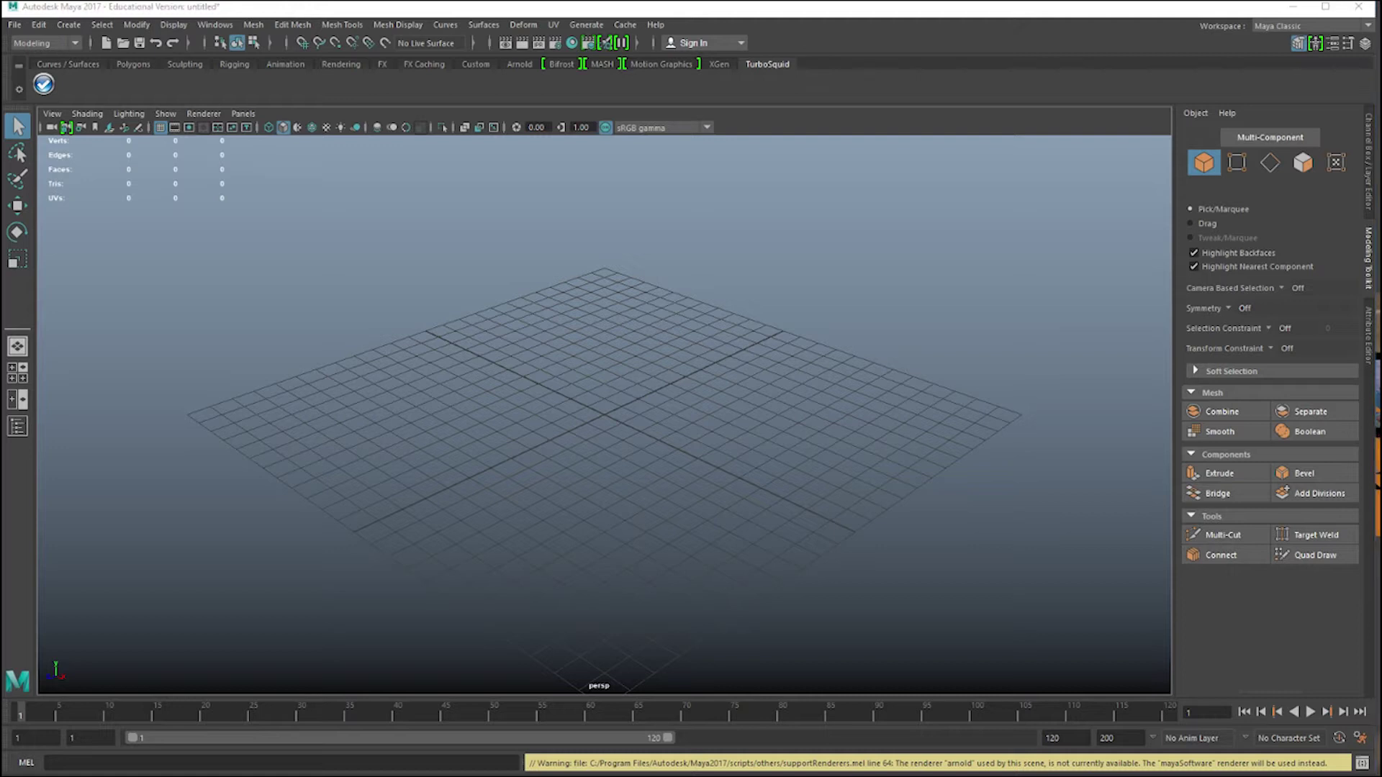
Examine the church's front/back, side and top plan drawings in the sourceimages folder, and return to the empty Maya scene.
drag(1381, 132, 730, 137)
click(643, 550)
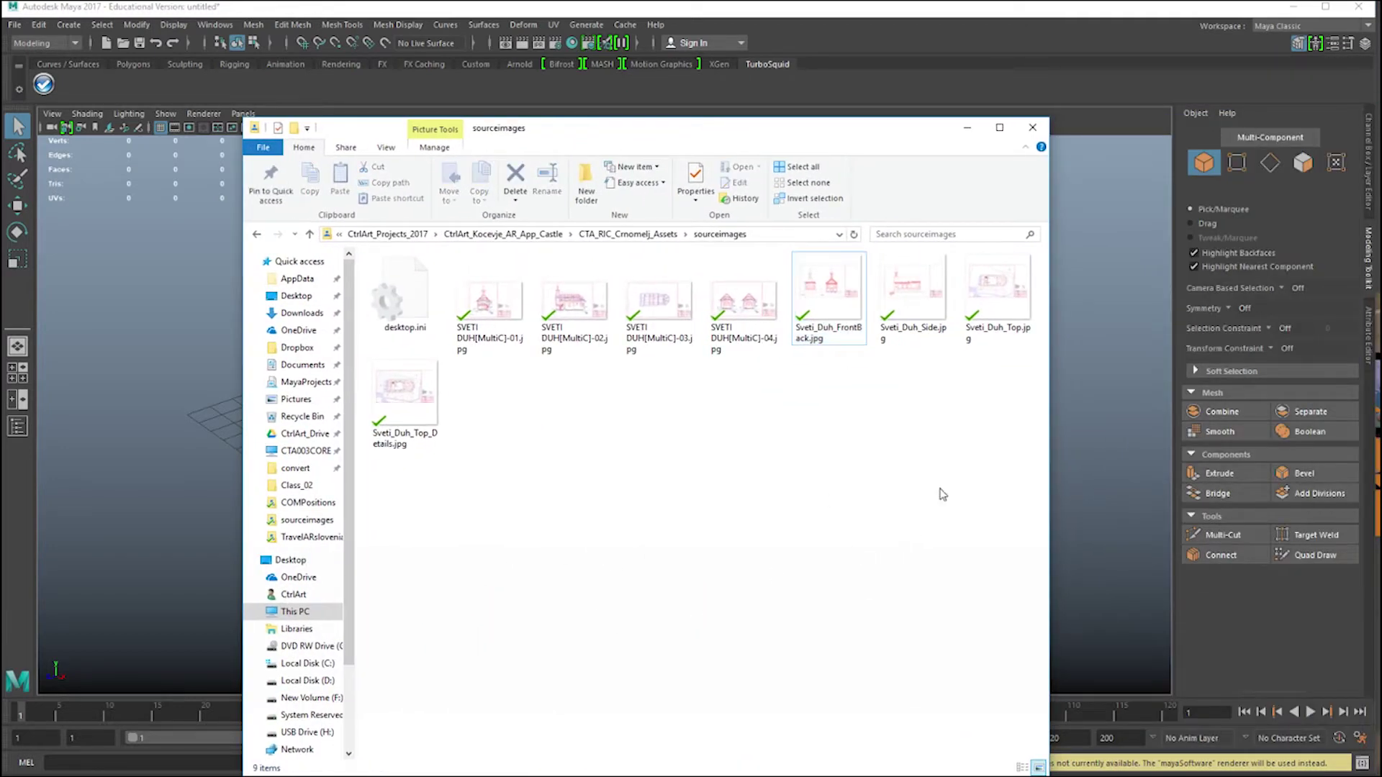
double_click(831, 307)
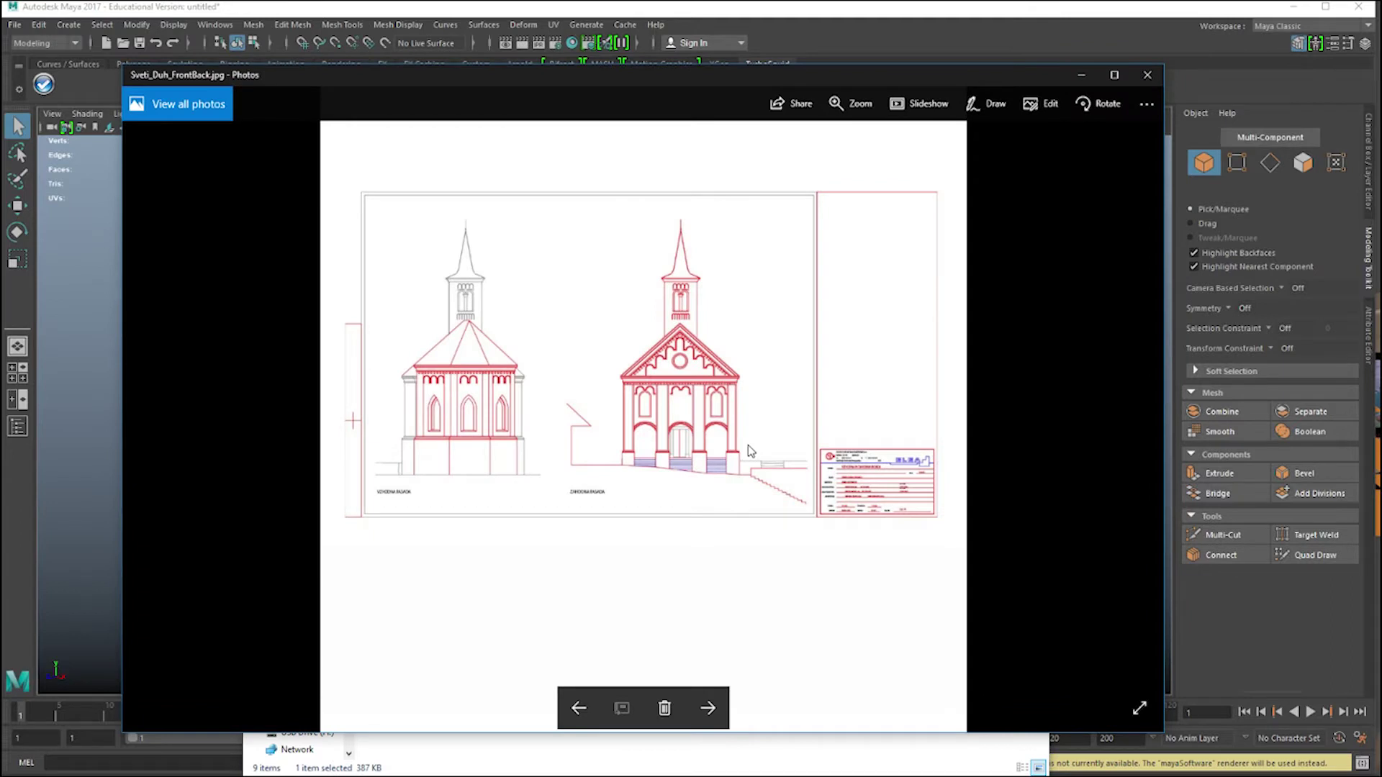
key(Right)
key(Right)
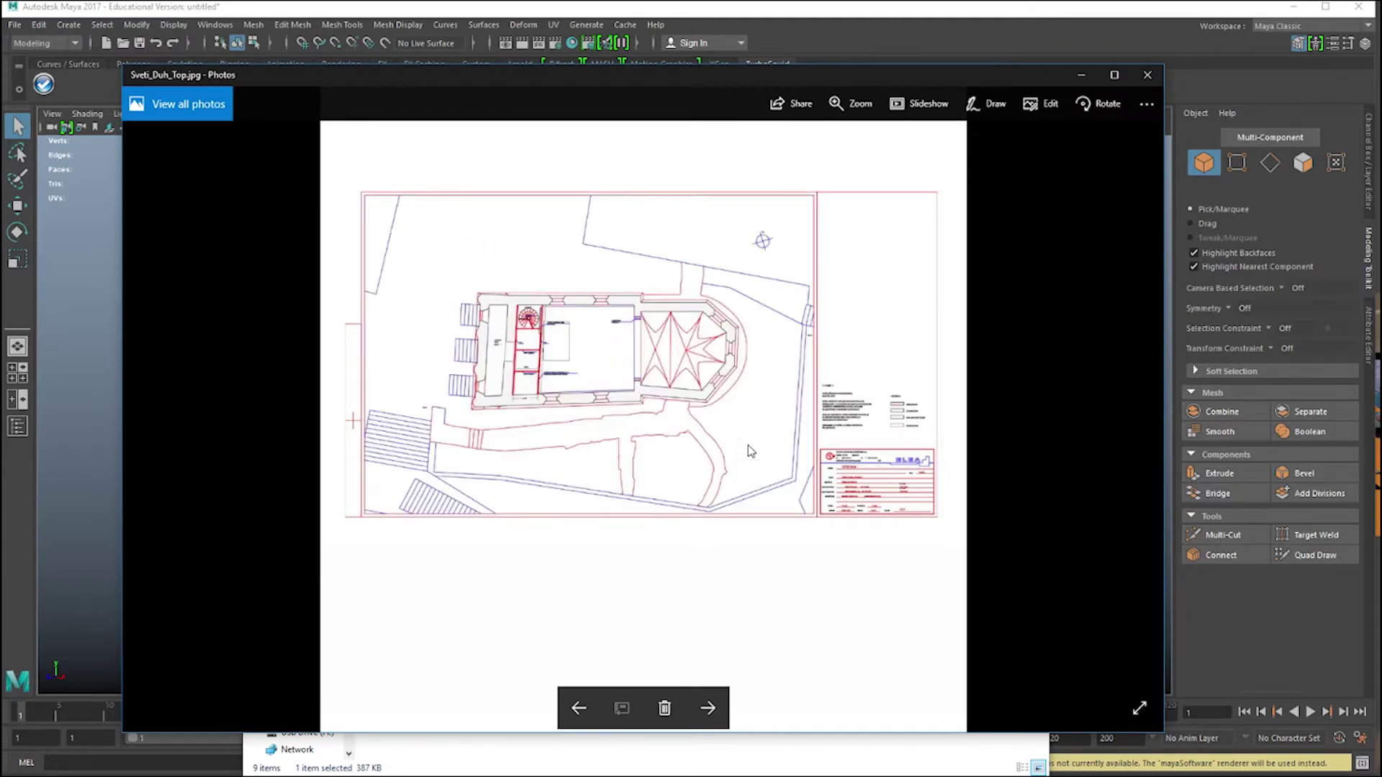
key(Right)
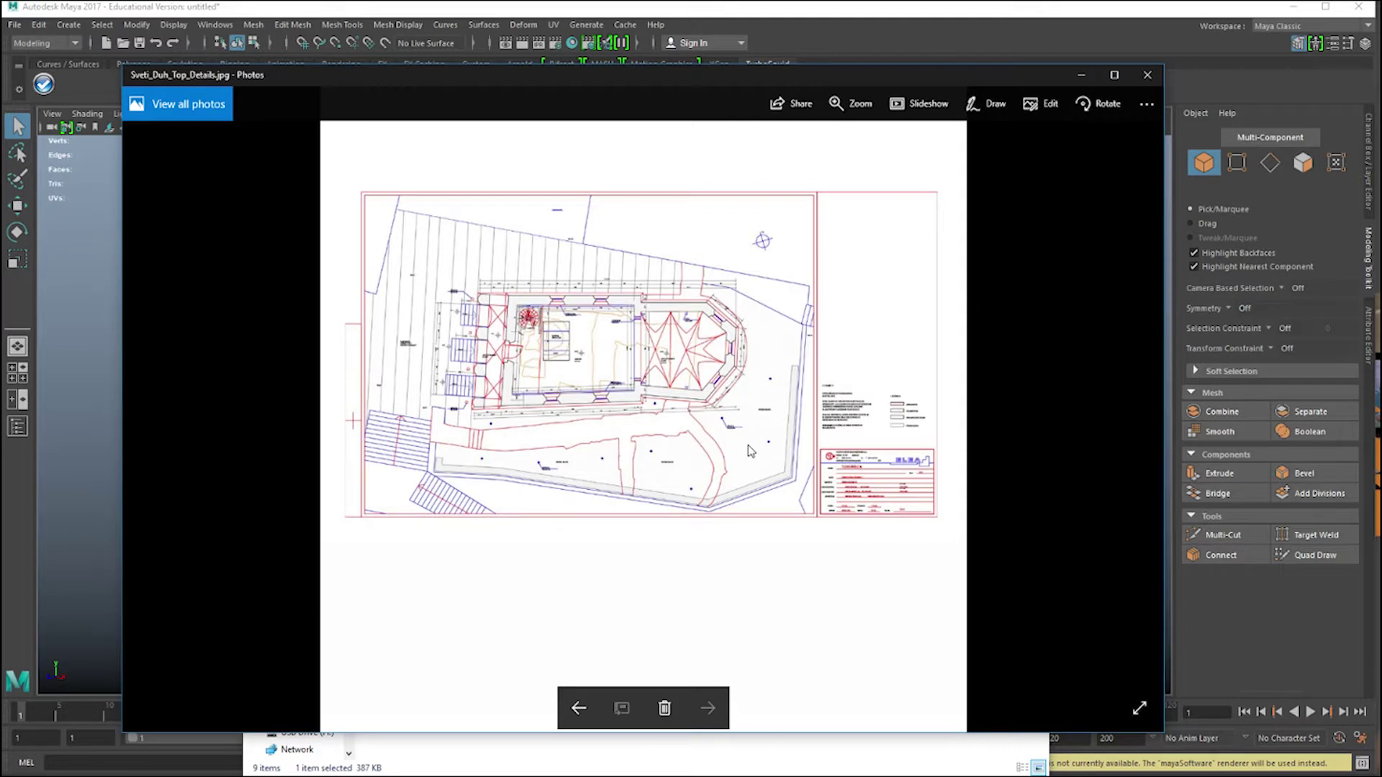
key(Left)
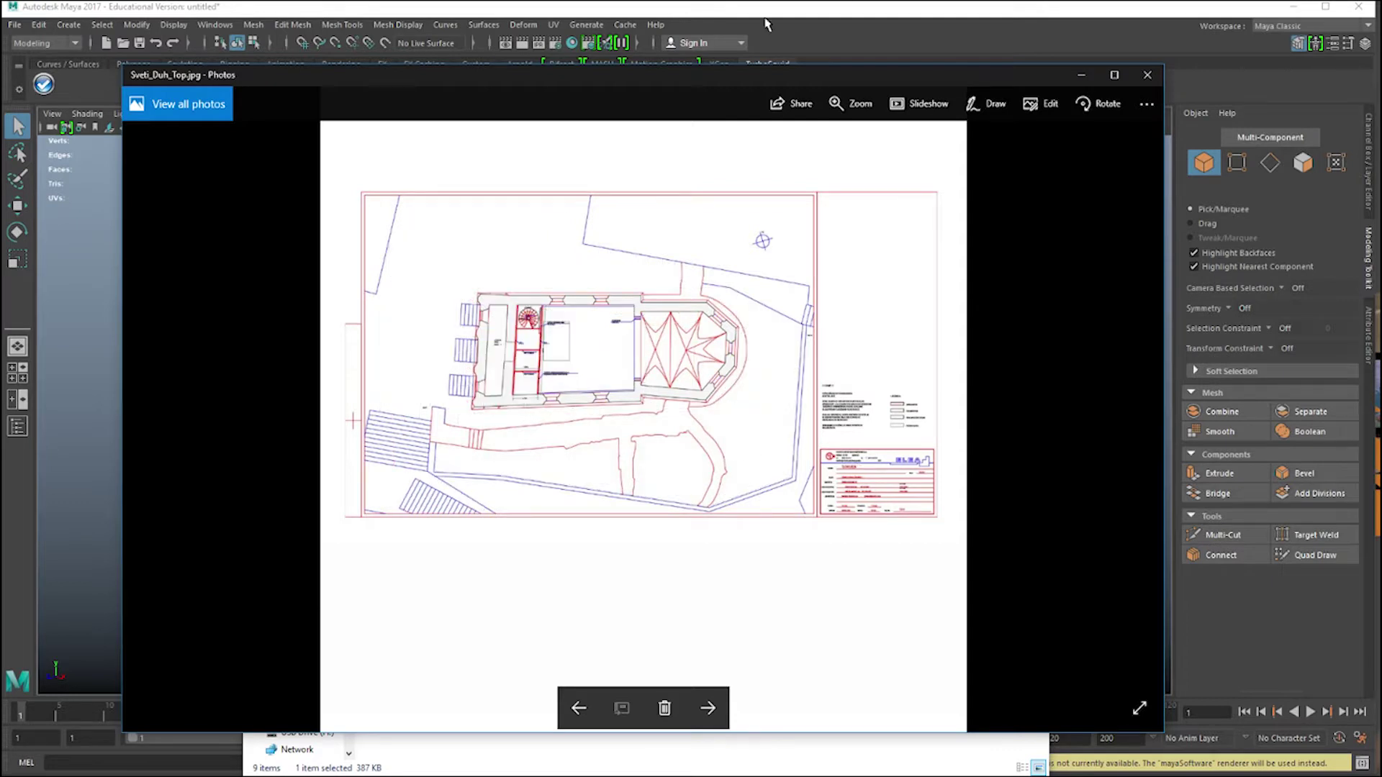
click(1084, 75)
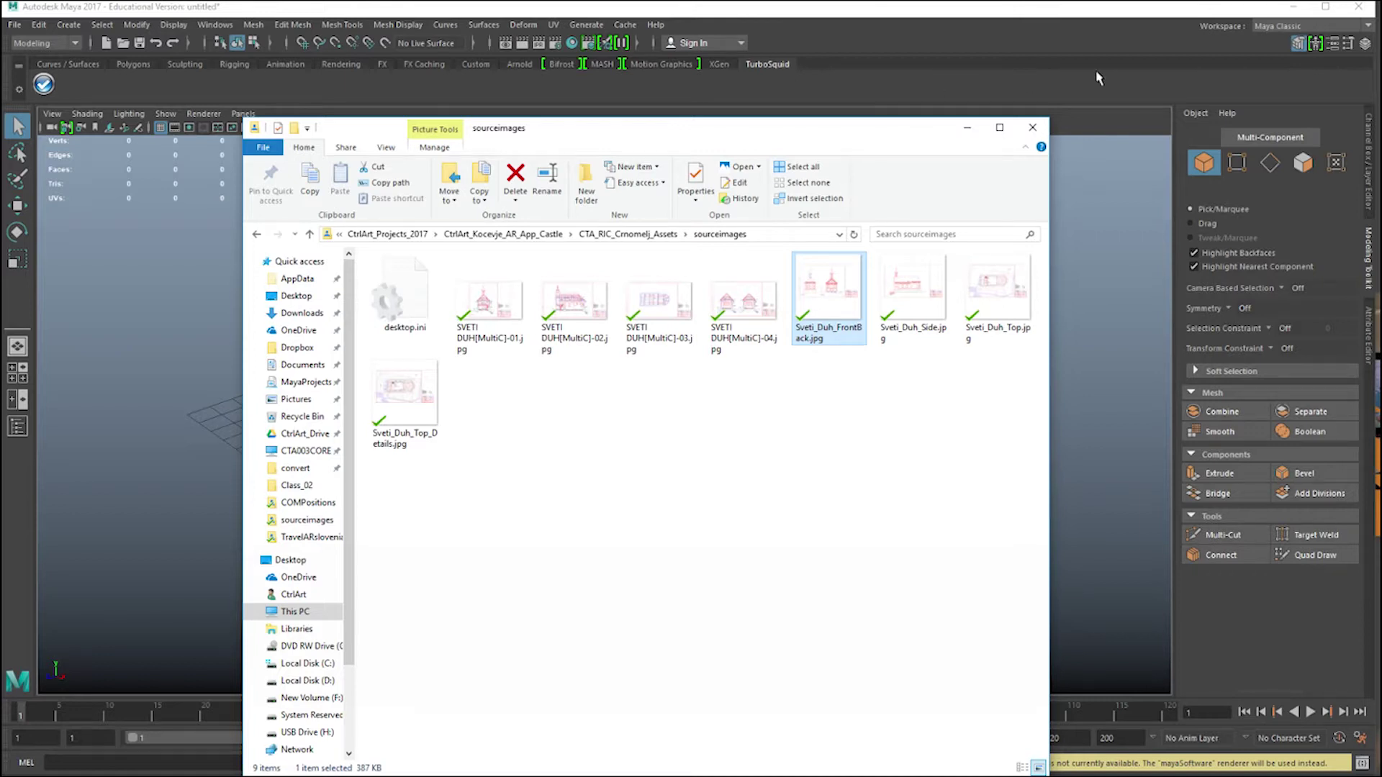
click(1093, 128)
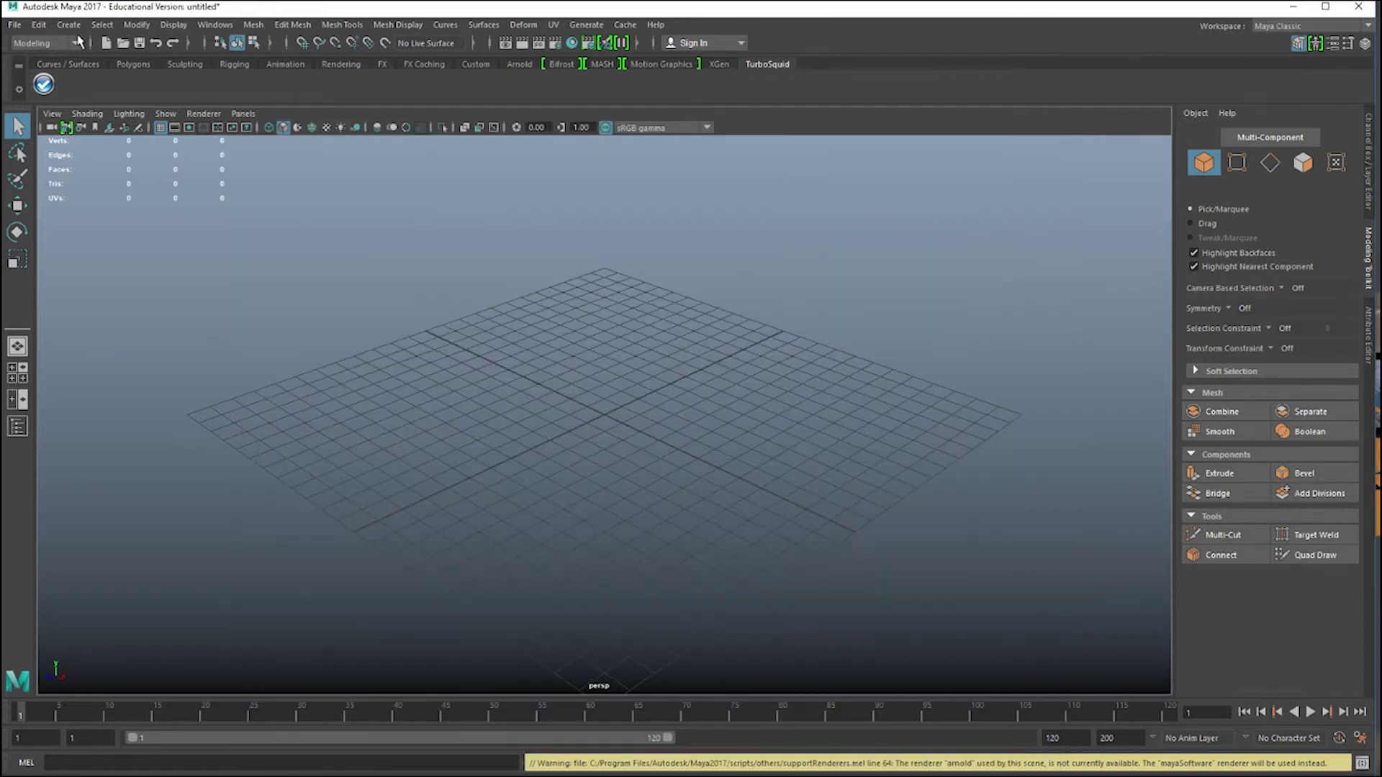
Create a free image plane at the origin and show its shape attributes.
click(69, 24)
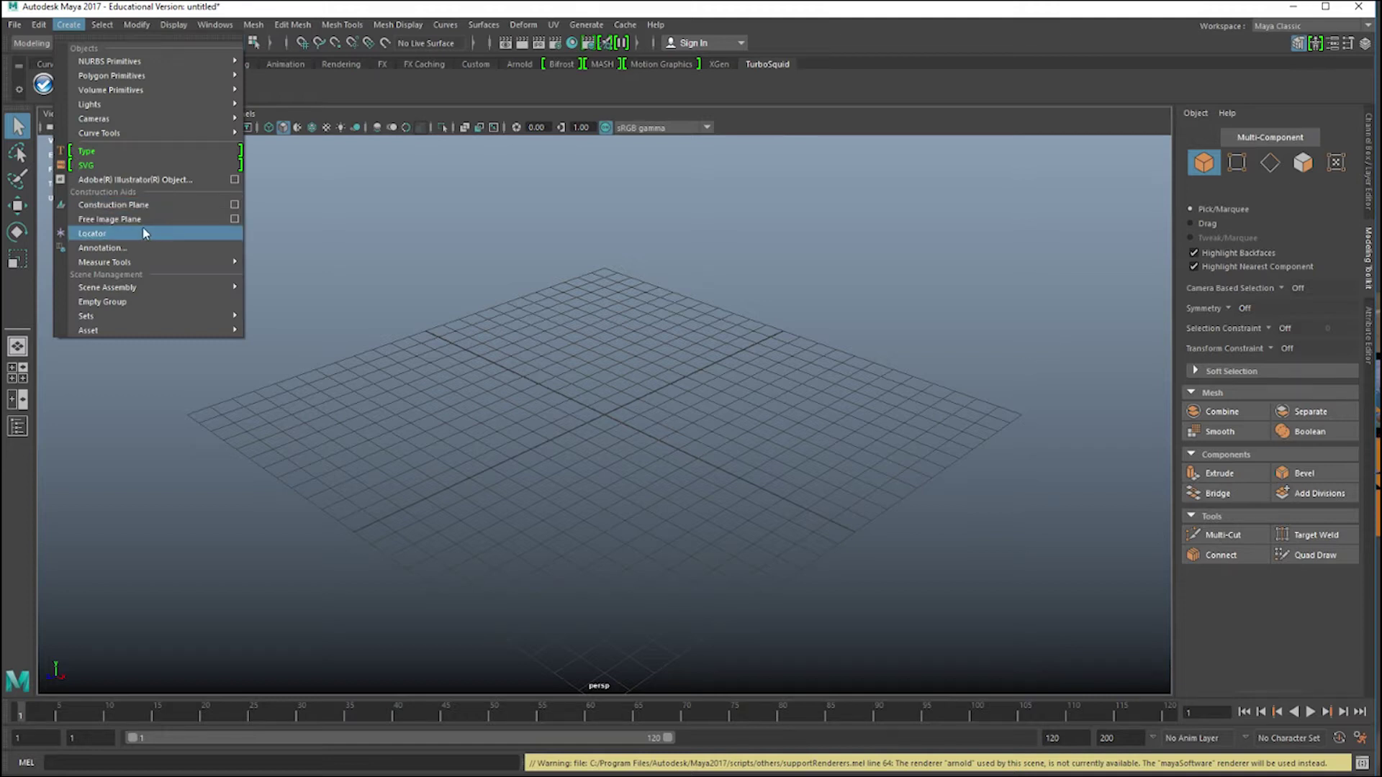
click(219, 219)
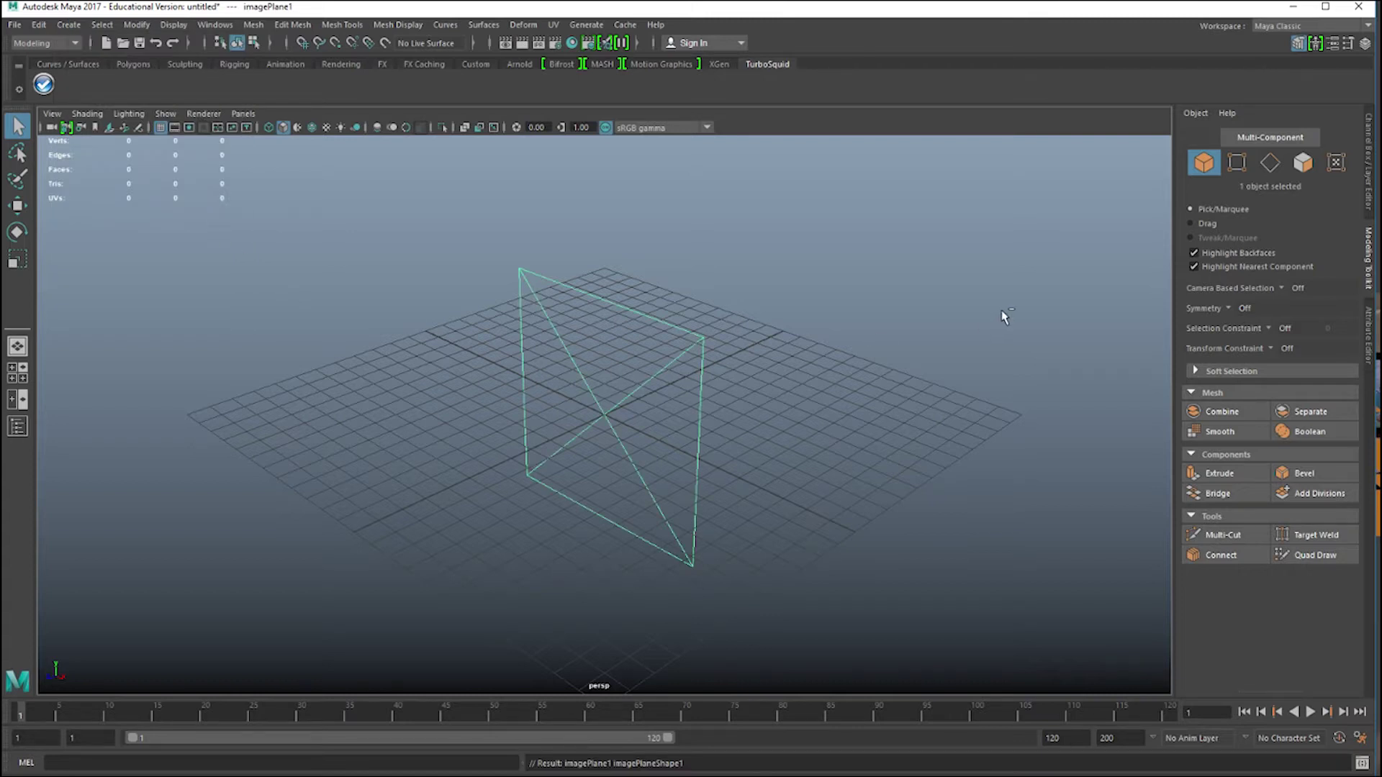
key(ctrl+a)
click(1312, 415)
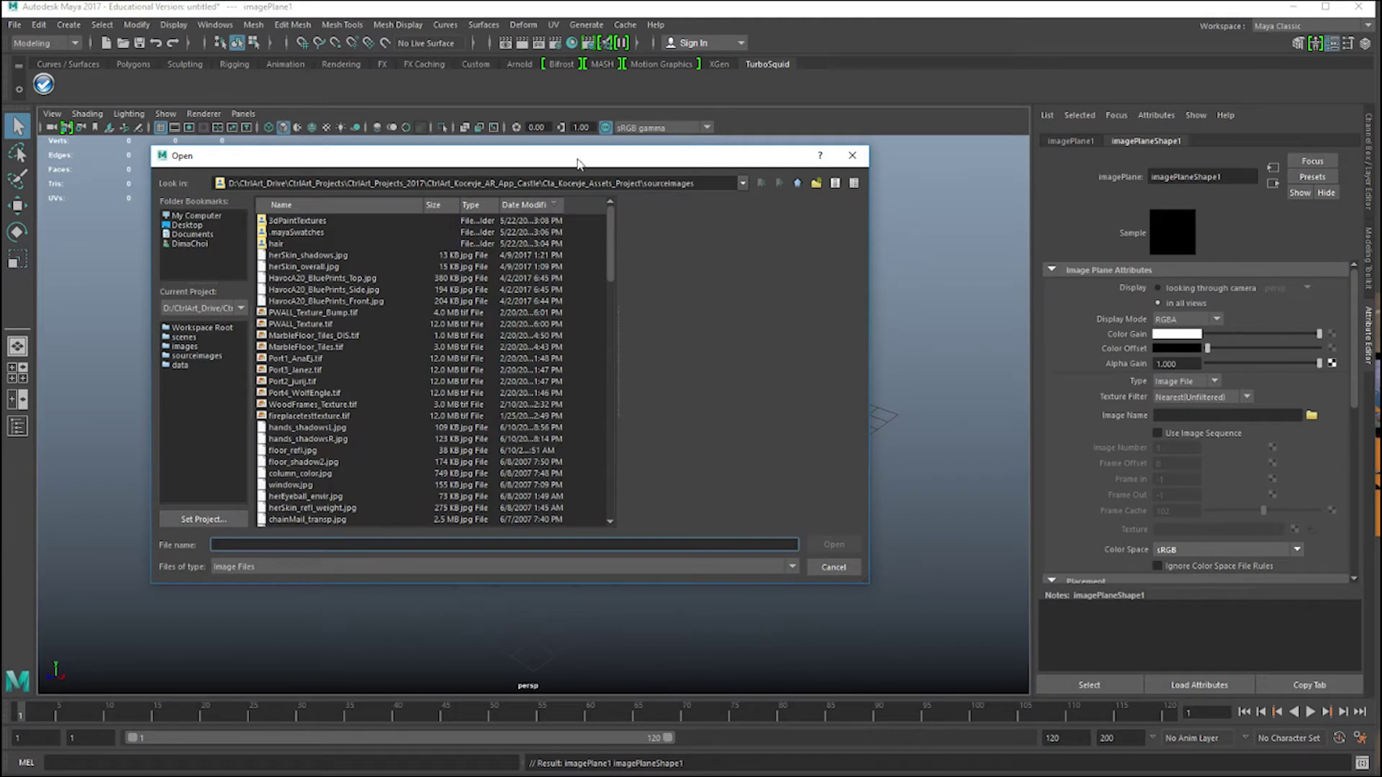
click(798, 184)
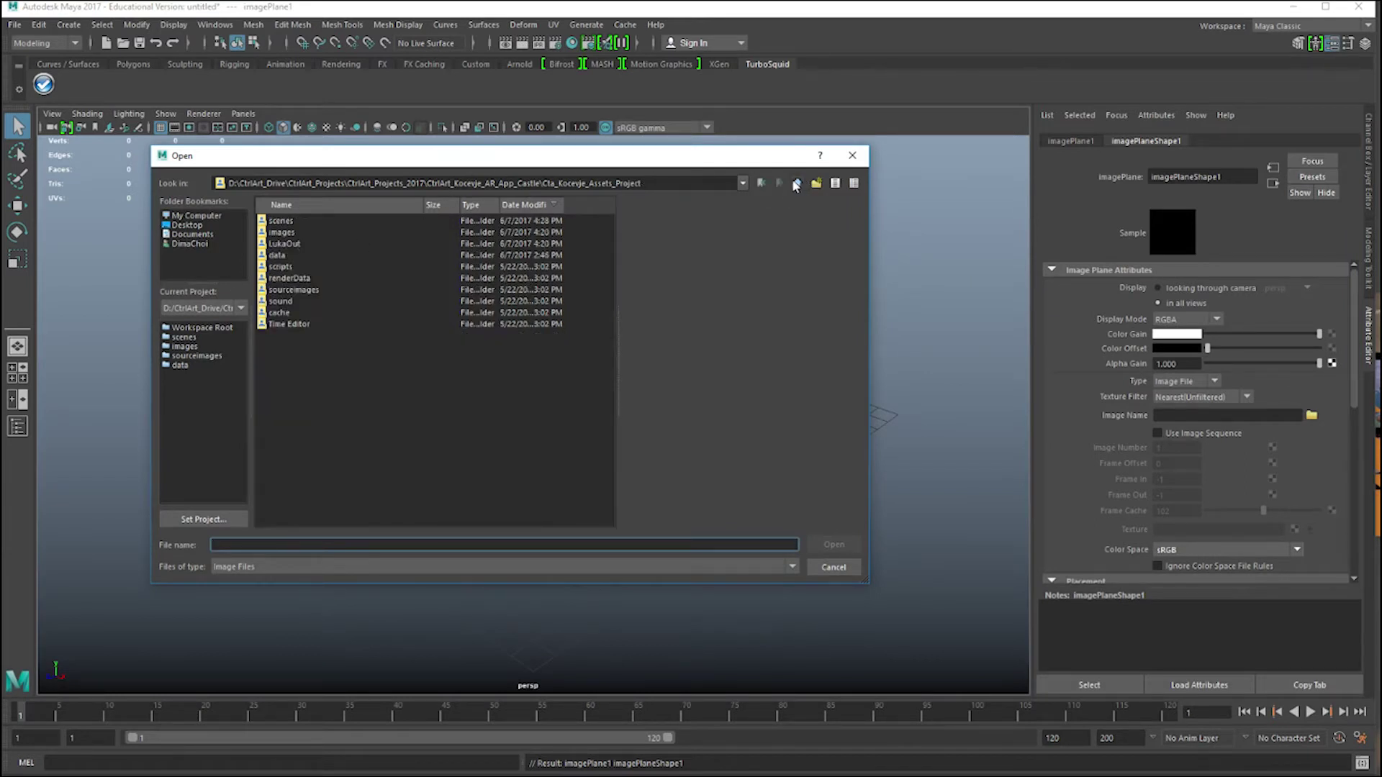
click(797, 183)
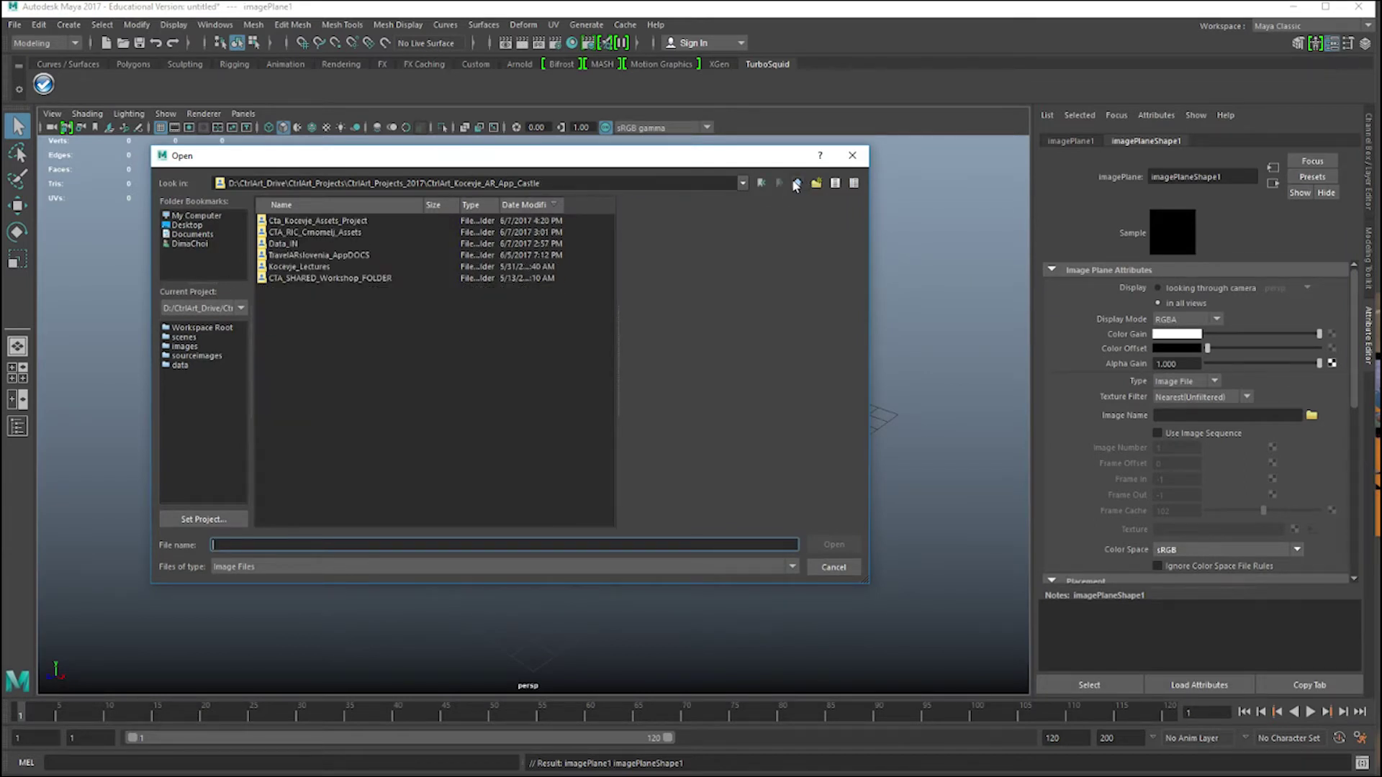
click(834, 568)
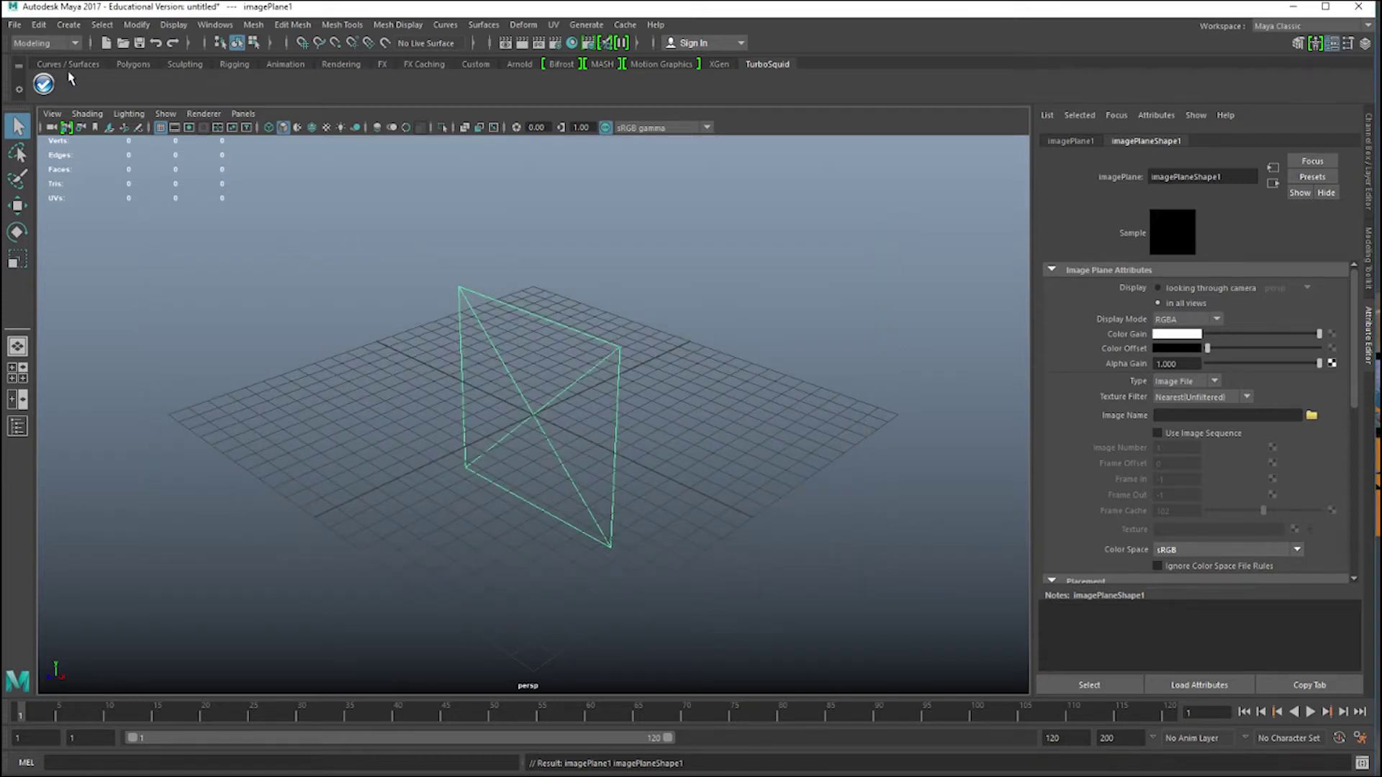
Set the current project to the CTA_RIC_Crnomelj_Assets folder.
click(14, 24)
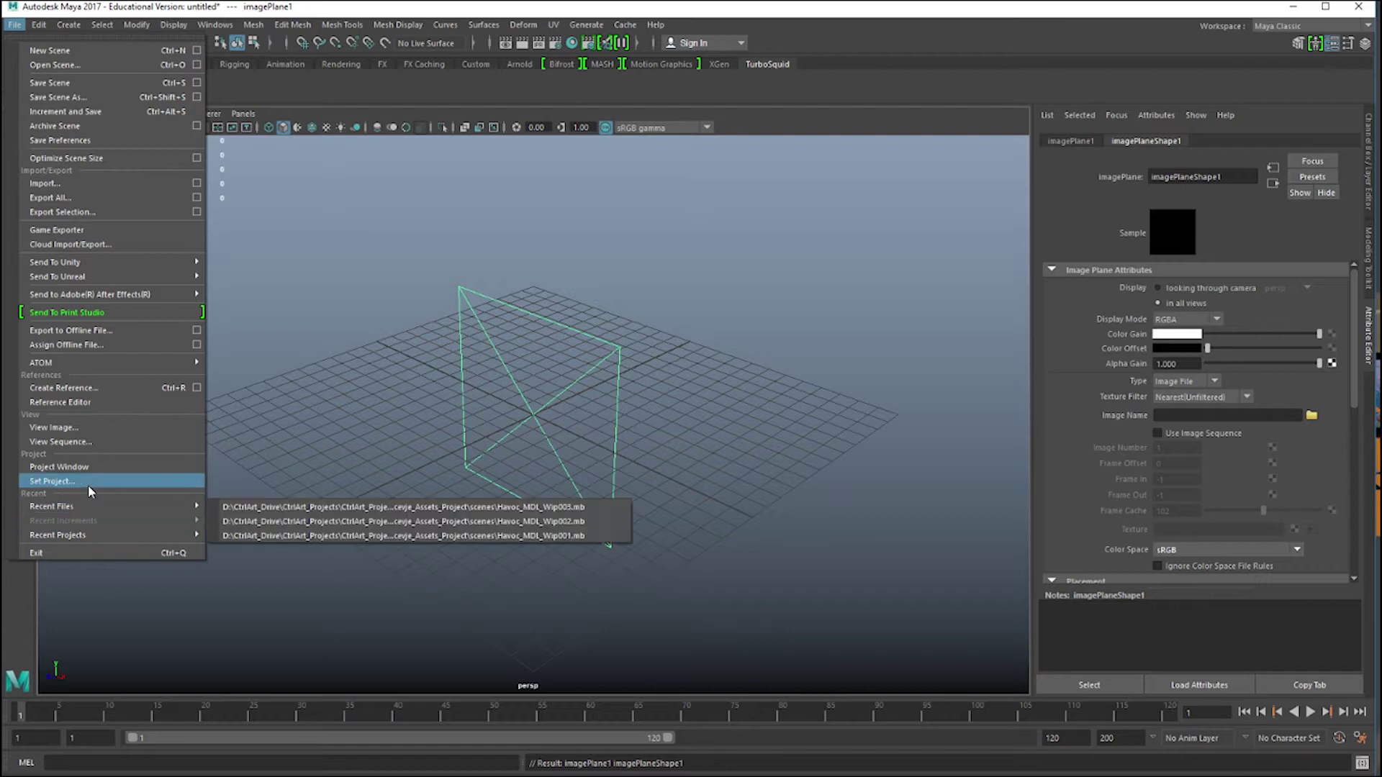
click(51, 481)
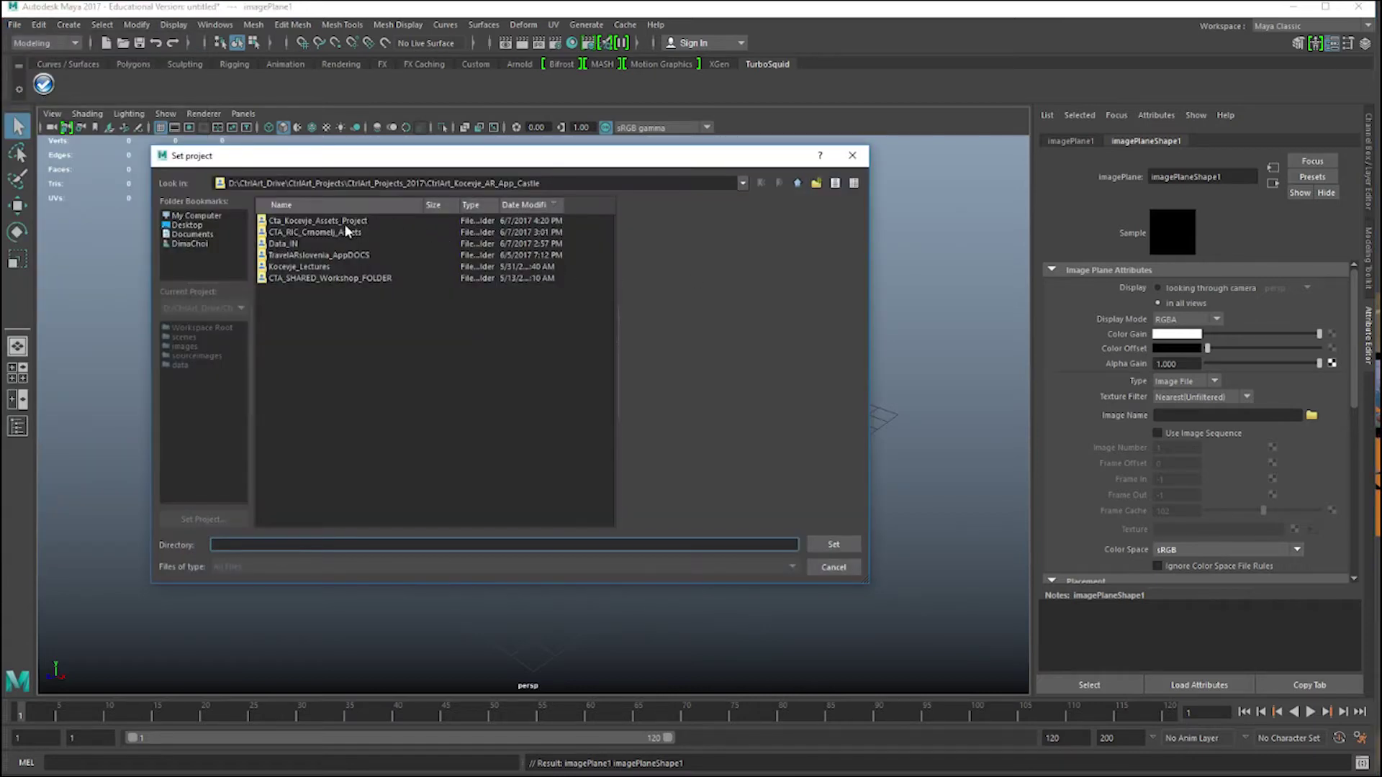
click(345, 232)
click(828, 547)
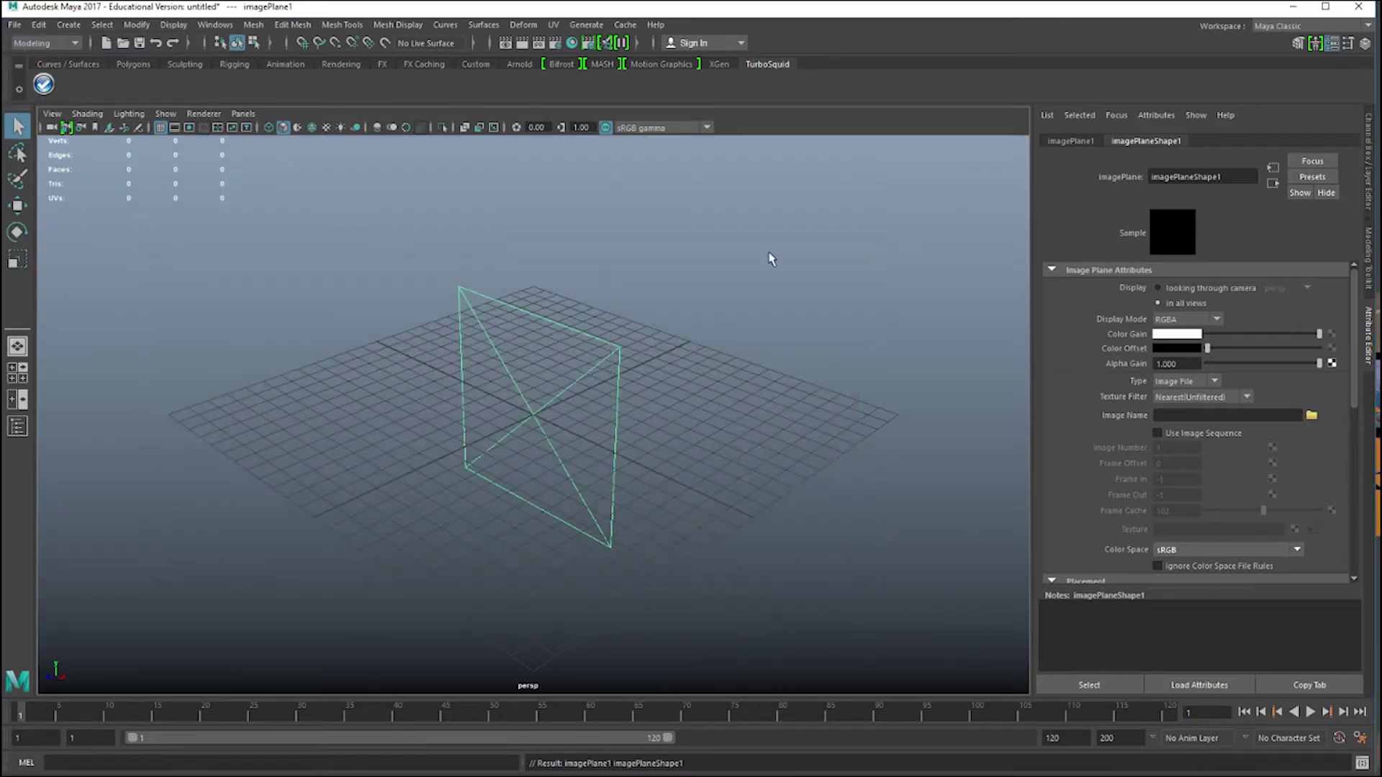
Load Sveti_Duh_Top.jpg from sourceimages as the image of the selected image plane.
click(1311, 416)
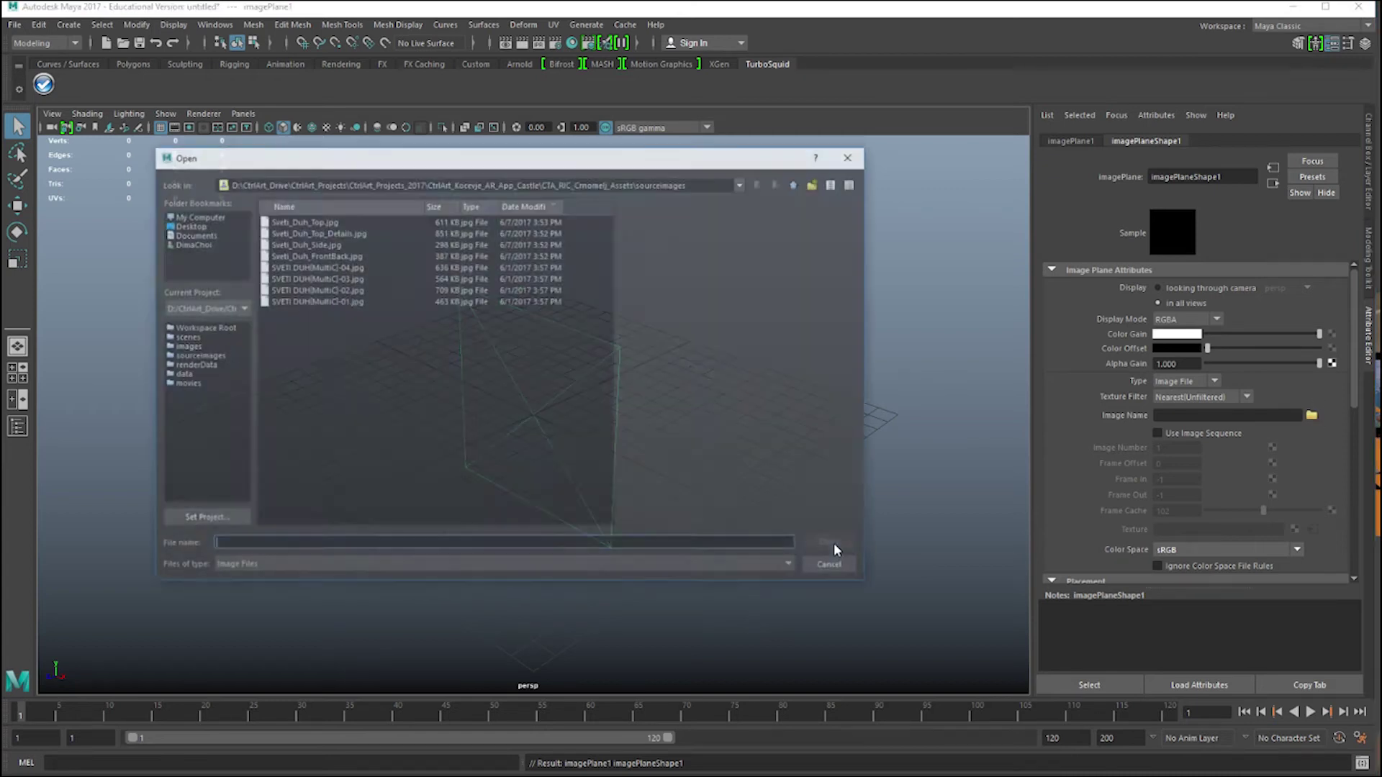
click(316, 224)
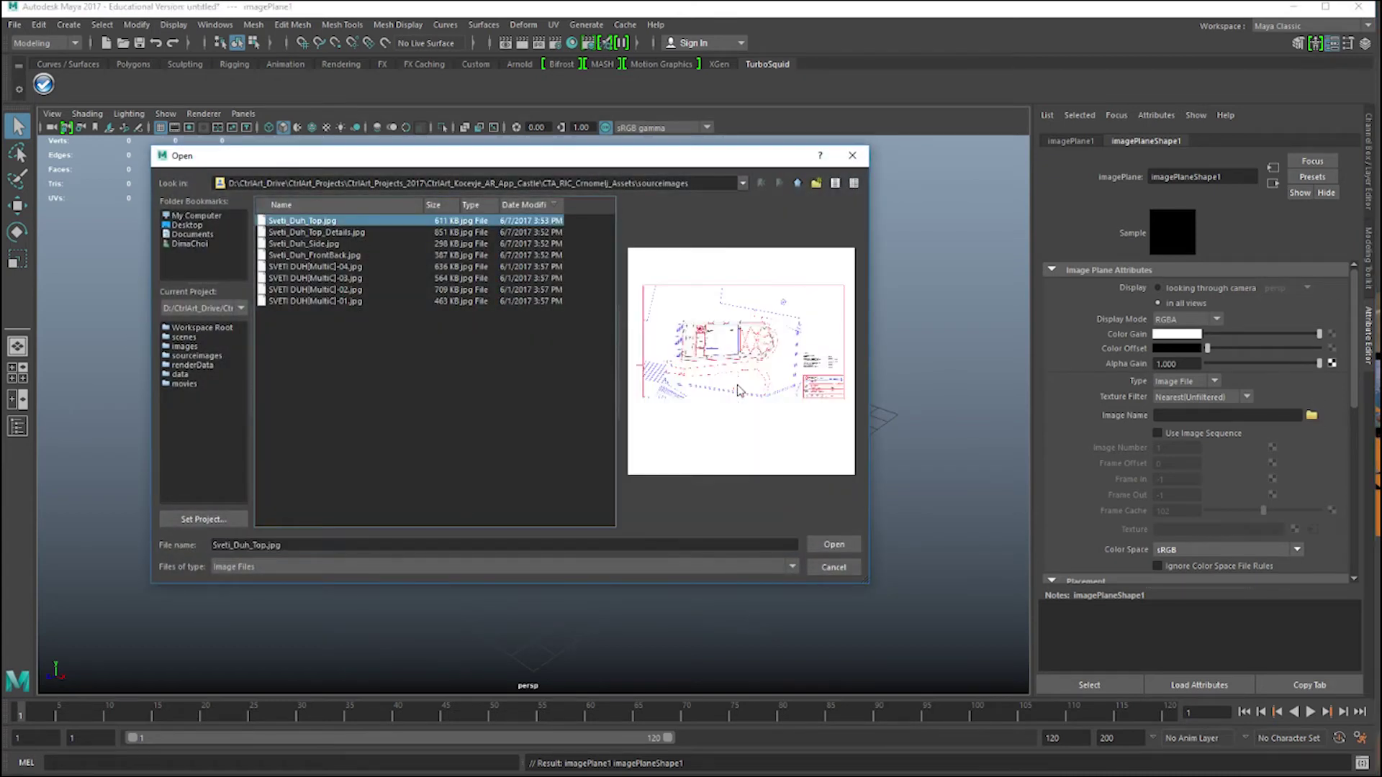
click(836, 545)
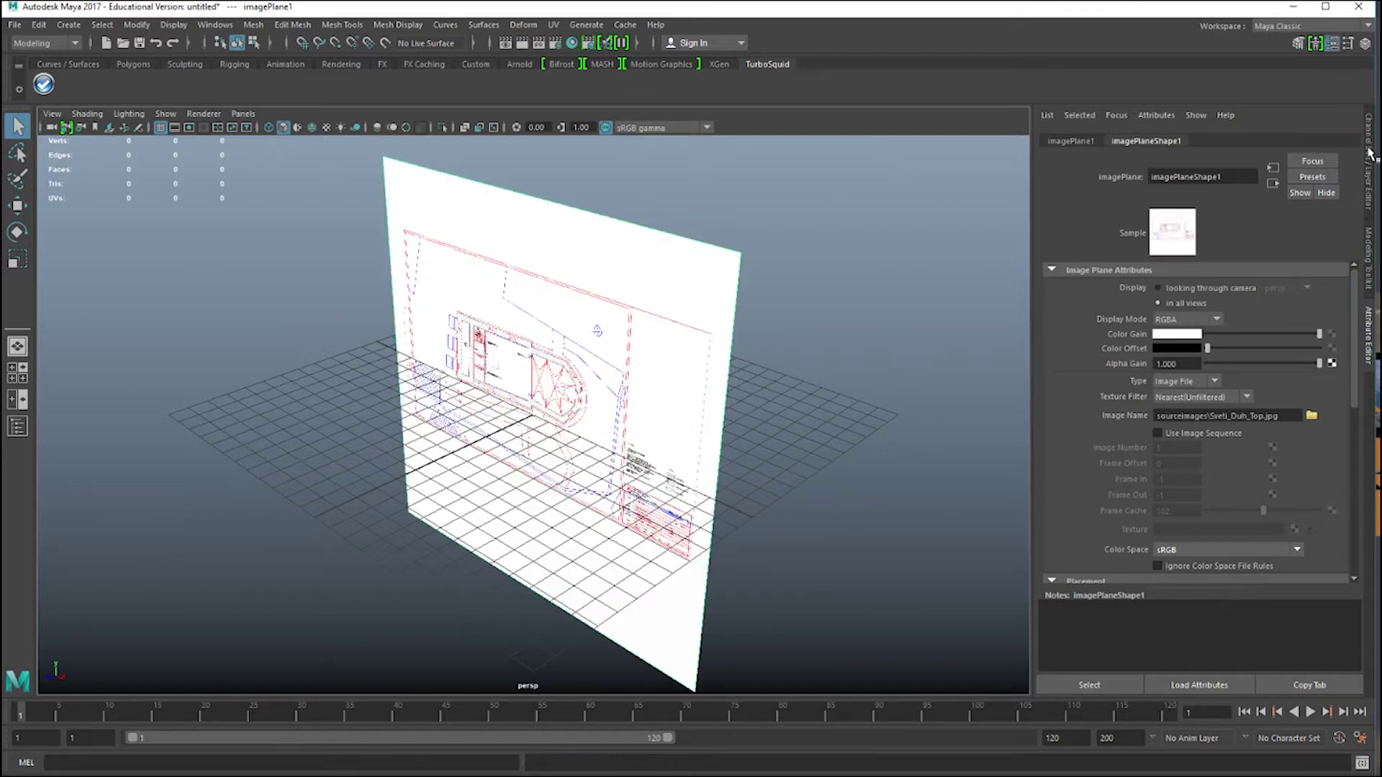
Lay the top-view image plane flat on the grid by setting its Rotate X to -90, and deselect it.
click(1370, 176)
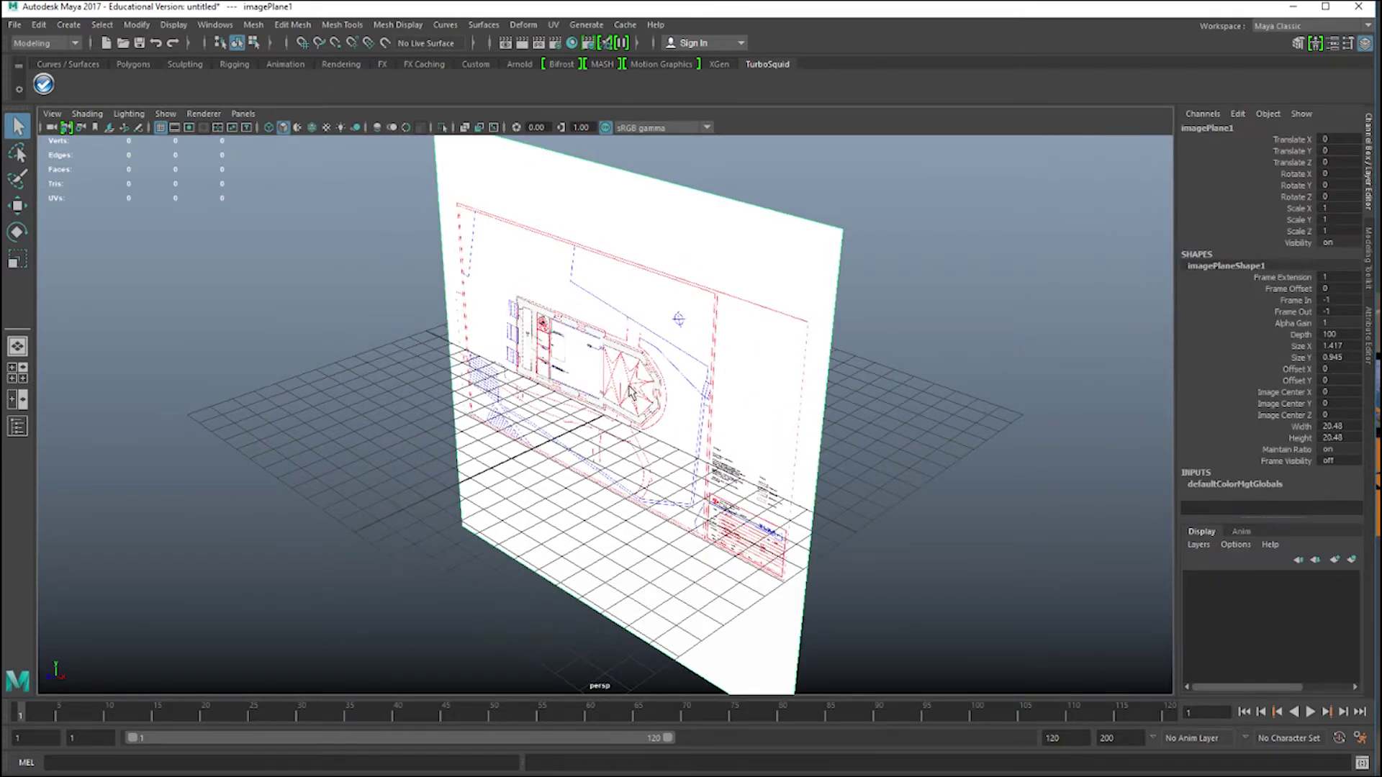
key(e)
drag(583, 381, 661, 302)
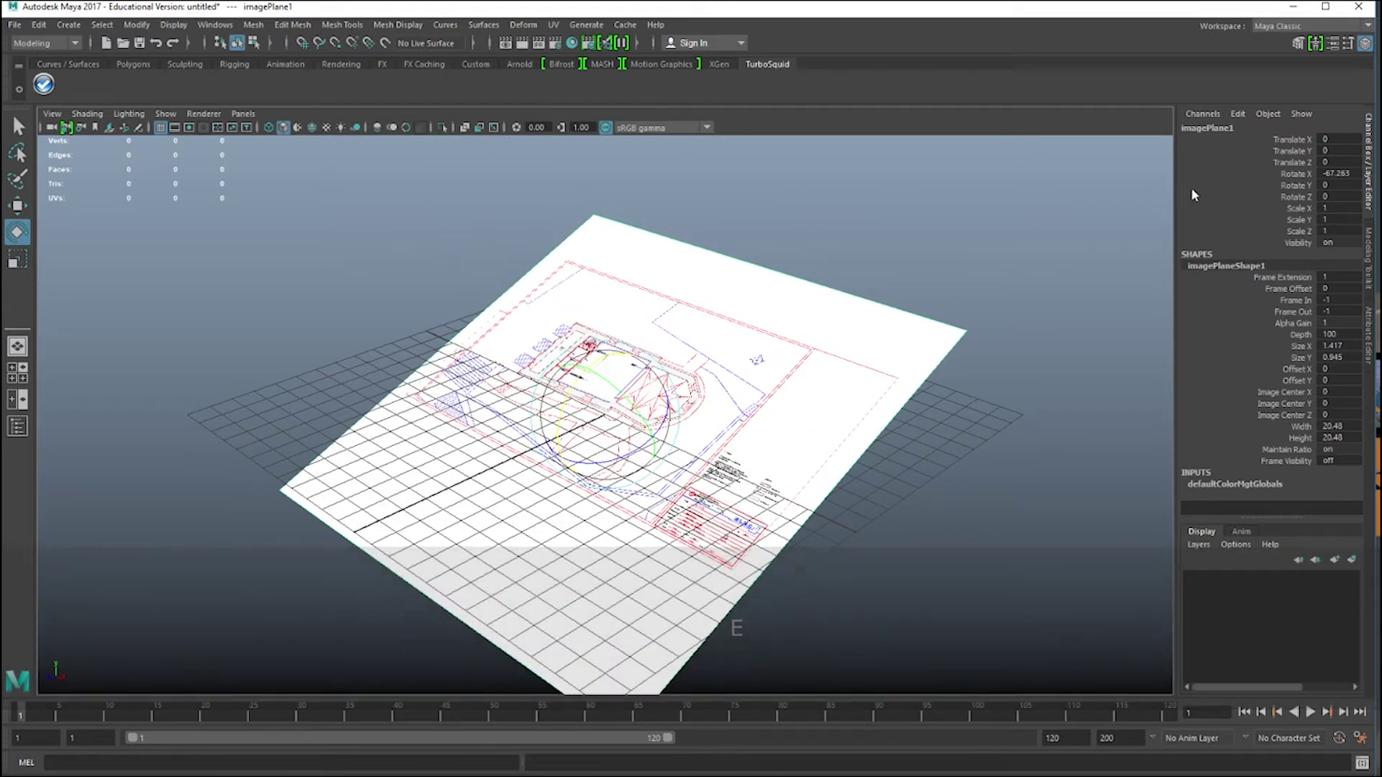
double_click(1347, 174)
text(-90)
key(Return)
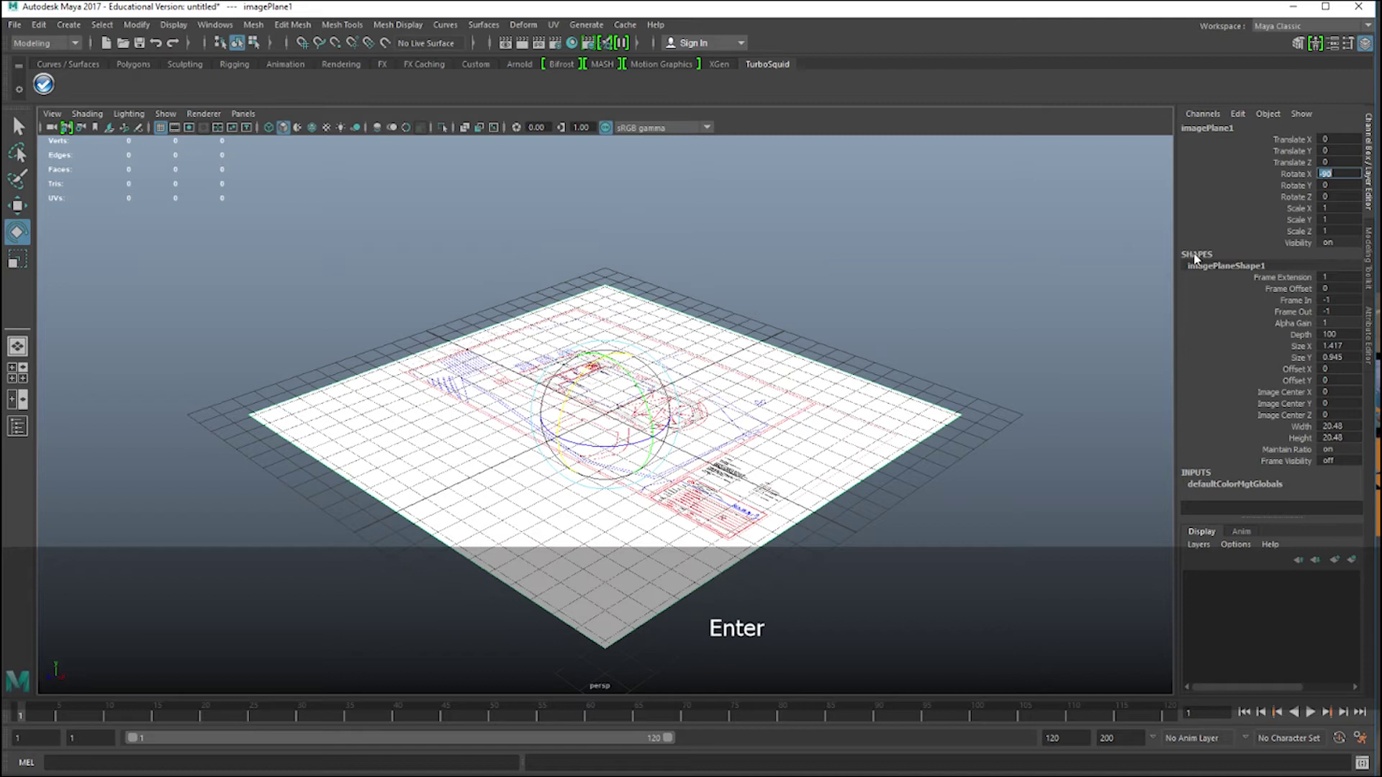
click(781, 266)
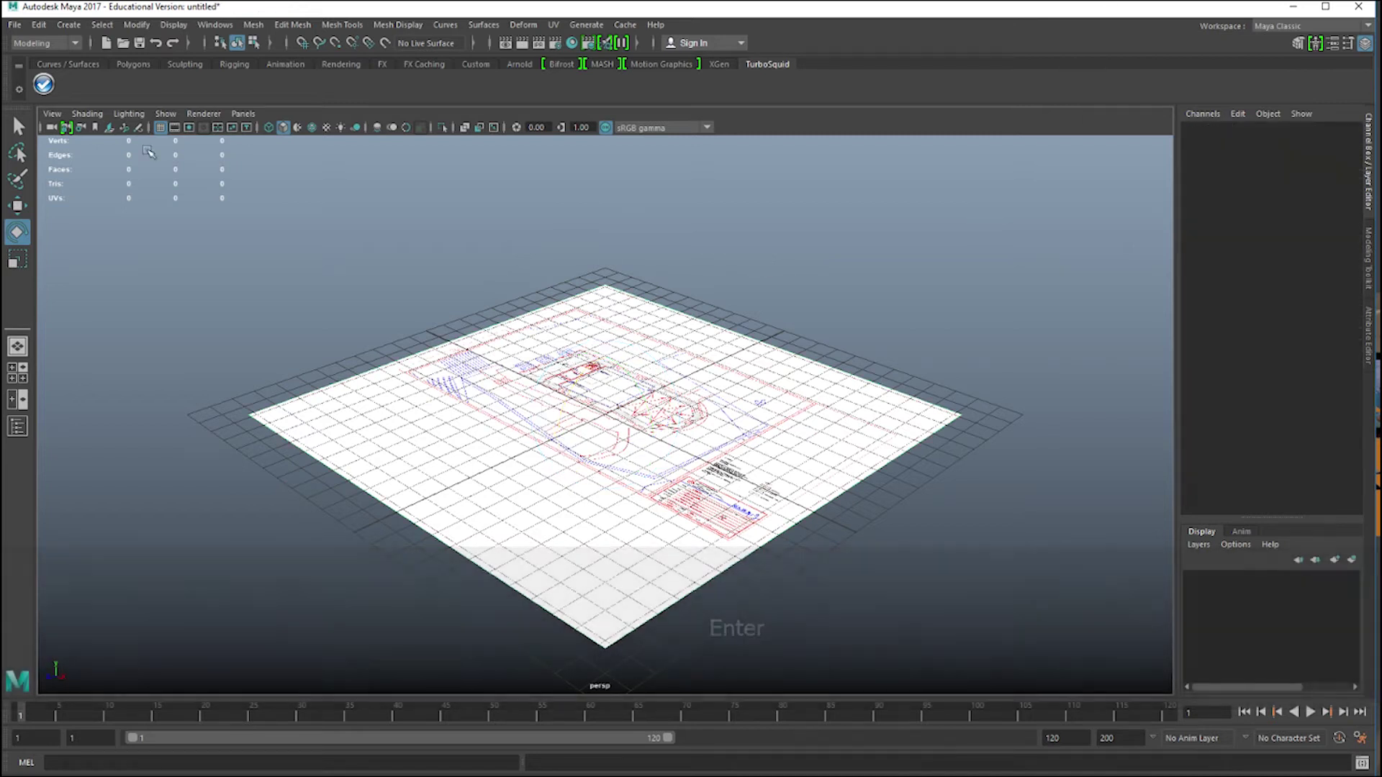
Create a second free image plane and load Sveti_Duh_Side.jpg as its image.
click(69, 24)
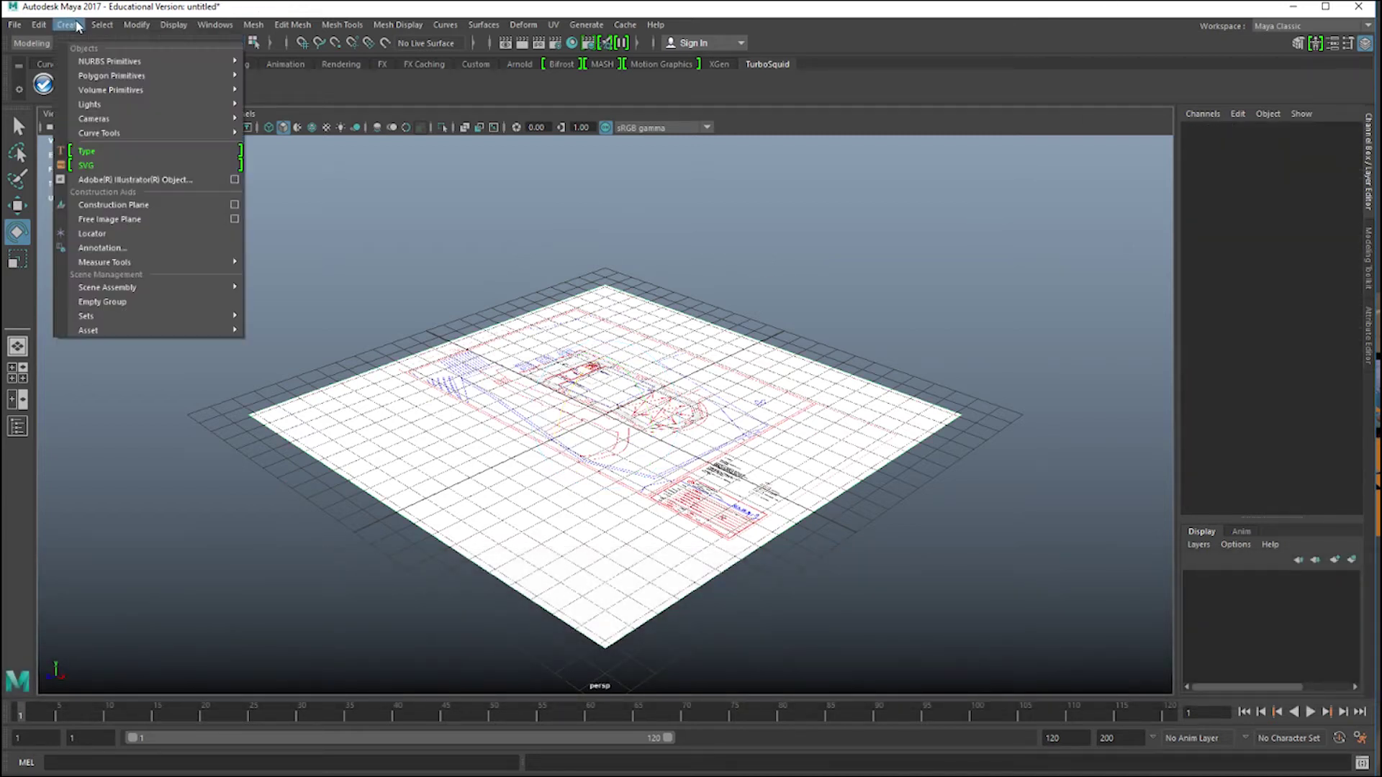
click(147, 218)
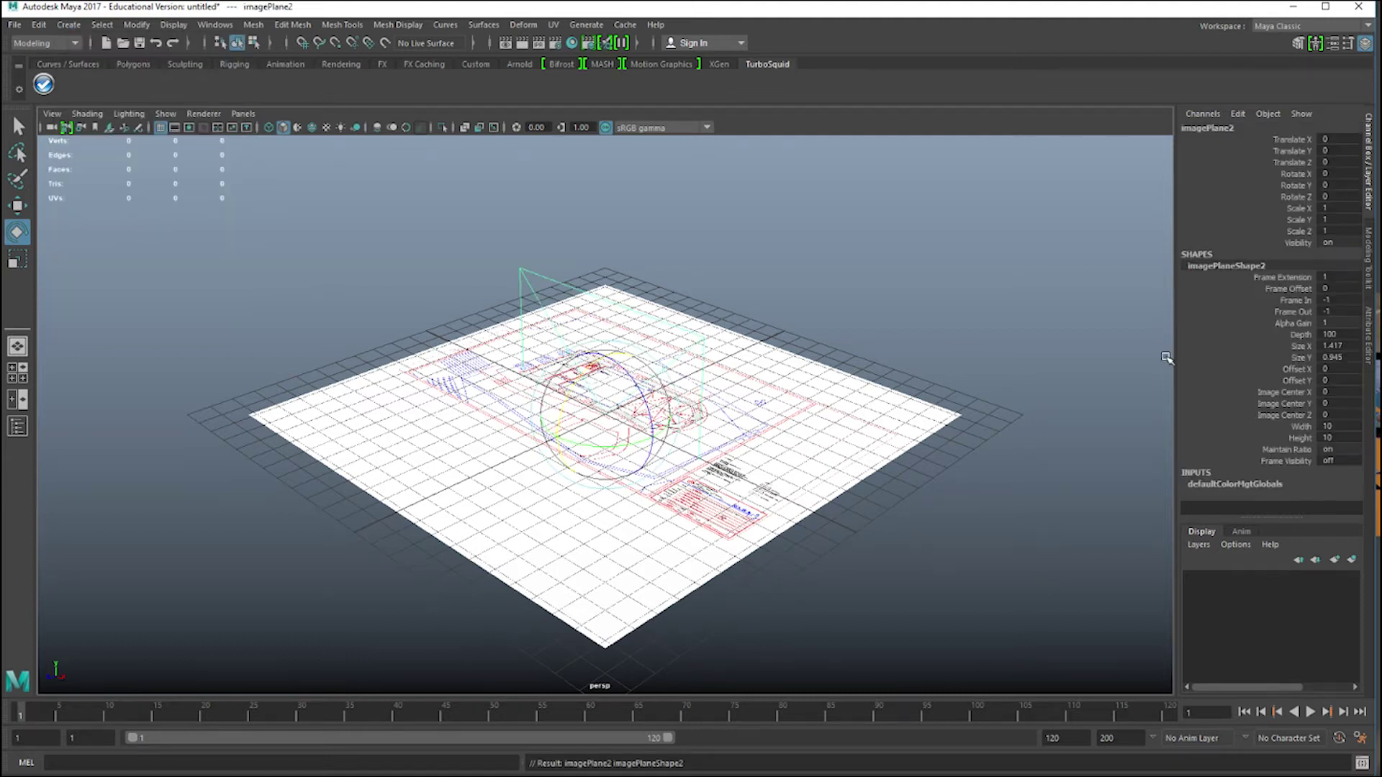
key(ctrl+a)
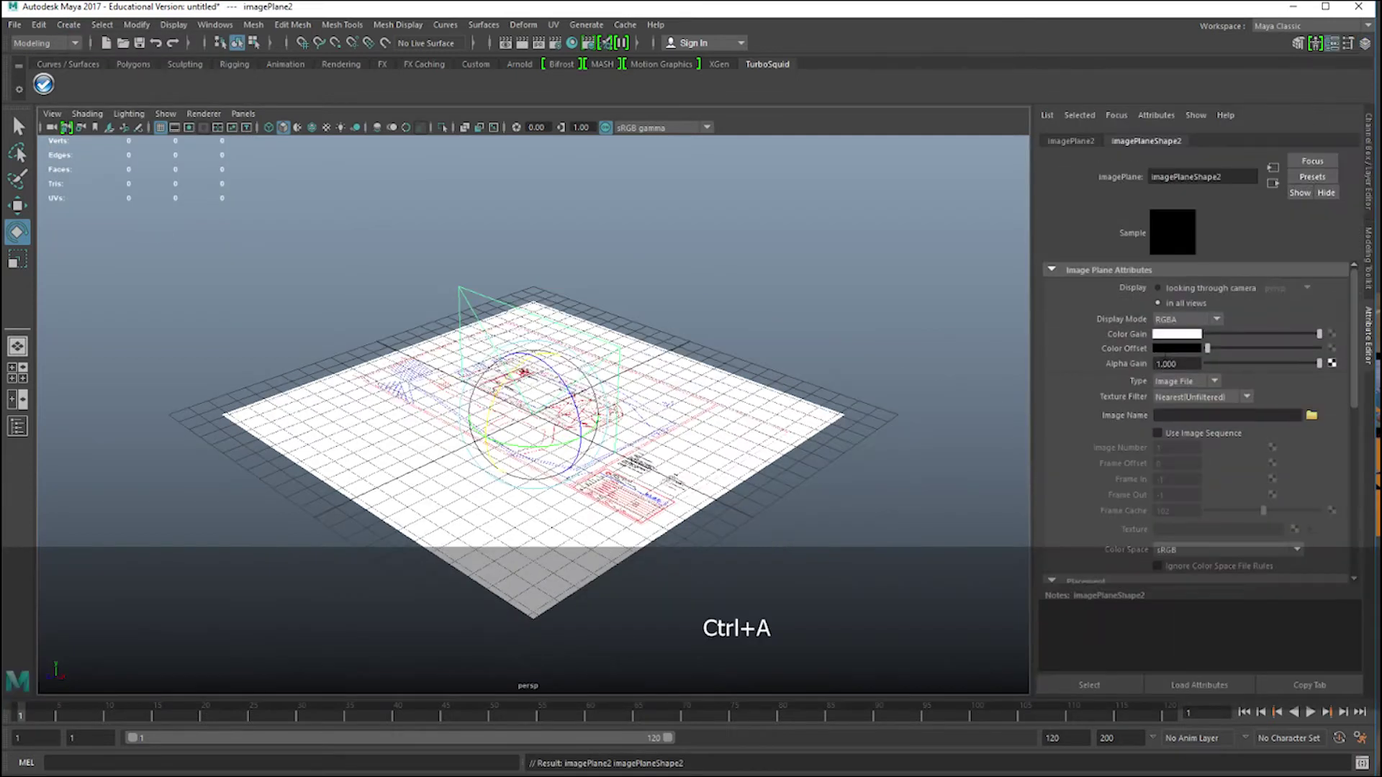
click(1312, 415)
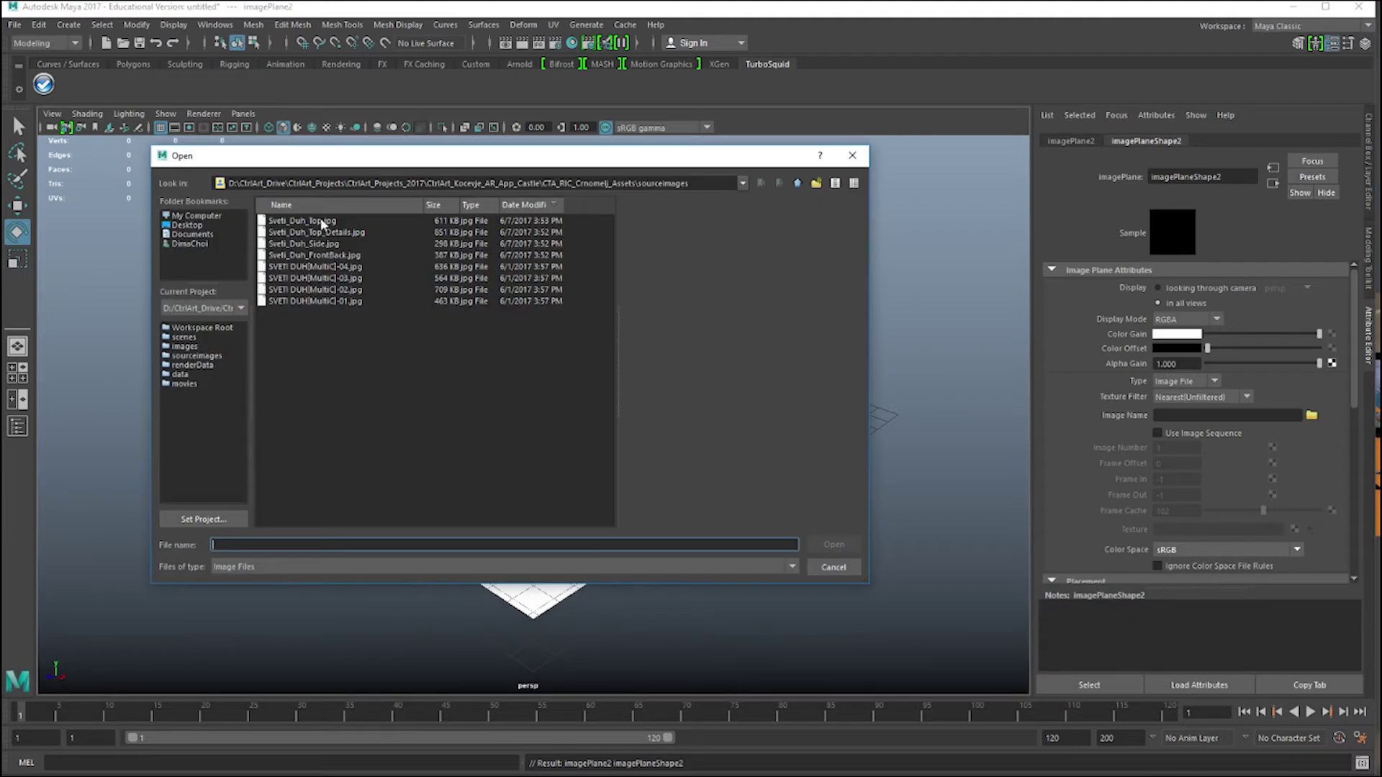
click(340, 245)
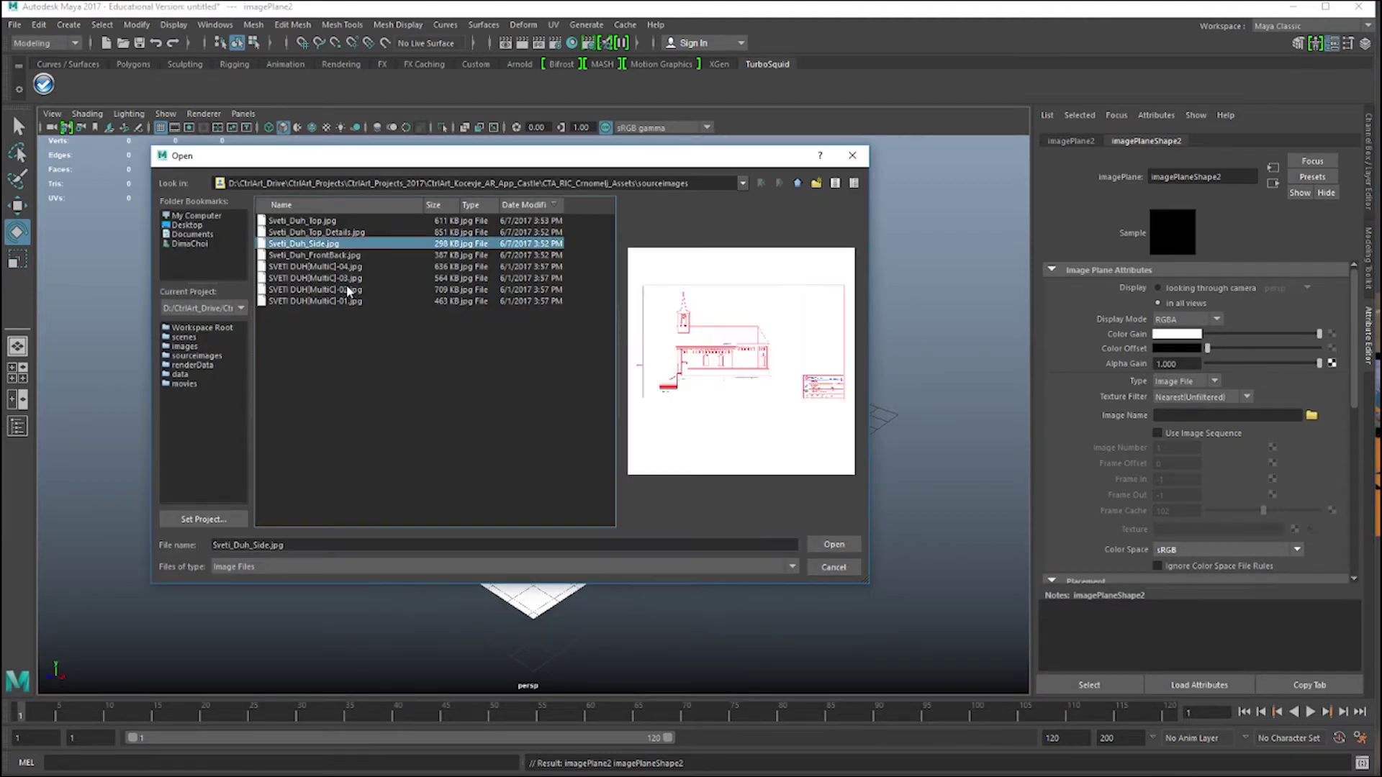
click(833, 548)
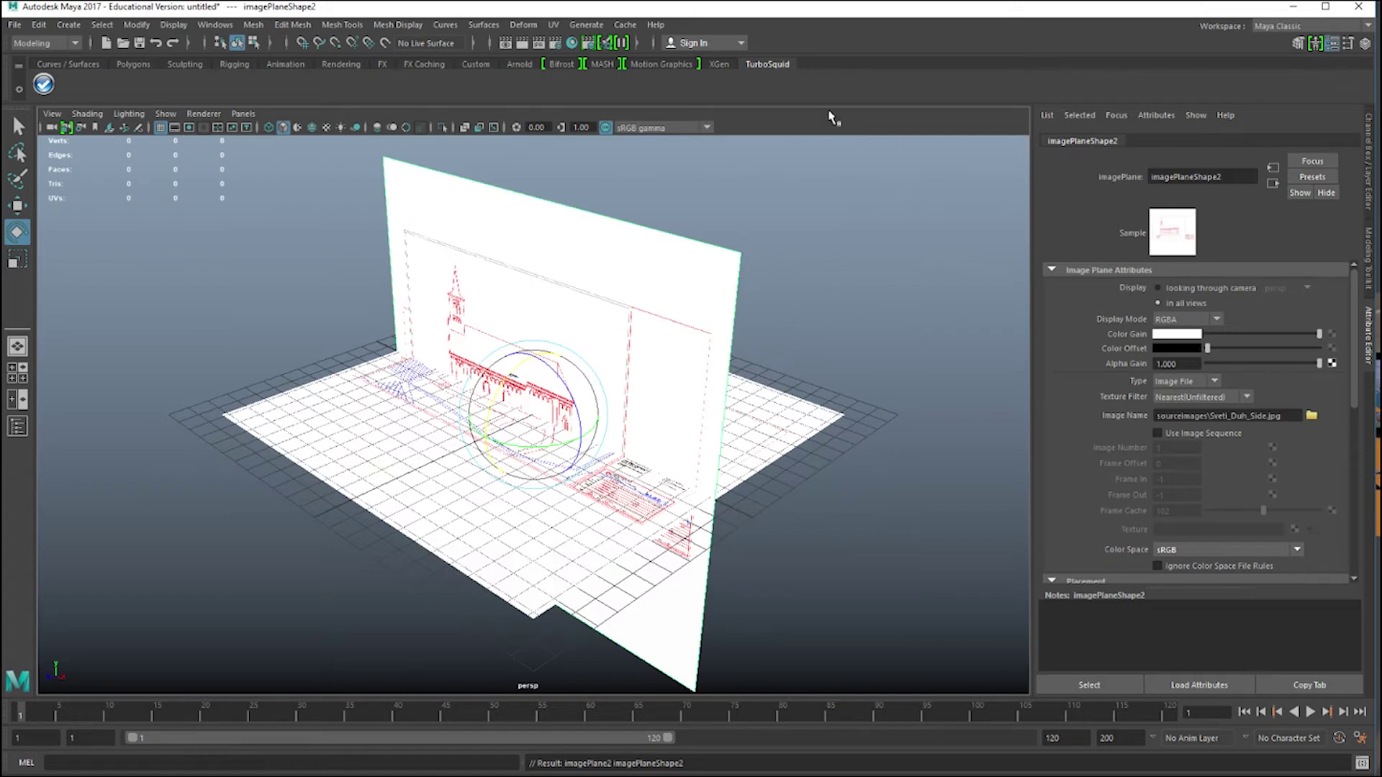
Turn the side-view image plane to face the side camera in the four-view layout, setting its Rotate Y to 90.
key(space)
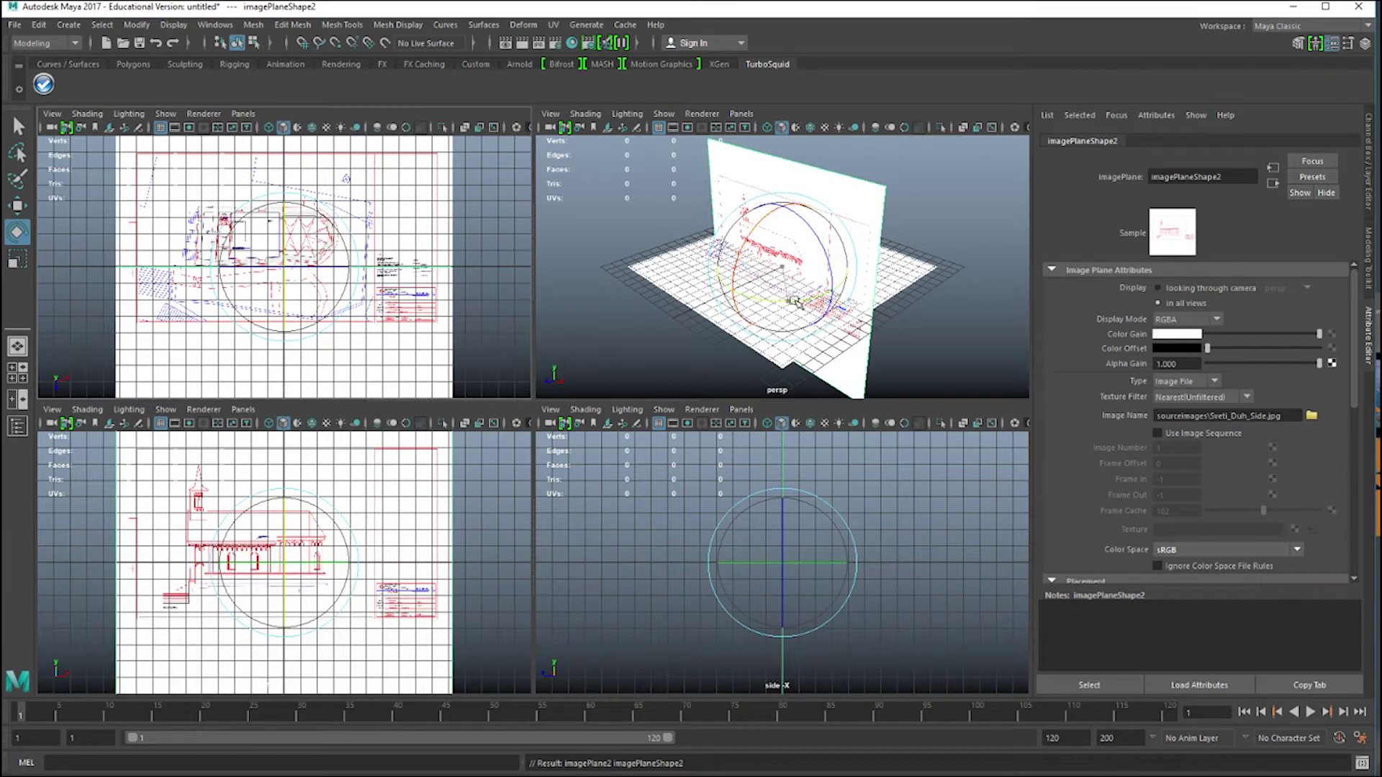
drag(795, 301, 889, 257)
click(1371, 162)
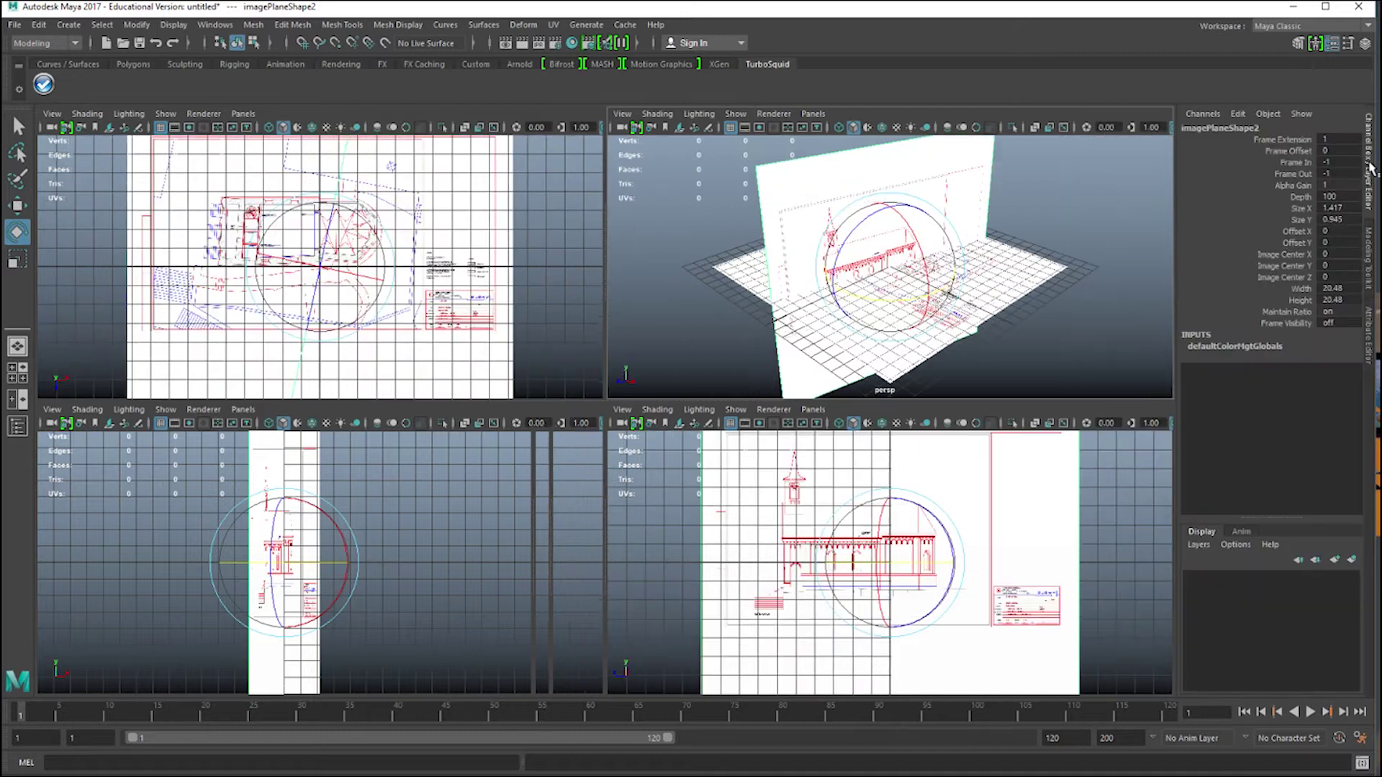
click(1060, 192)
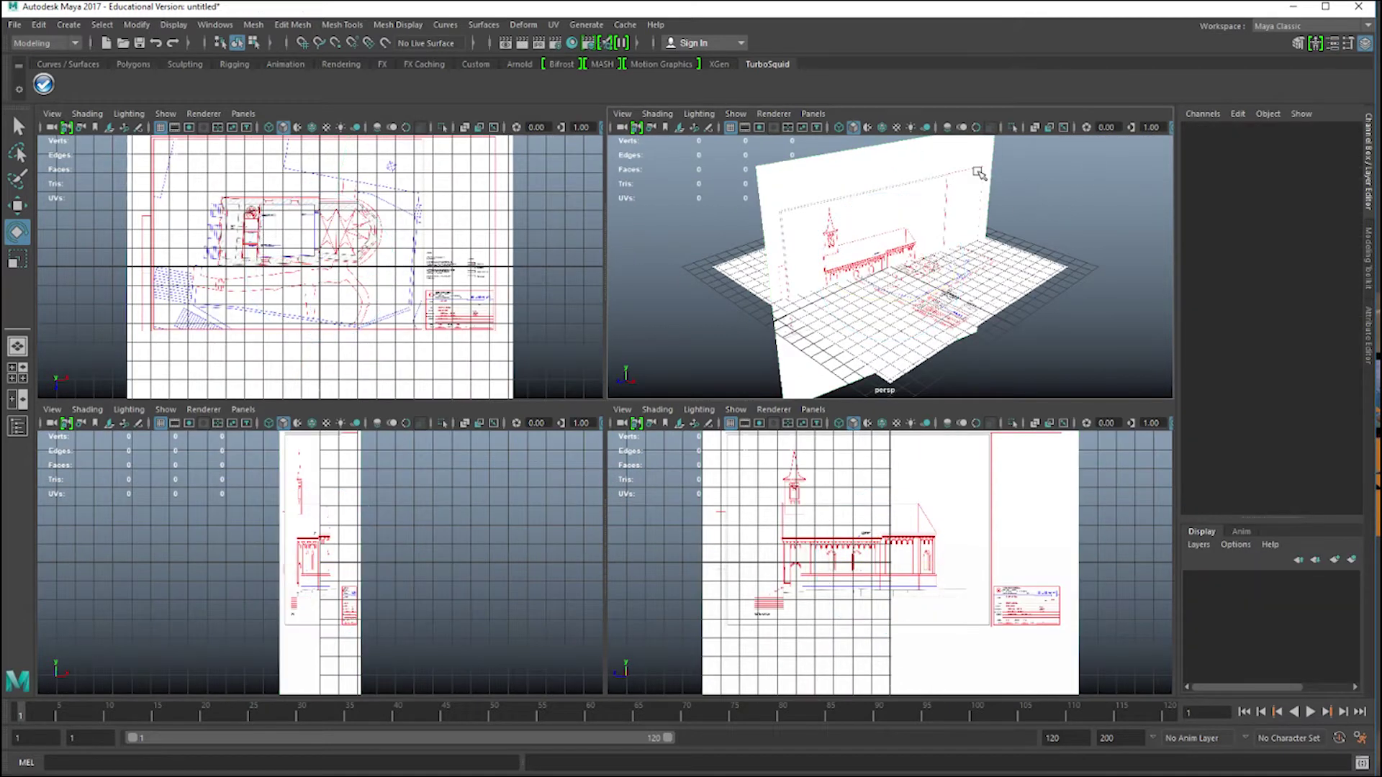
click(976, 171)
double_click(1344, 185)
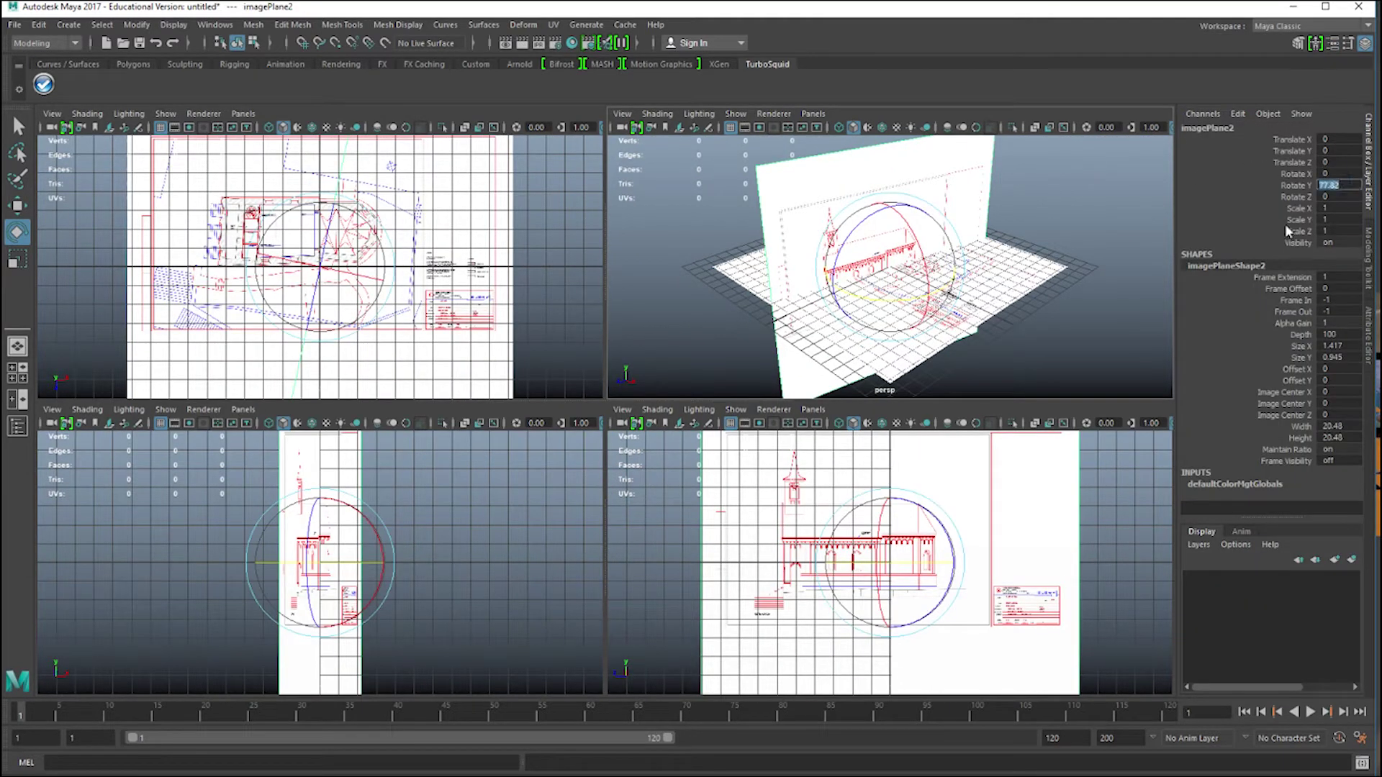
text(90)
key(Return)
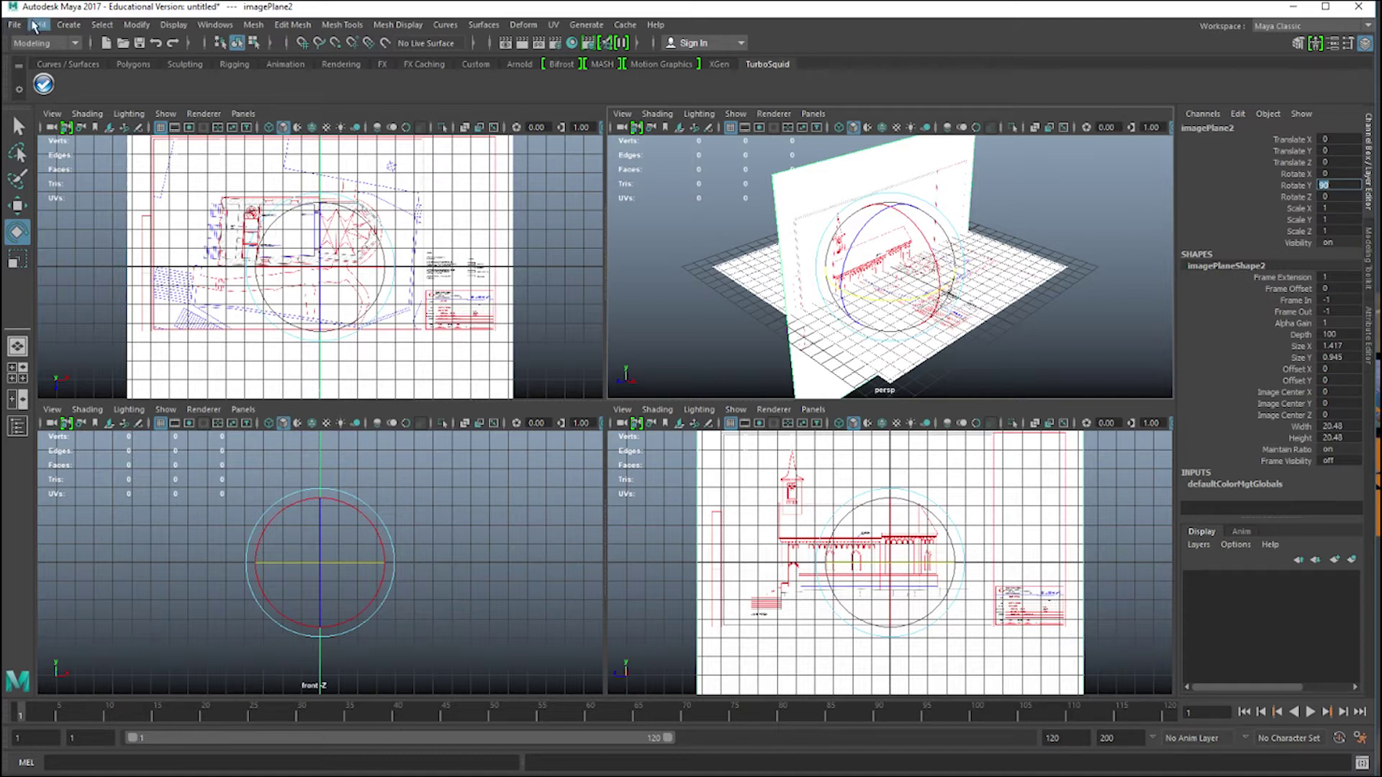
Create a third free image plane and load Sveti_Duh_FrontBack.jpg from sourceimages as its image.
click(69, 25)
click(139, 228)
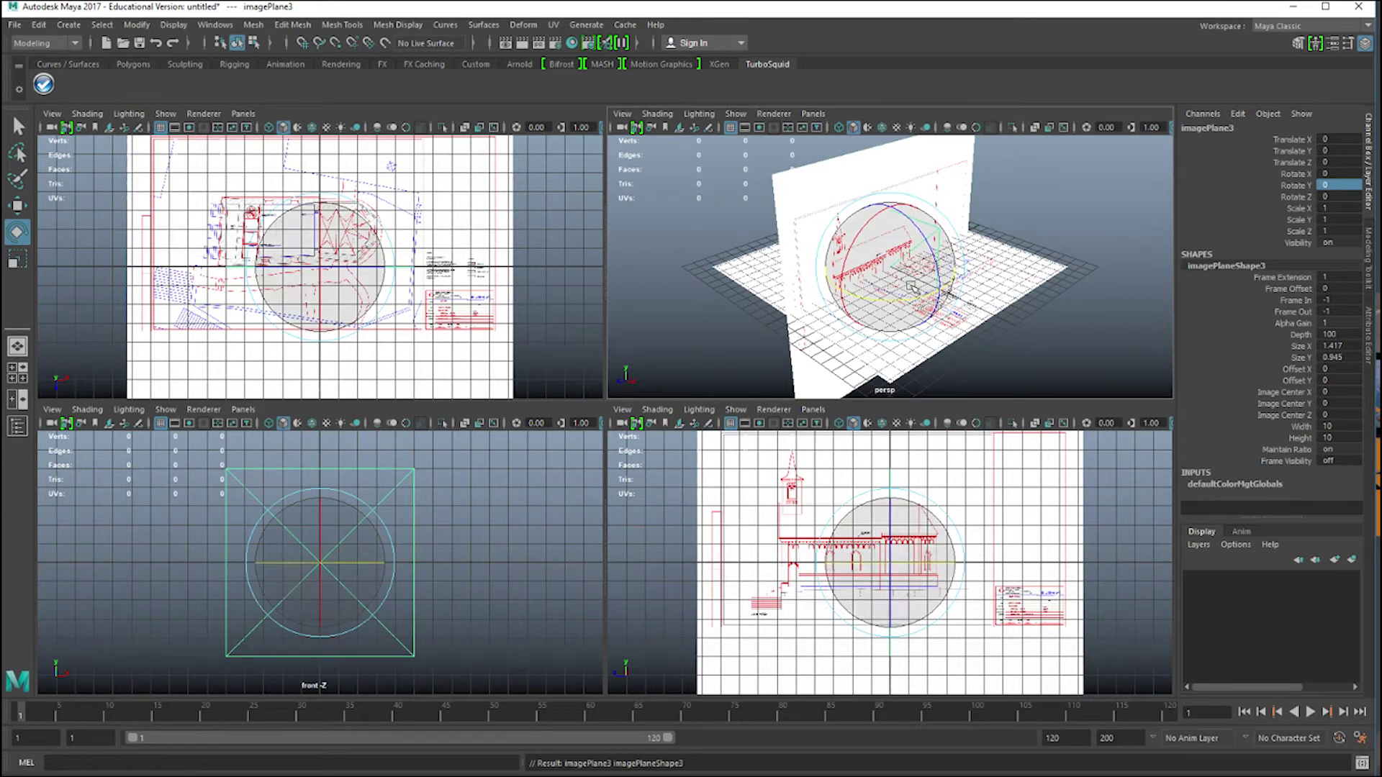
key(ctrl+a)
click(1311, 416)
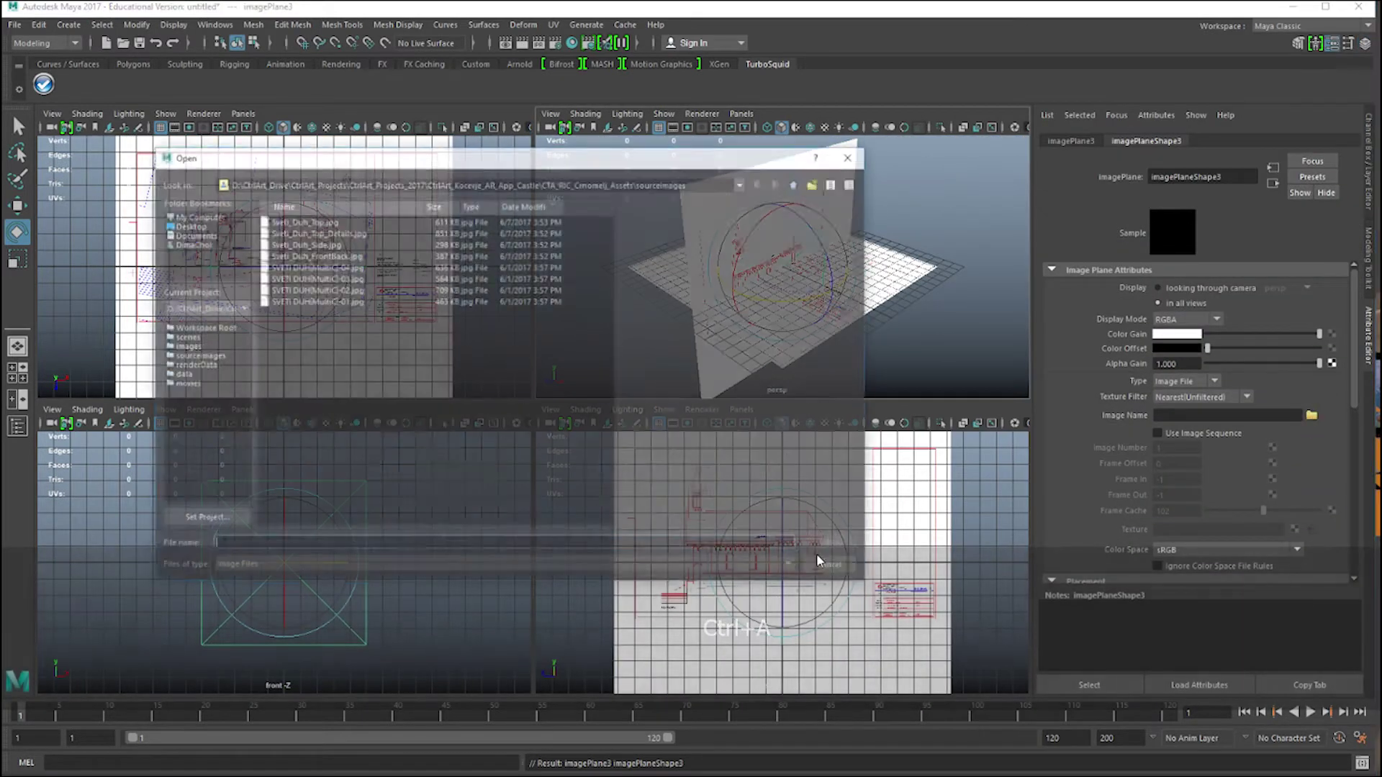
click(338, 255)
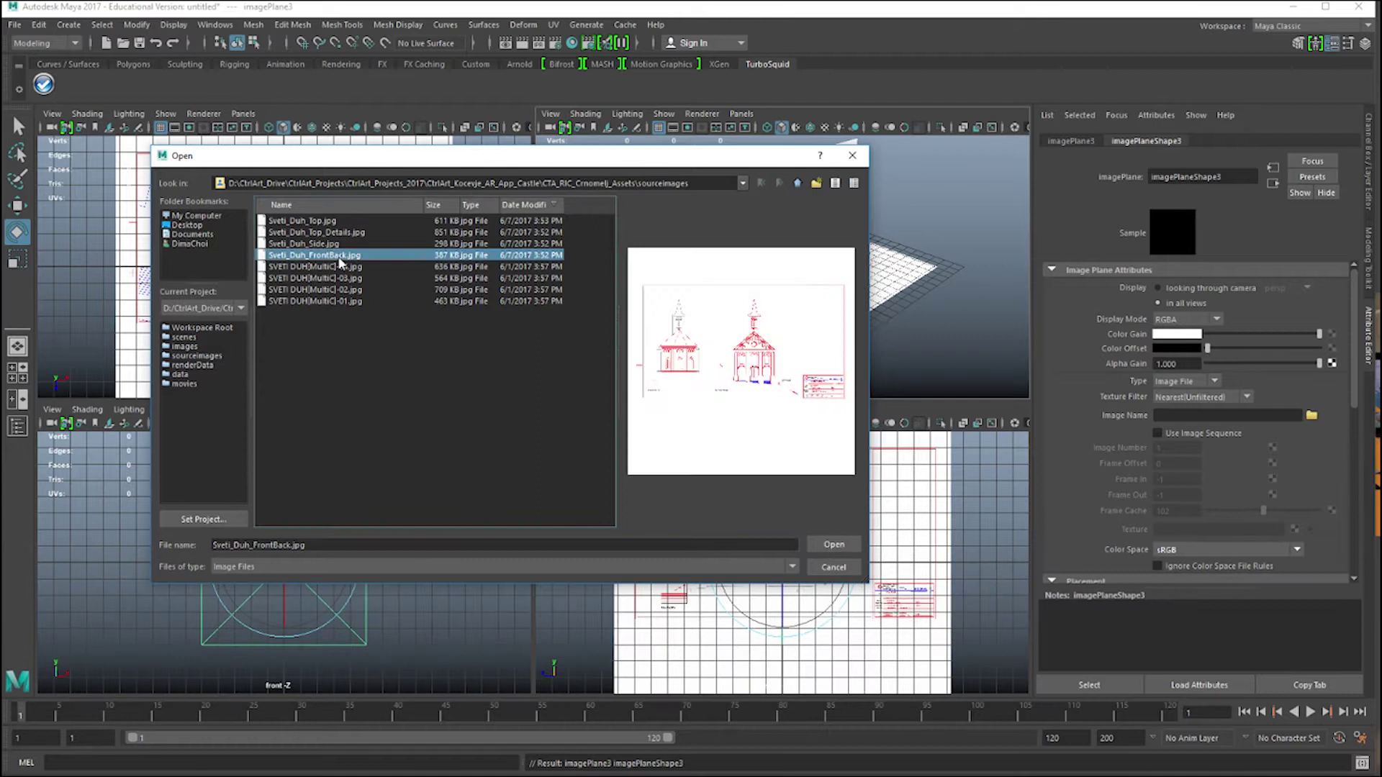
click(834, 545)
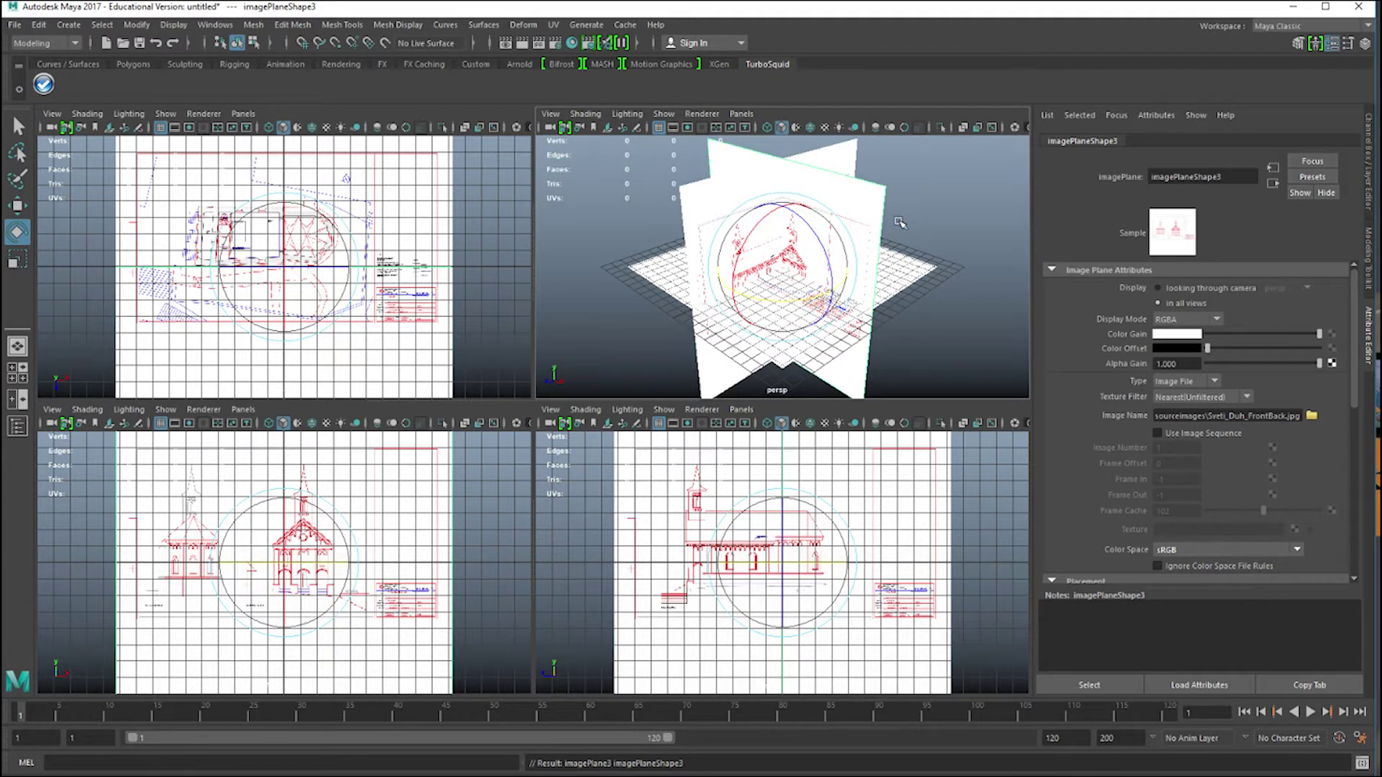
Move the side-view image plane away from the centre in the perspective view, to about 8.6 in X and 2.2 in Y.
key(space)
click(710, 335)
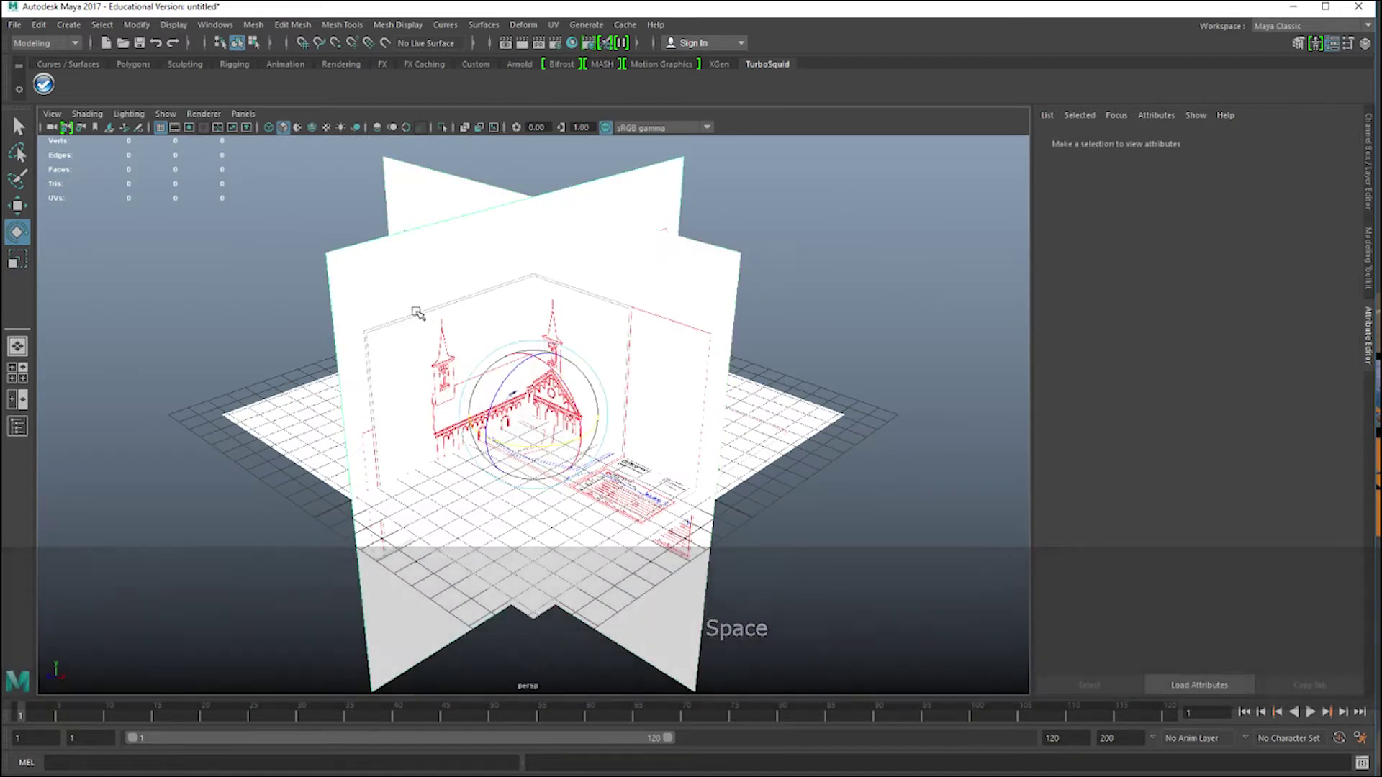
click(418, 314)
key(w)
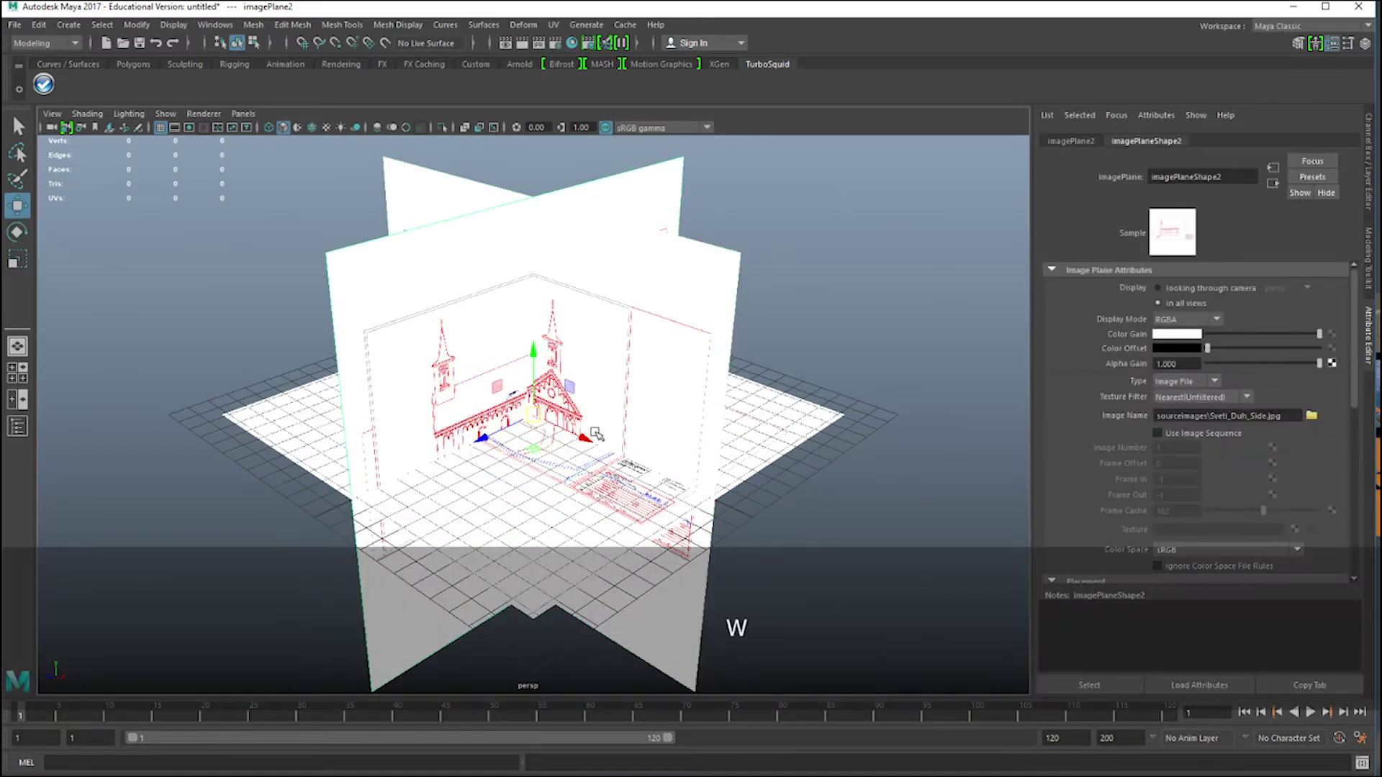
alt+drag(596, 433, 751, 513)
drag(686, 432, 657, 382)
Move the front/back image plane behind the grid centre, to about -12.75 in Z.
click(479, 193)
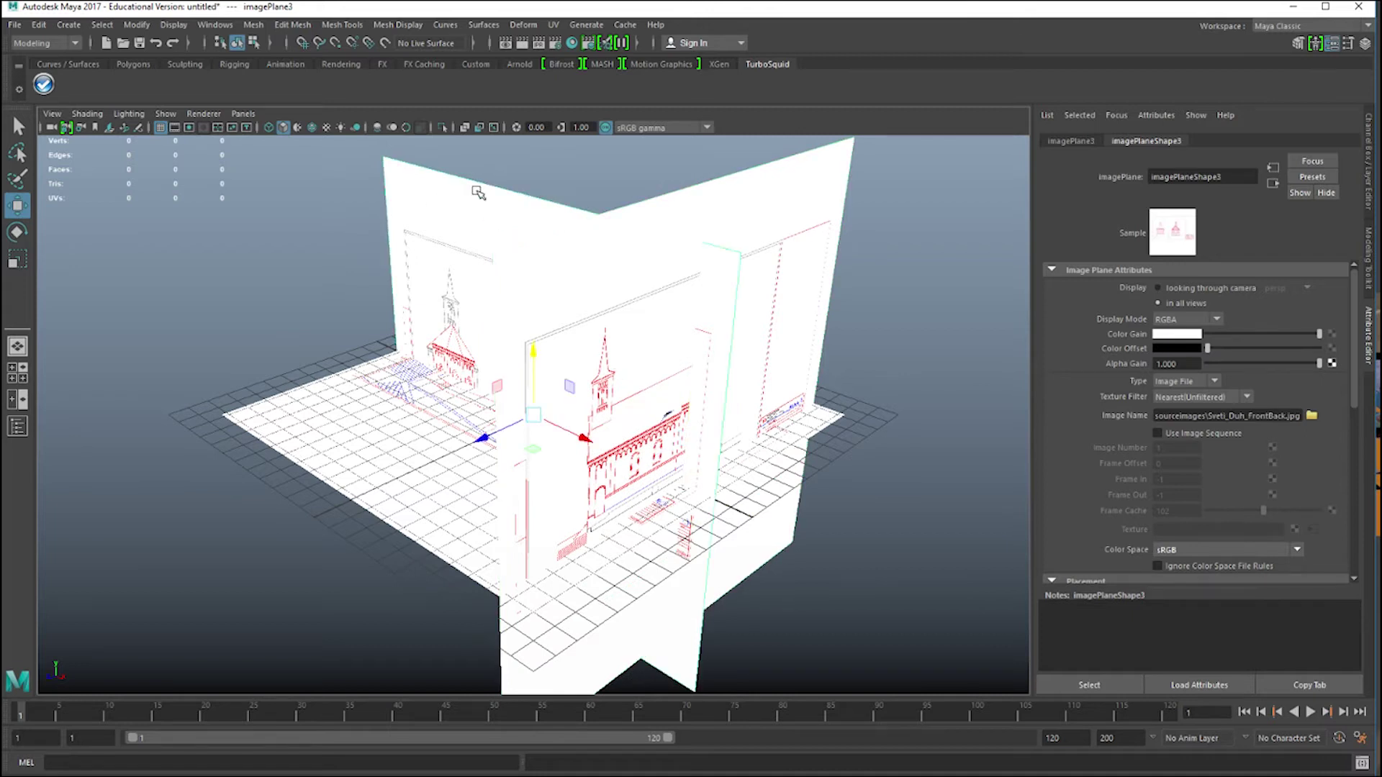
alt+drag(403, 451, 388, 383)
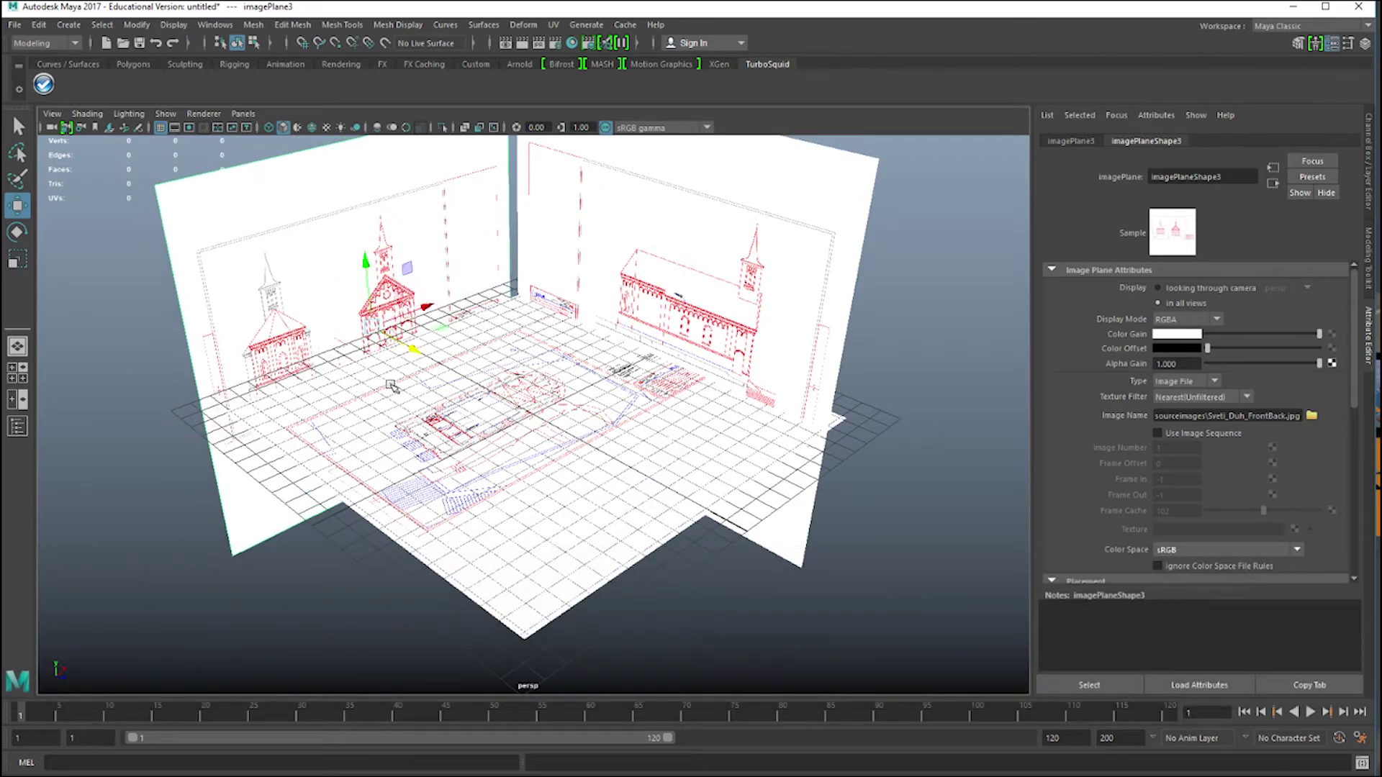
alt+drag(518, 477, 569, 483)
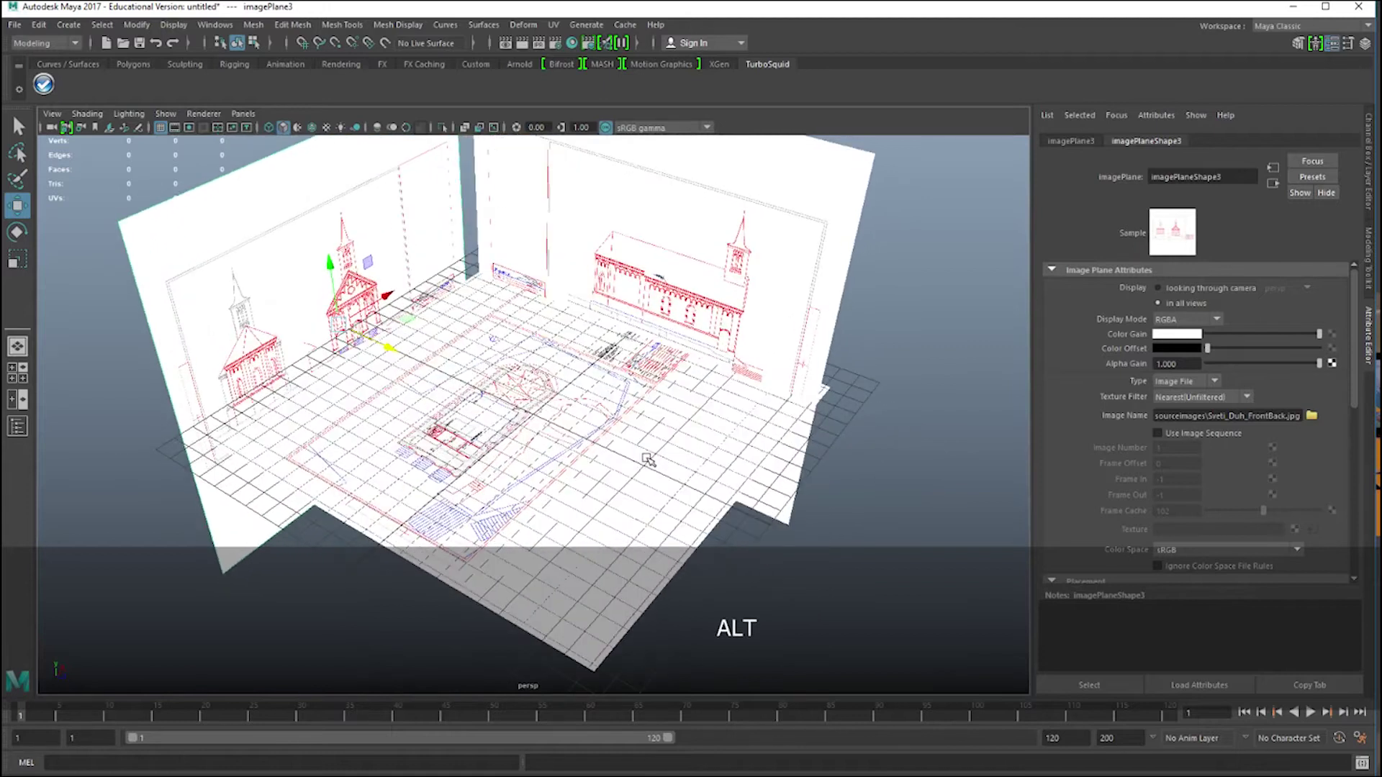
Hide the grid in the perspective view and lower the top-view image plane to about -8.07 in Y.
click(543, 457)
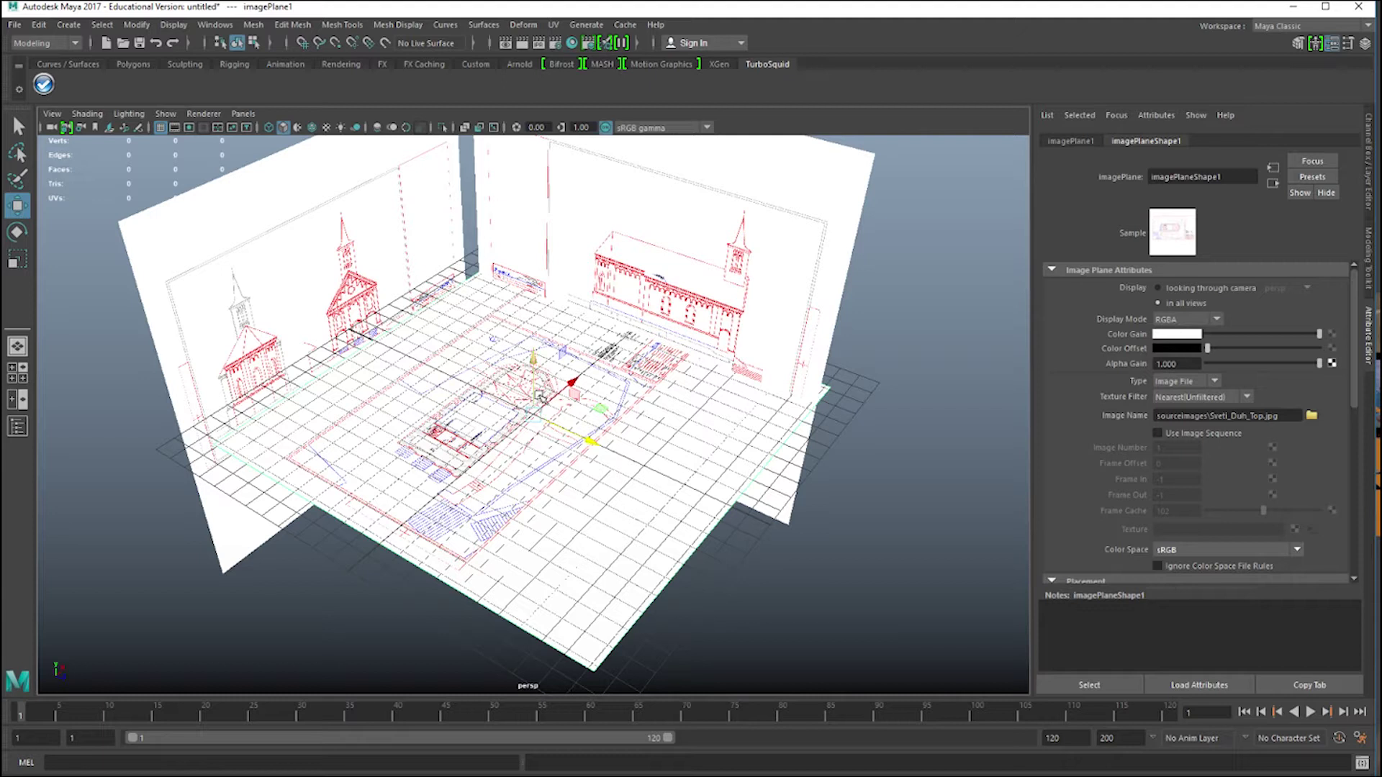
click(159, 128)
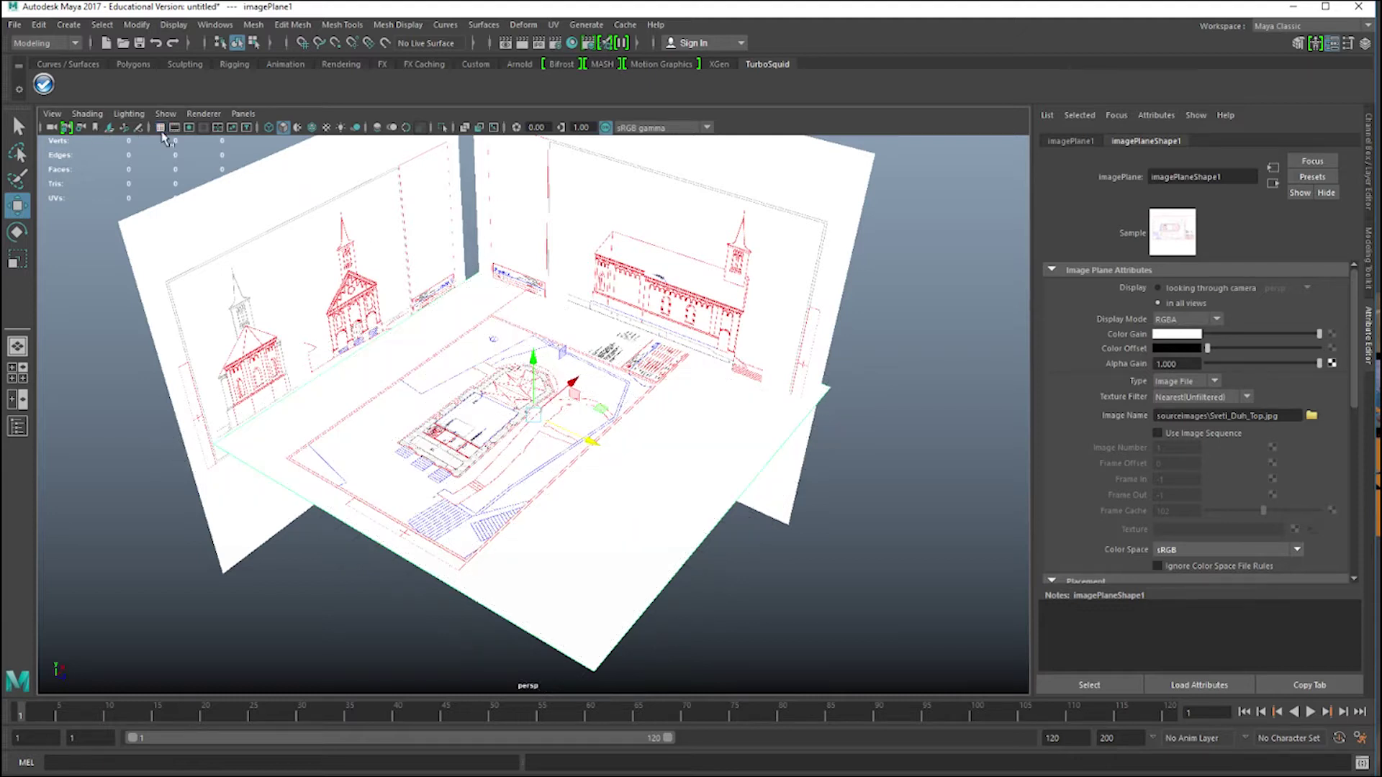
drag(538, 360, 507, 512)
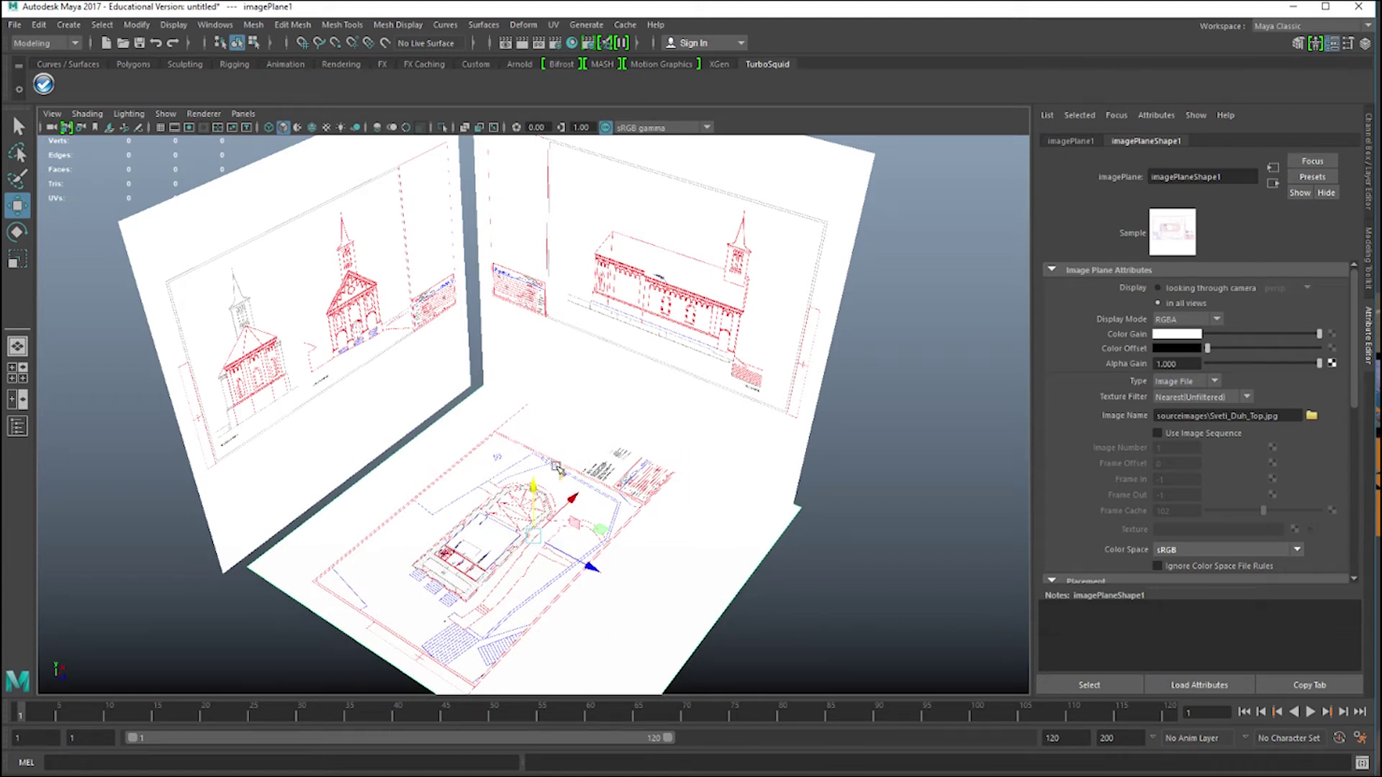
alt+drag(596, 525, 626, 460)
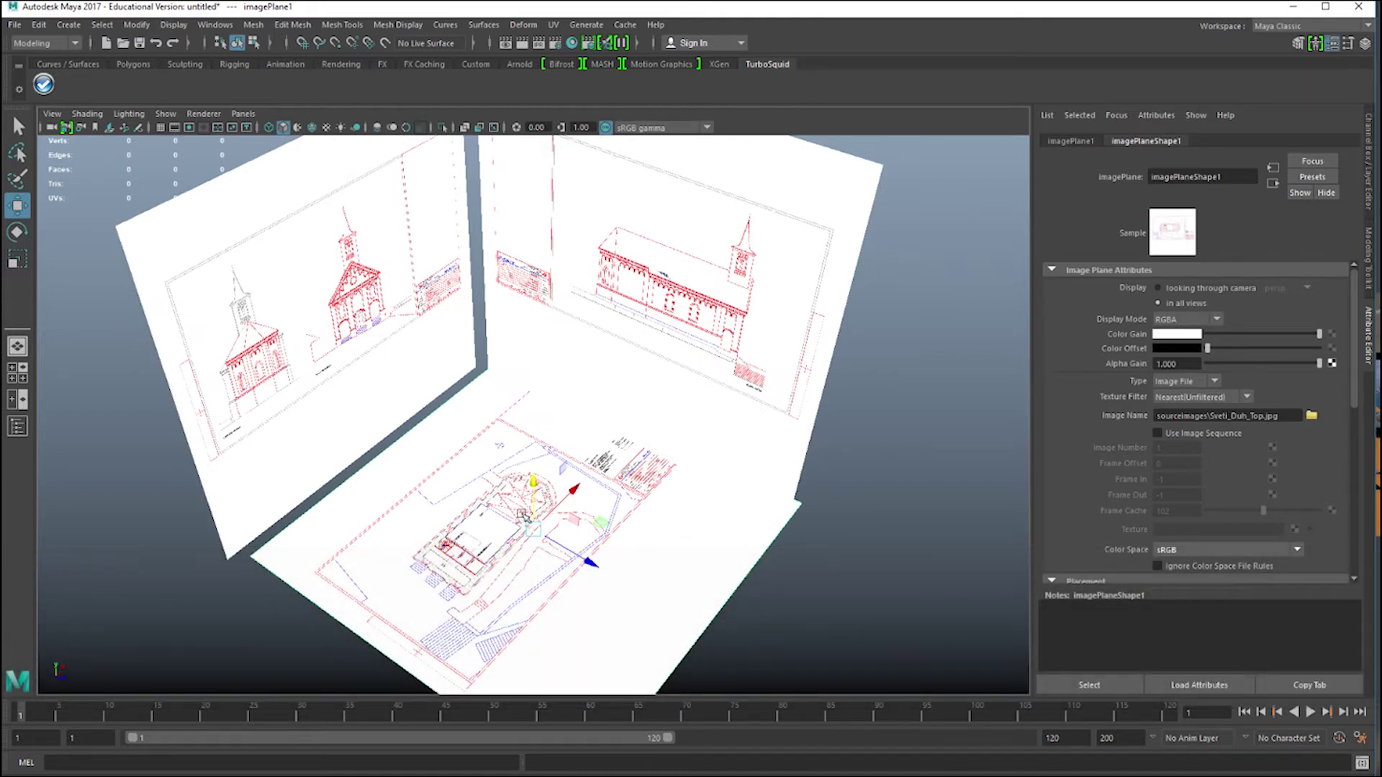
Turn the top-view image plane to line up with the other blueprints by setting its Rotate Y to 90.
key(e)
drag(561, 569, 657, 526)
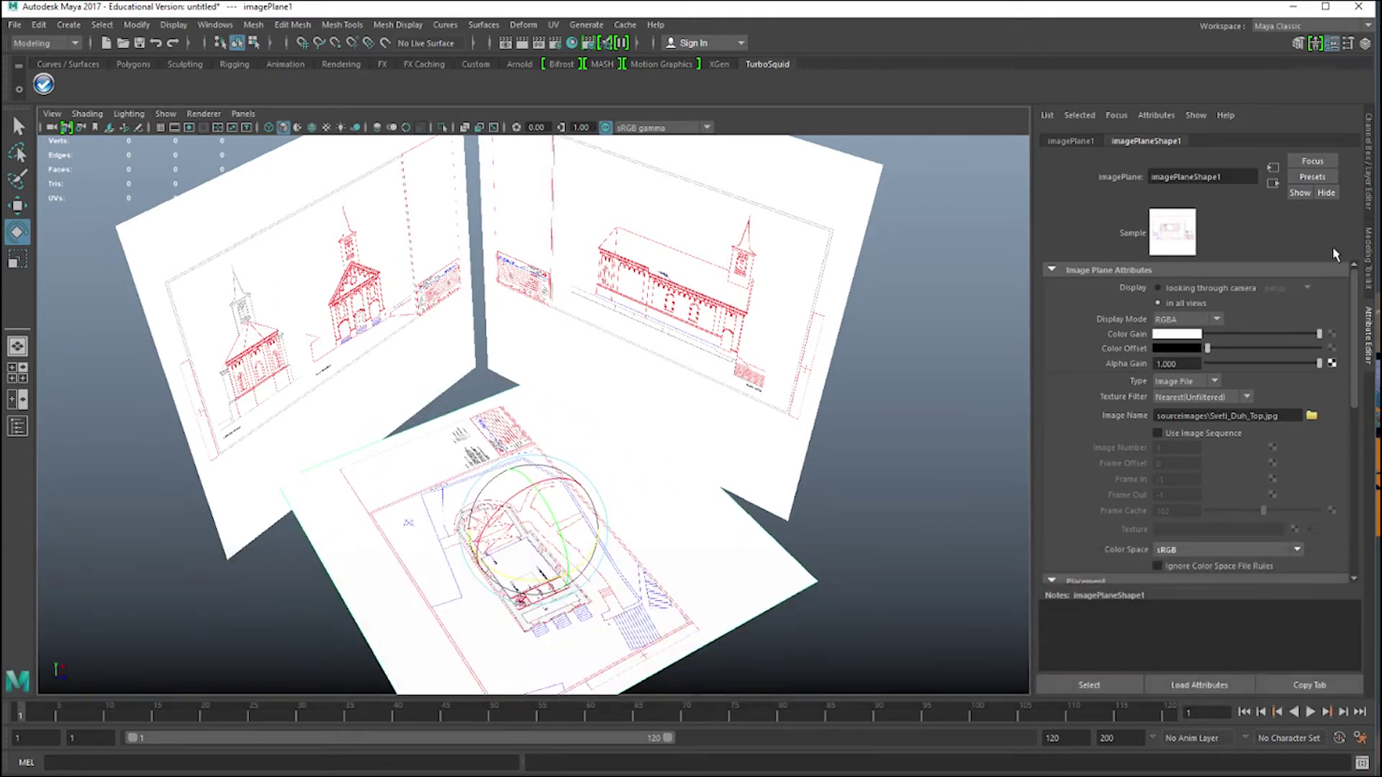
click(1370, 185)
click(1339, 185)
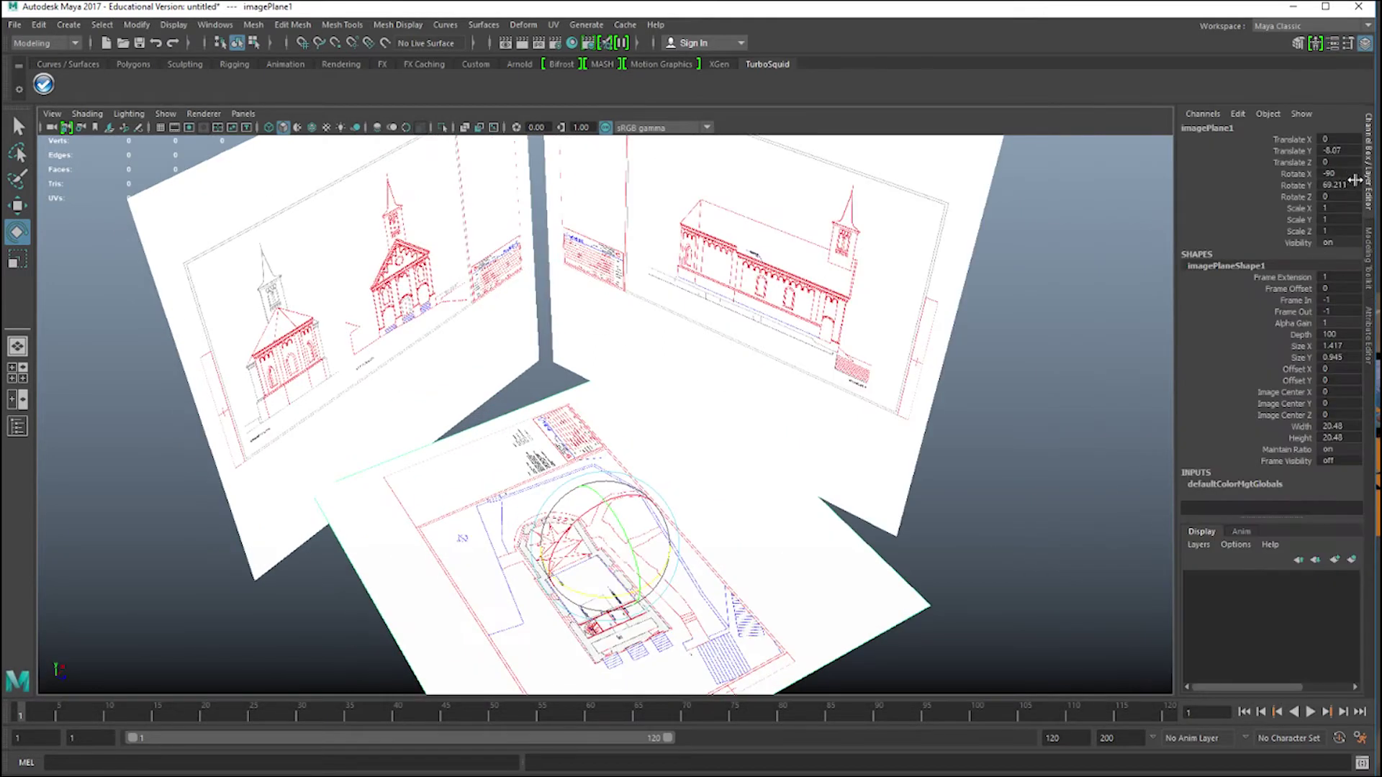
text(90)
key(Return)
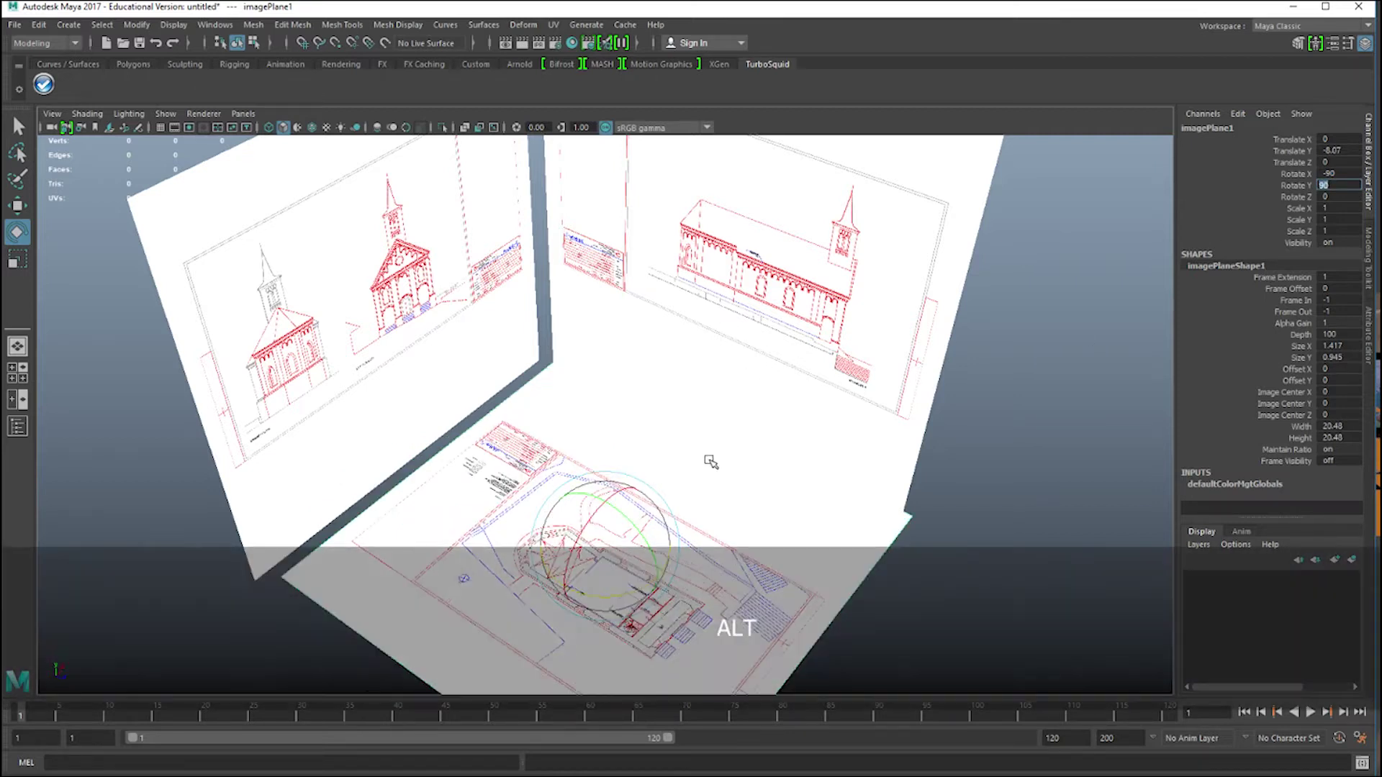
Raise the front/back image plane to about 2.09 in Y to match the height of the side-view drawing.
alt+drag(710, 463, 553, 346)
click(468, 294)
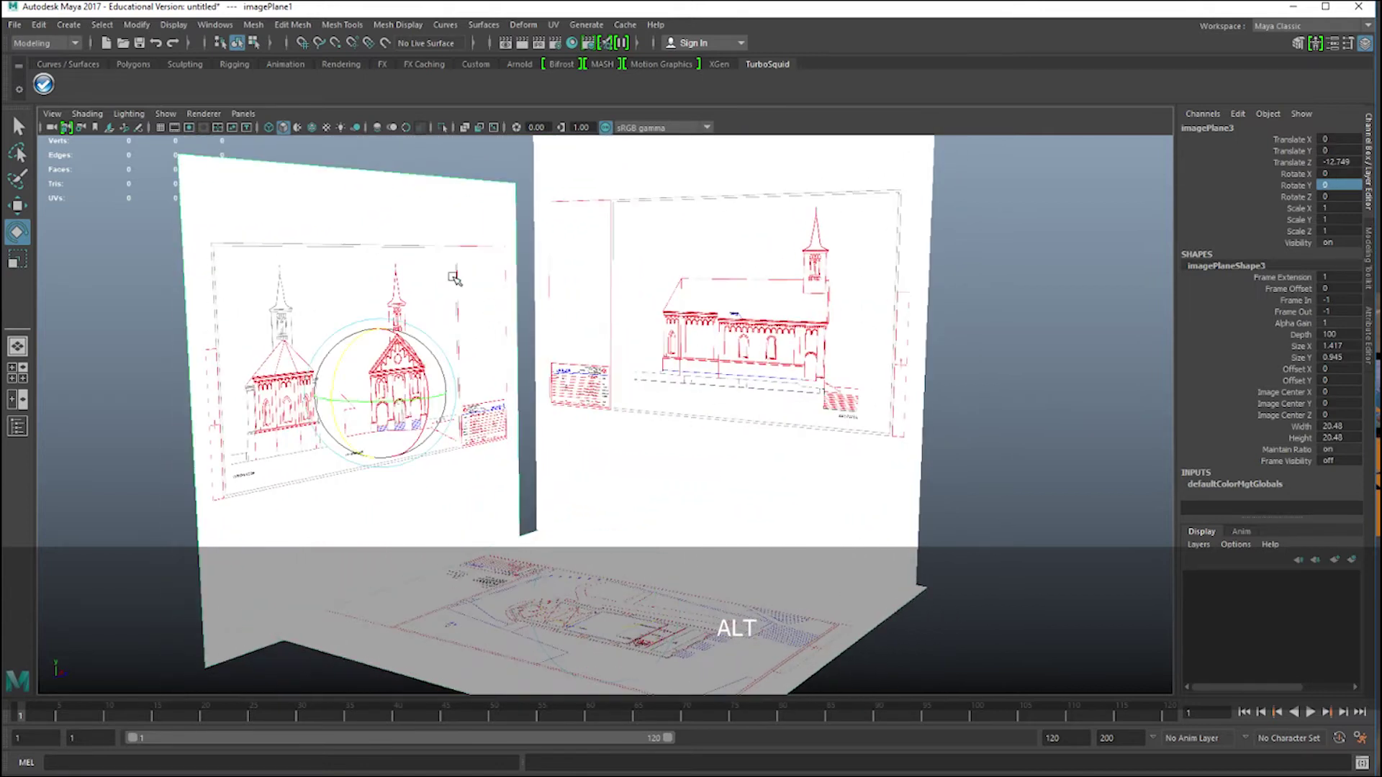
key(w)
drag(383, 319, 401, 280)
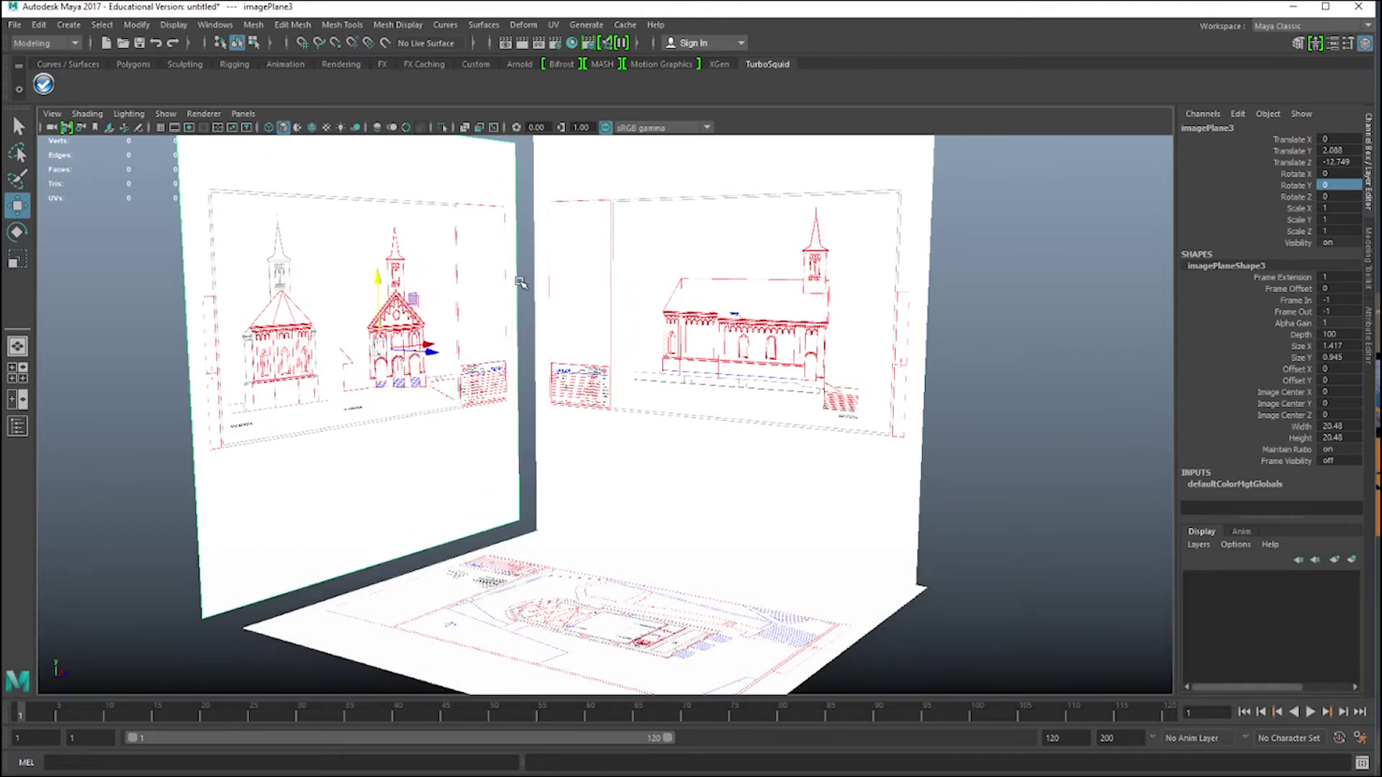
In the side view, lower the side-view image plane to about 1.52 in Y and switch the view to wireframe.
key(space)
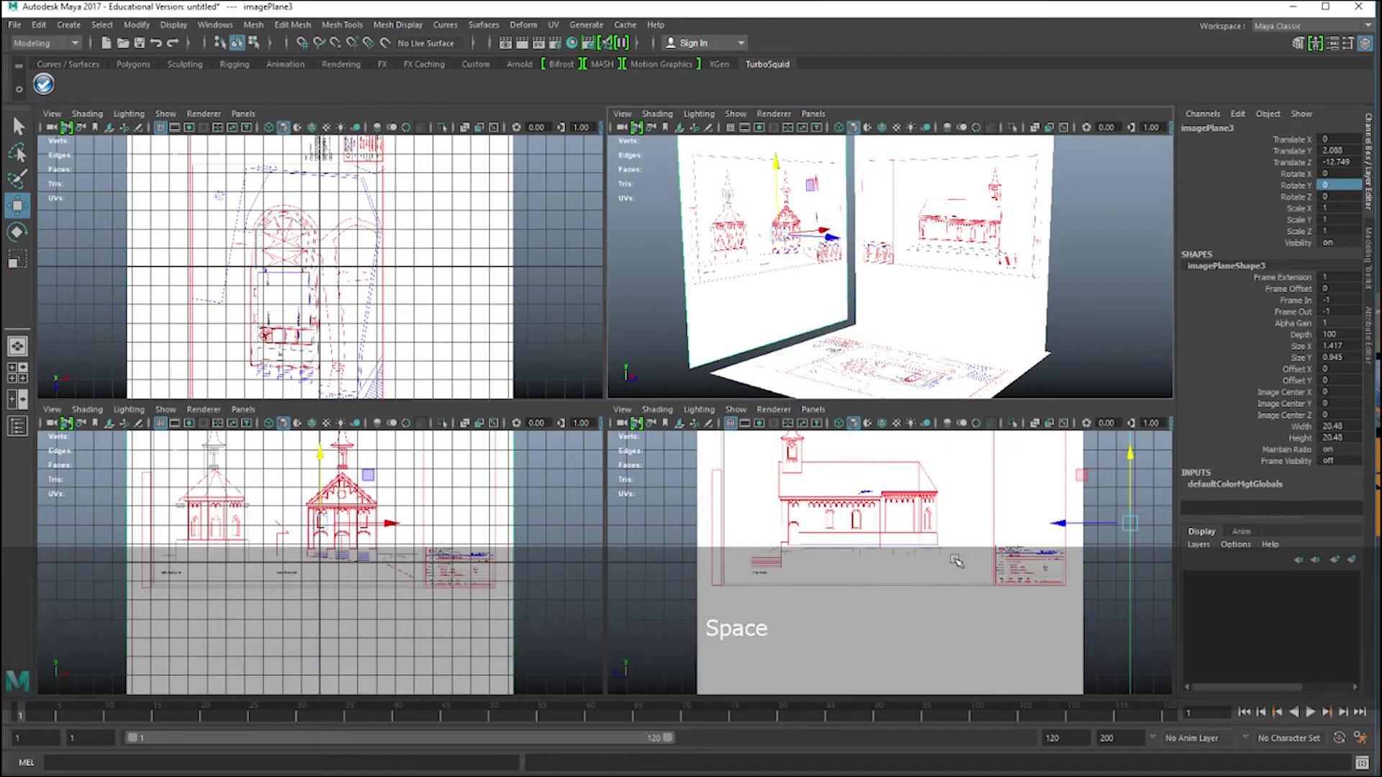
key(space)
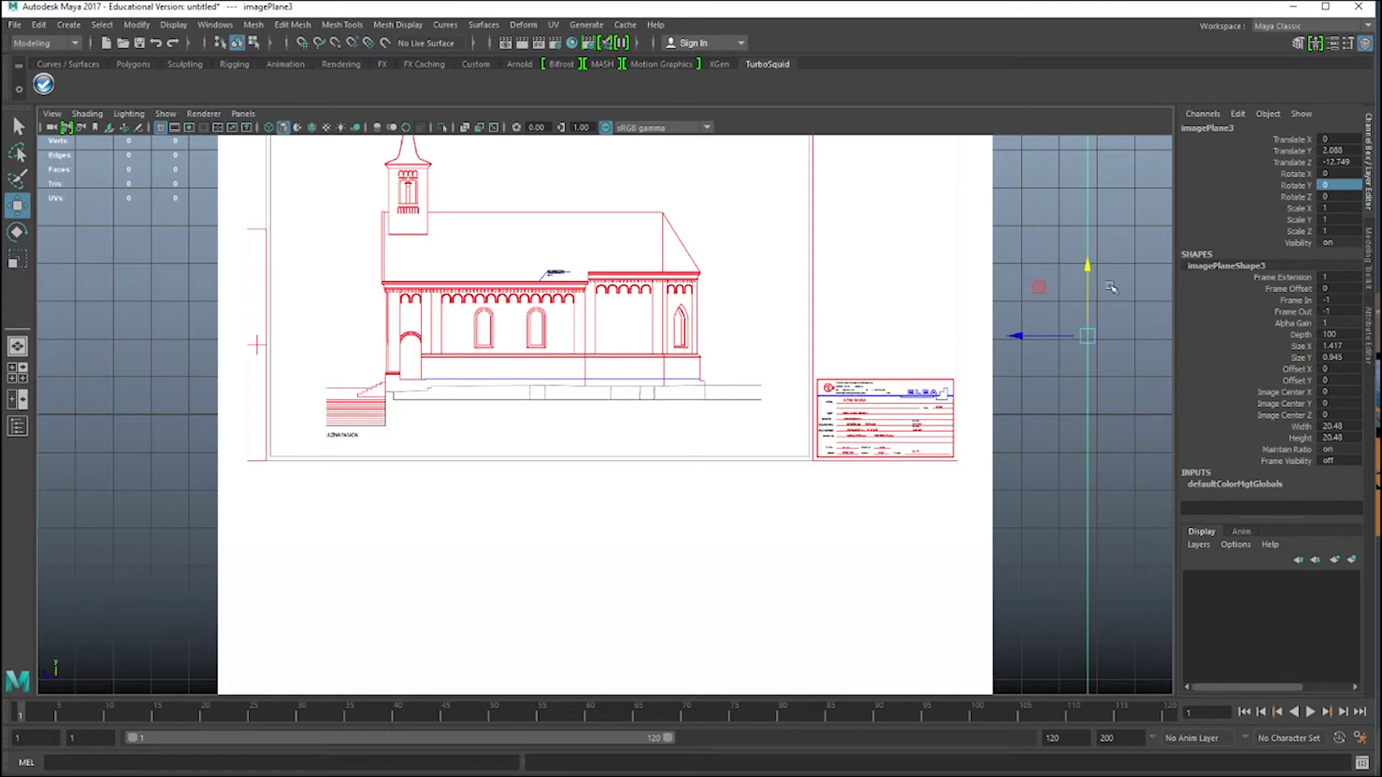
drag(1086, 268, 1086, 328)
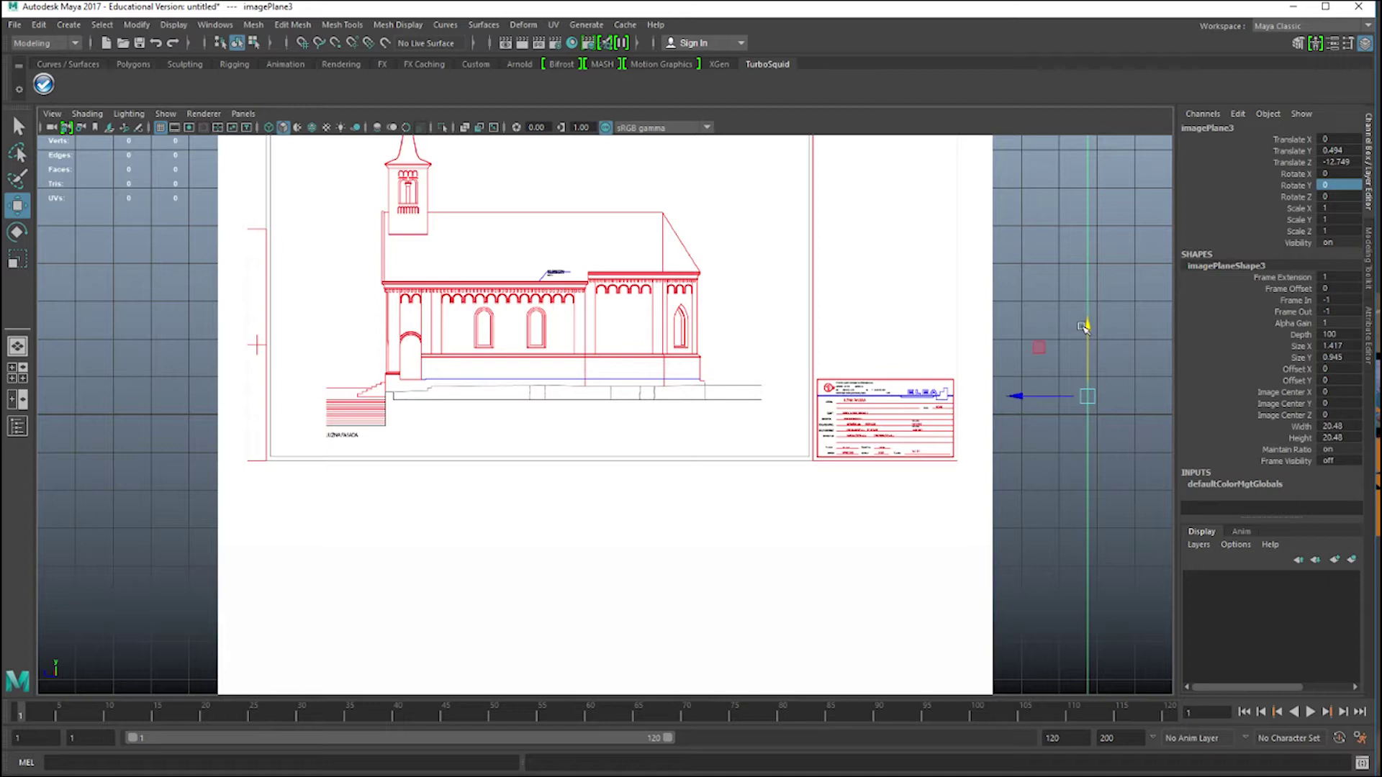
key(ctrl+z)
click(799, 272)
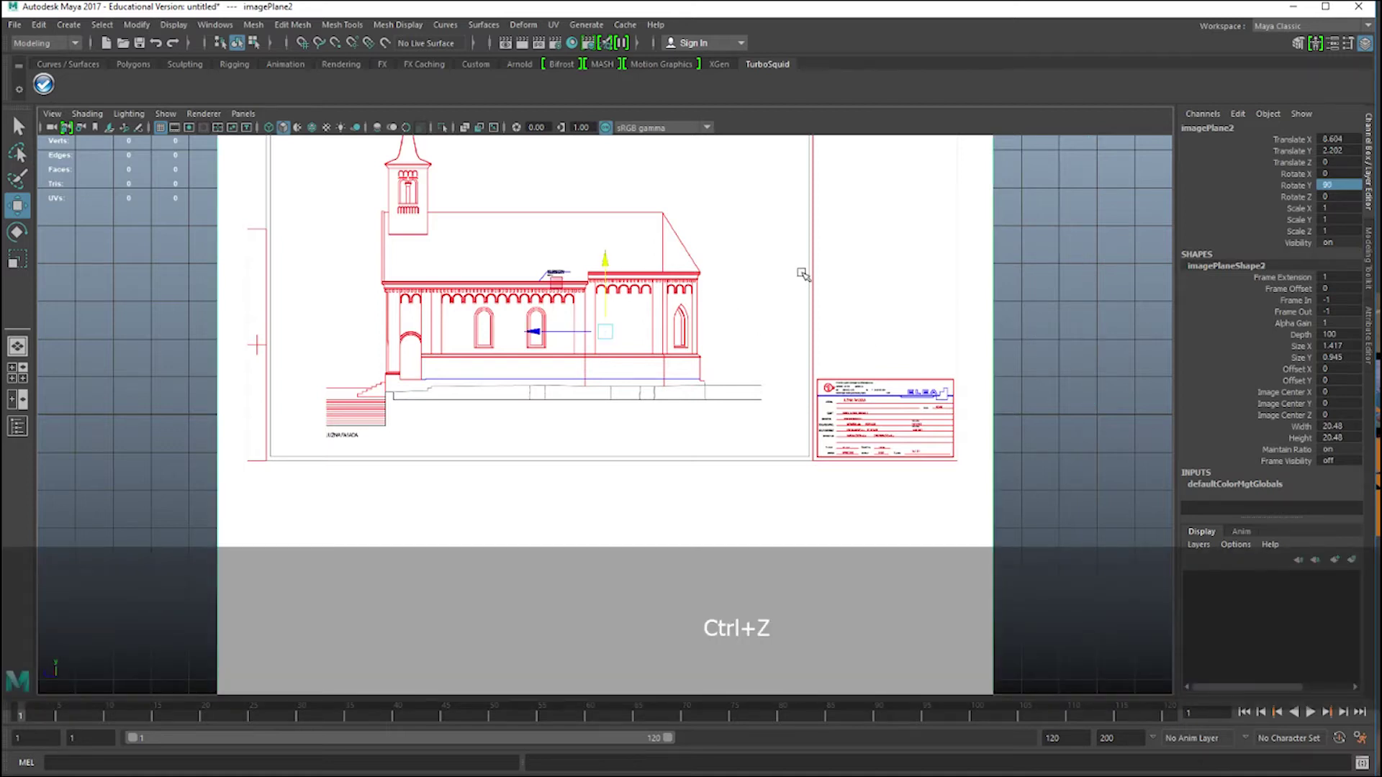
drag(612, 265, 617, 292)
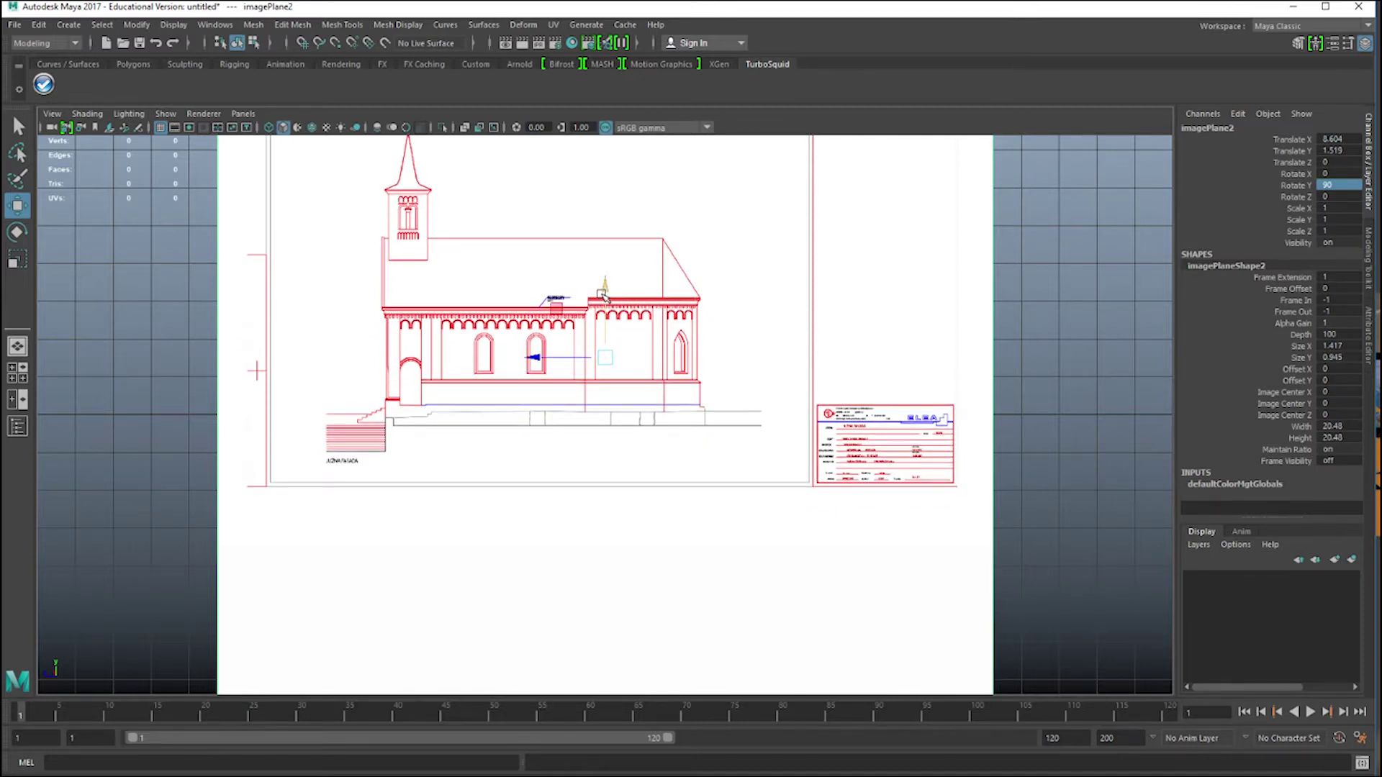
key(4)
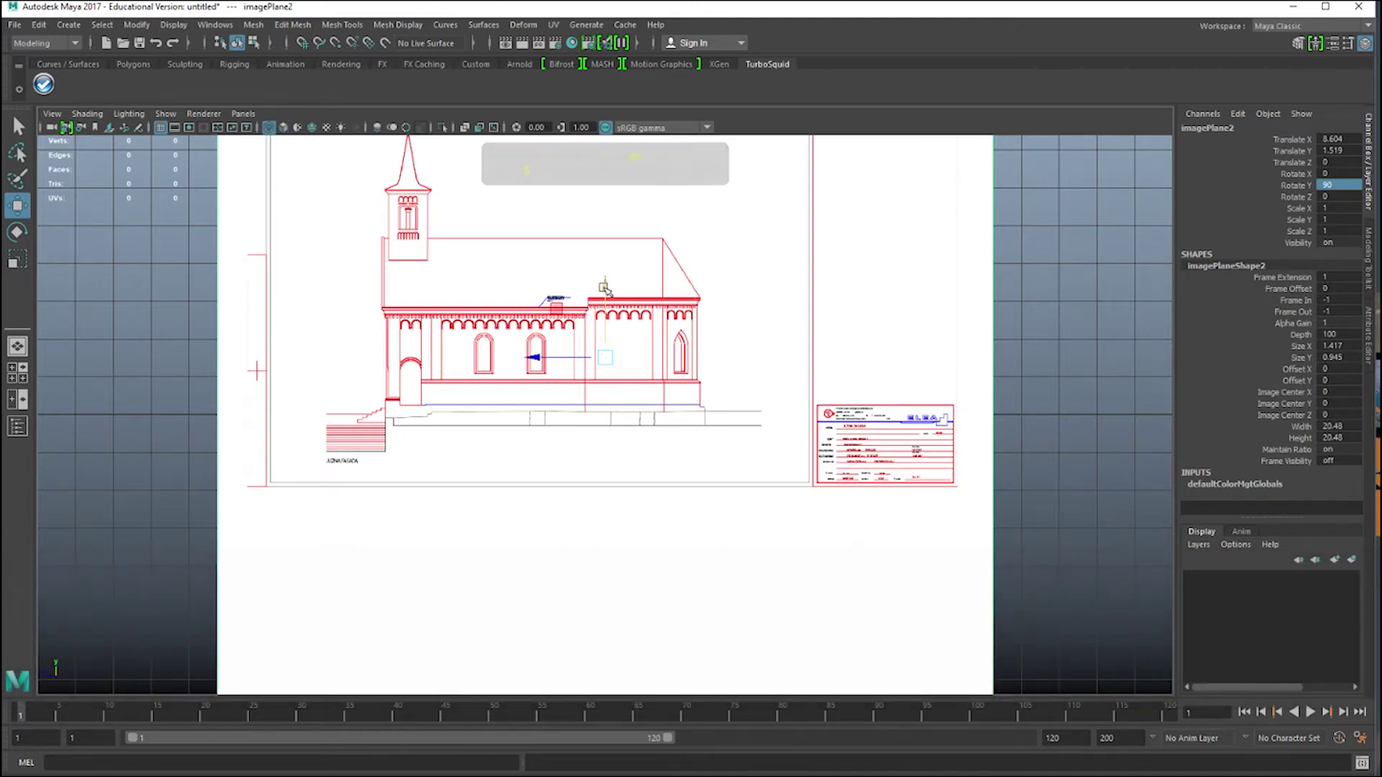
In the front view, shift the front/back image plane to about 5.47 in X, centring the back facade on the vertical axis.
key(space)
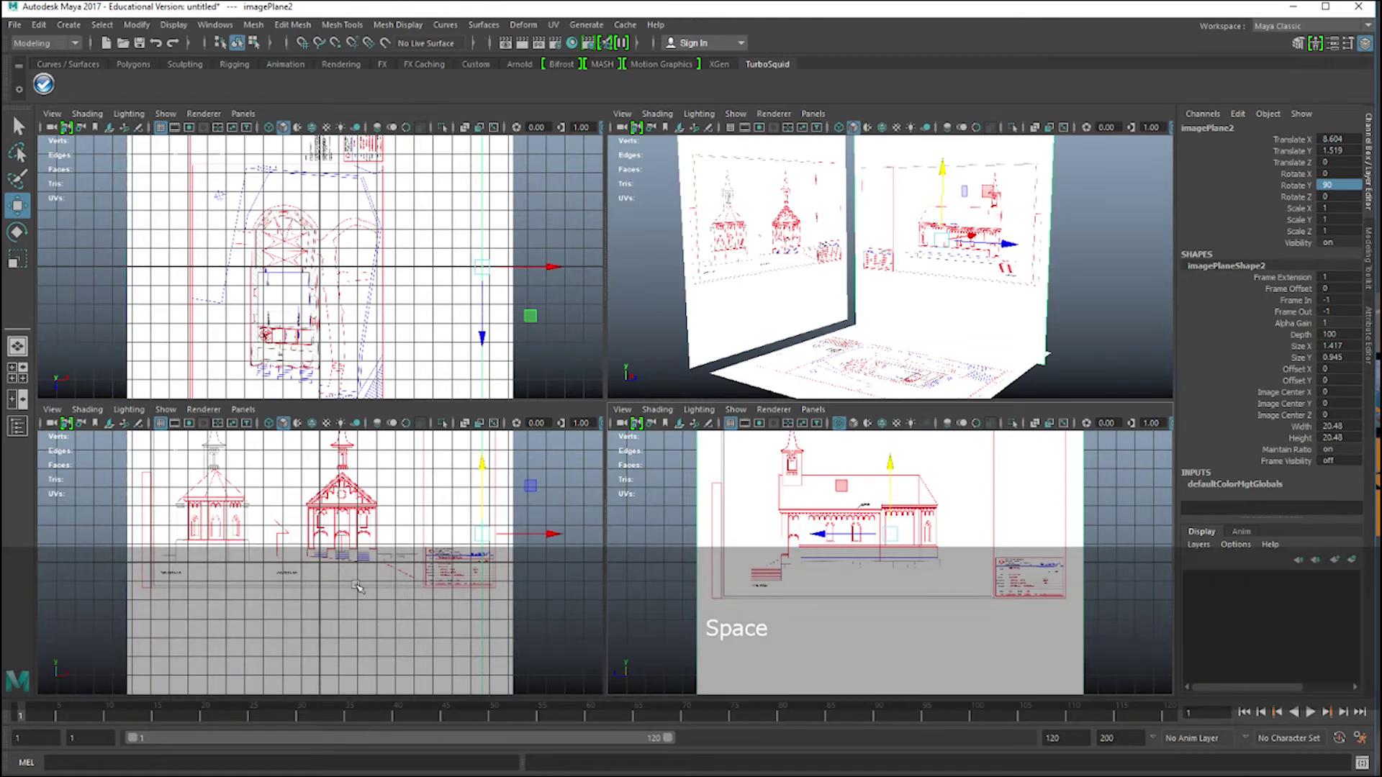
key(space)
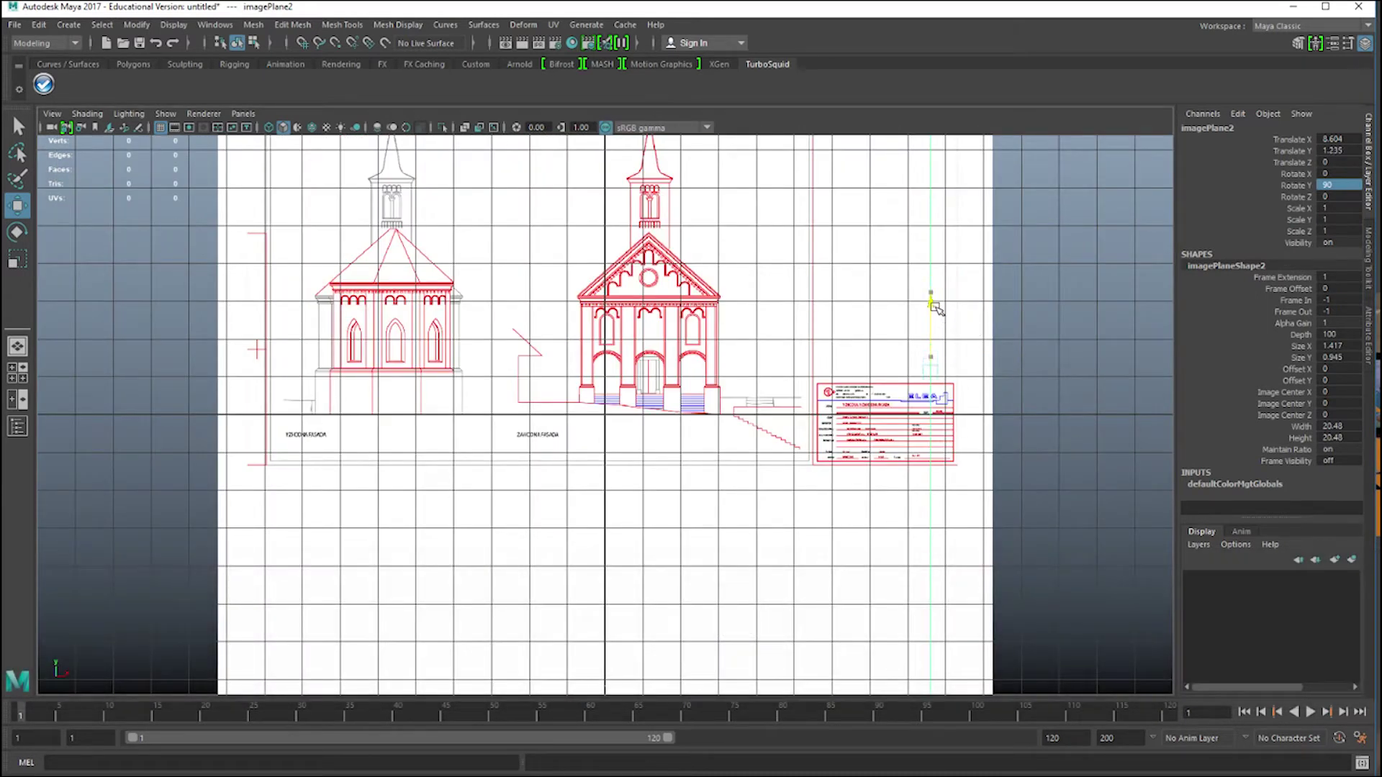
key(ctrl+z)
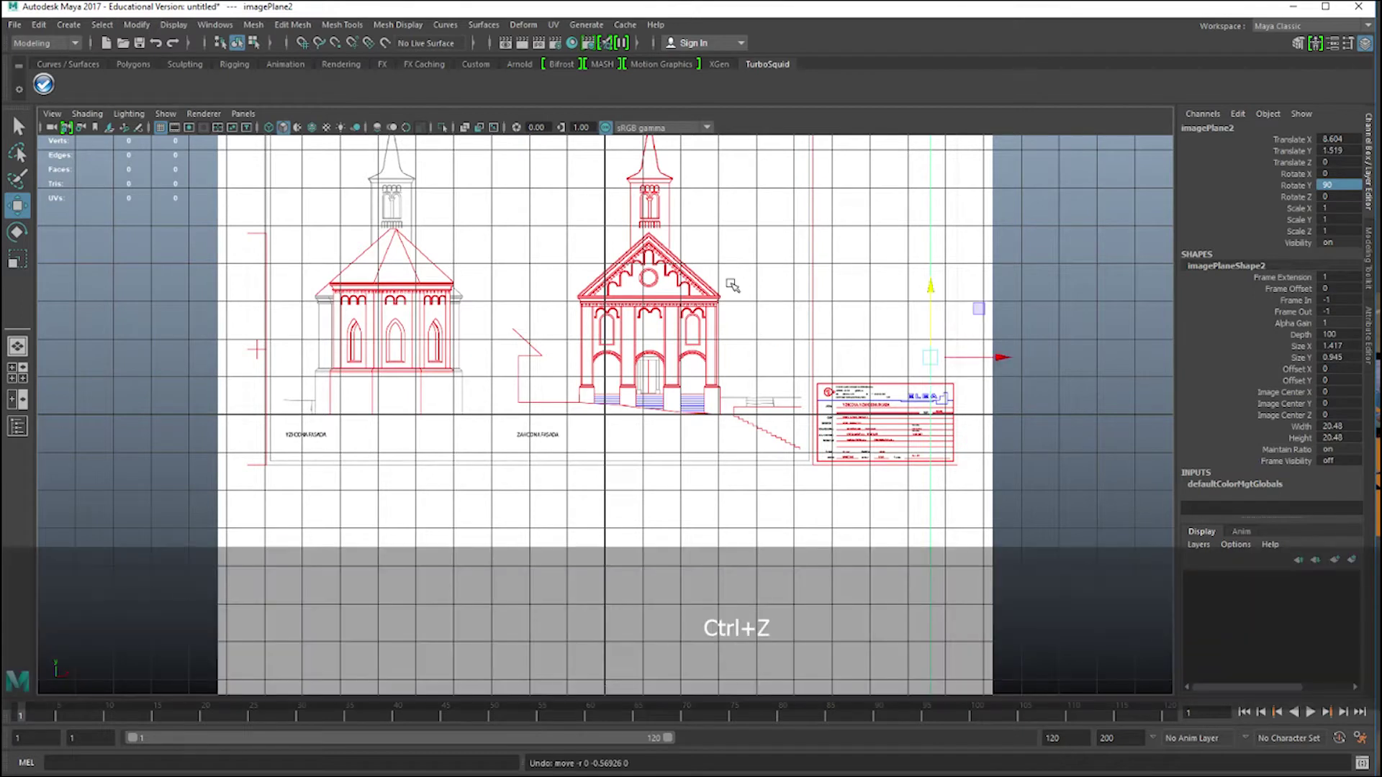
click(731, 285)
mouse_move(604, 270)
mouse_down()
mouse_move(613, 300)
mouse_move(612, 272)
mouse_up()
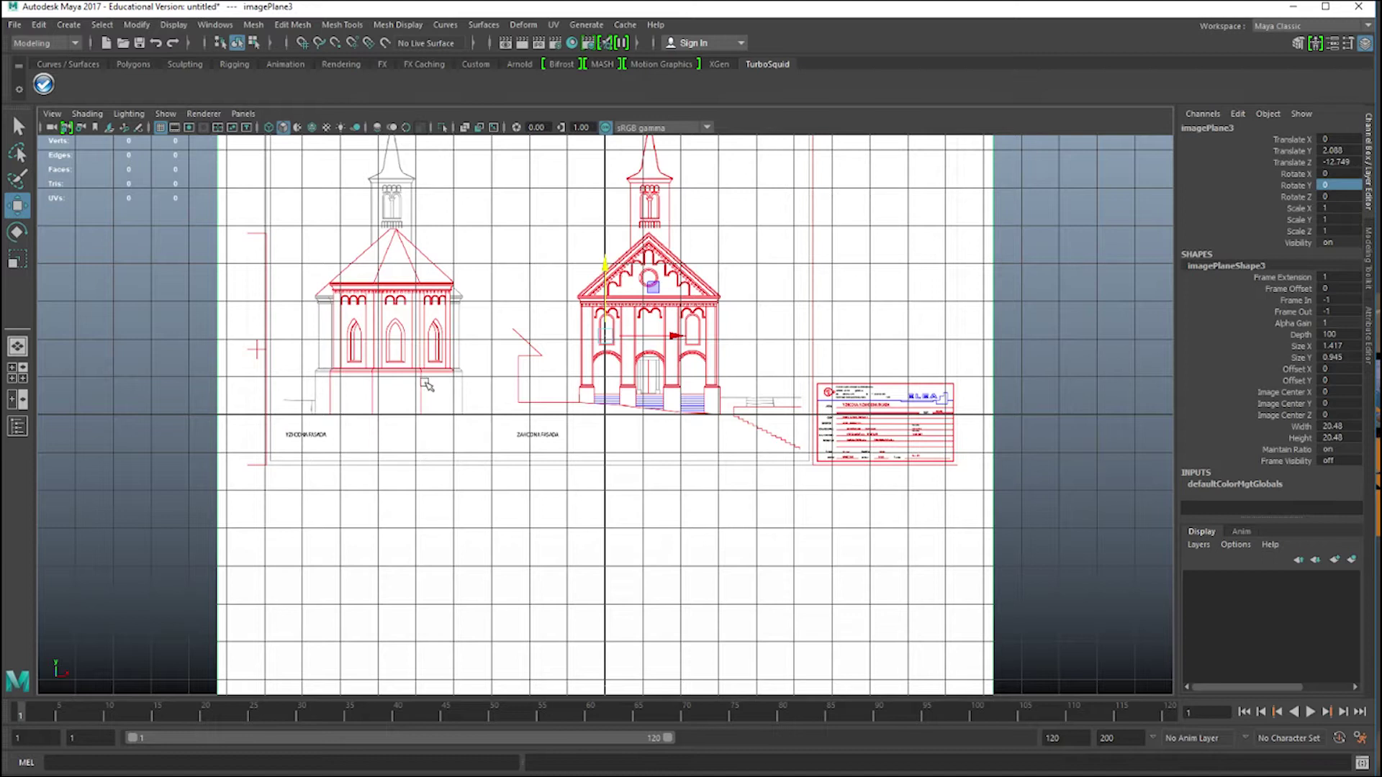
drag(676, 336, 884, 321)
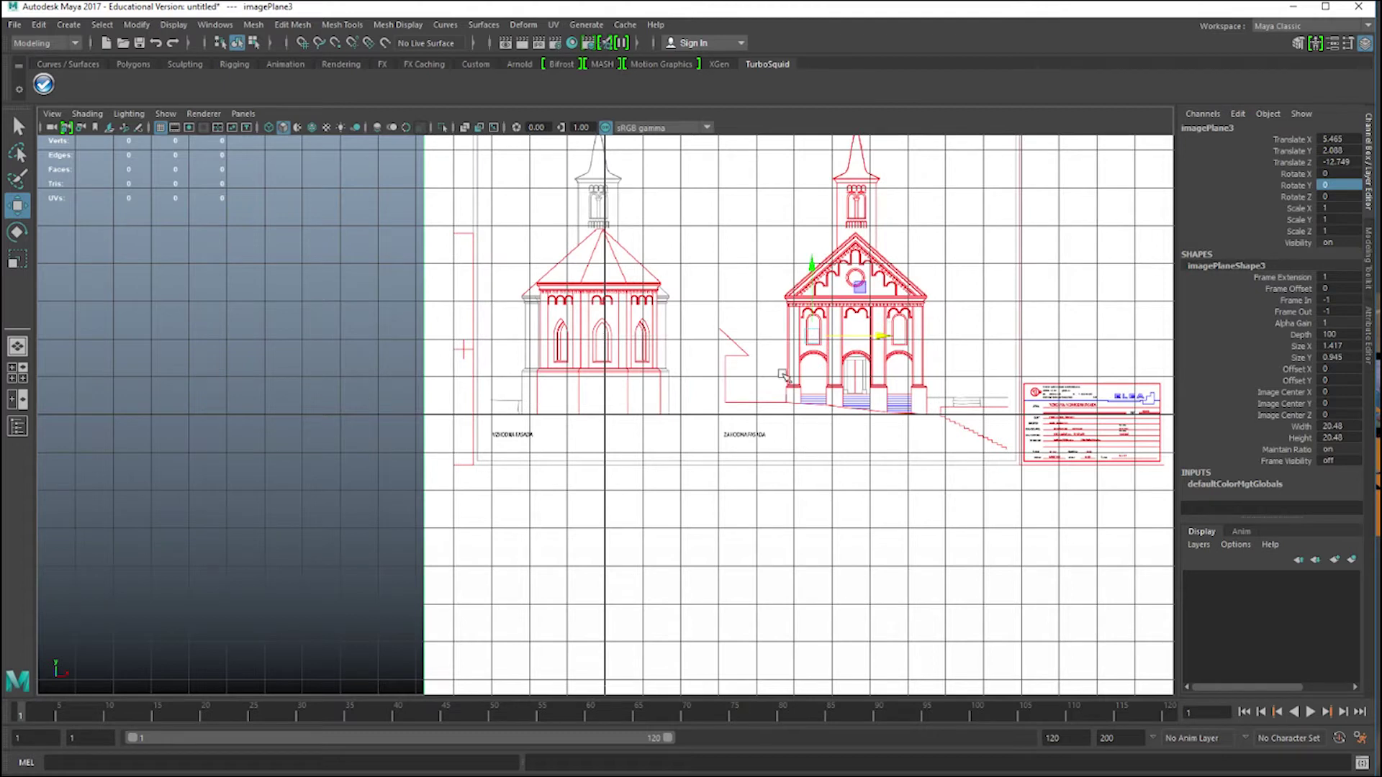
Raise the top-view image plane back to the ground line and snap it to the grid at Translate Y 0.
key(space)
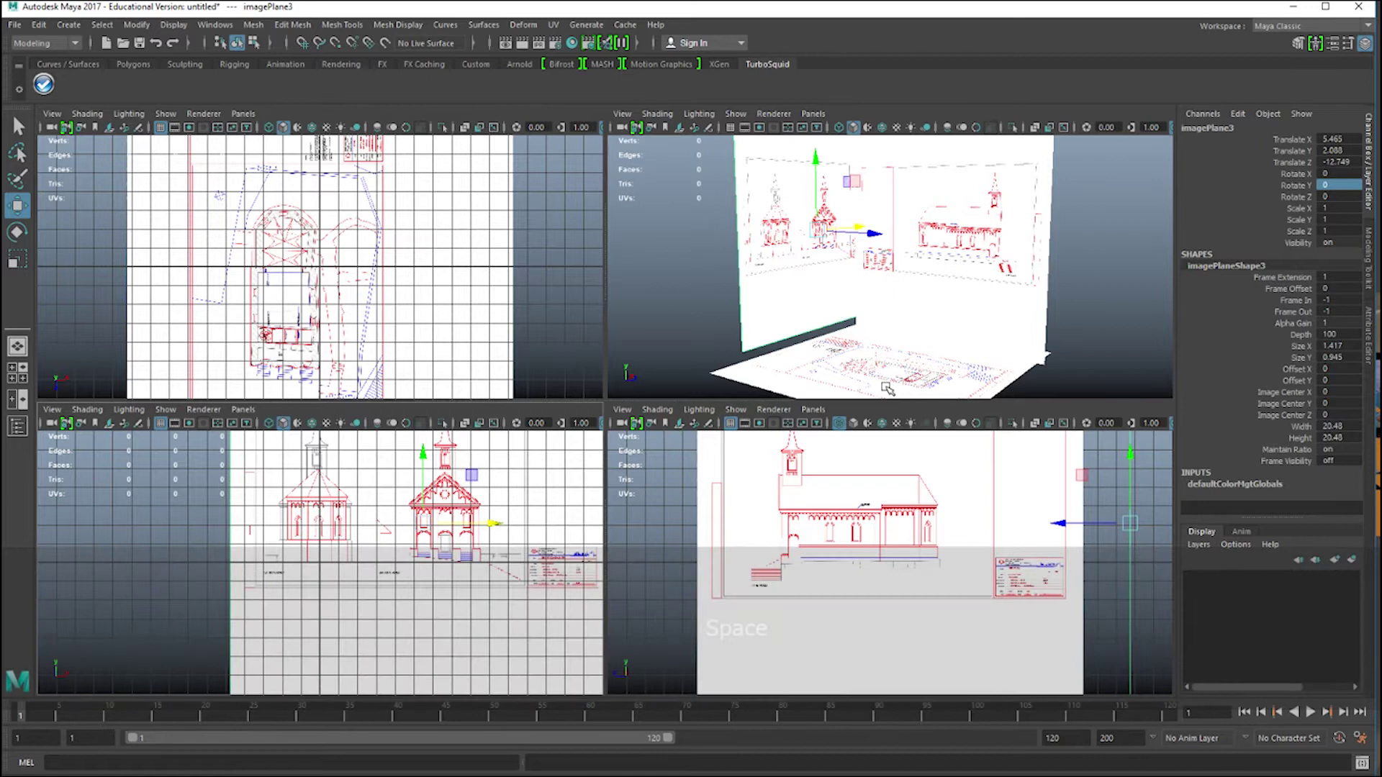
click(877, 375)
click(897, 298)
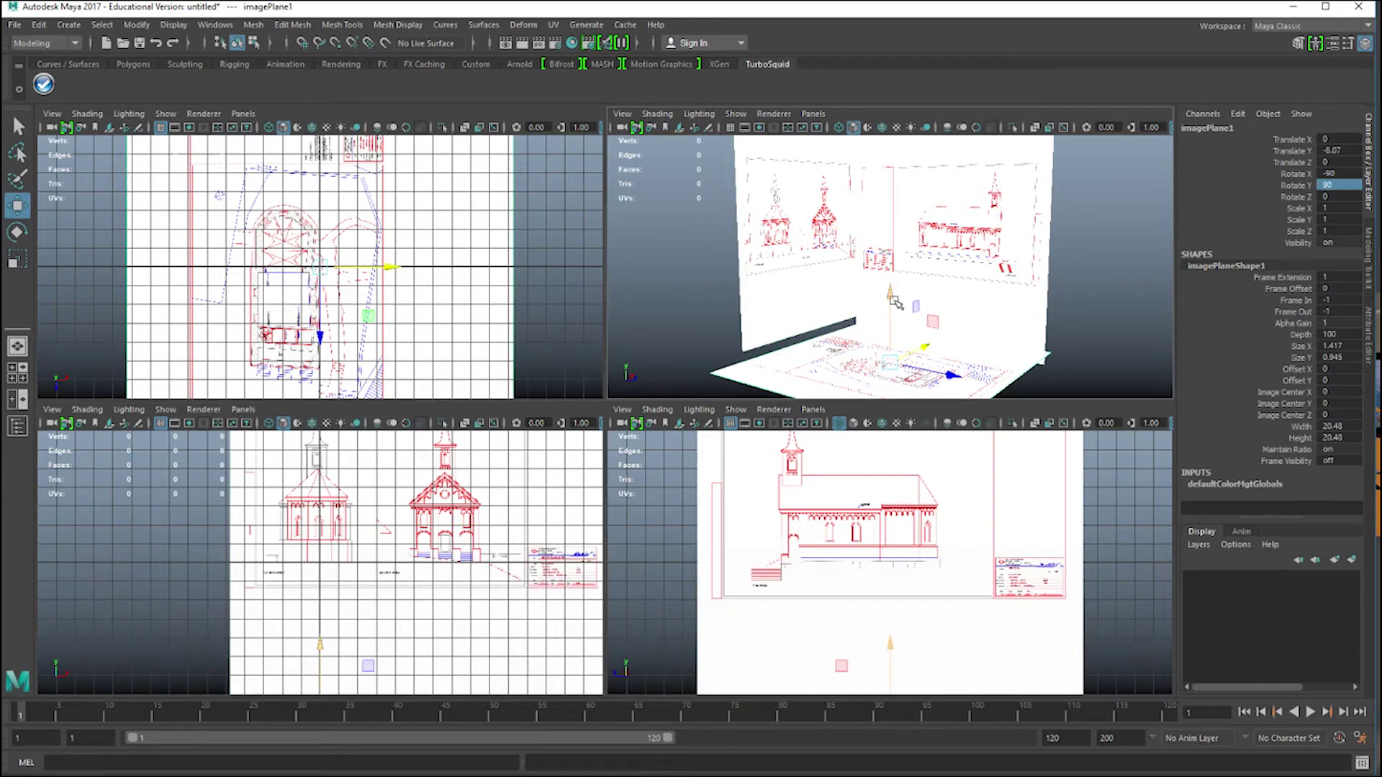
drag(895, 301, 879, 203)
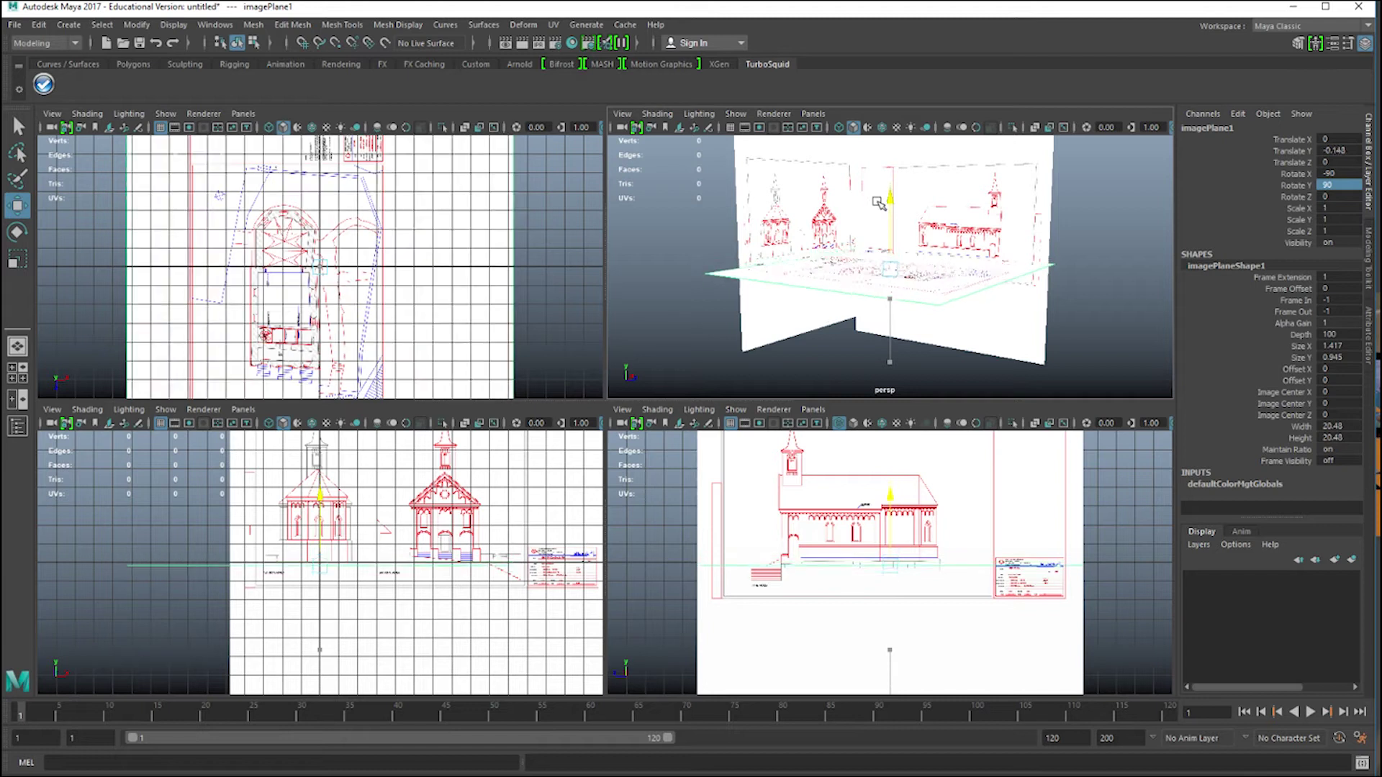
key(space)
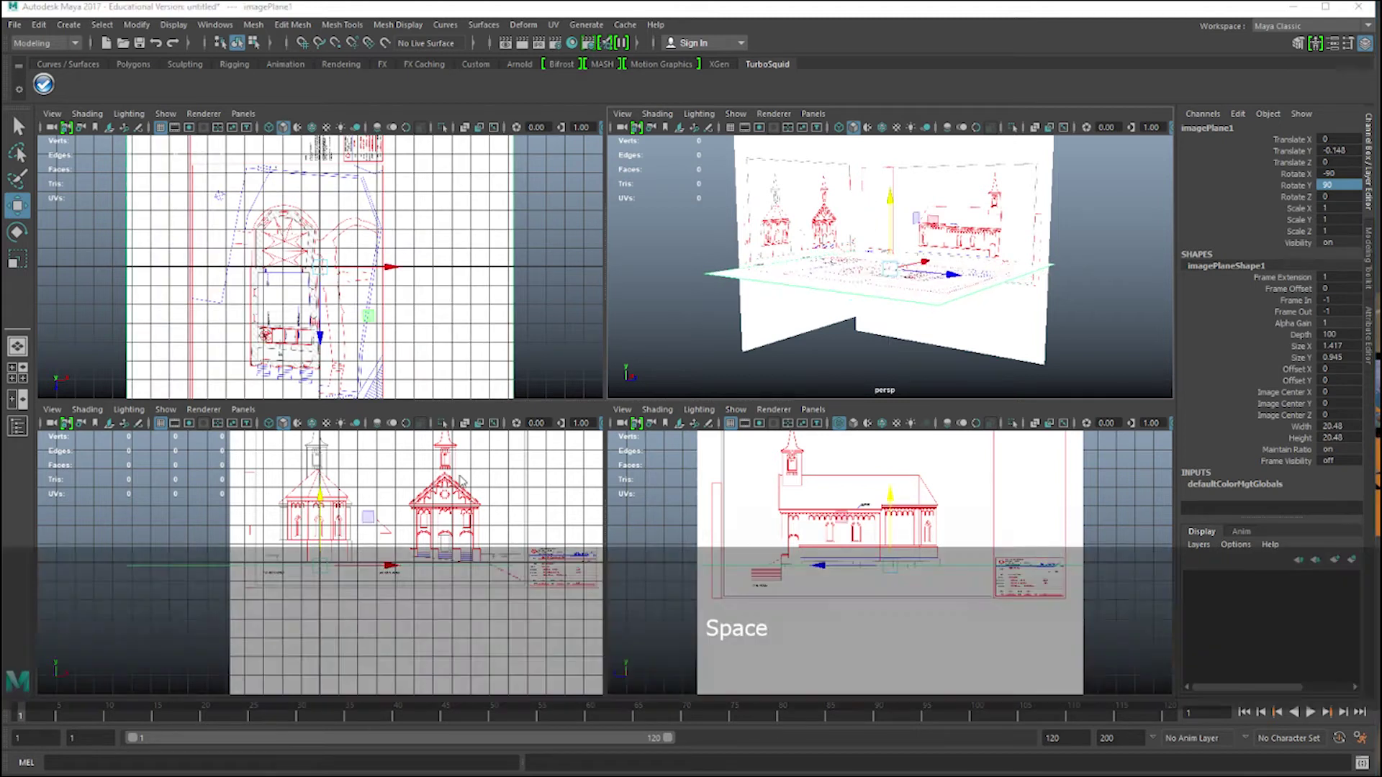
key(x)
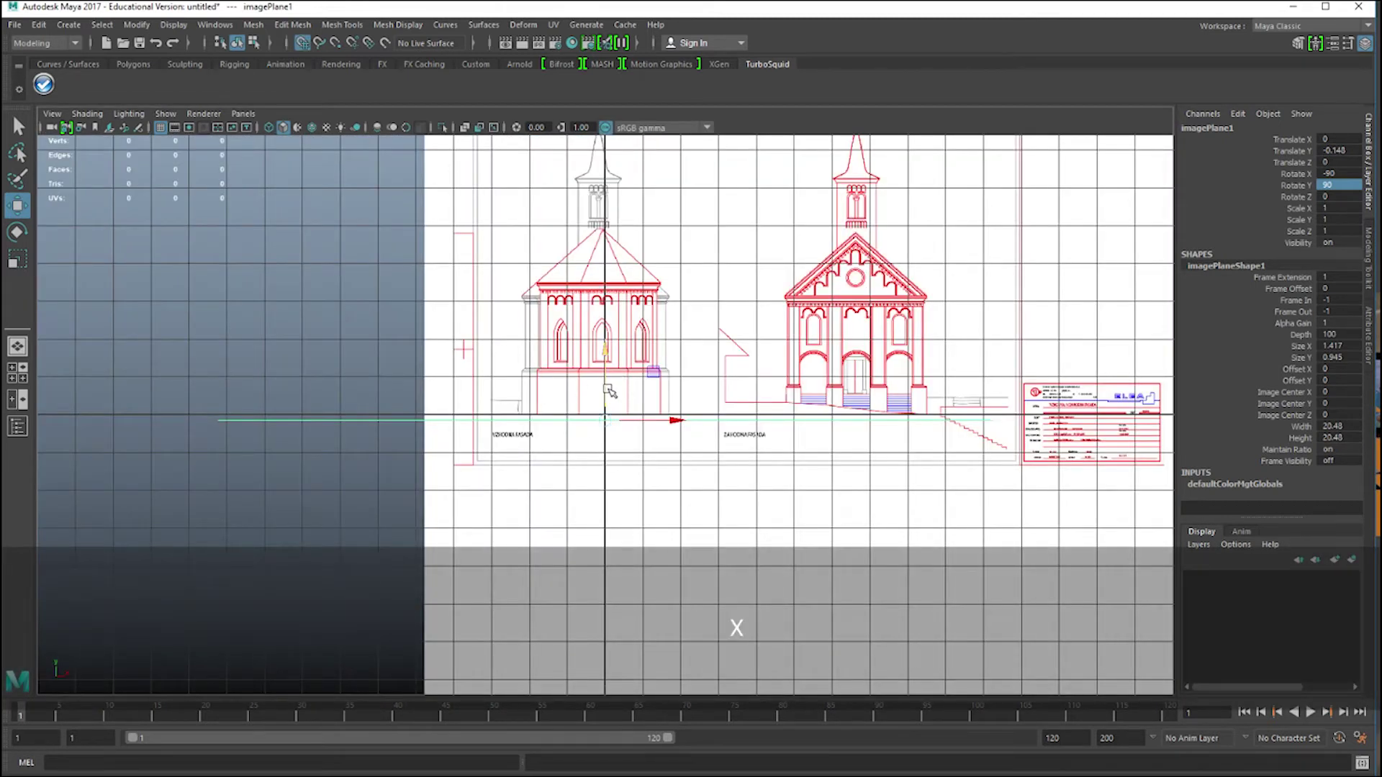
drag(607, 393, 600, 414)
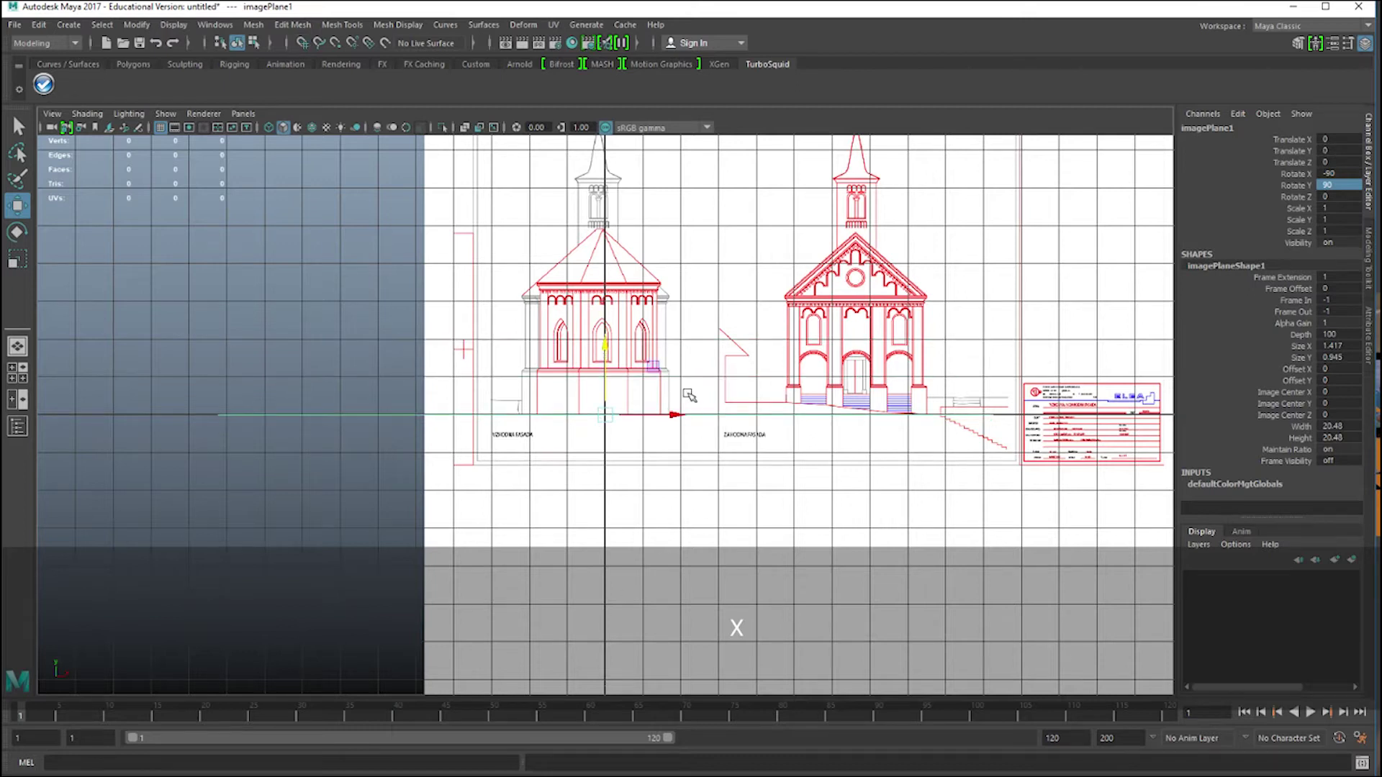
Move the front/back image plane across the floor plan to about 3.68 in X and 2.05 in Z.
key(space)
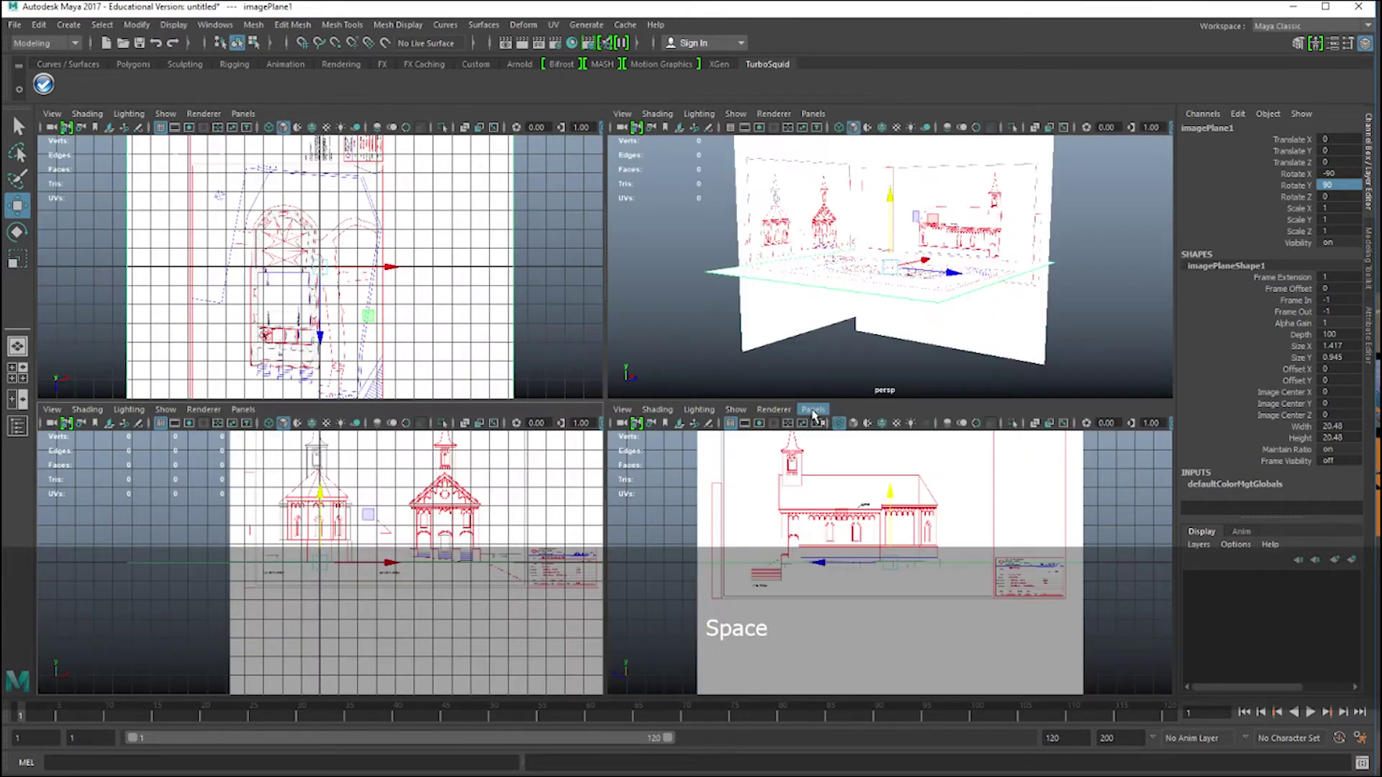
alt+drag(928, 347, 821, 173)
click(822, 172)
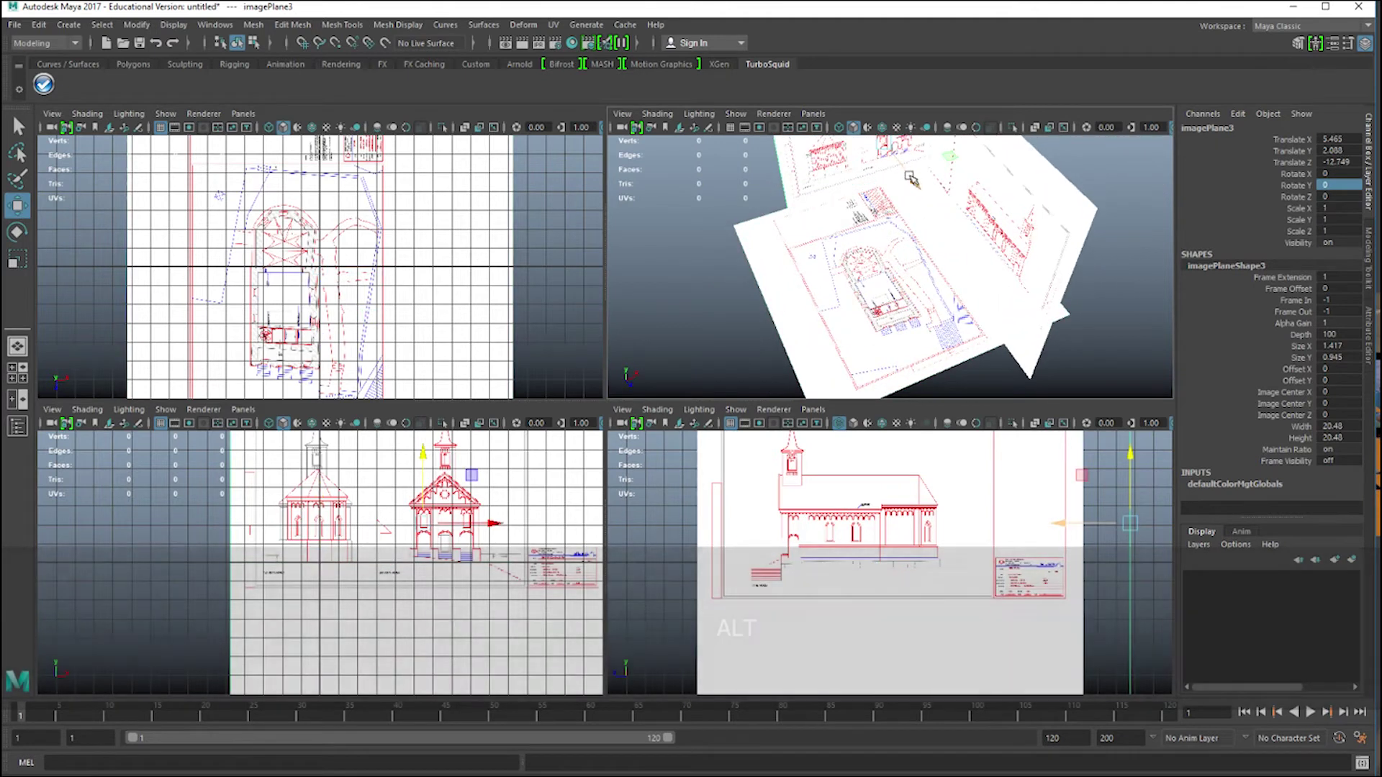
mouse_move(912, 177)
mouse_down()
mouse_move(1024, 228)
mouse_move(1008, 242)
mouse_up()
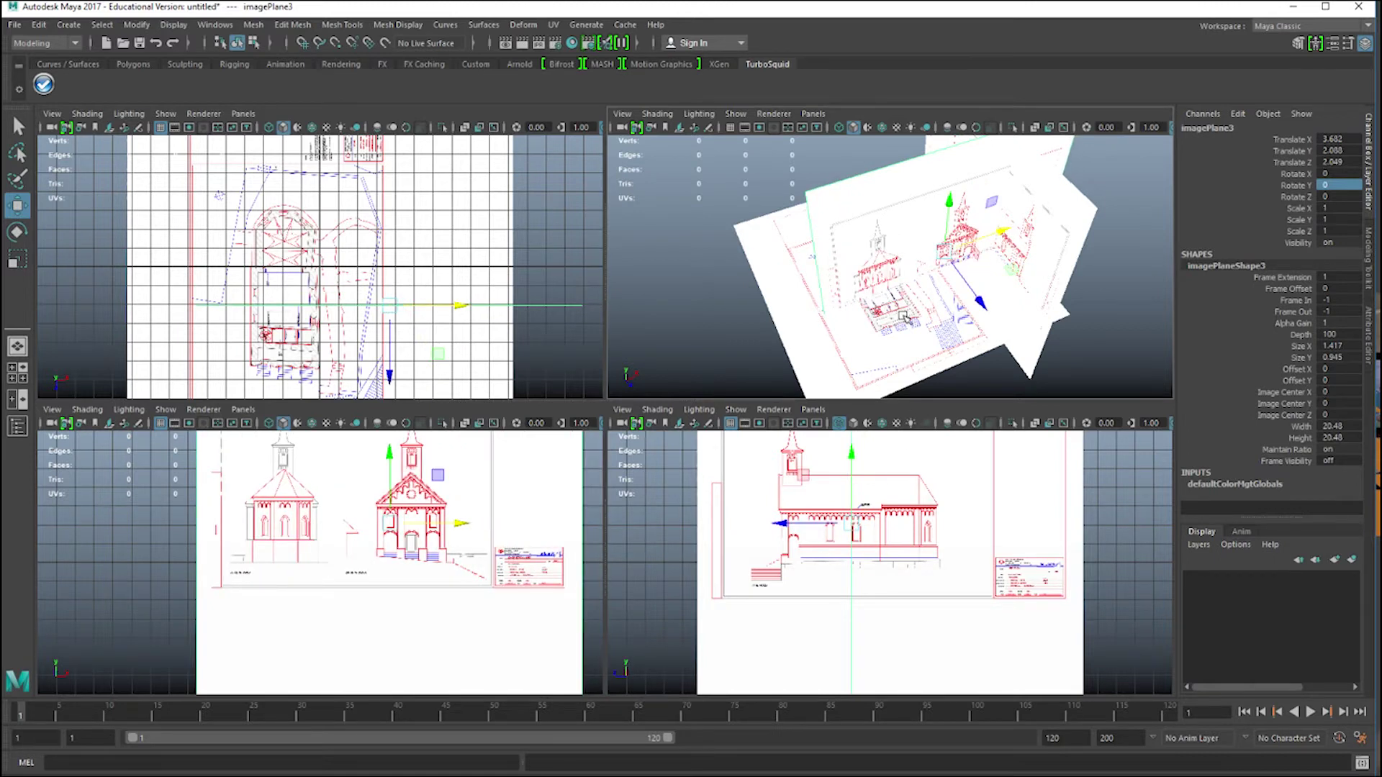
In the perspective view, shift the front/back image plane to about 3.79 in X to line the back facade up with the floor plan.
key(space)
scroll(607, 509, up, 3)
alt+drag(607, 509, 629, 425)
drag(839, 348, 840, 350)
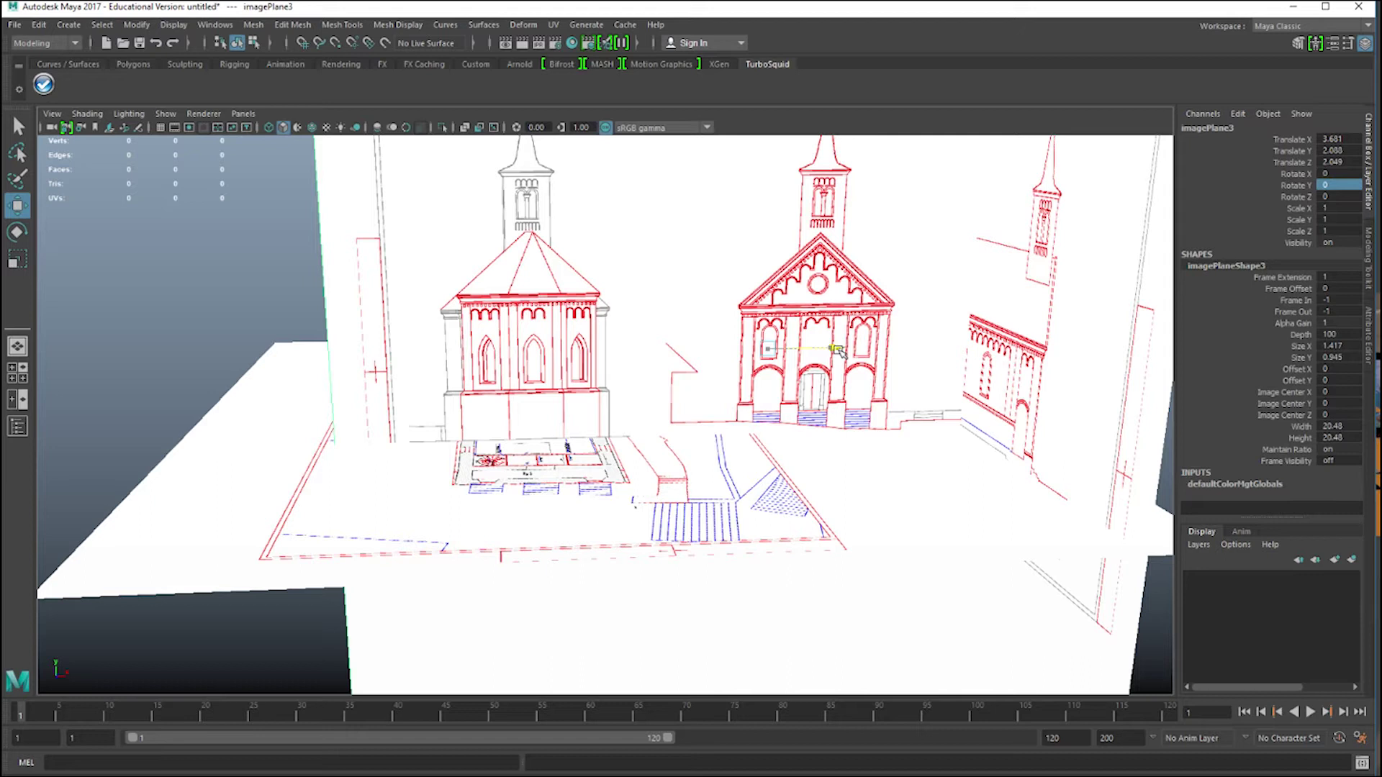
drag(839, 352, 845, 357)
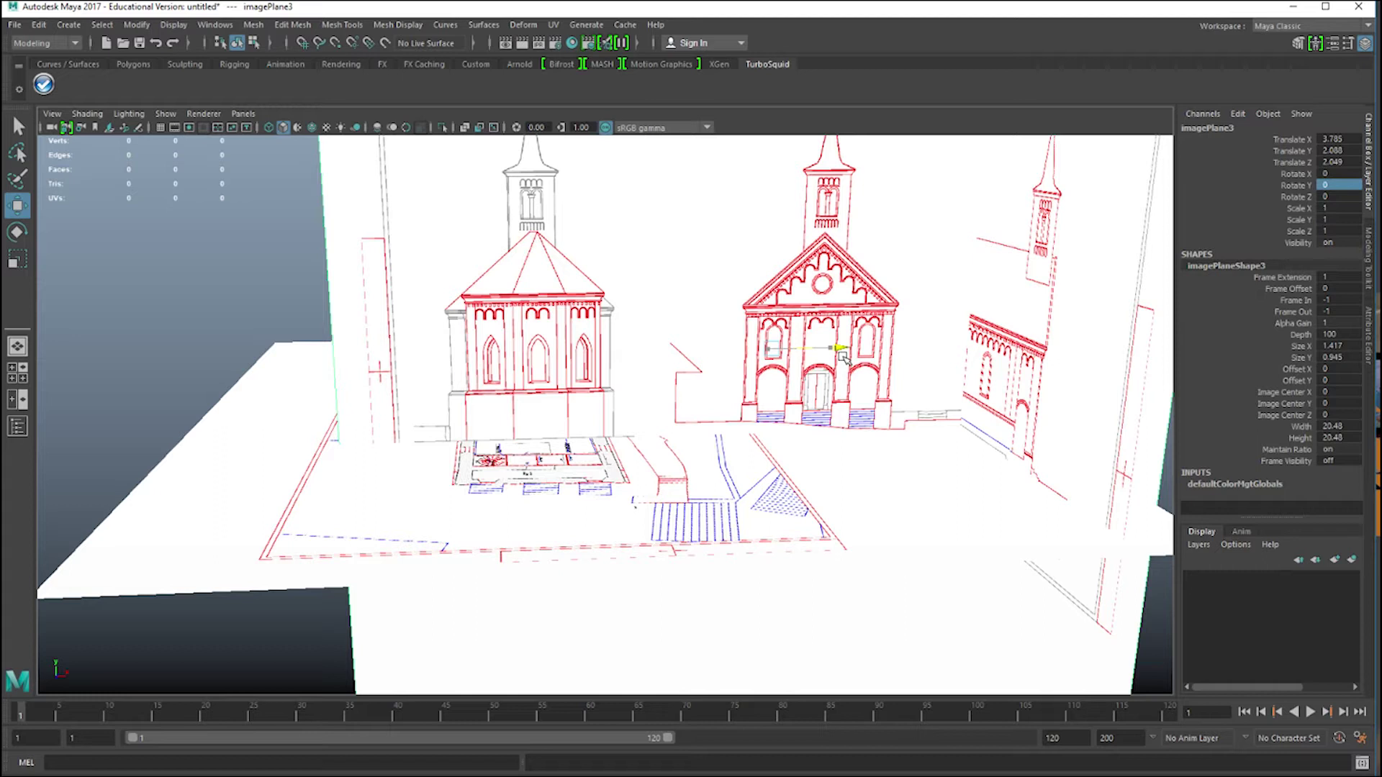
drag(844, 357, 844, 357)
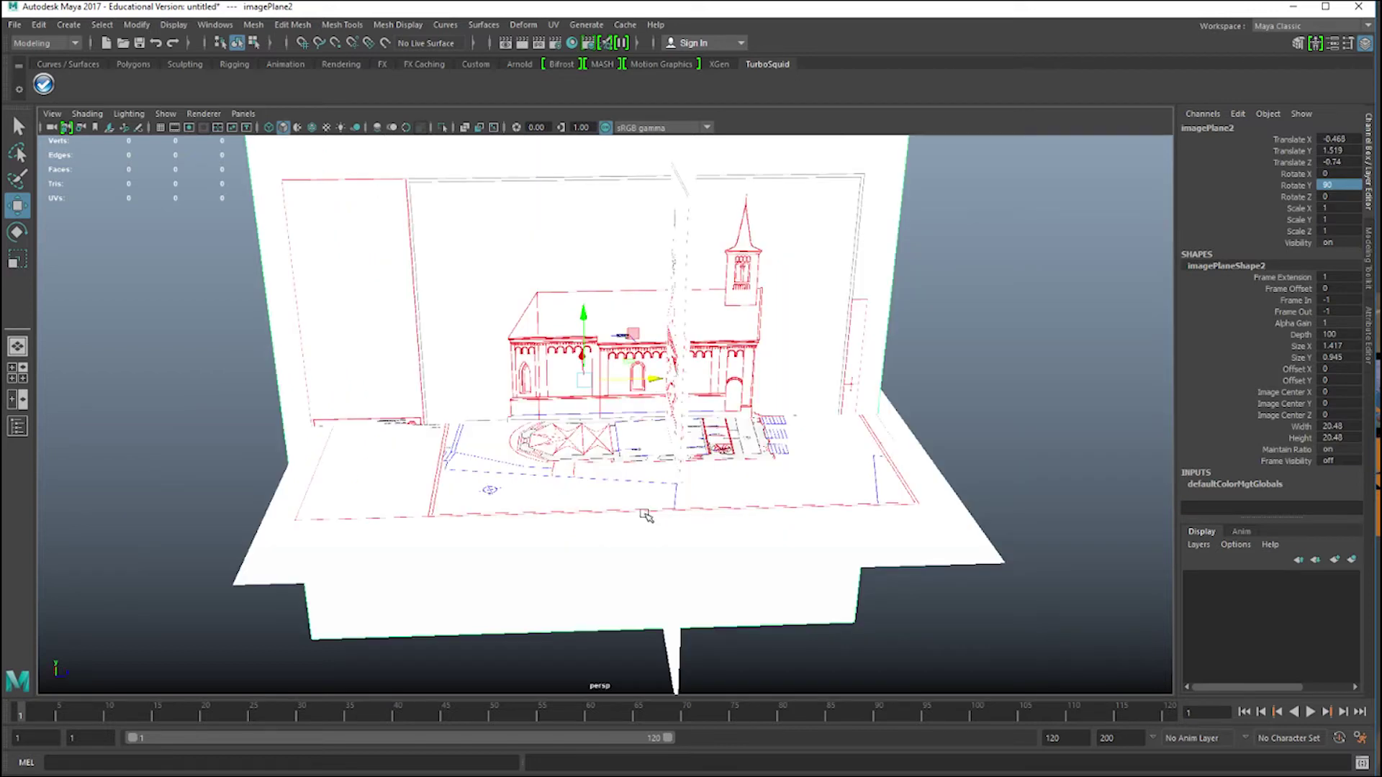
Clear the floor plan by moving the side-view plane outward in X and the front/back plane, scaled to 0.982, to about 8.58 in Z.
alt+drag(645, 519, 679, 503)
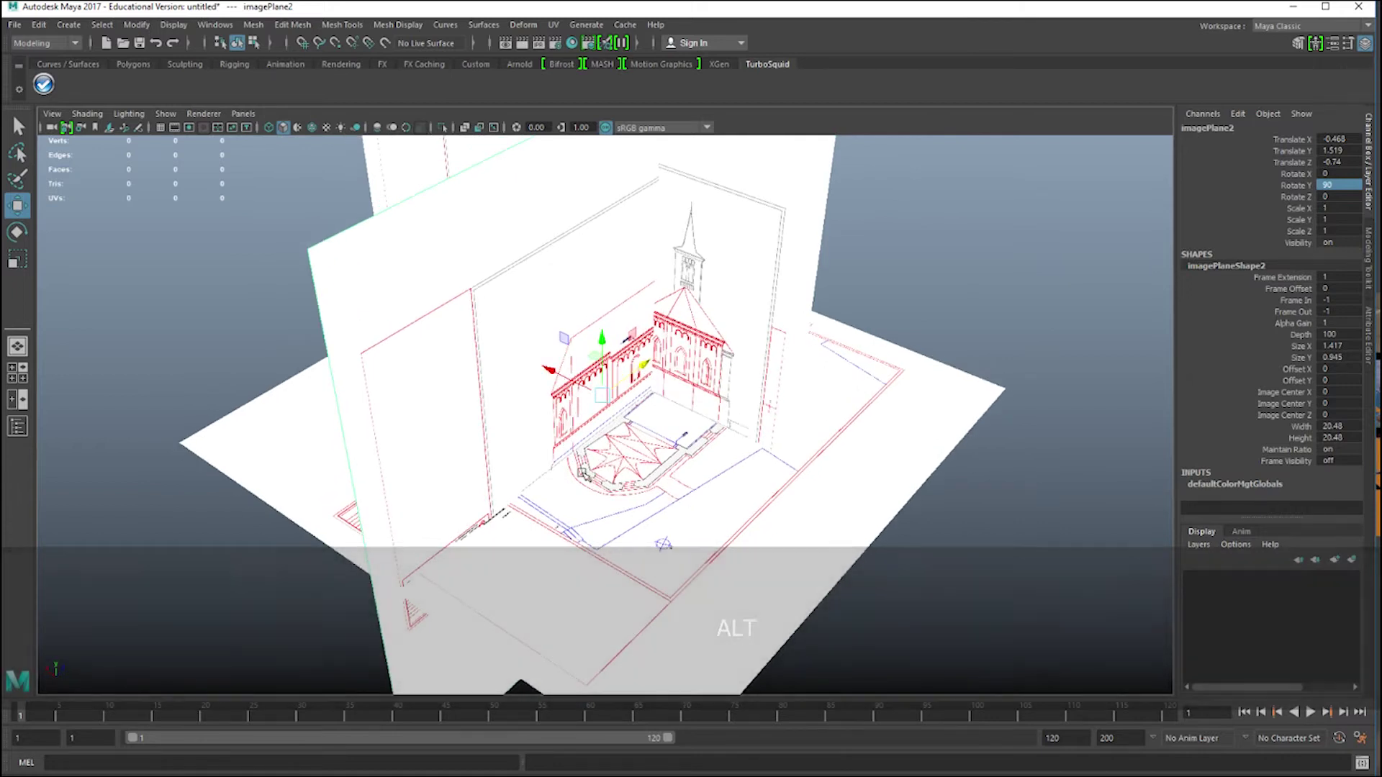
alt+drag(572, 468, 553, 313)
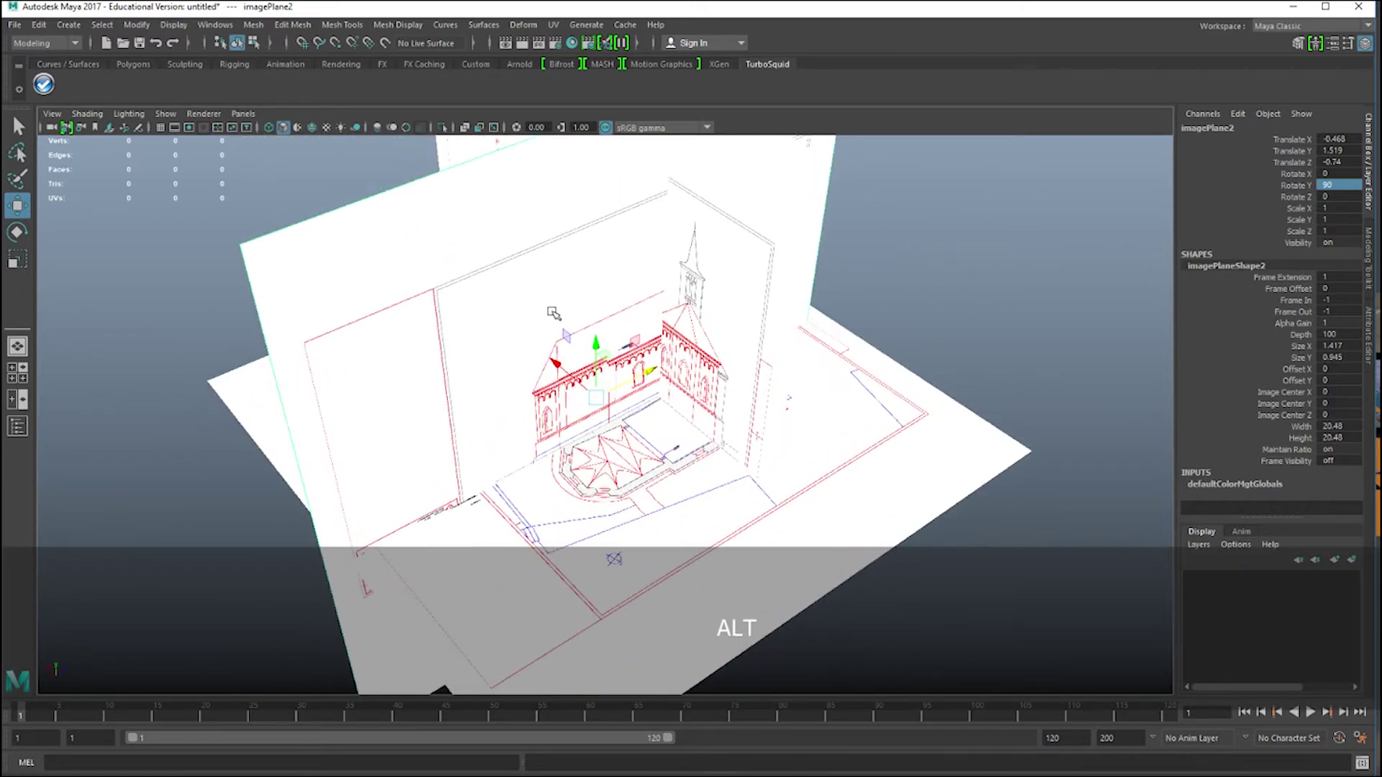
drag(558, 363, 603, 317)
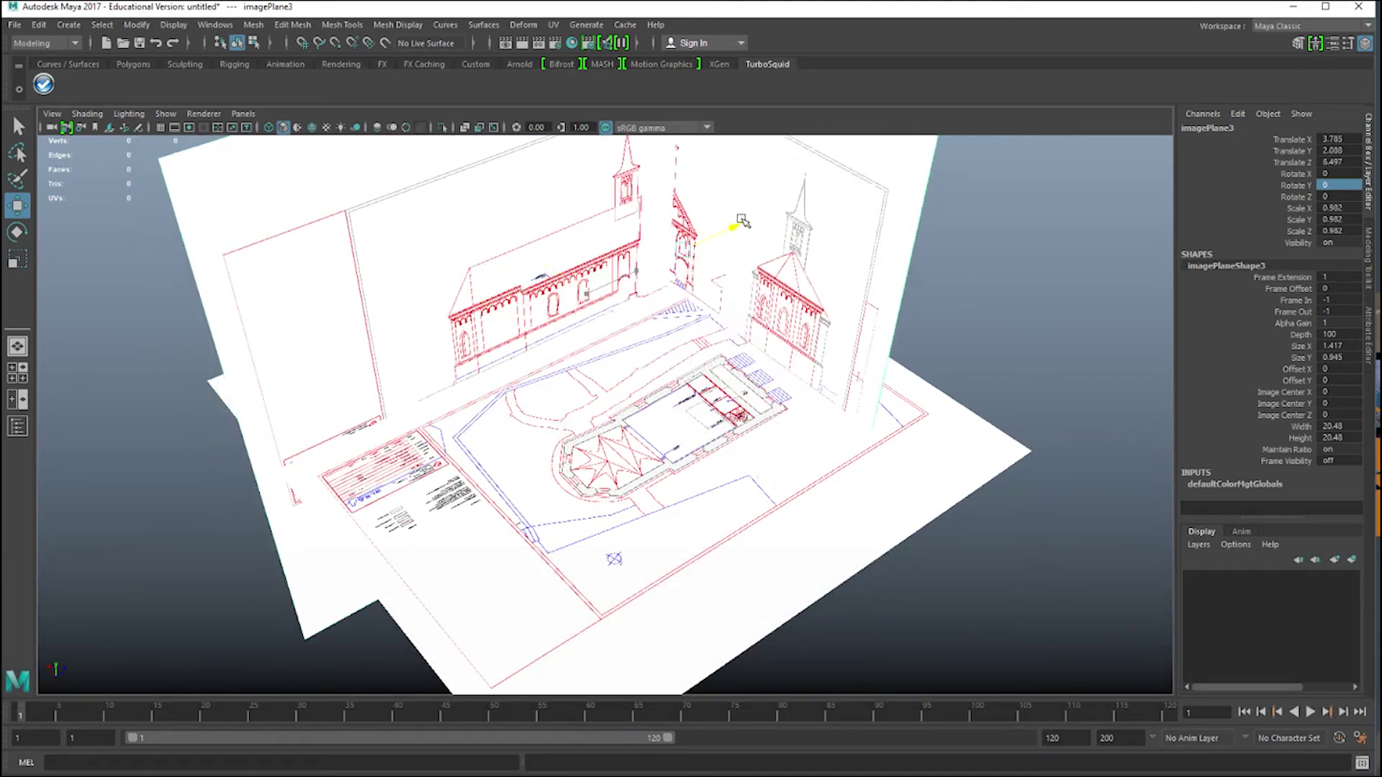
drag(732, 225, 774, 367)
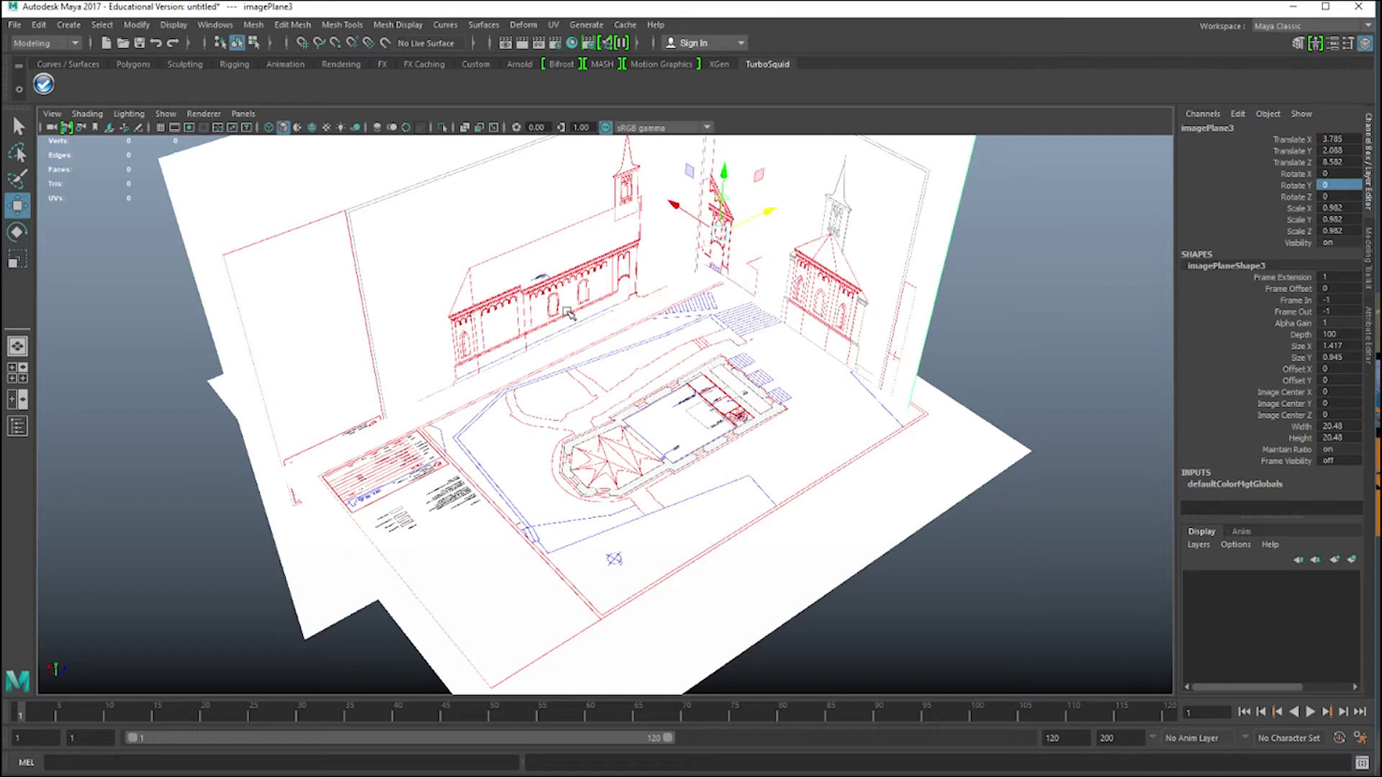
Select the side, front/back and top image planes together and create a display layer from them.
shift+click(525, 240)
shift+click(862, 434)
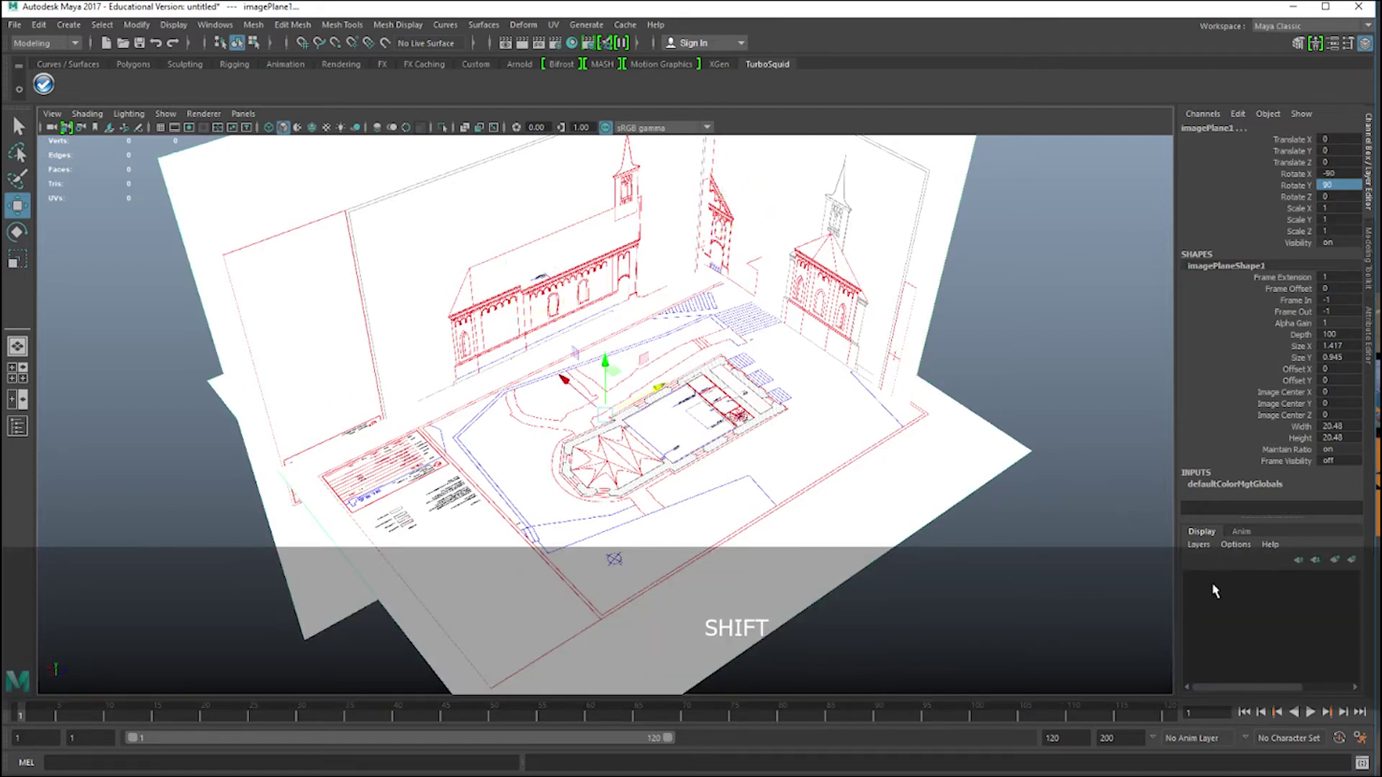
click(1198, 544)
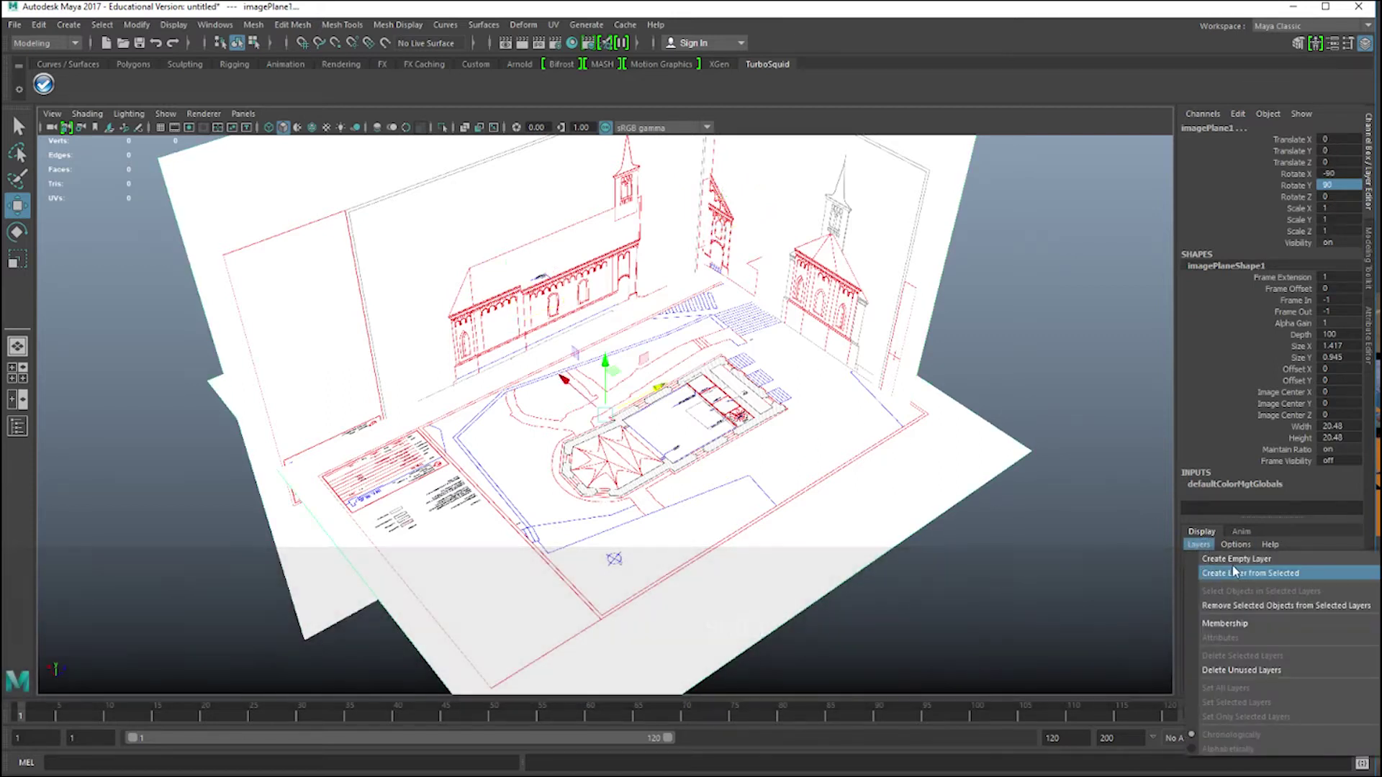
click(1251, 574)
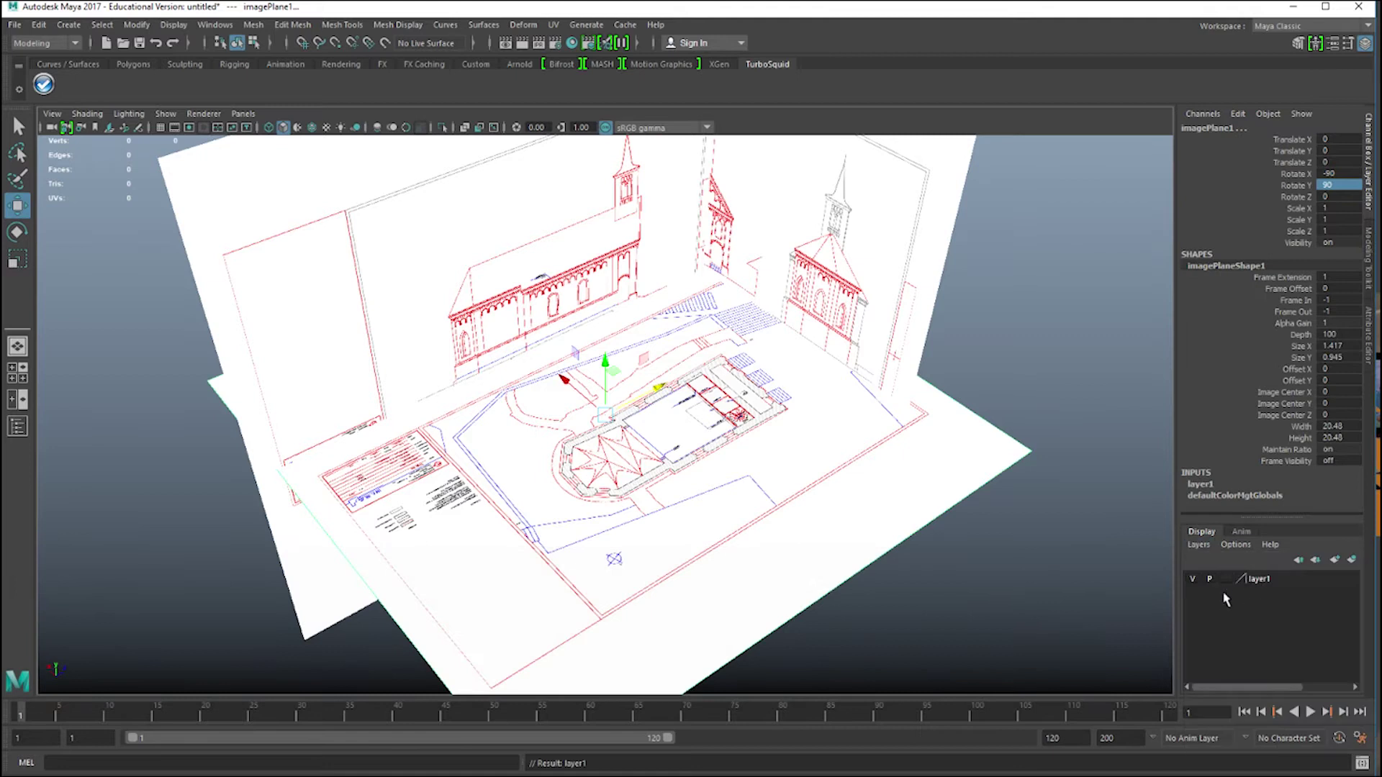
Rename the new display layer to ImageREF and assign it the red colour.
double_click(1269, 581)
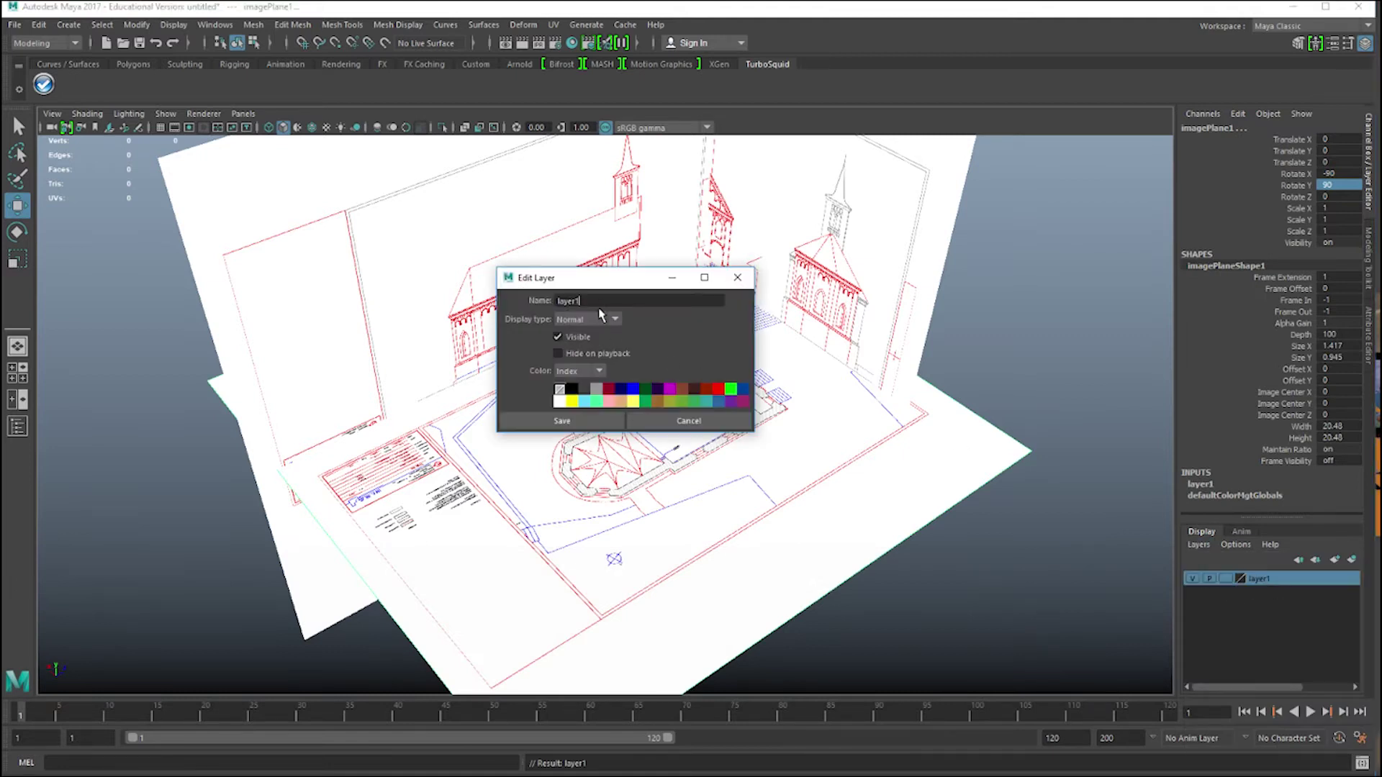
drag(599, 302, 481, 302)
text(Imag)
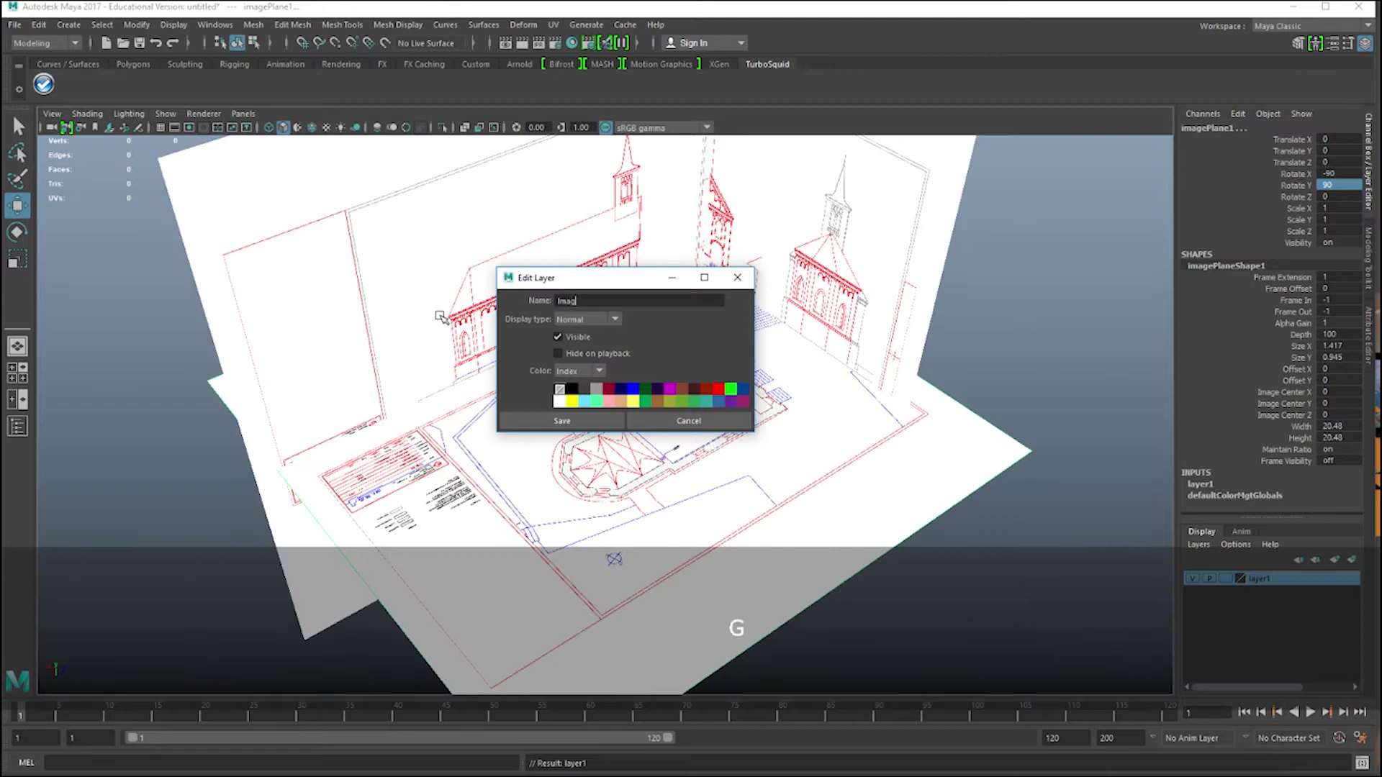
text(eREF)
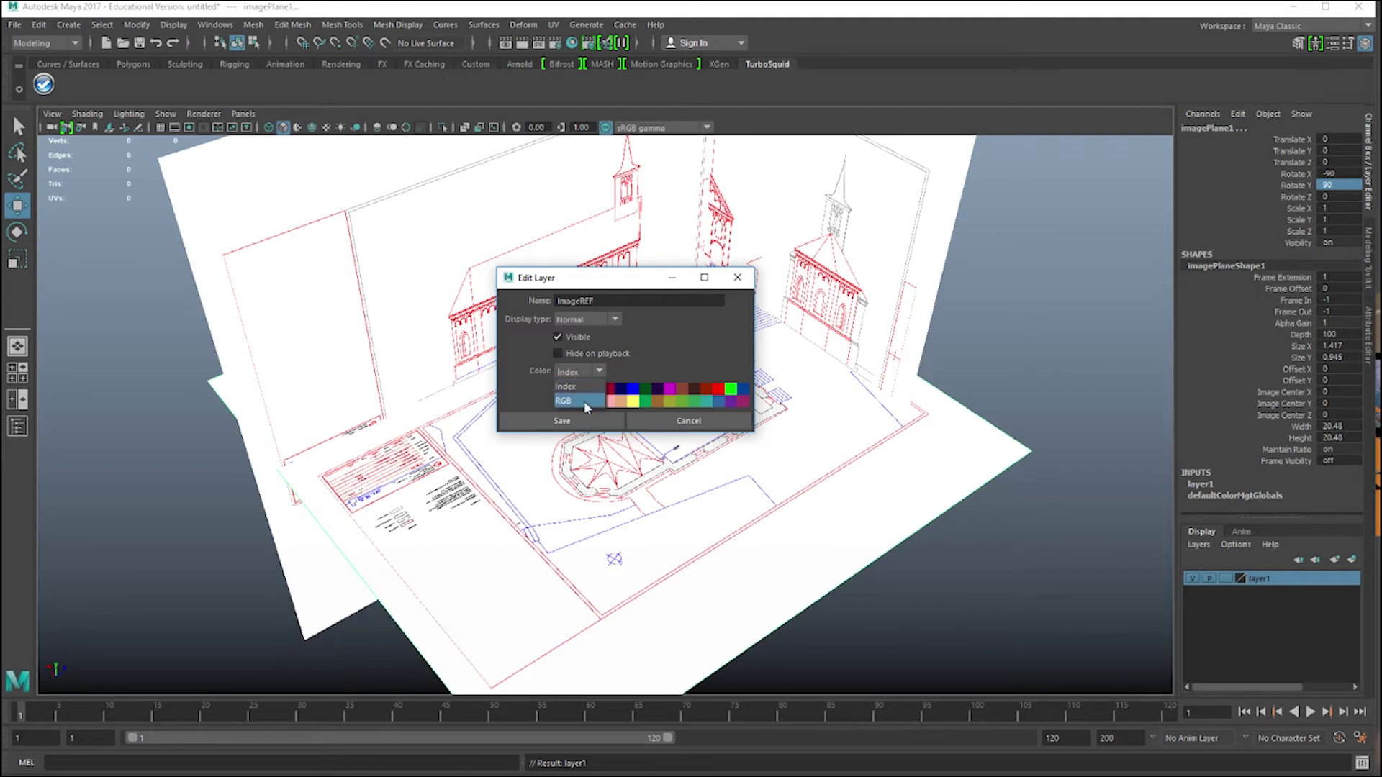
click(719, 393)
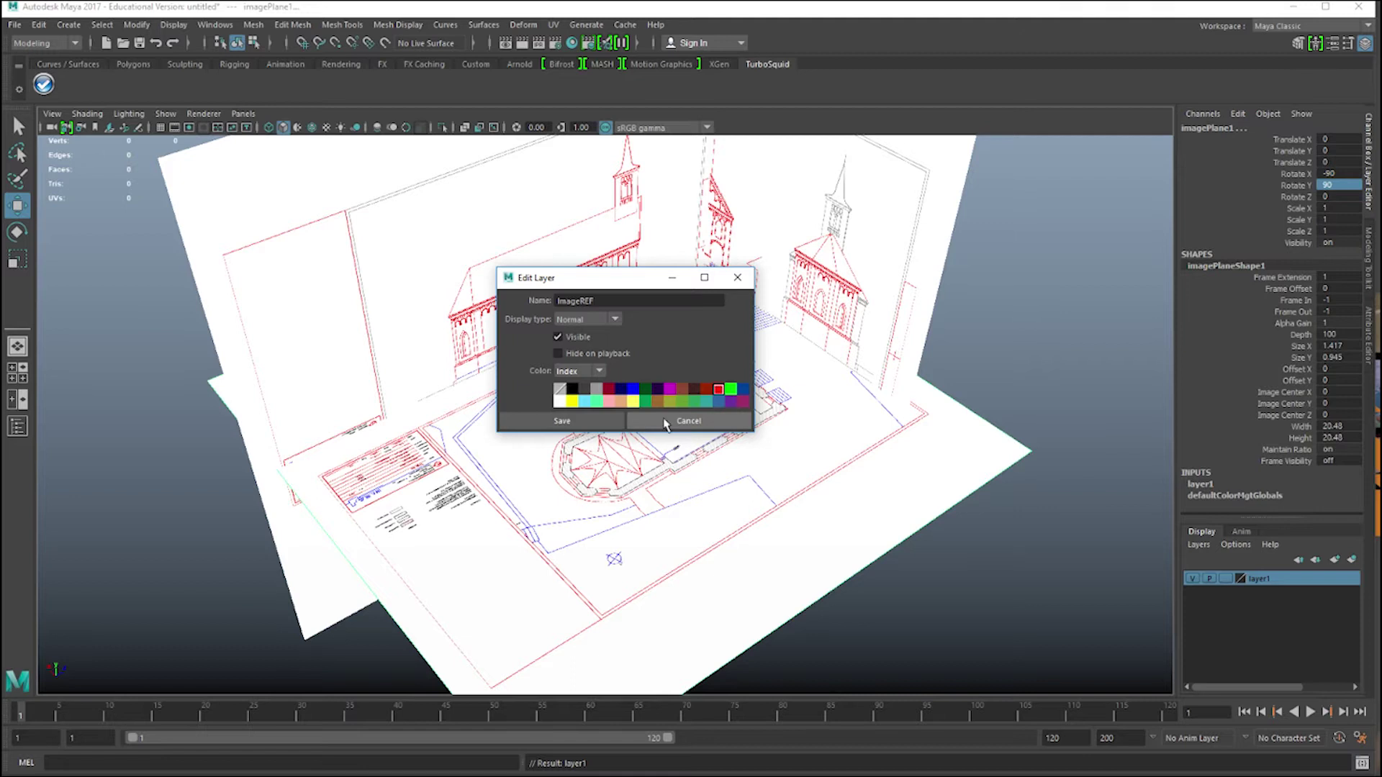
click(561, 422)
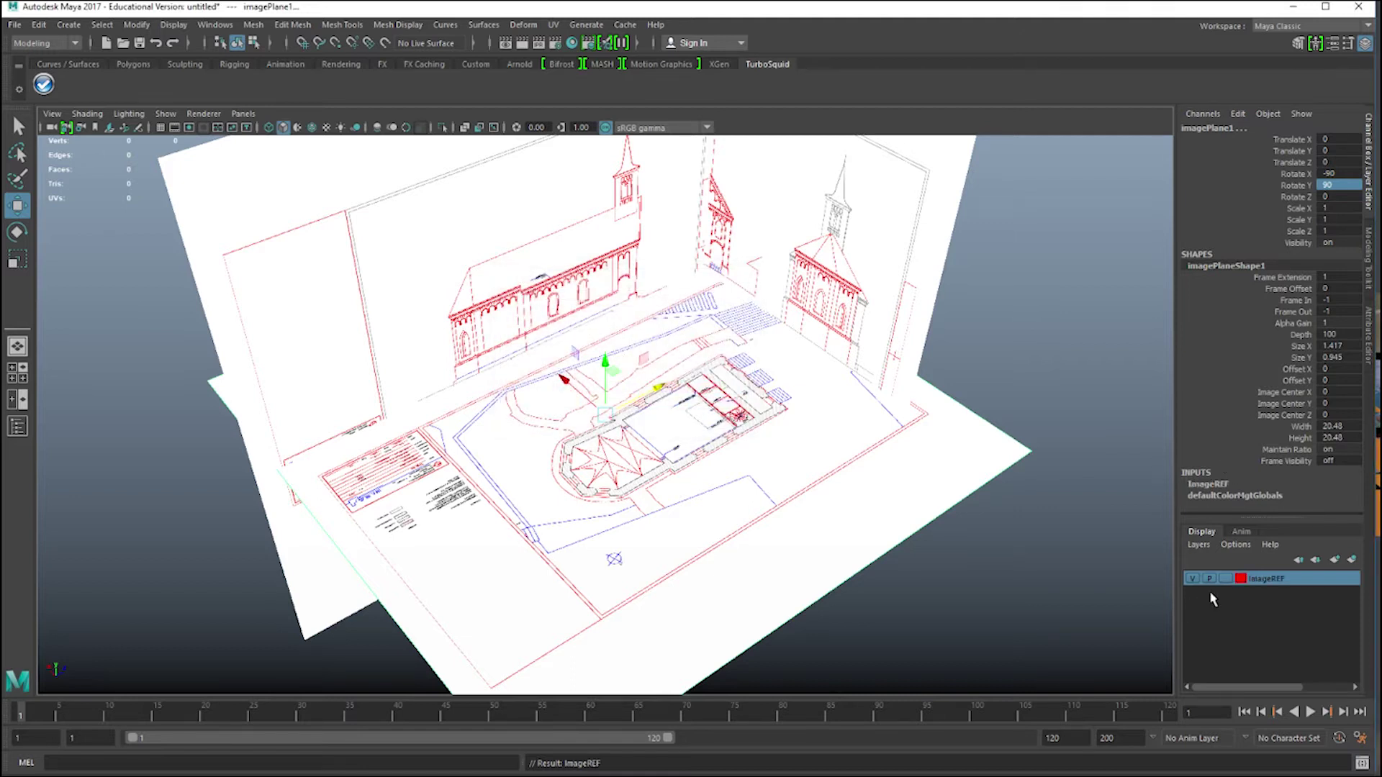
Set the ImageREF layer to Reference display so its image planes cannot be selected, and clear the selection.
click(1227, 580)
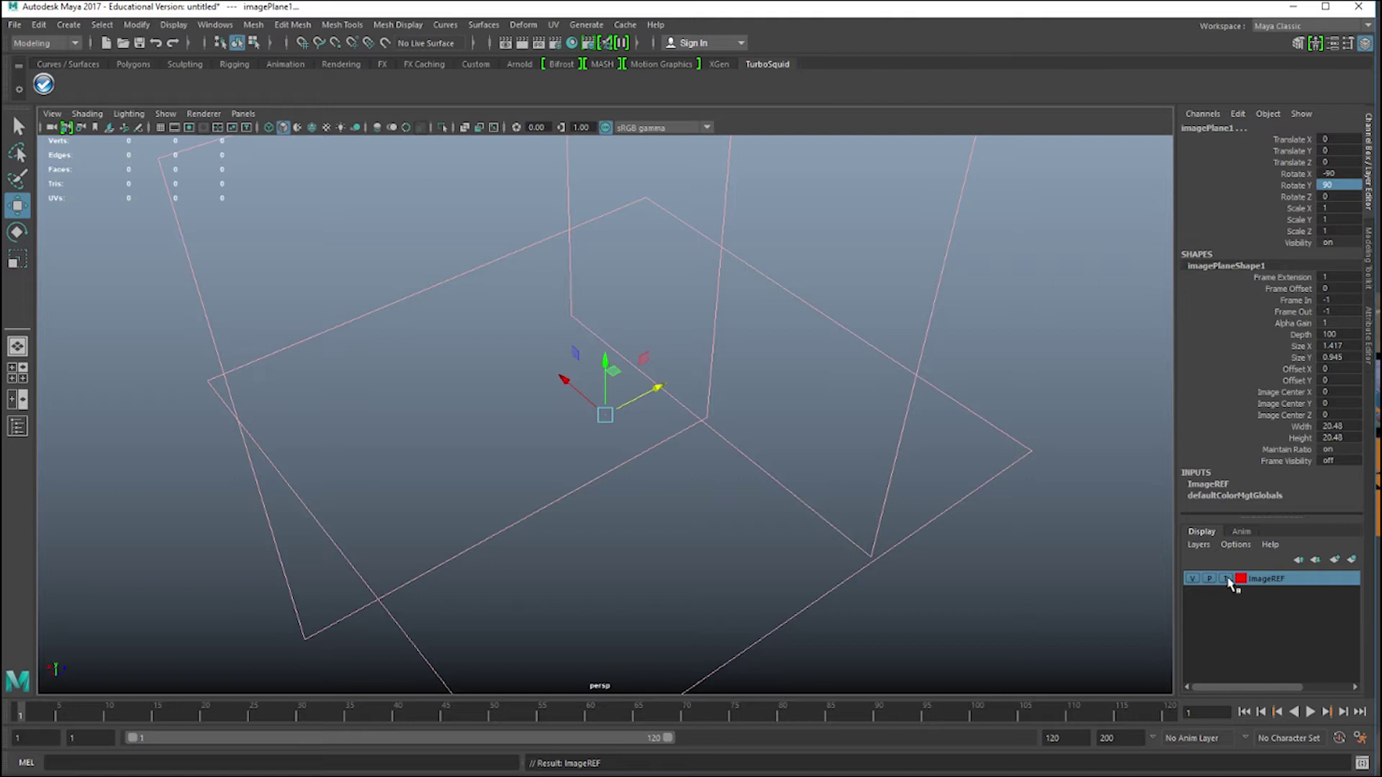
click(1228, 581)
click(1014, 257)
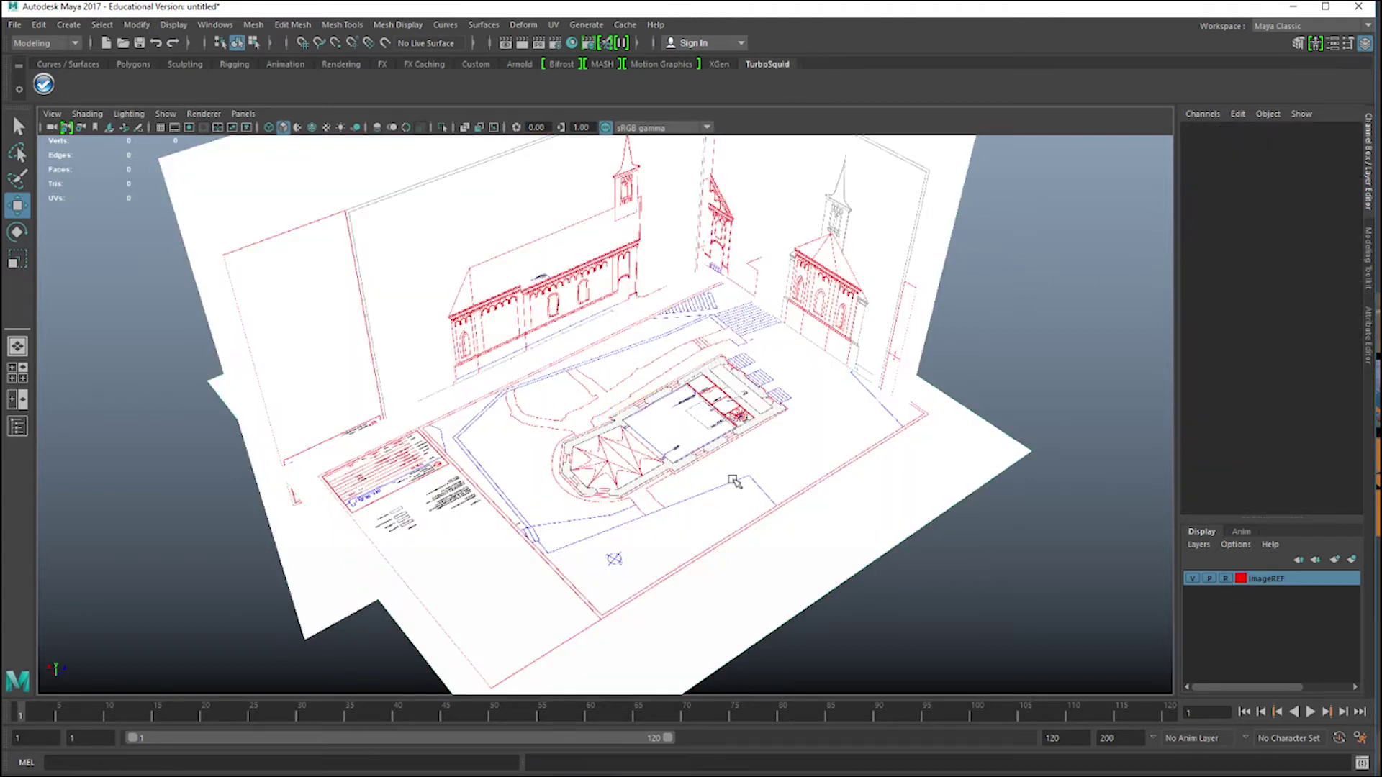
Create a polygon cube at the origin.
alt+drag(812, 432, 692, 133)
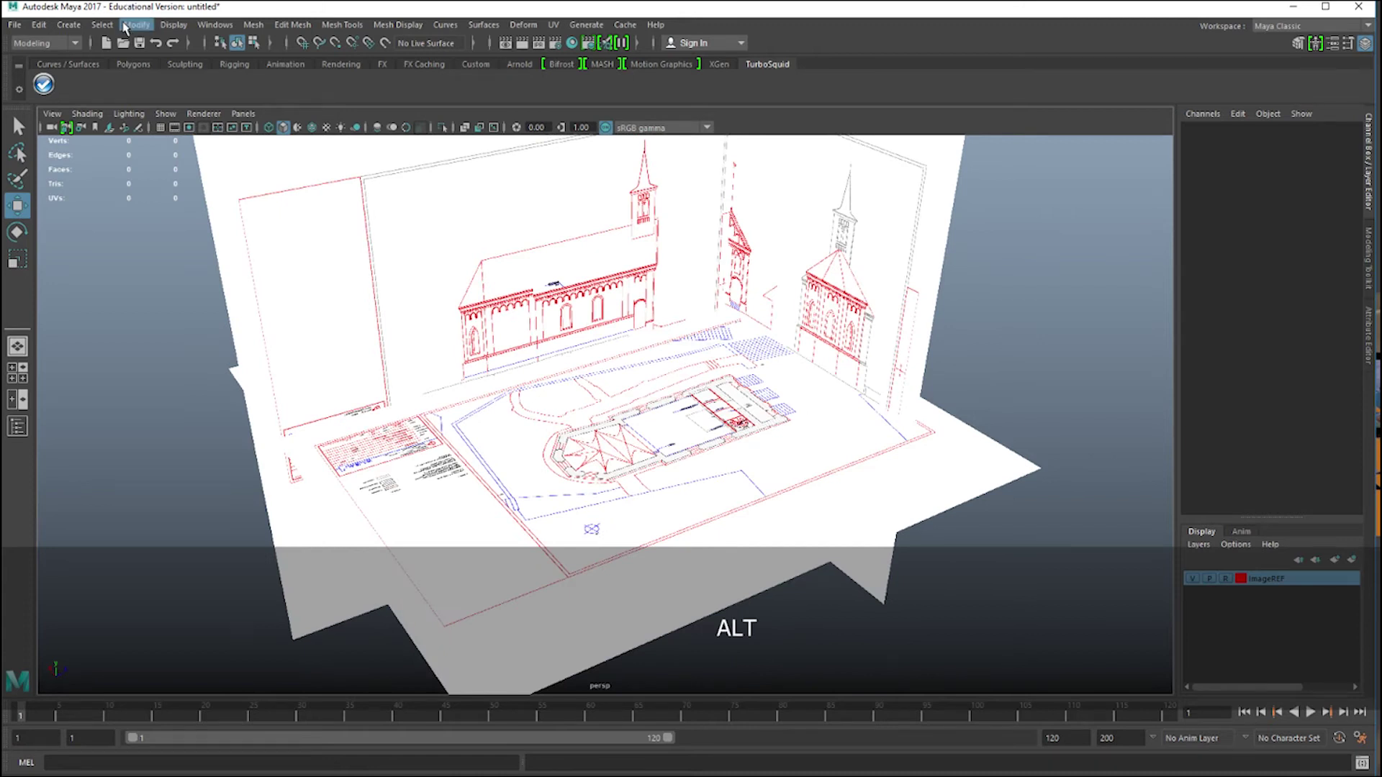
click(127, 65)
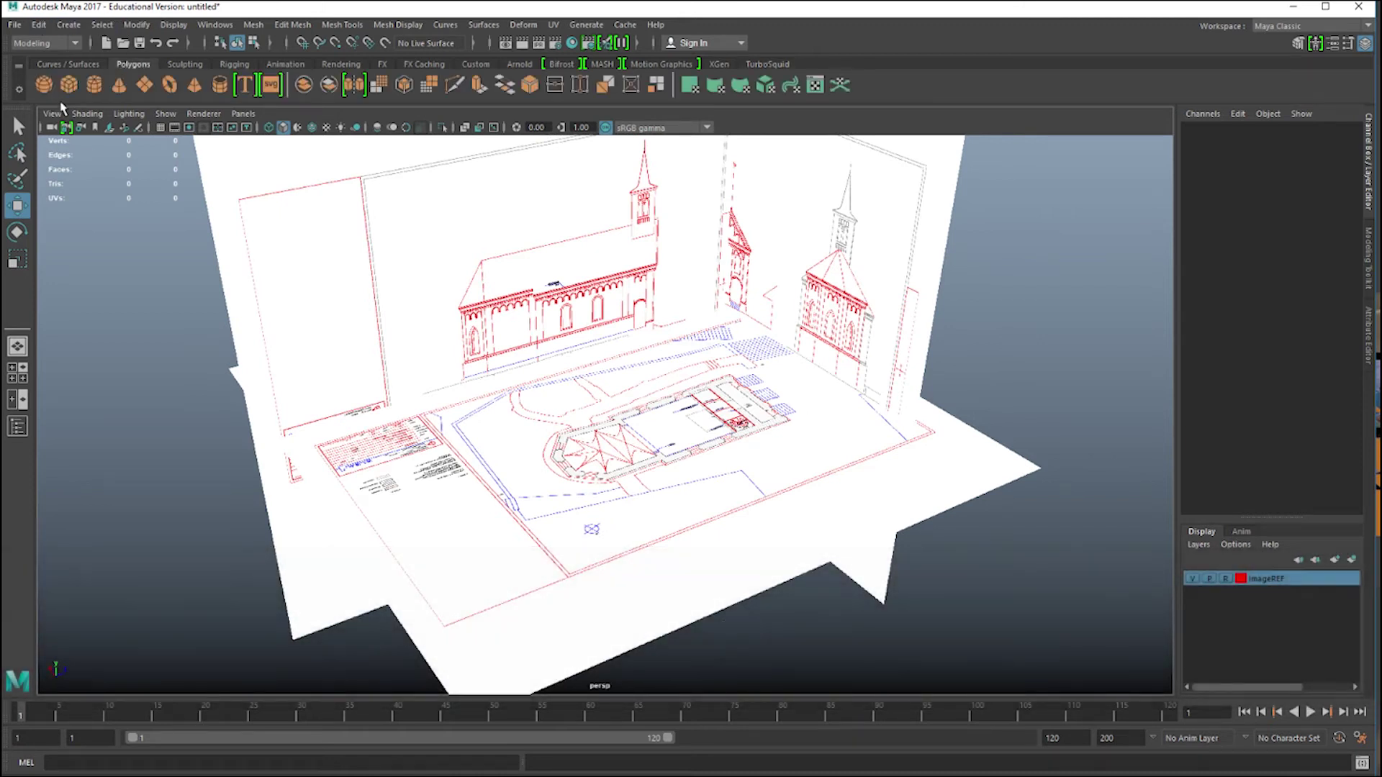
click(68, 85)
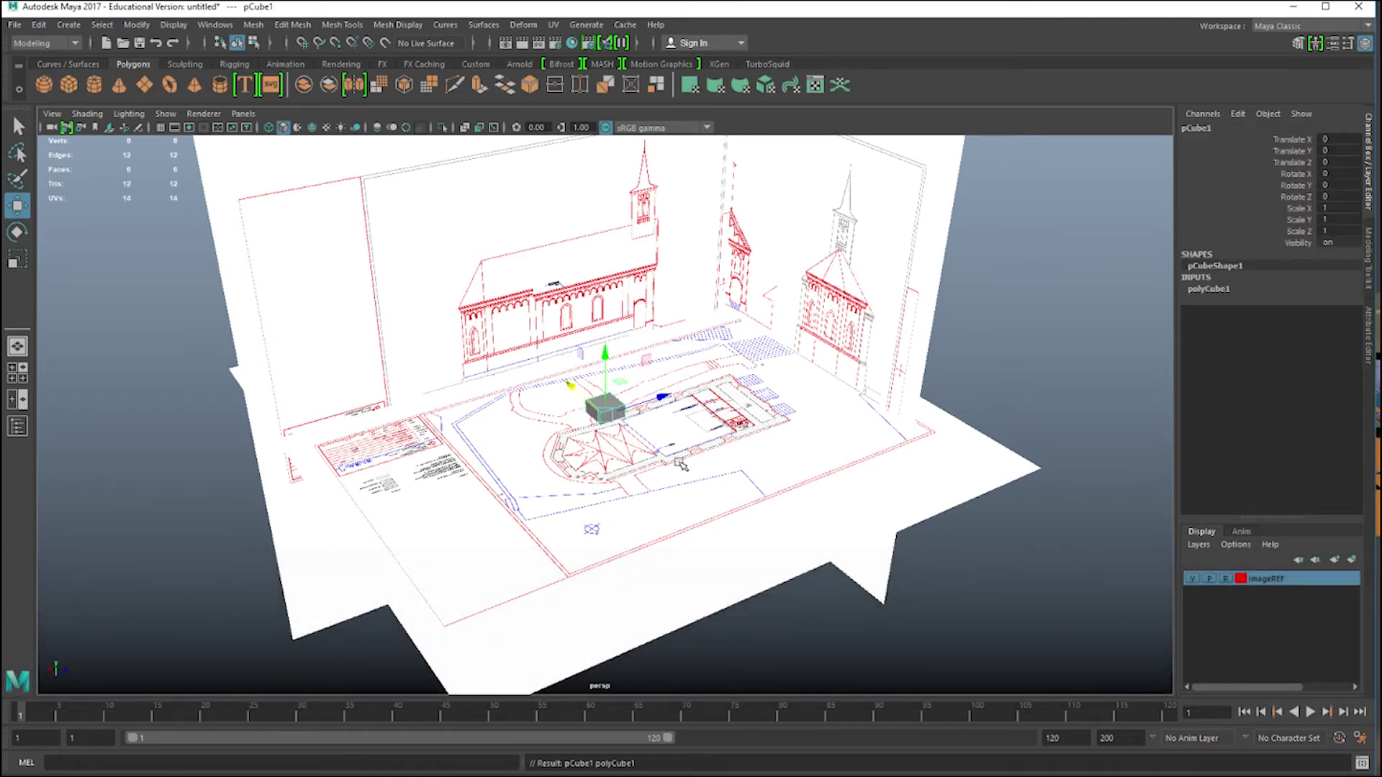
In the top view, move the cube to the entrance end of the church plan, at about -3.09 in X and 4.76 in Z.
key(space)
key(space)
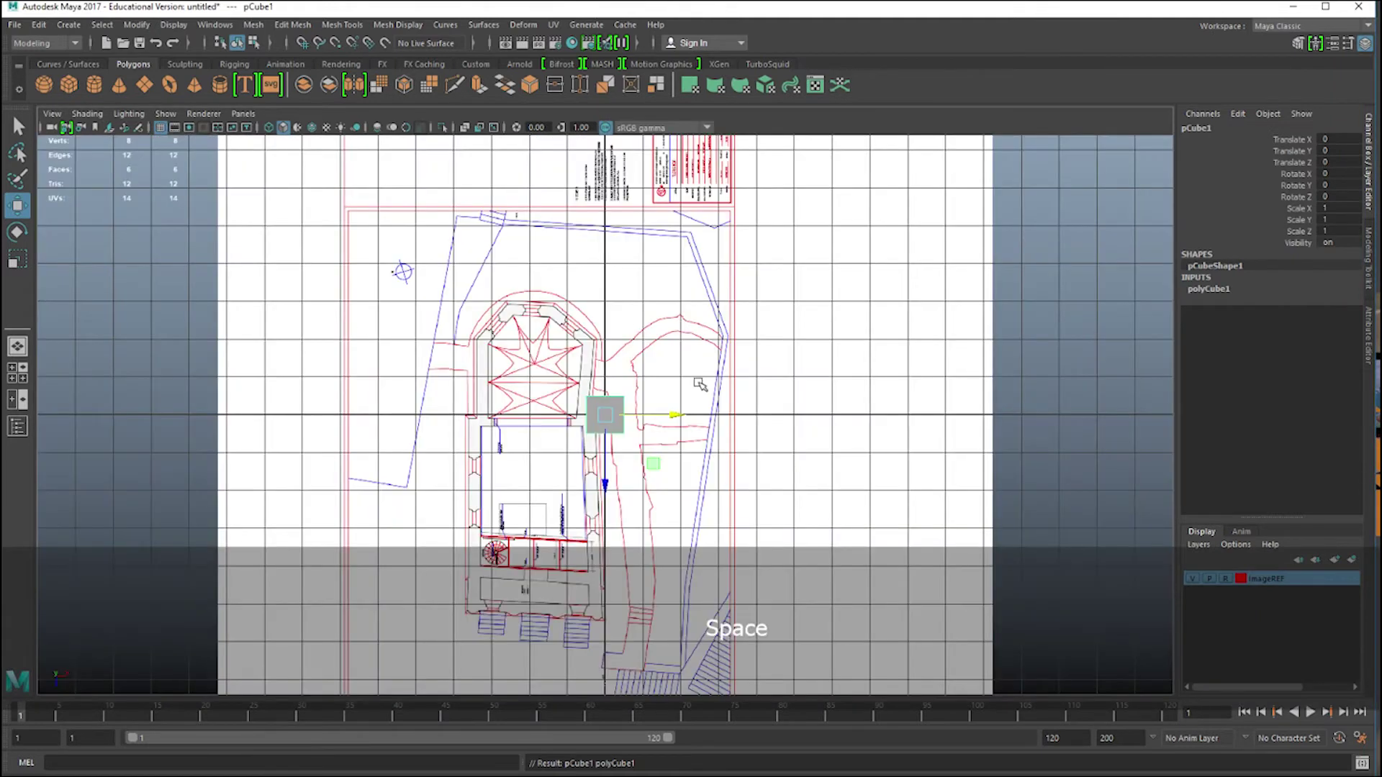
scroll(747, 396, down, 3)
scroll(741, 378, up, 2)
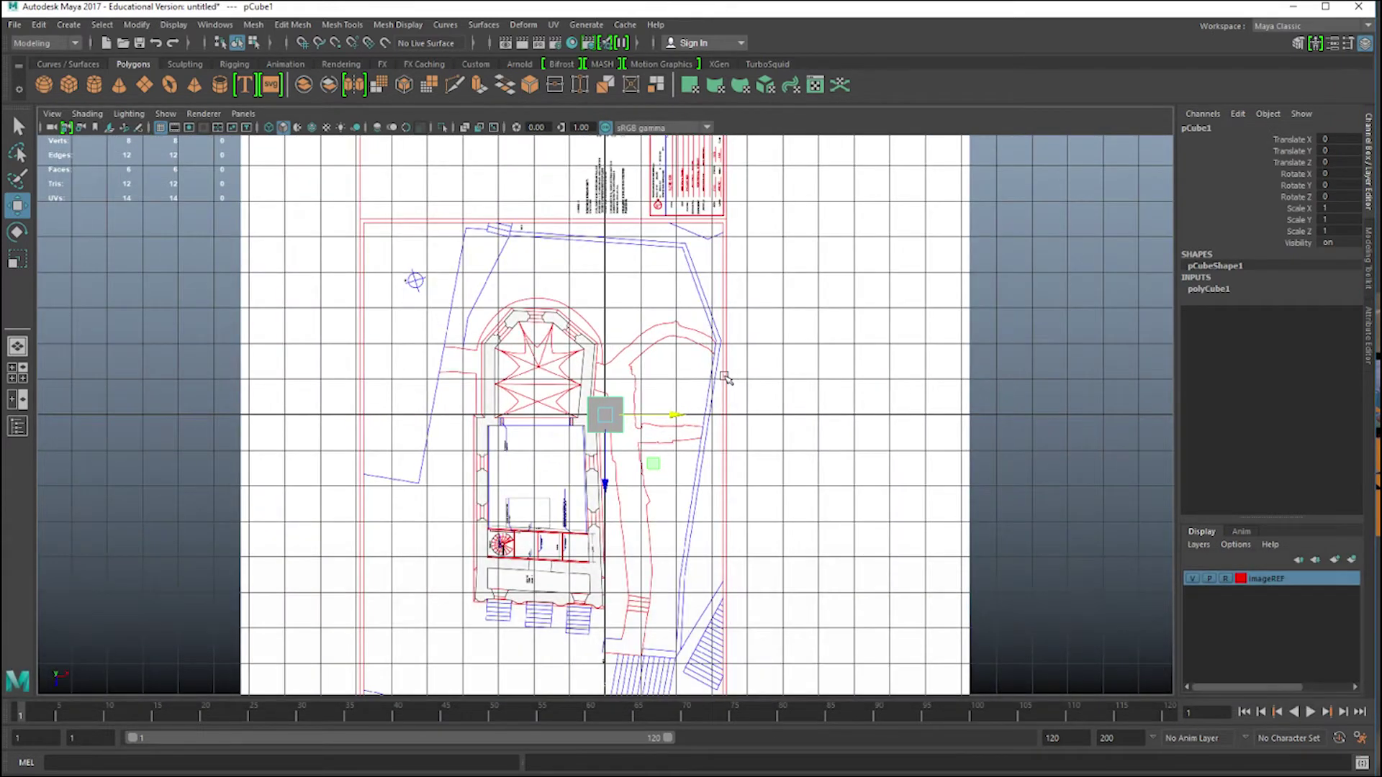
scroll(724, 375, down, 3)
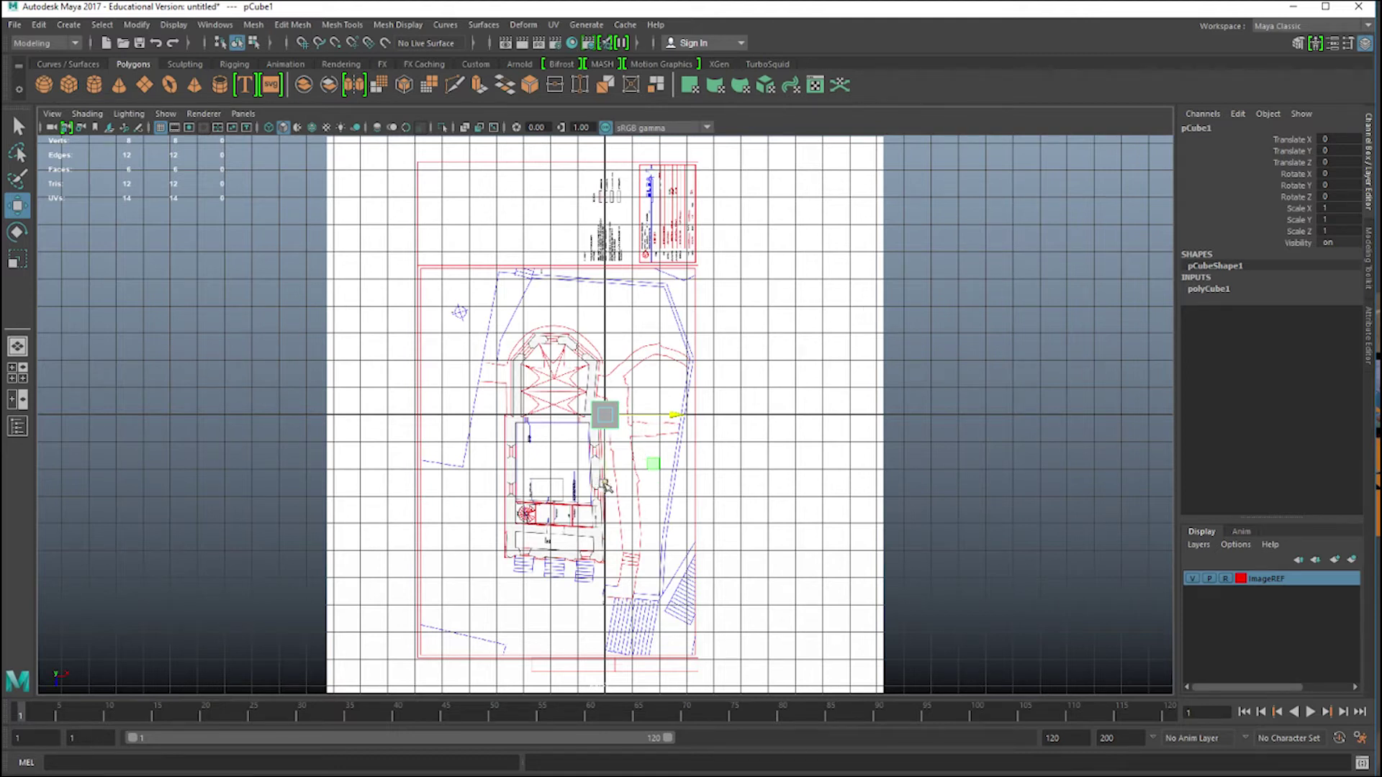
drag(607, 486, 609, 612)
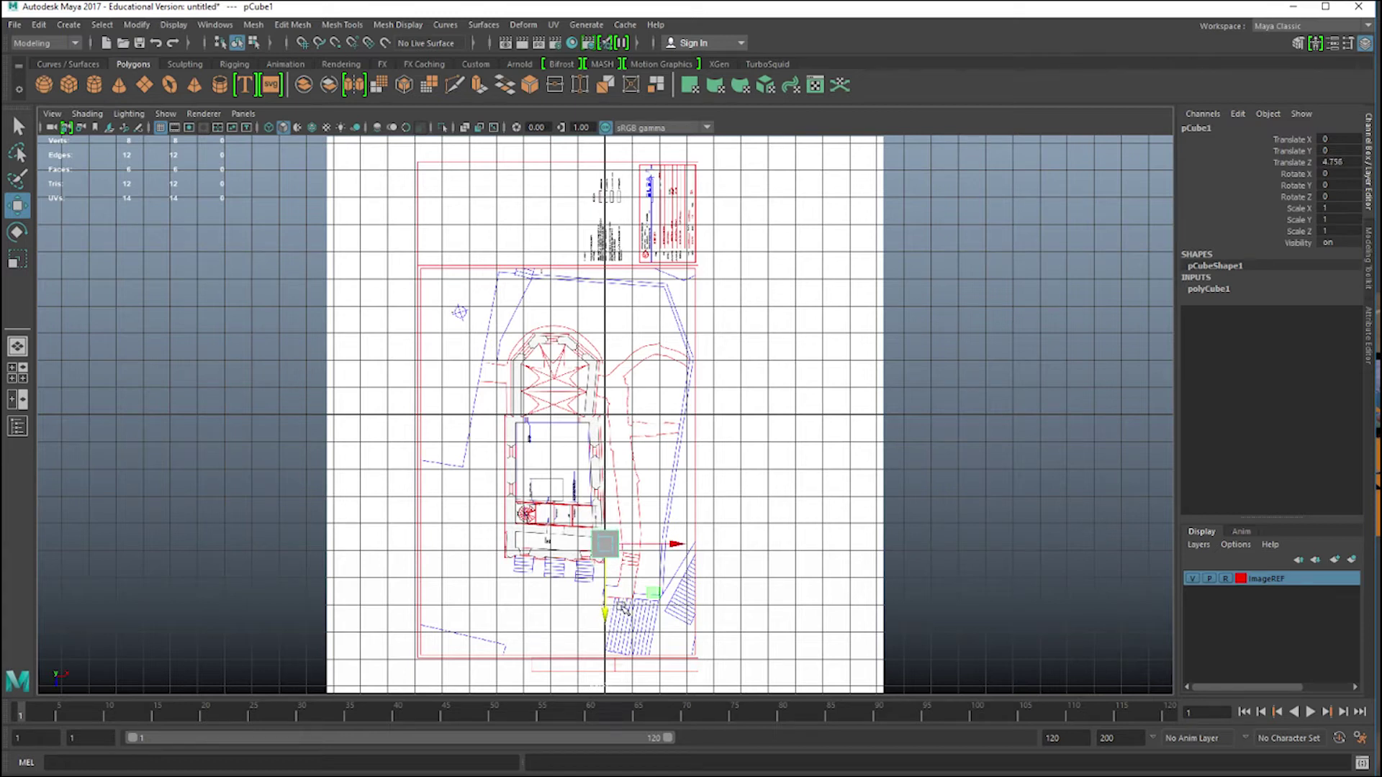
drag(684, 541, 553, 560)
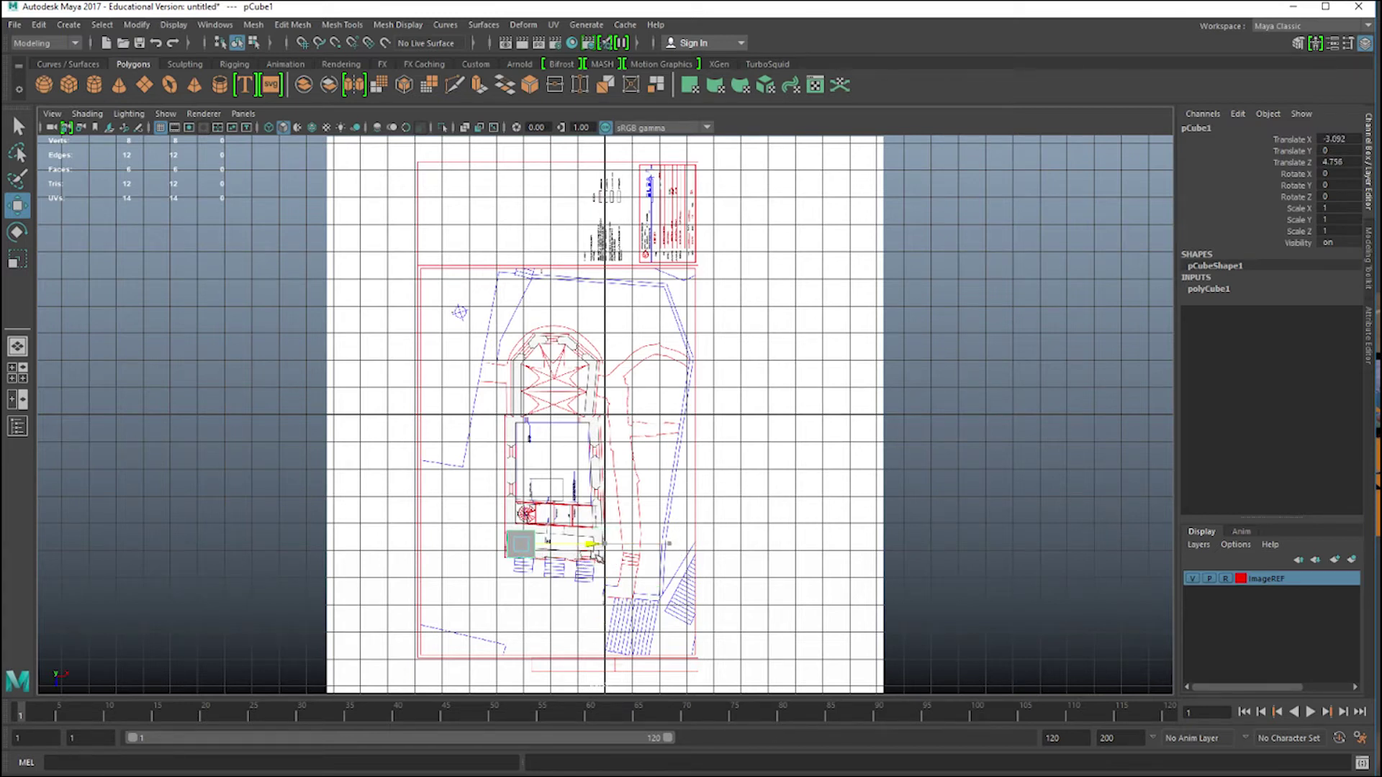
Align the cube with the left front corner of the church plan, at about -3.21 in X and 4.78 in Z.
key(f)
scroll(620, 499, down, 5)
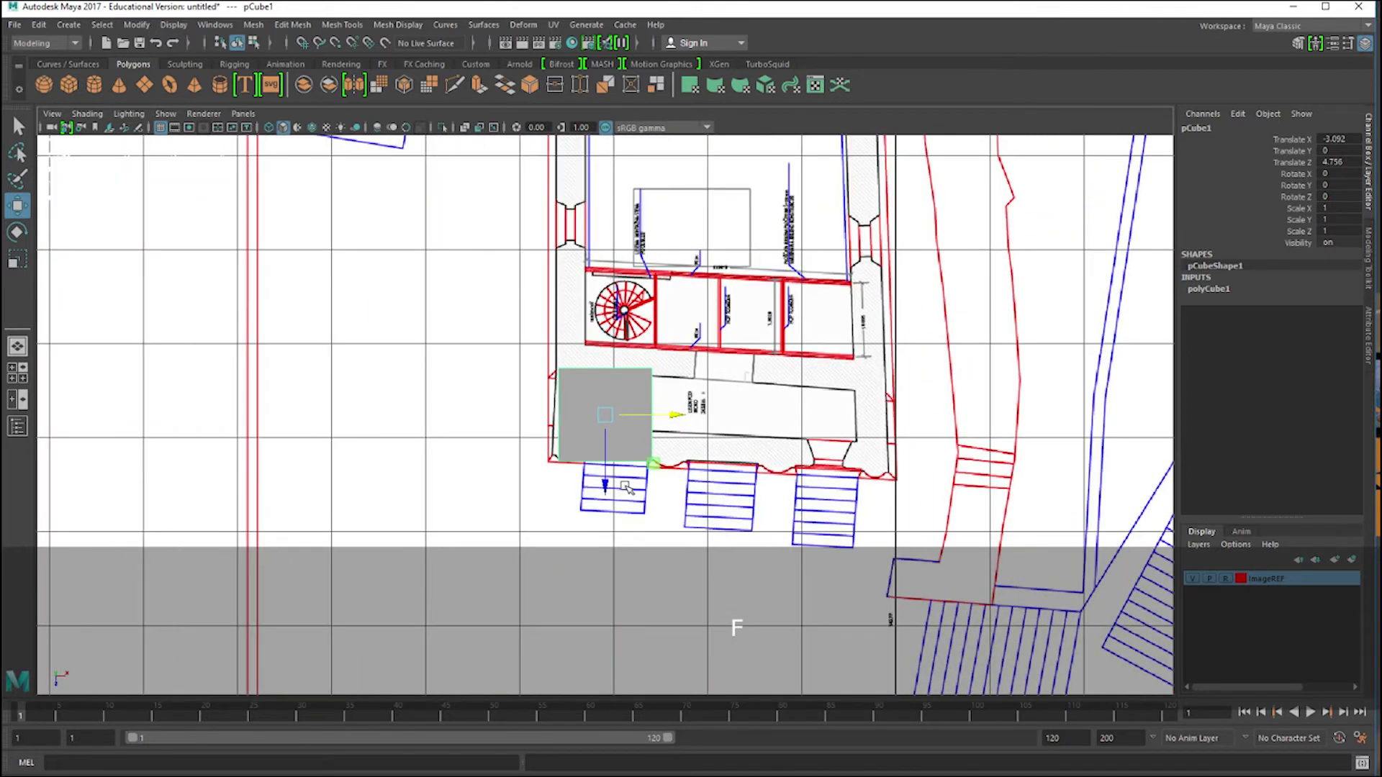
drag(662, 426, 666, 437)
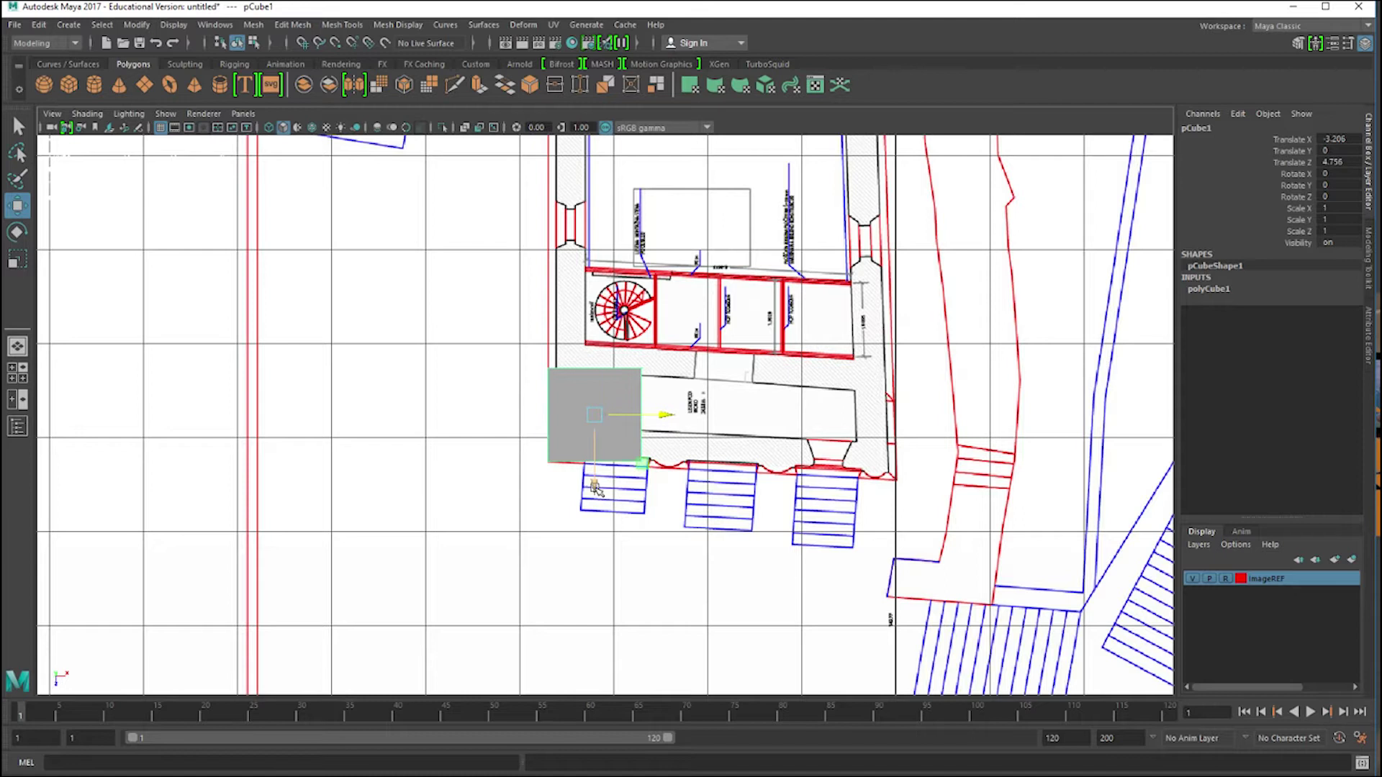
drag(598, 488, 599, 490)
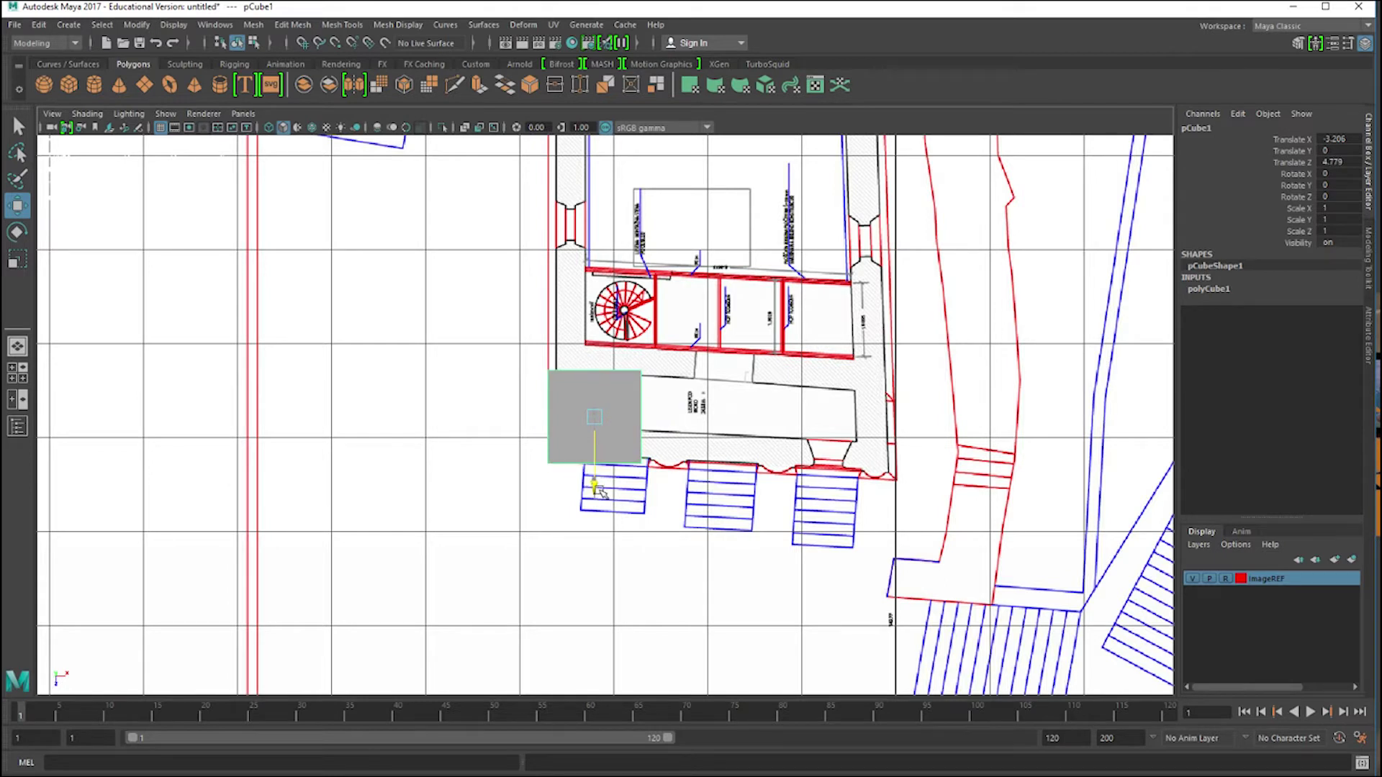
Switch the top view to wireframe and move the cube's right-side vertices in X to the right outer wall of the plan.
key(4)
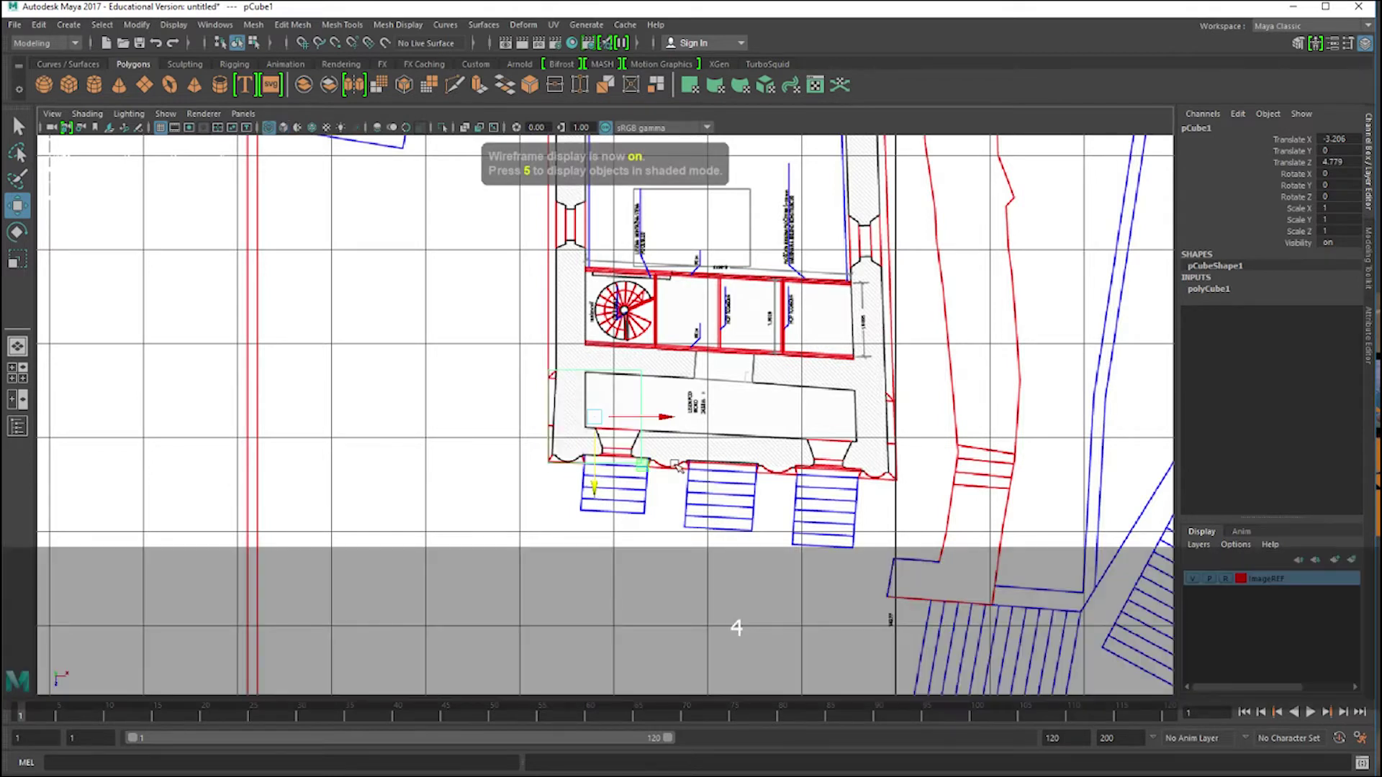
right_drag(638, 383, 542, 399)
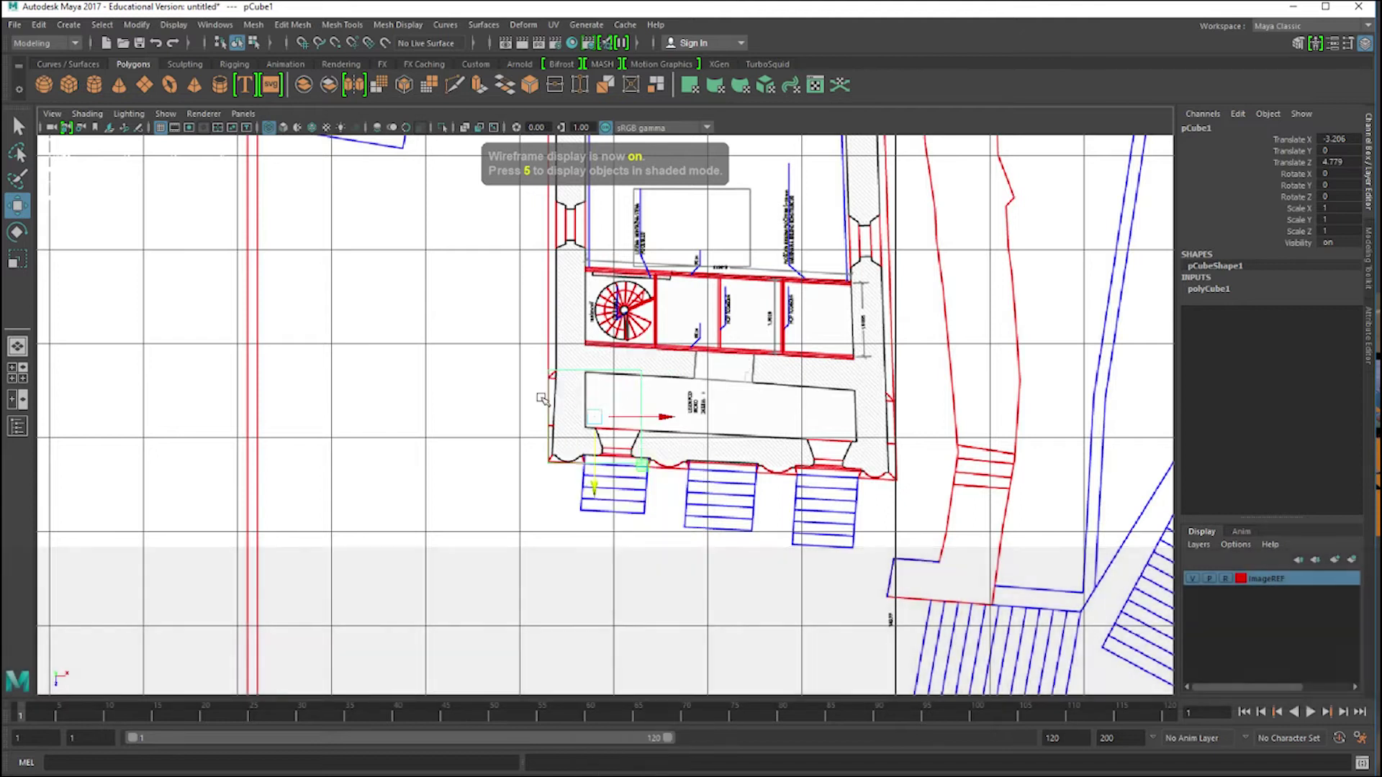
drag(603, 327, 691, 530)
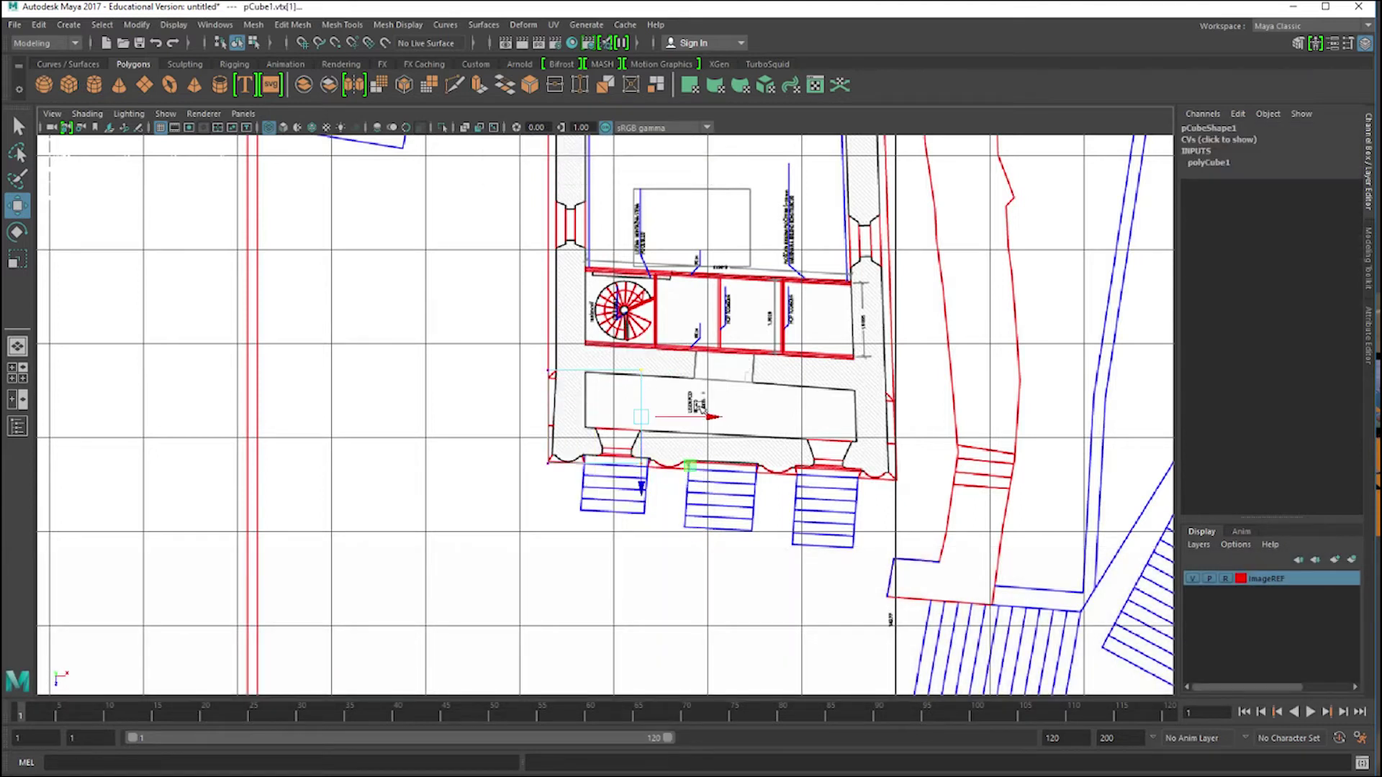
drag(711, 416, 965, 424)
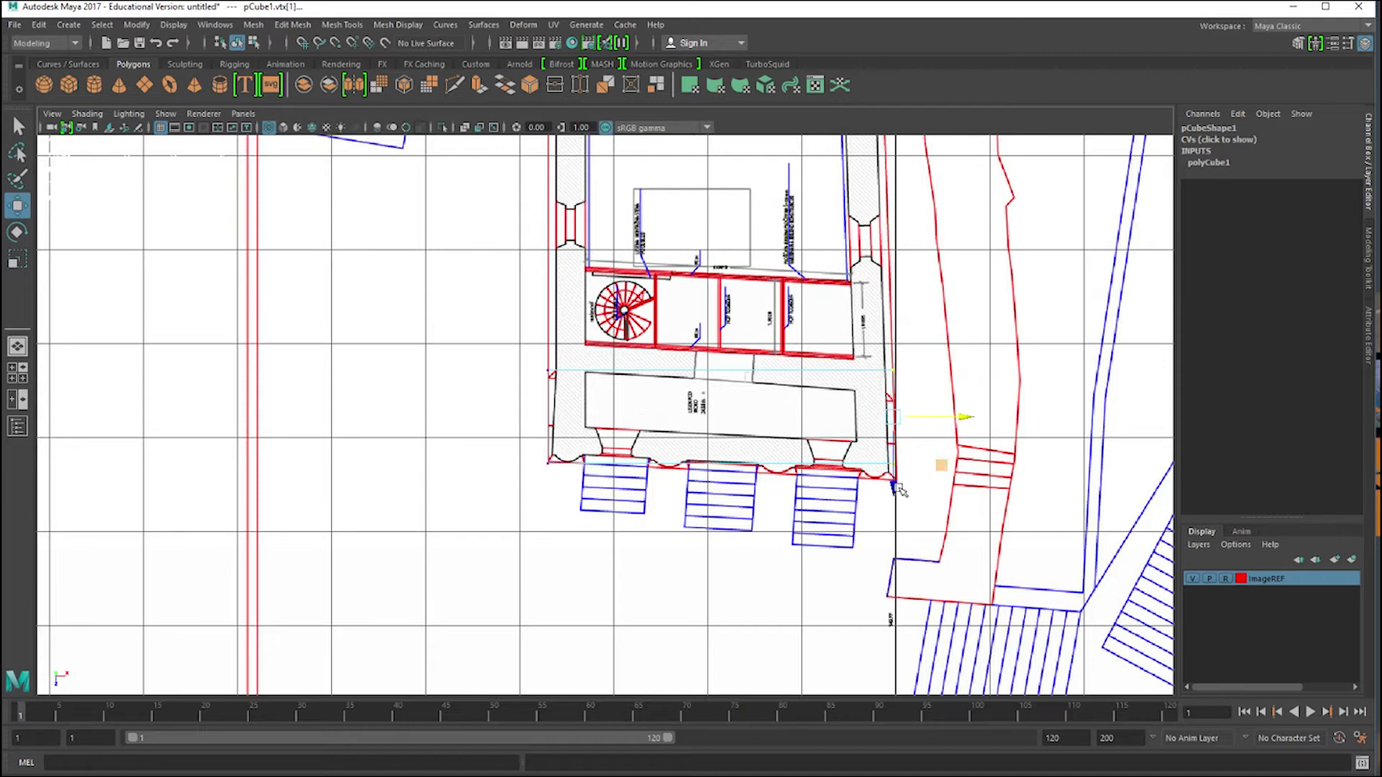
Move the cube's front right vertices in Z and X onto the front right corner of the church plan.
drag(864, 563, 910, 447)
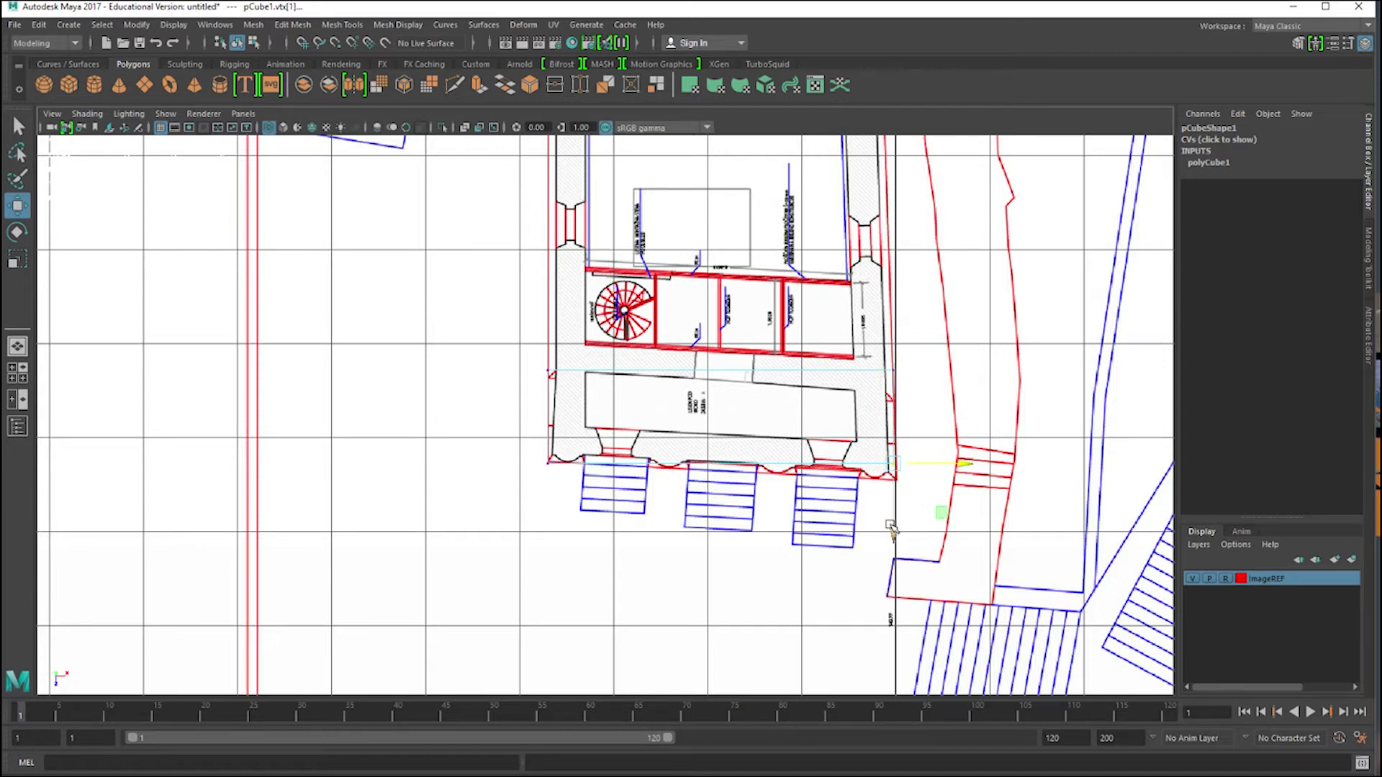
mouse_move(894, 526)
mouse_down()
mouse_move(895, 556)
mouse_move(895, 540)
mouse_up()
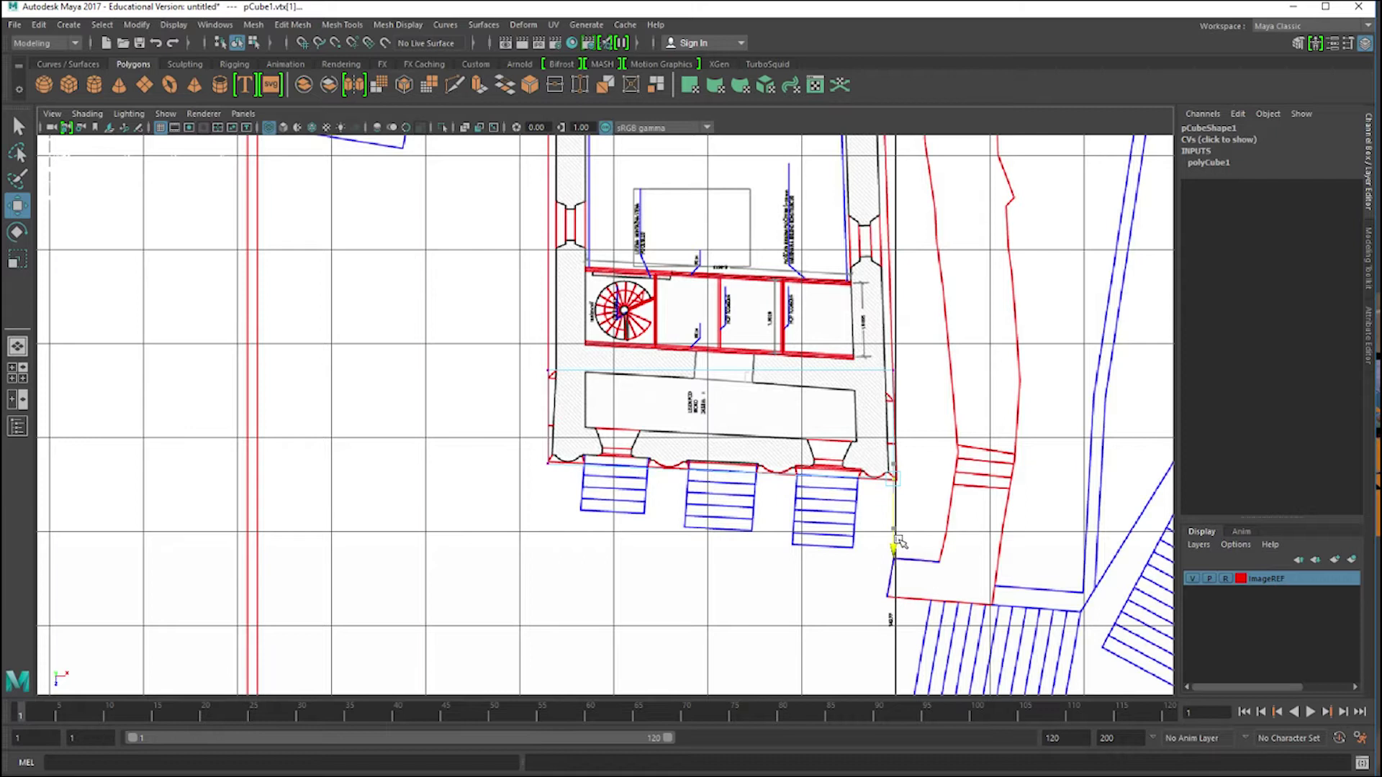
drag(964, 481, 969, 483)
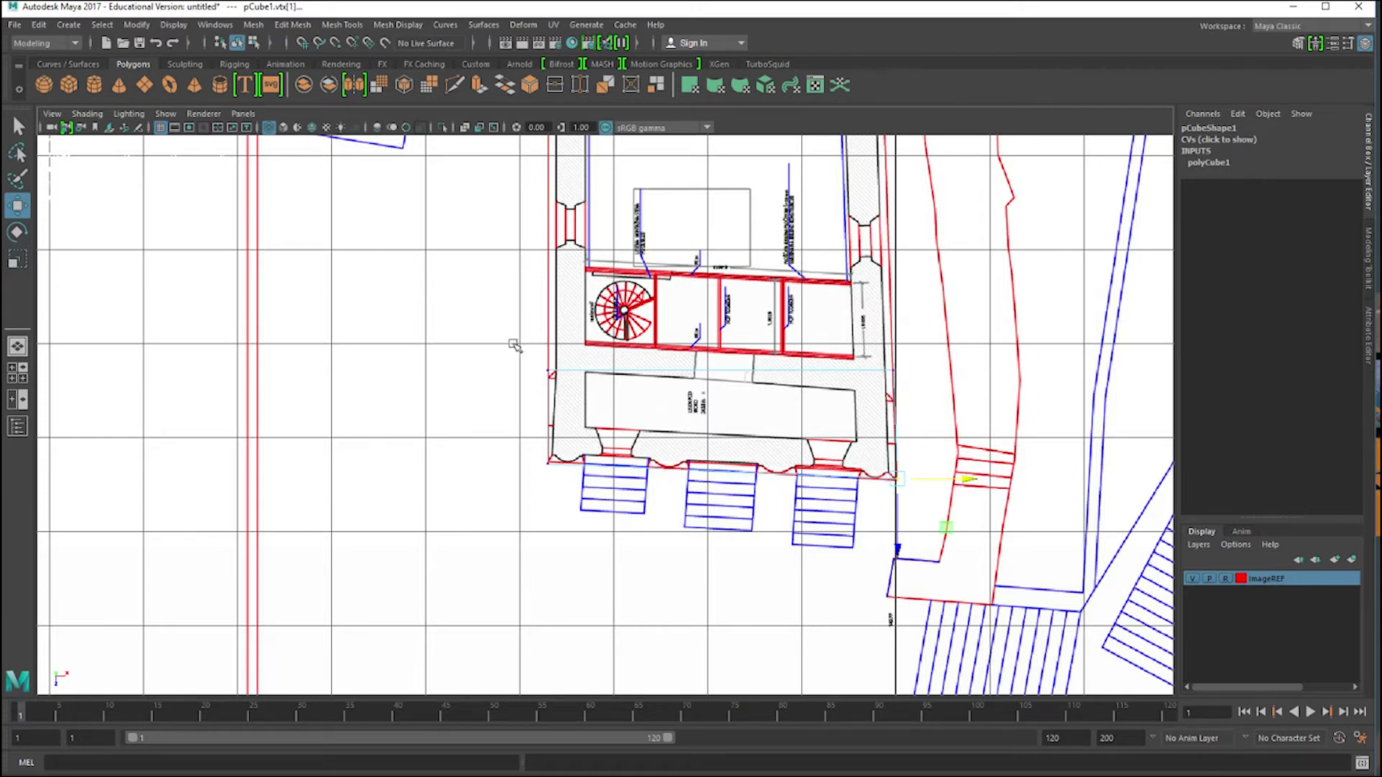
Extend the cube's rear vertices to the nave's back wall and align its rear right corner with the plan.
drag(916, 399, 918, 398)
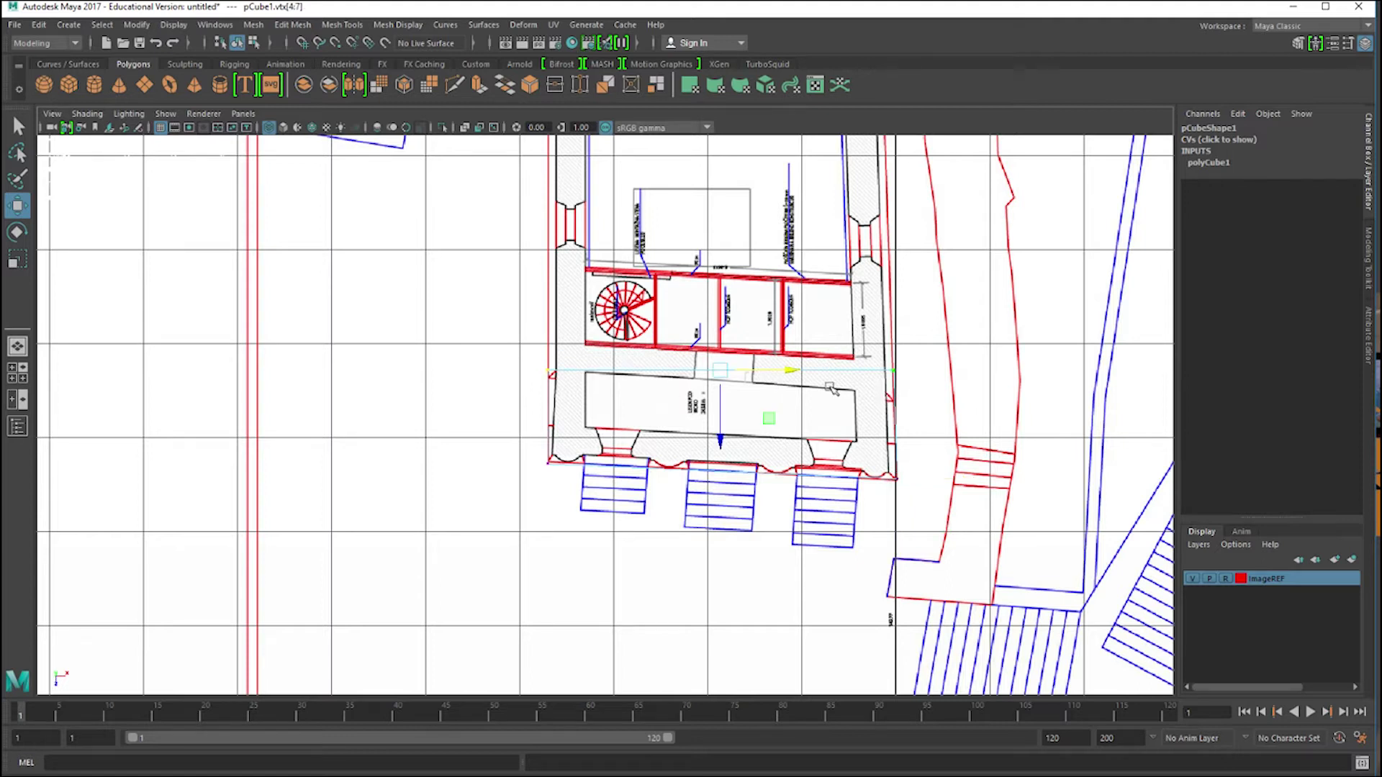
scroll(691, 446, down, 5)
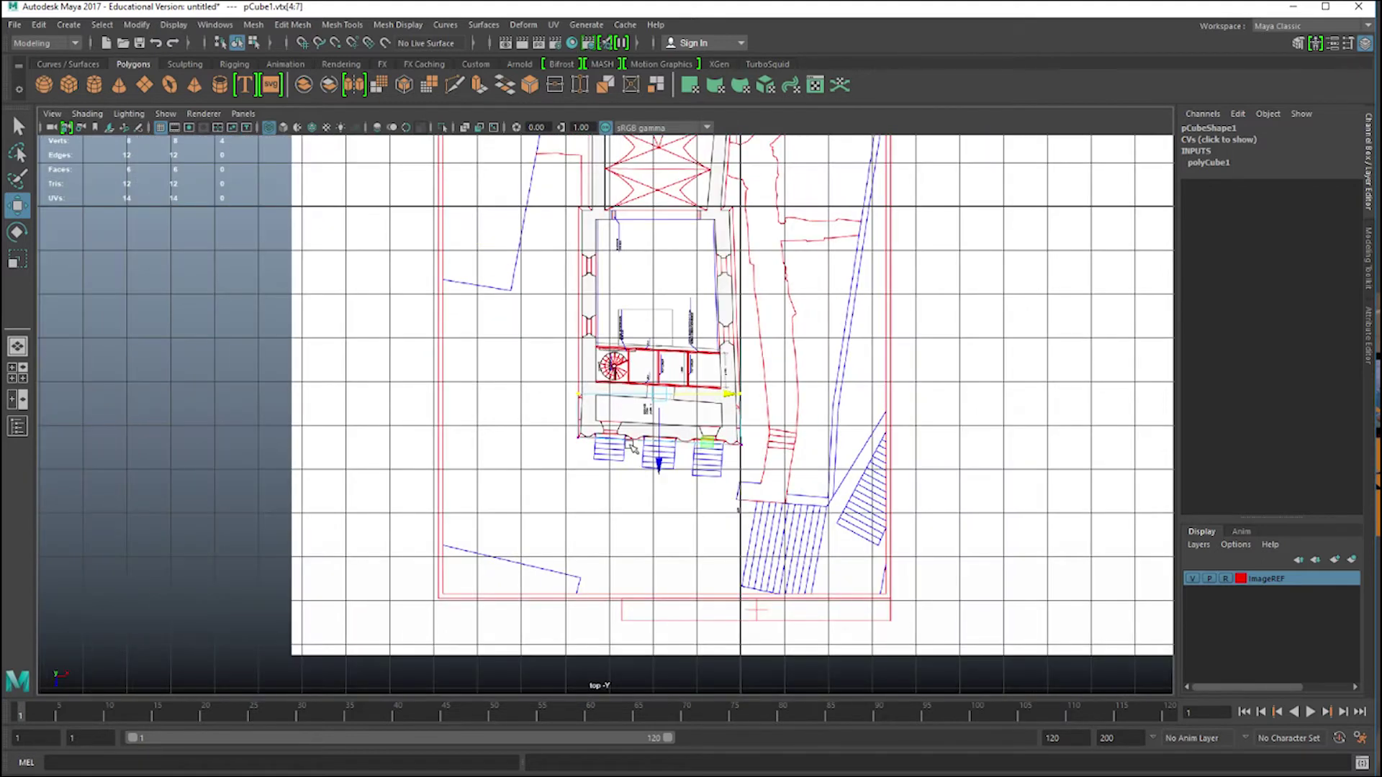
drag(657, 404, 628, 310)
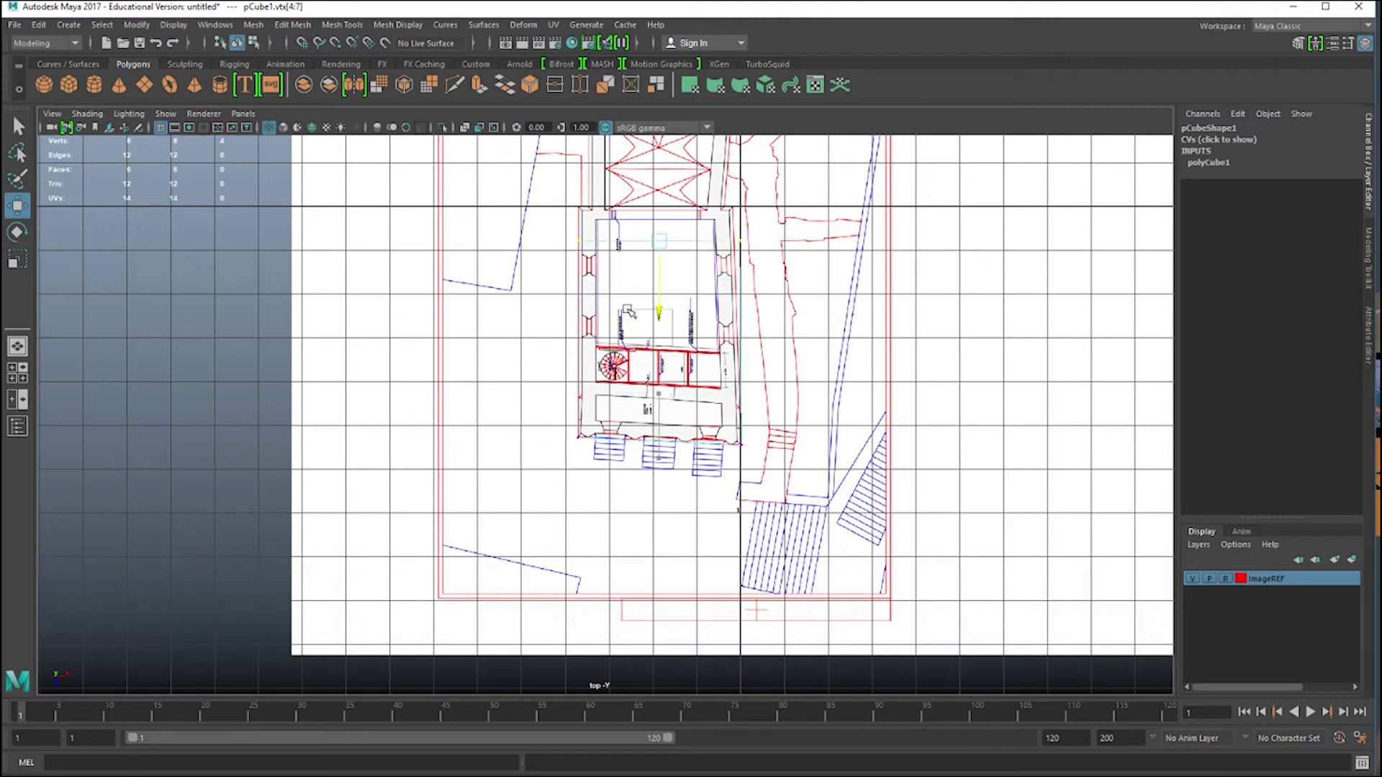
scroll(646, 349, up, 3)
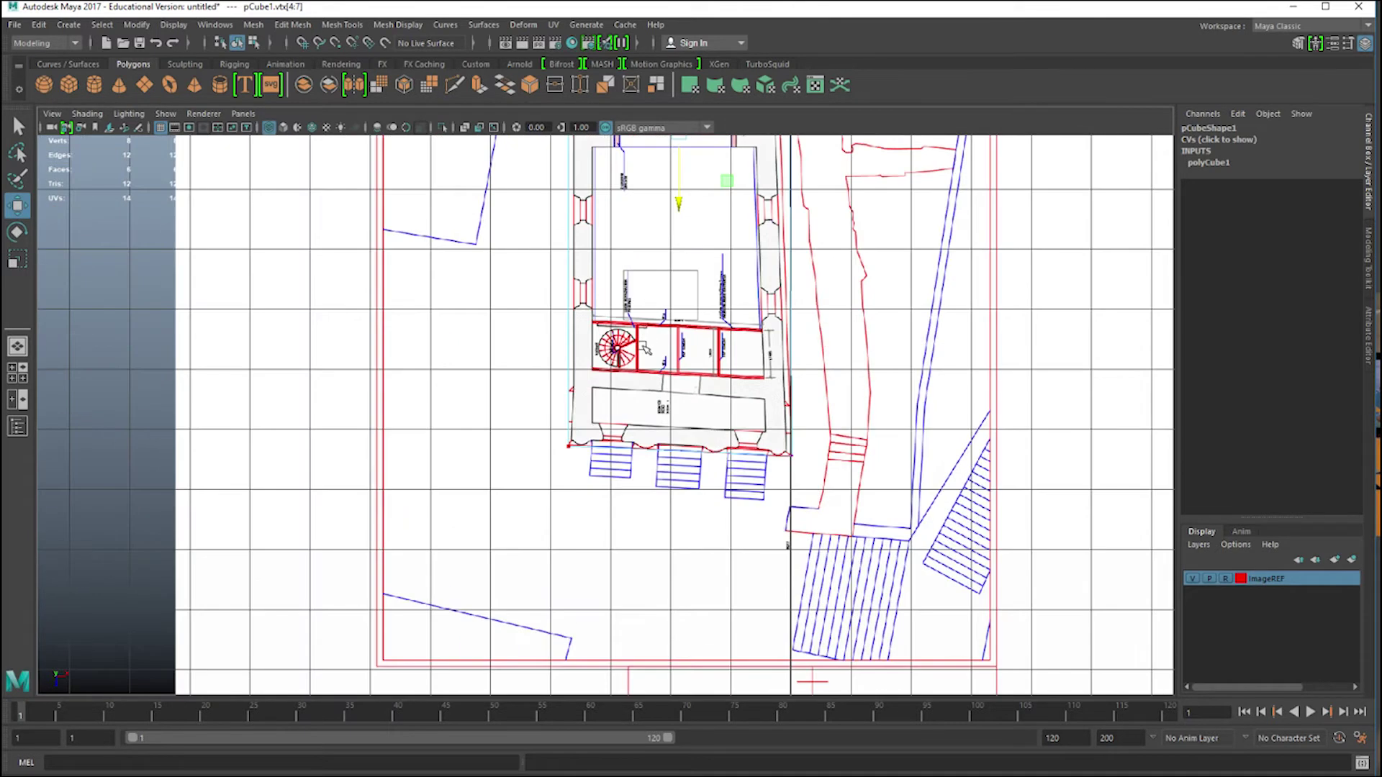
alt+middle_drag(655, 211, 580, 528)
scroll(764, 418, up, 2)
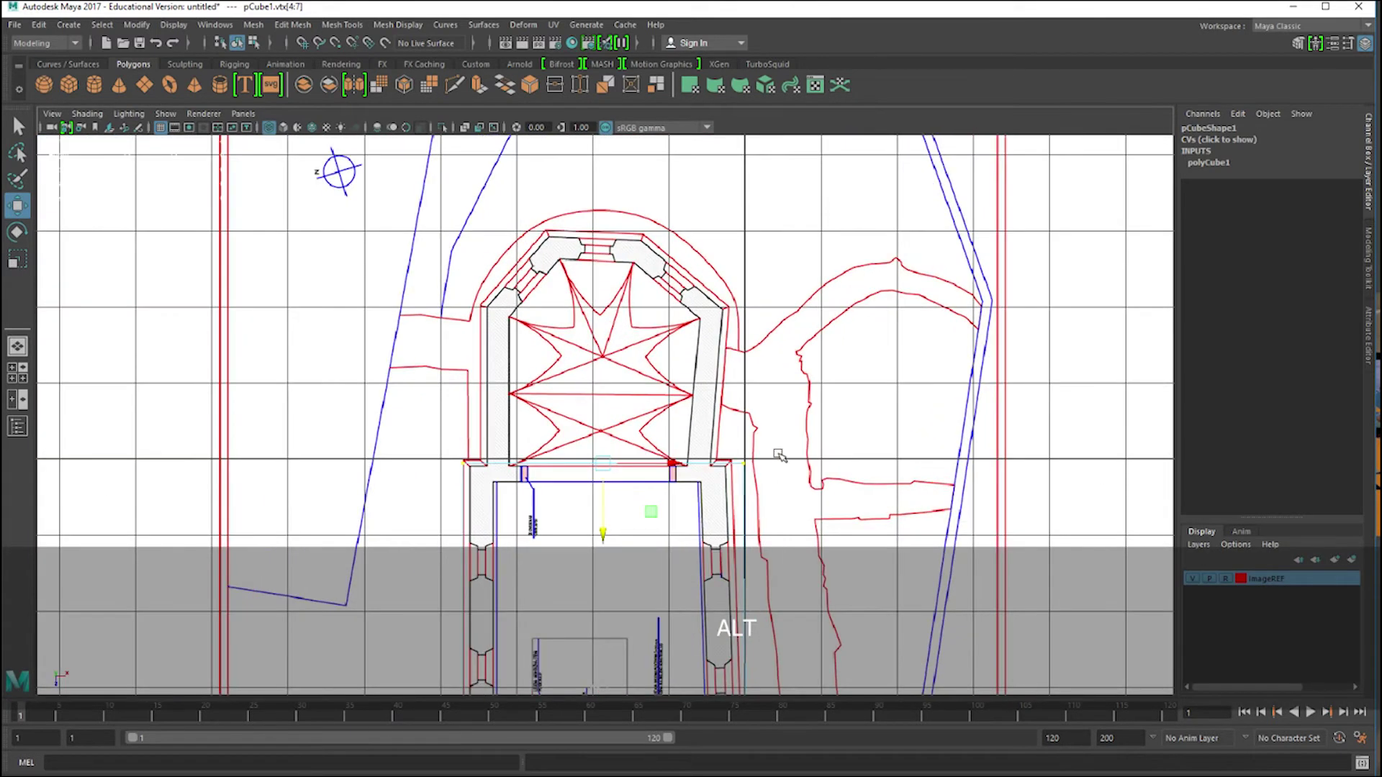
alt+middle_drag(779, 454, 752, 304)
scroll(713, 316, down, 3)
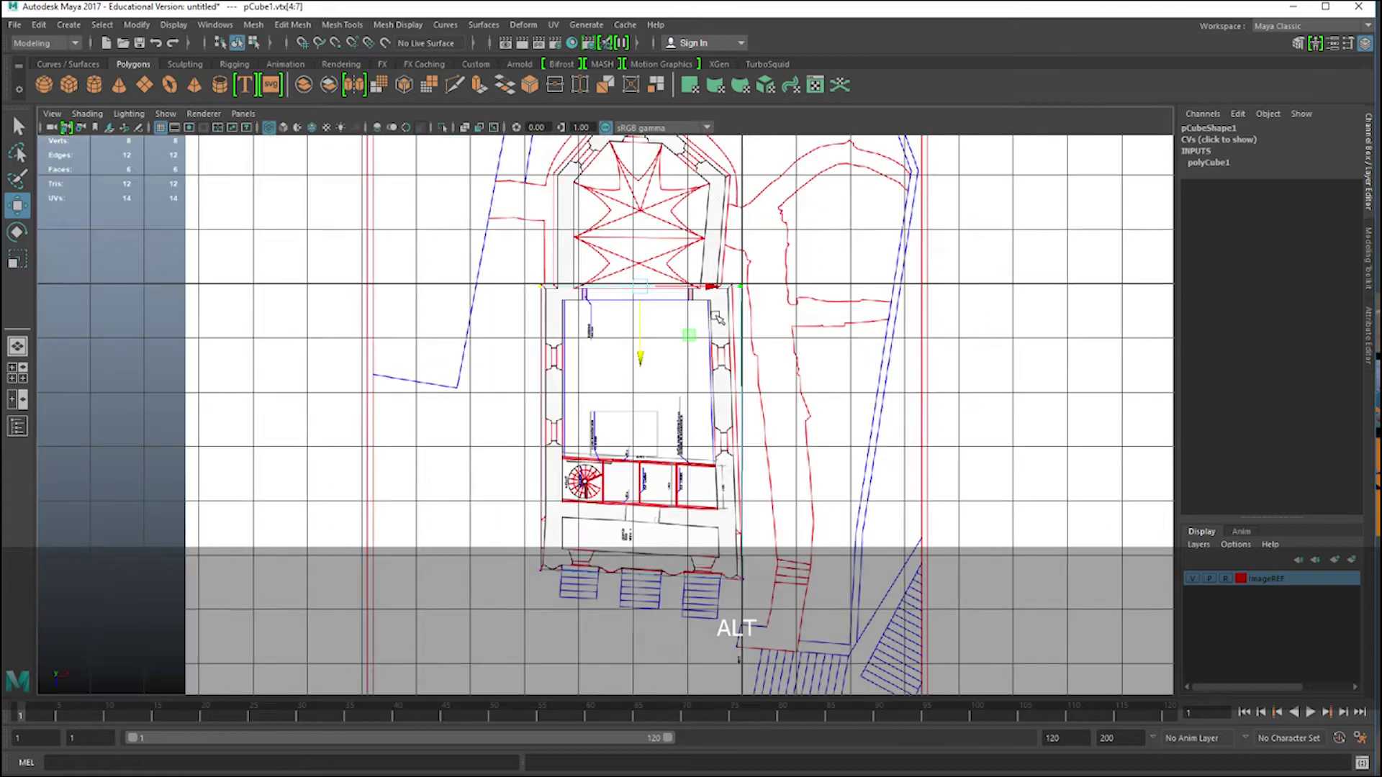
scroll(684, 332, up, 2)
scroll(638, 362, up, 1)
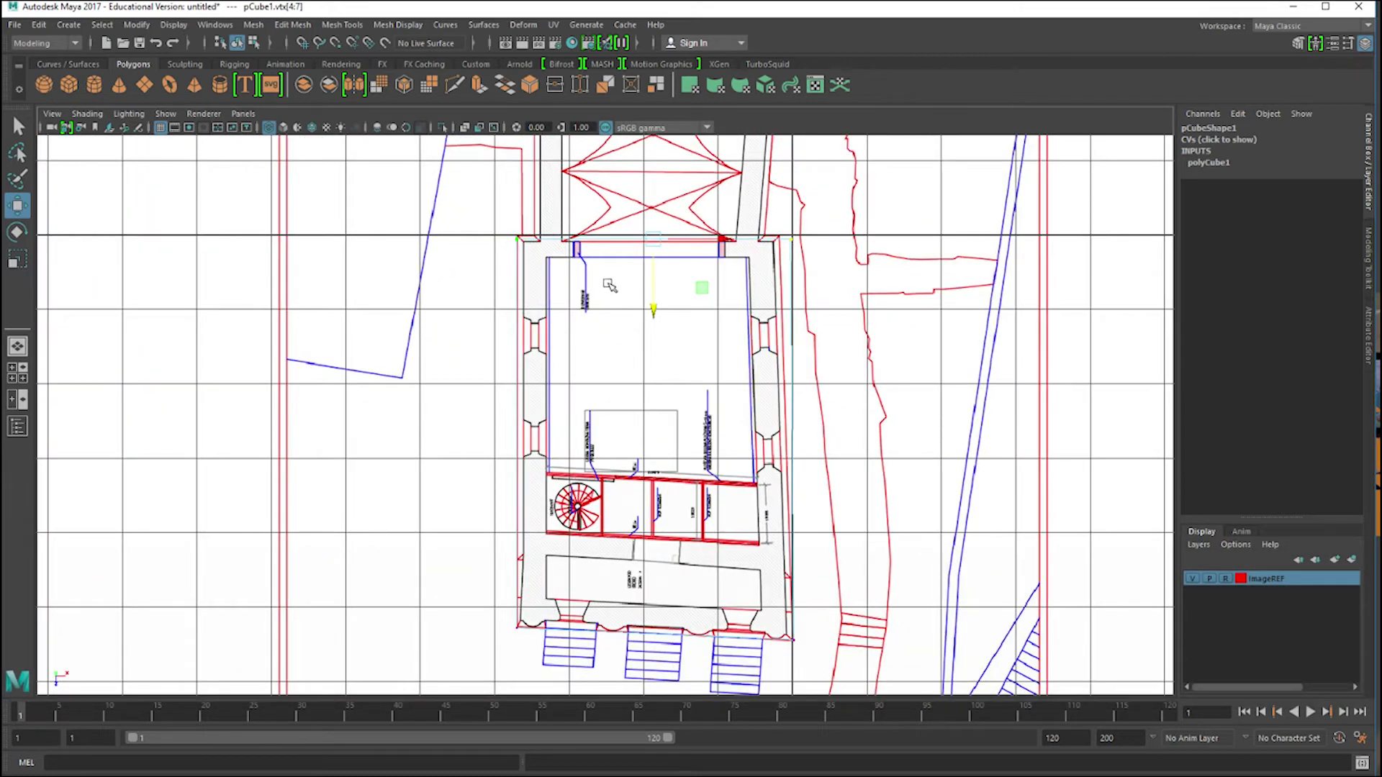
drag(651, 309, 657, 307)
drag(776, 194, 851, 242)
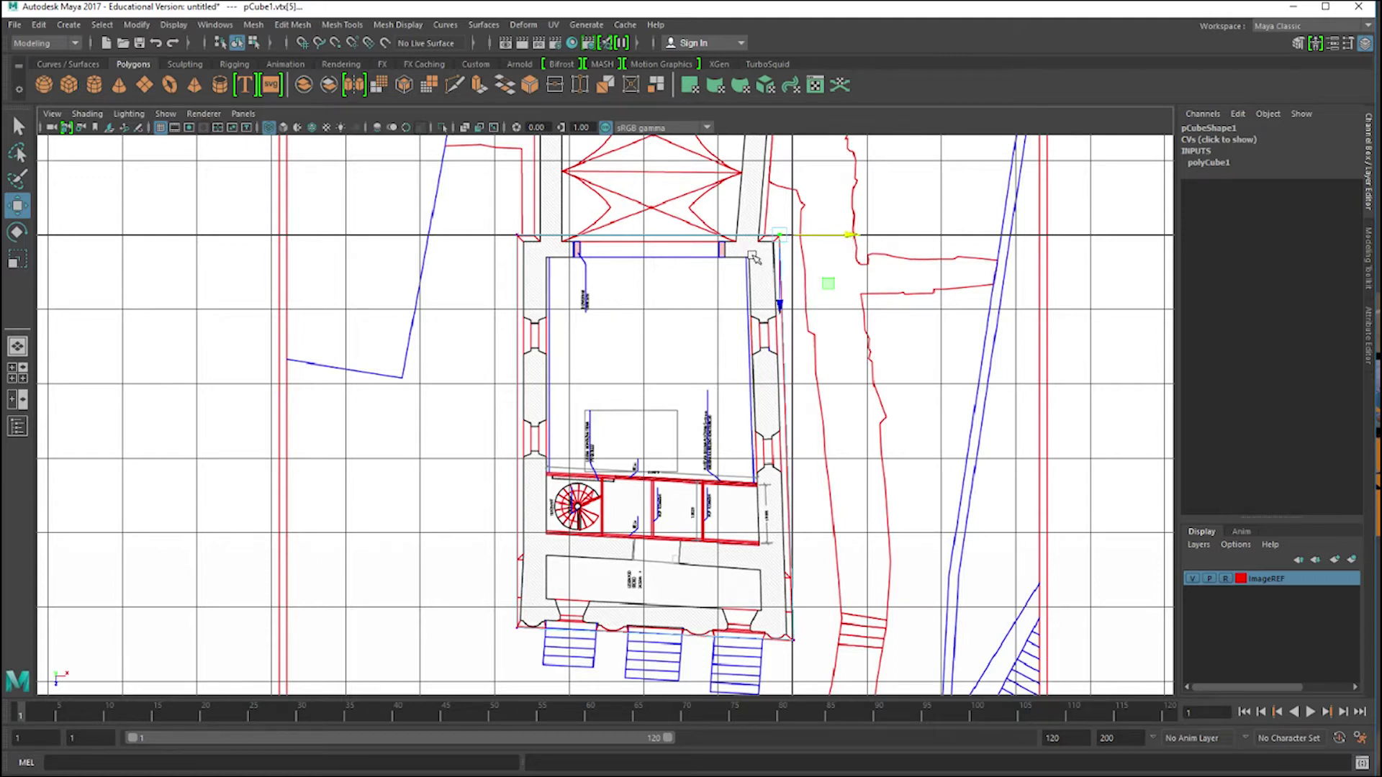
Display the side view in wireframe and select the cube's upper vertices.
key(space)
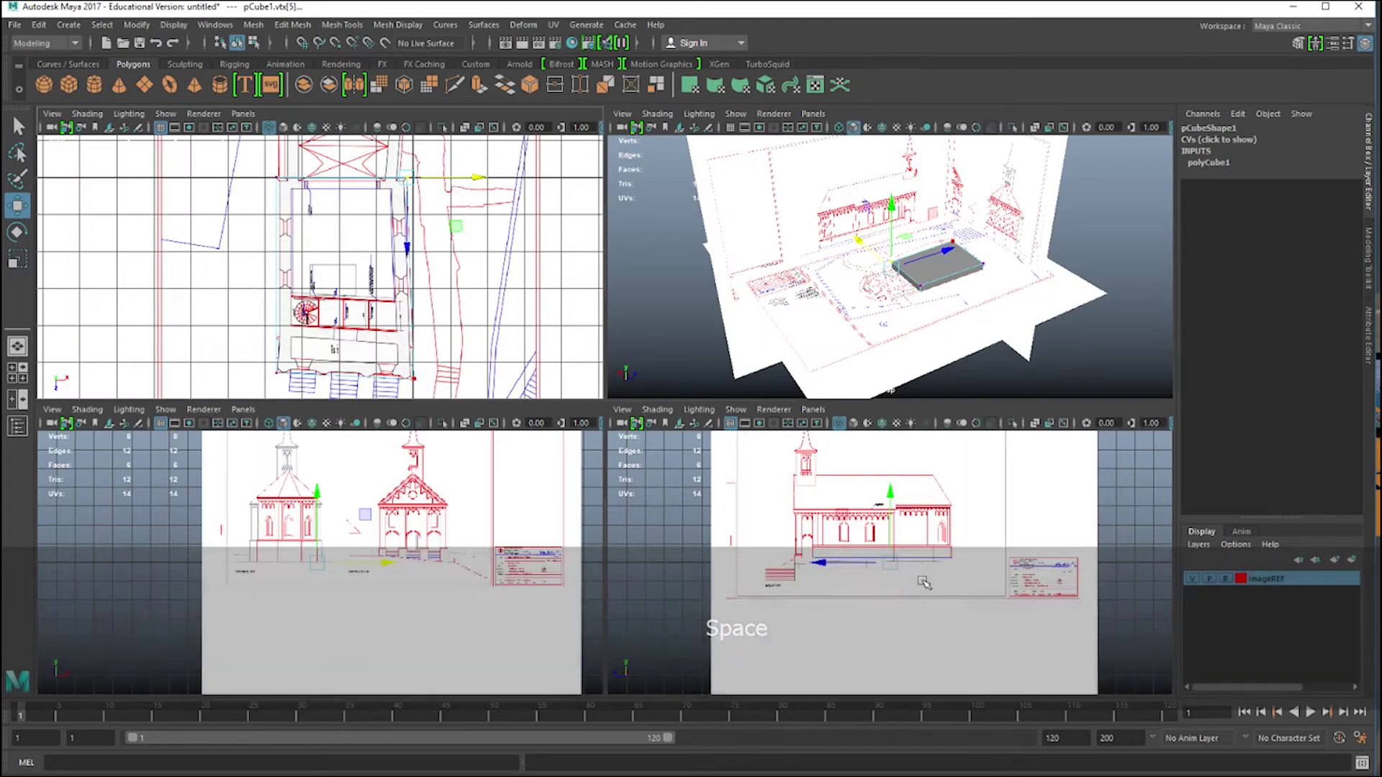
key(space)
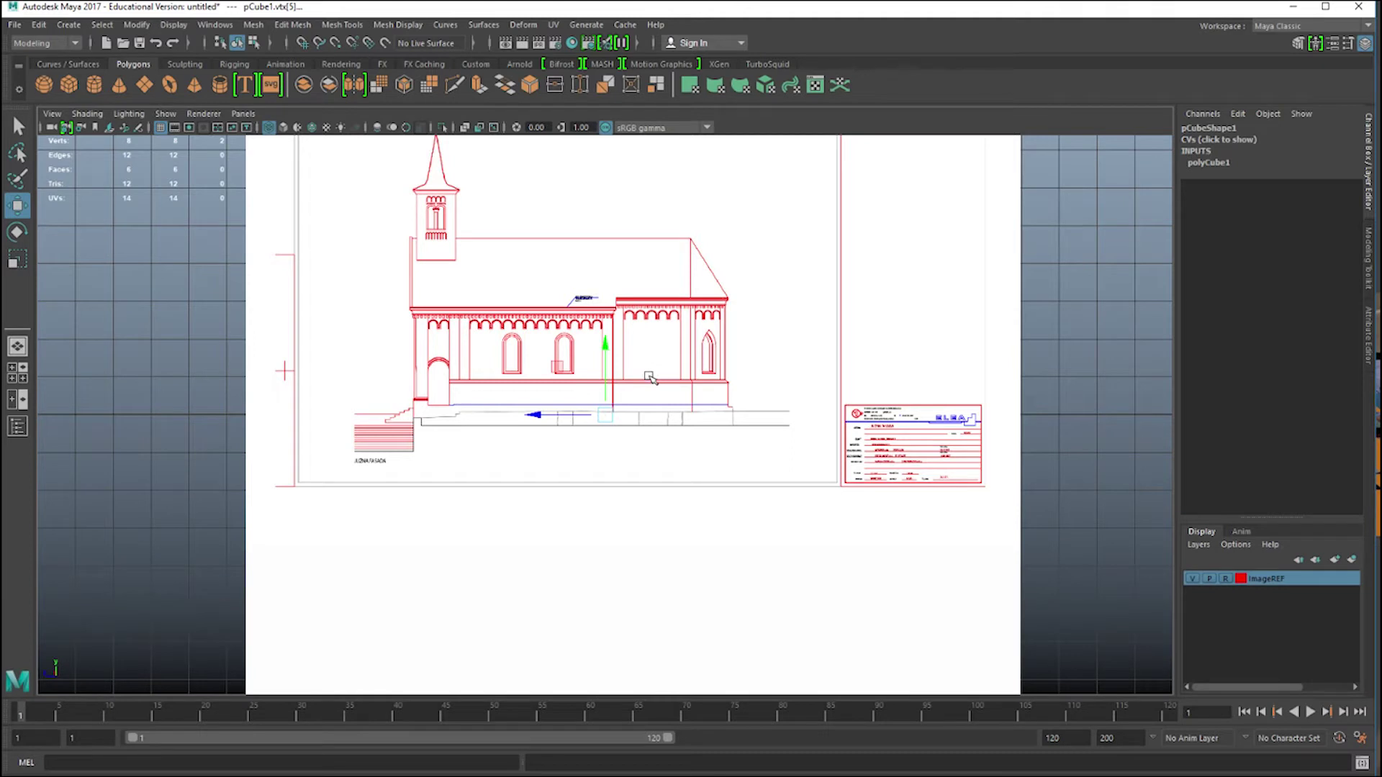
key(4)
right_drag(638, 388, 569, 390)
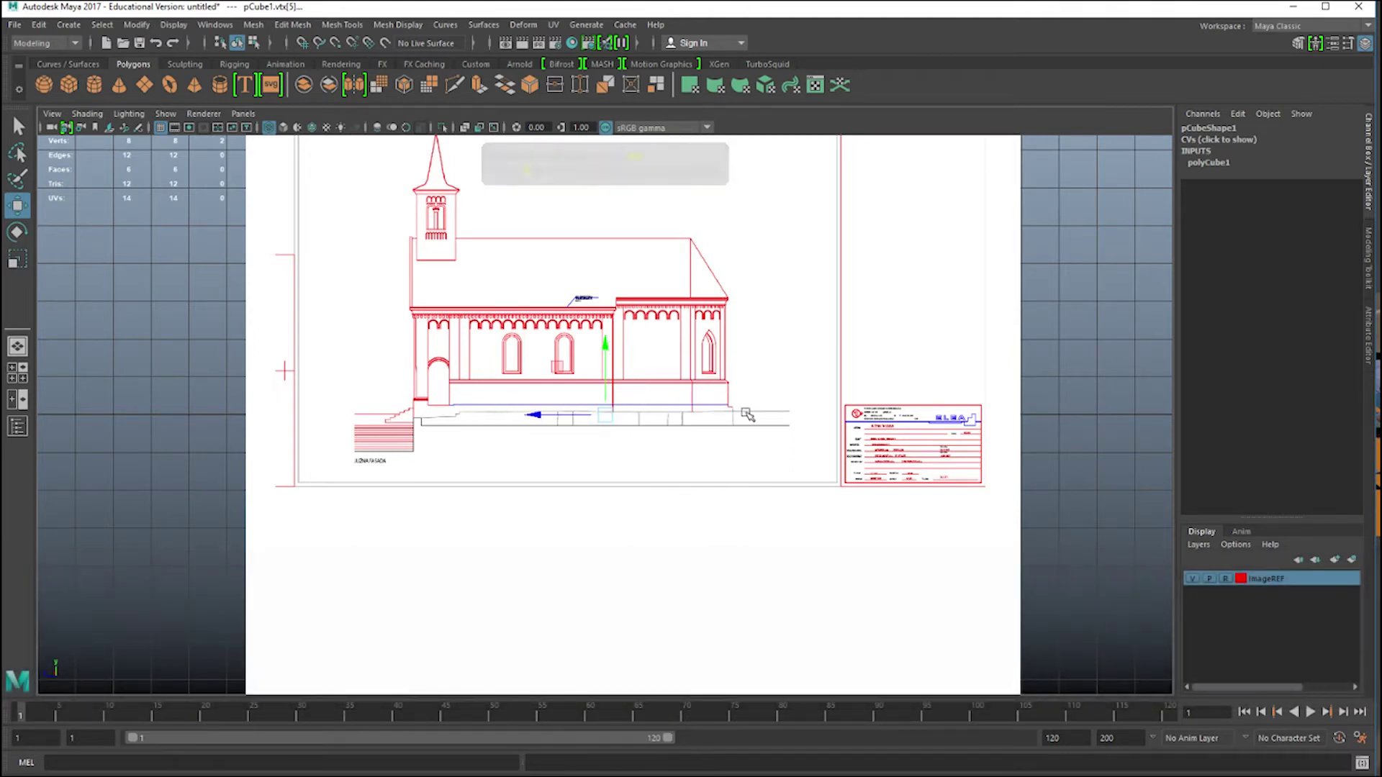
drag(815, 404, 815, 405)
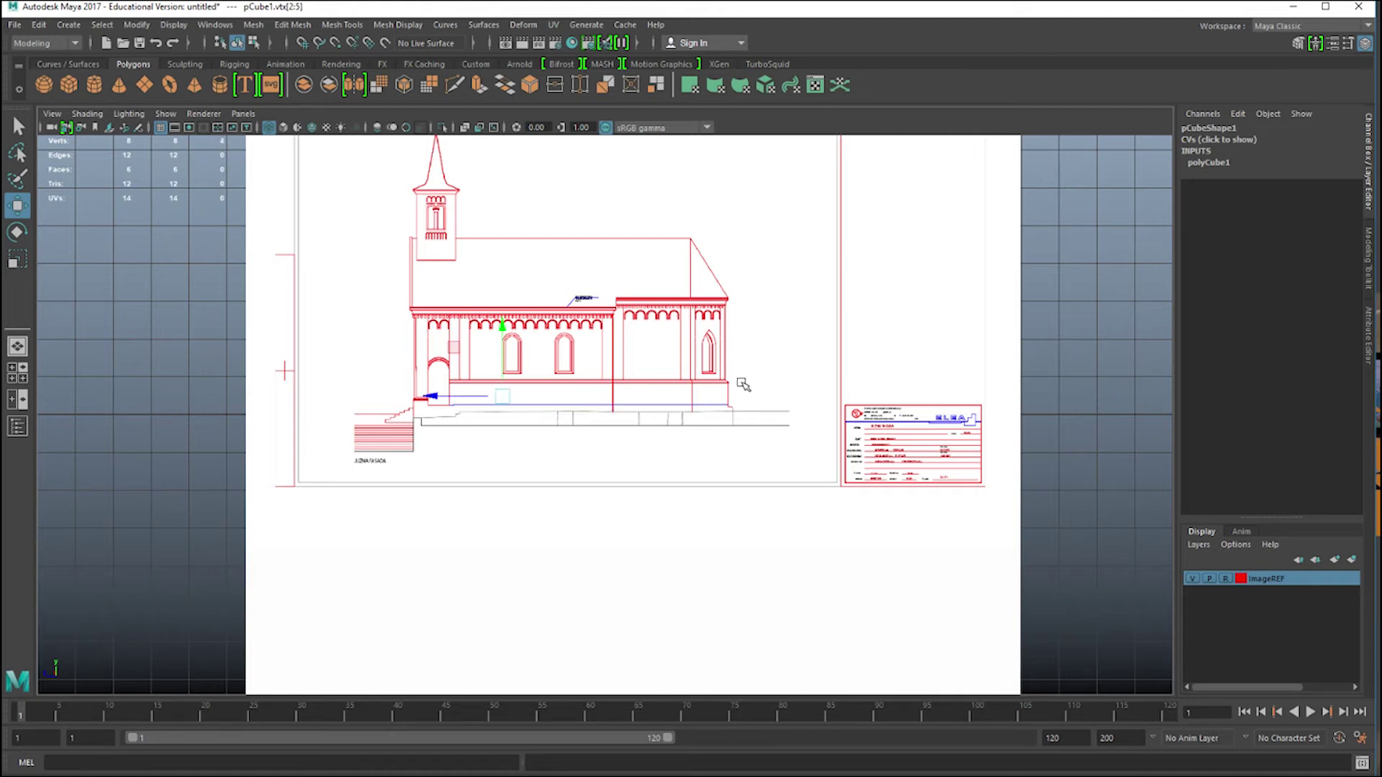
Unlock the ImageREF layer, move the side elevation image plane to about -11.018 in X, and lock the layer again.
key(space)
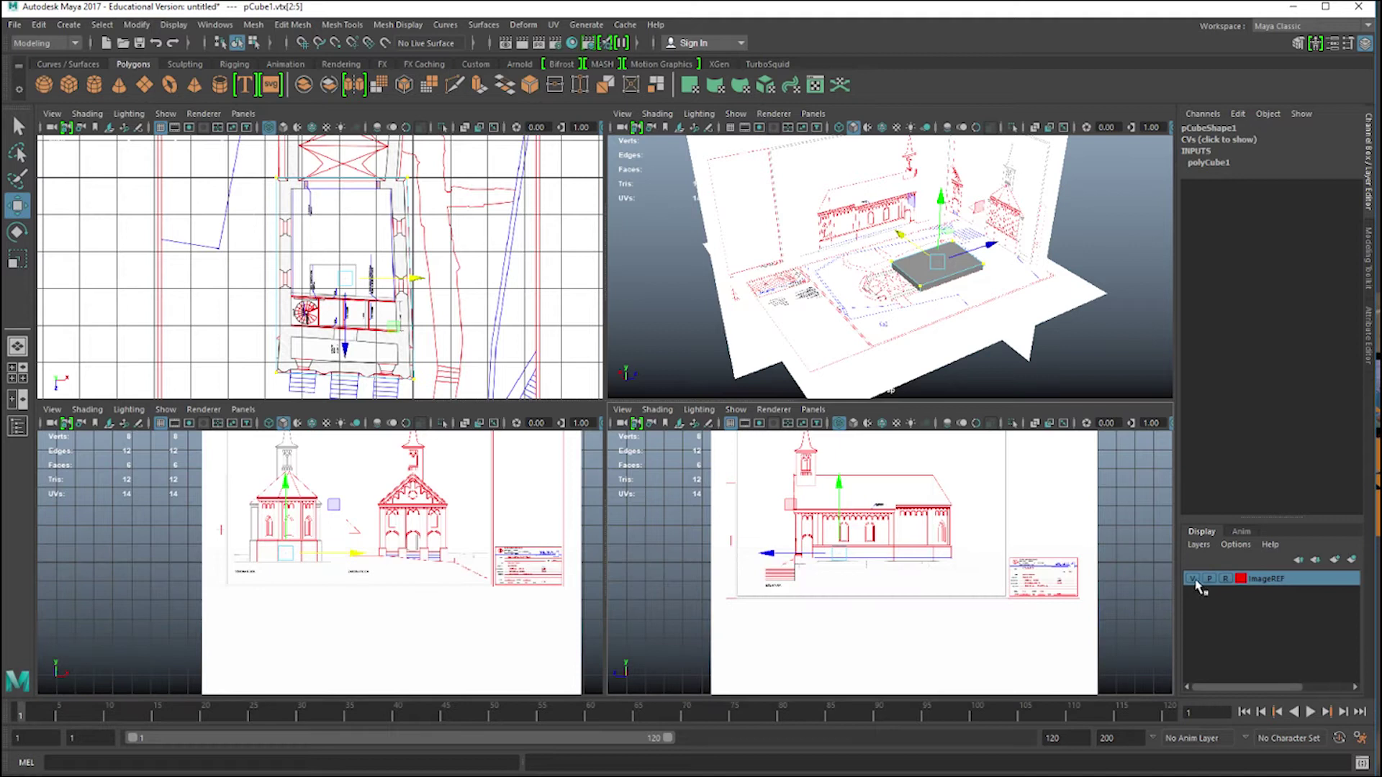
click(809, 193)
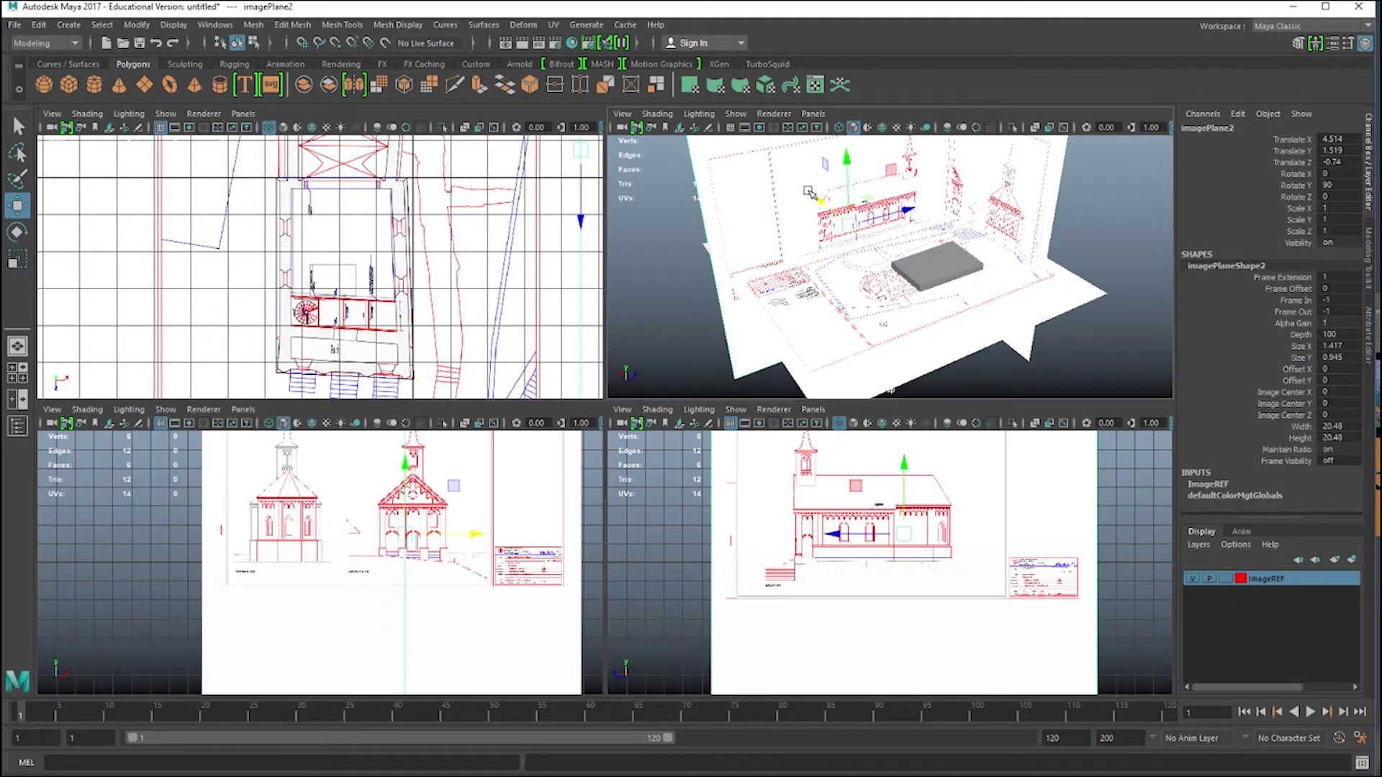
drag(821, 202, 912, 299)
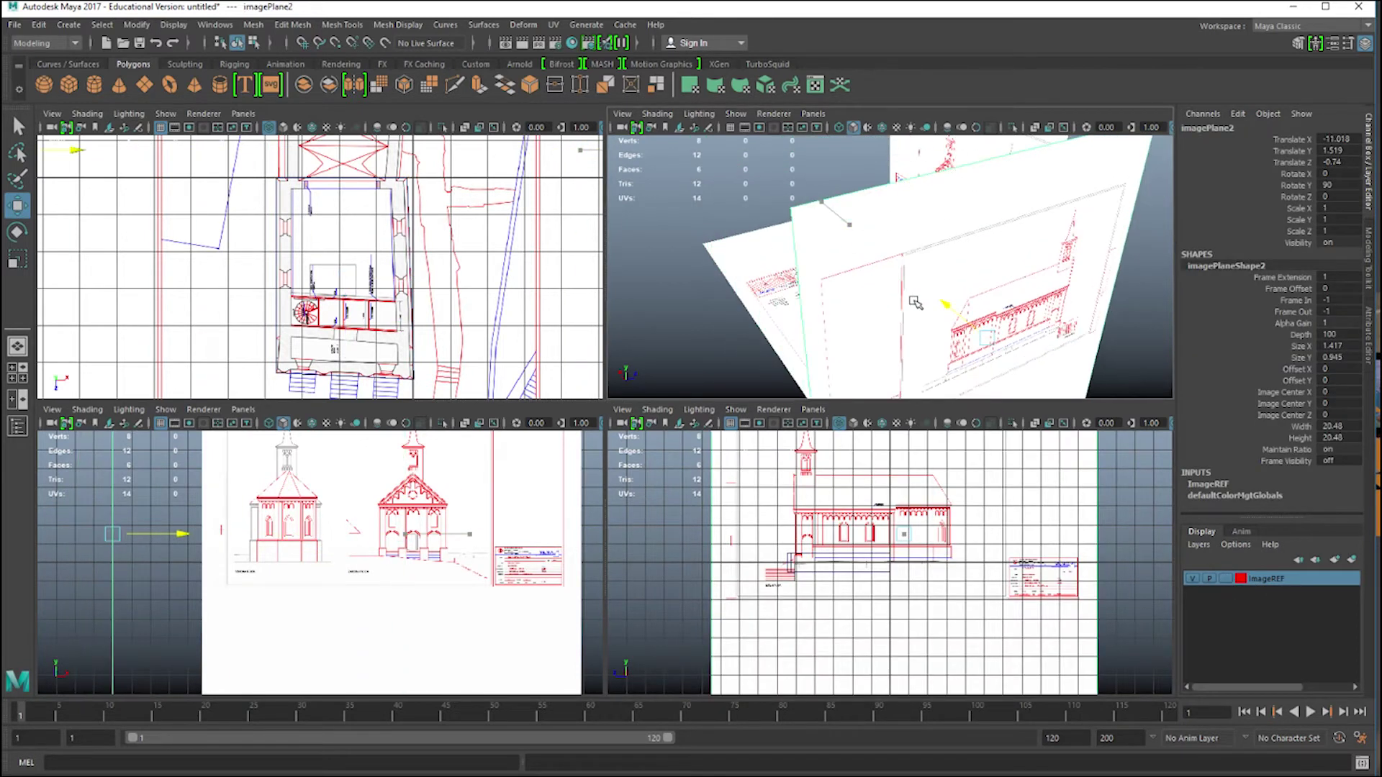
click(1229, 579)
click(1229, 579)
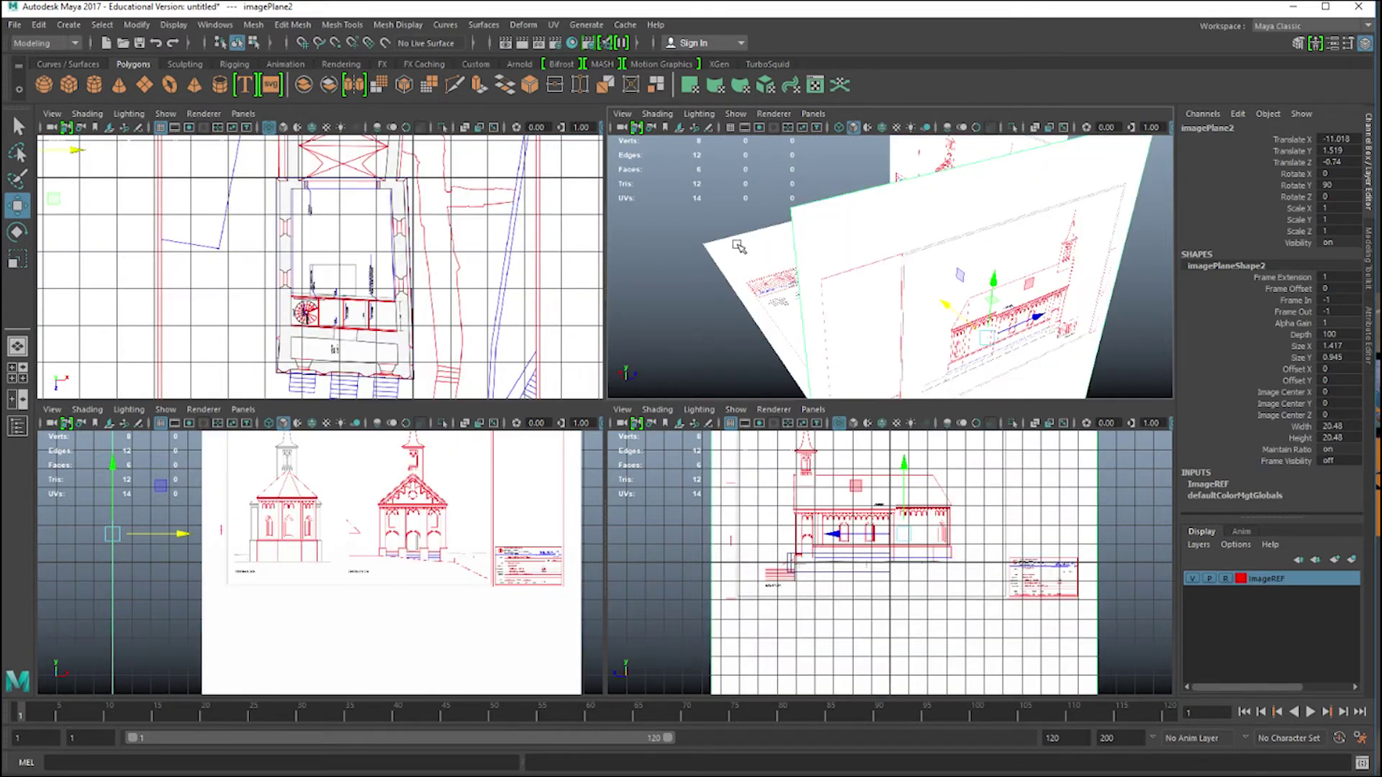
In the side view, raise the cube's top vertices to the cornice line beneath the nave roof.
alt+drag(738, 244, 953, 281)
click(886, 244)
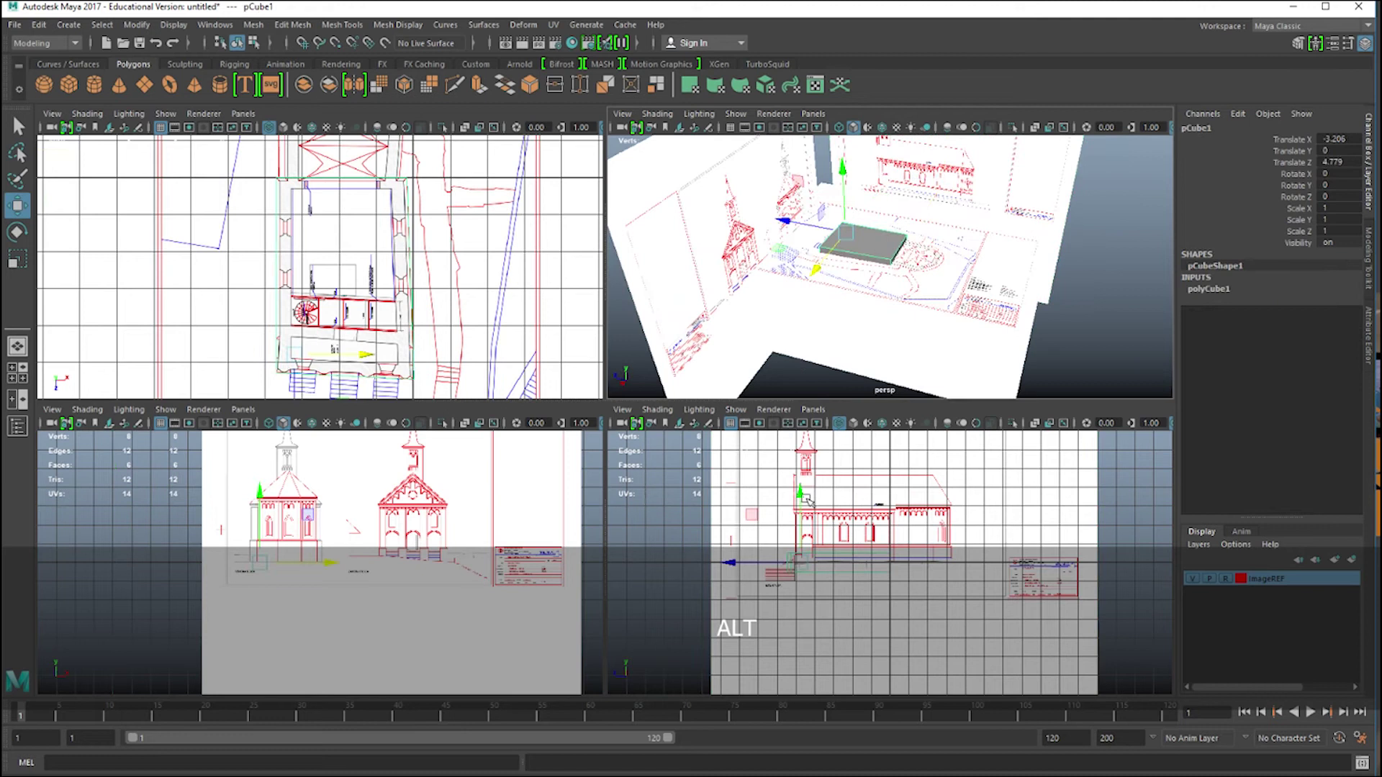
key(space)
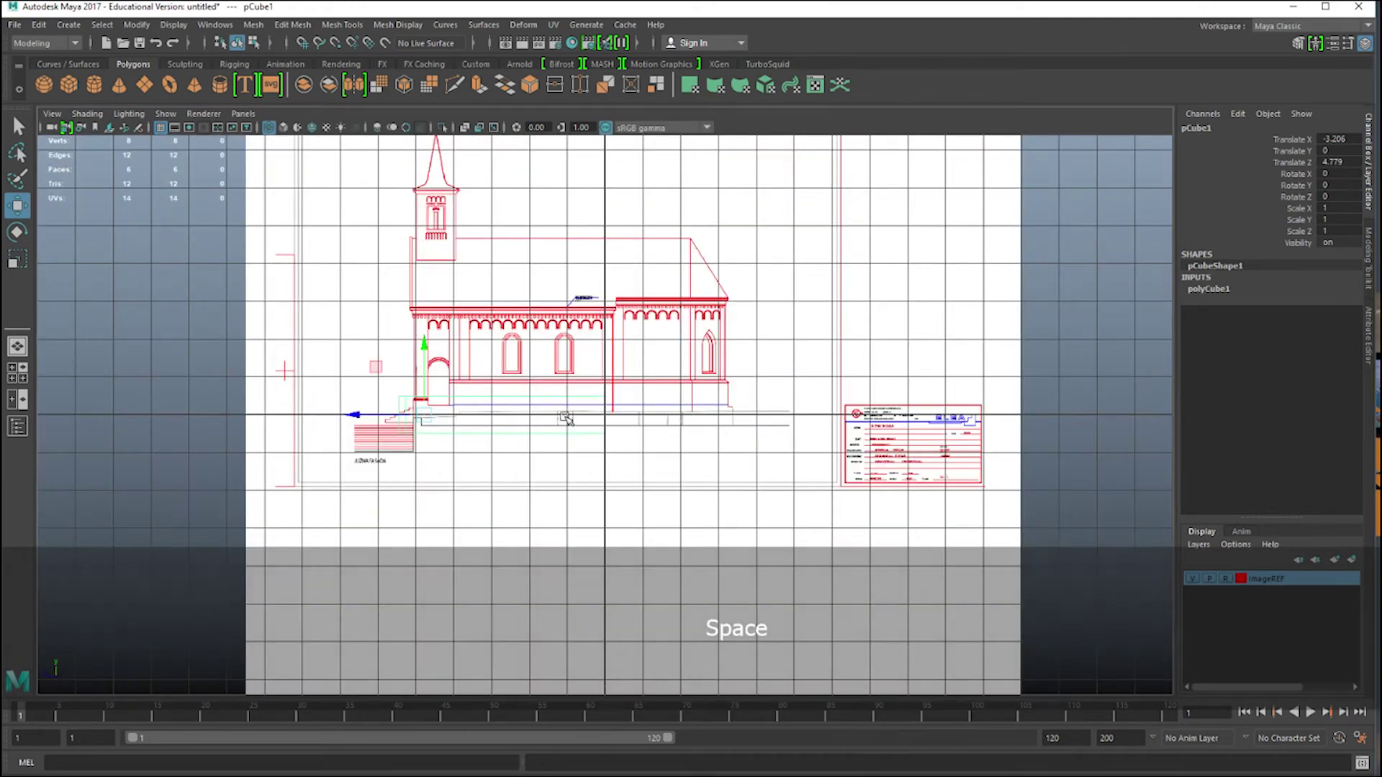
right_click(516, 396)
right_drag(515, 396, 448, 394)
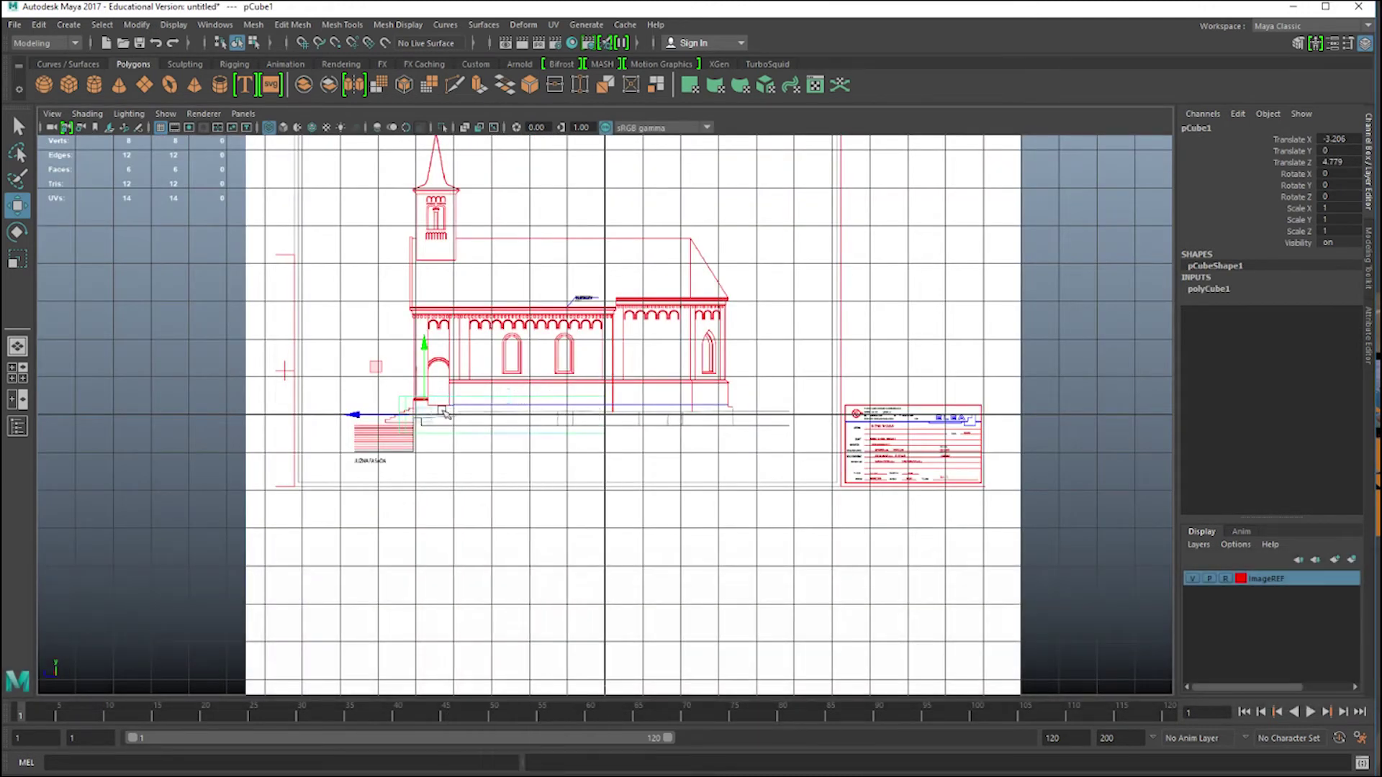
drag(757, 370, 758, 410)
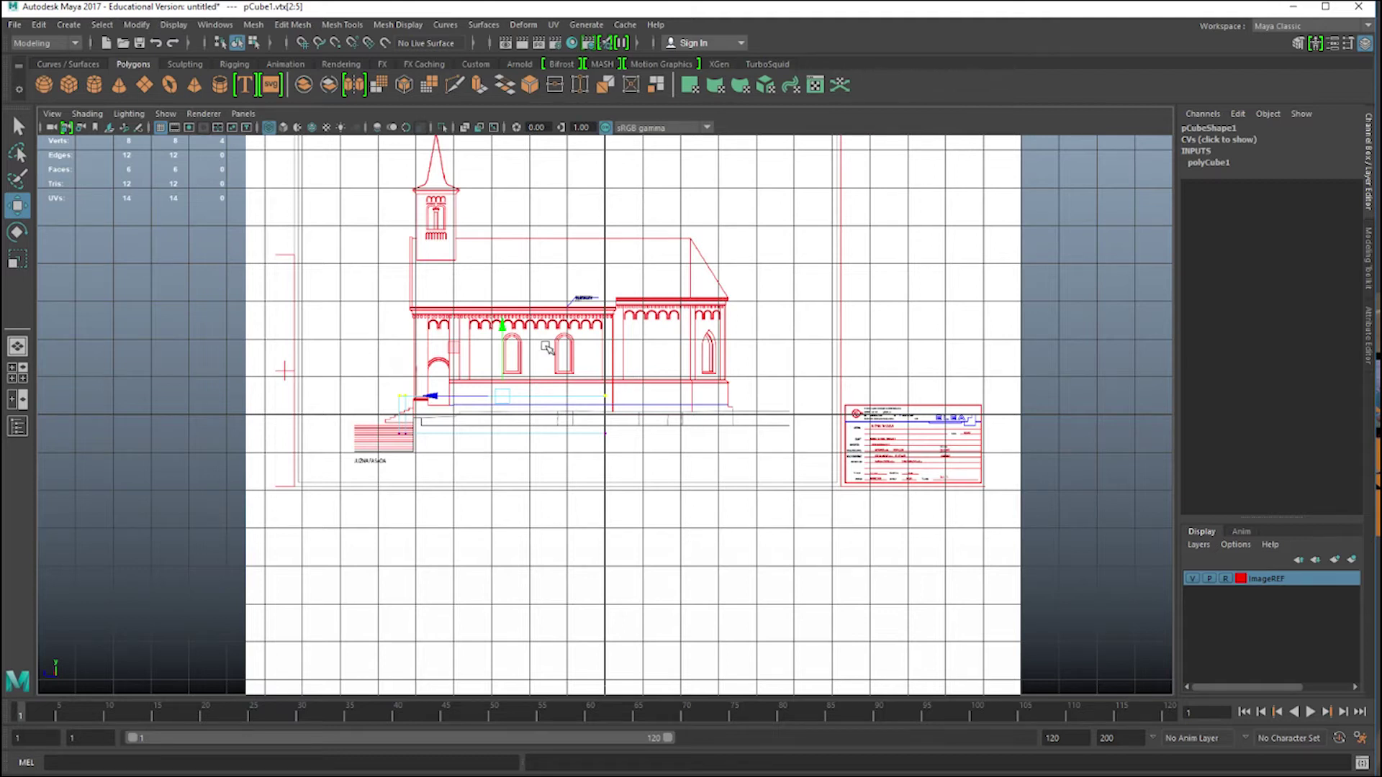
drag(502, 333, 489, 256)
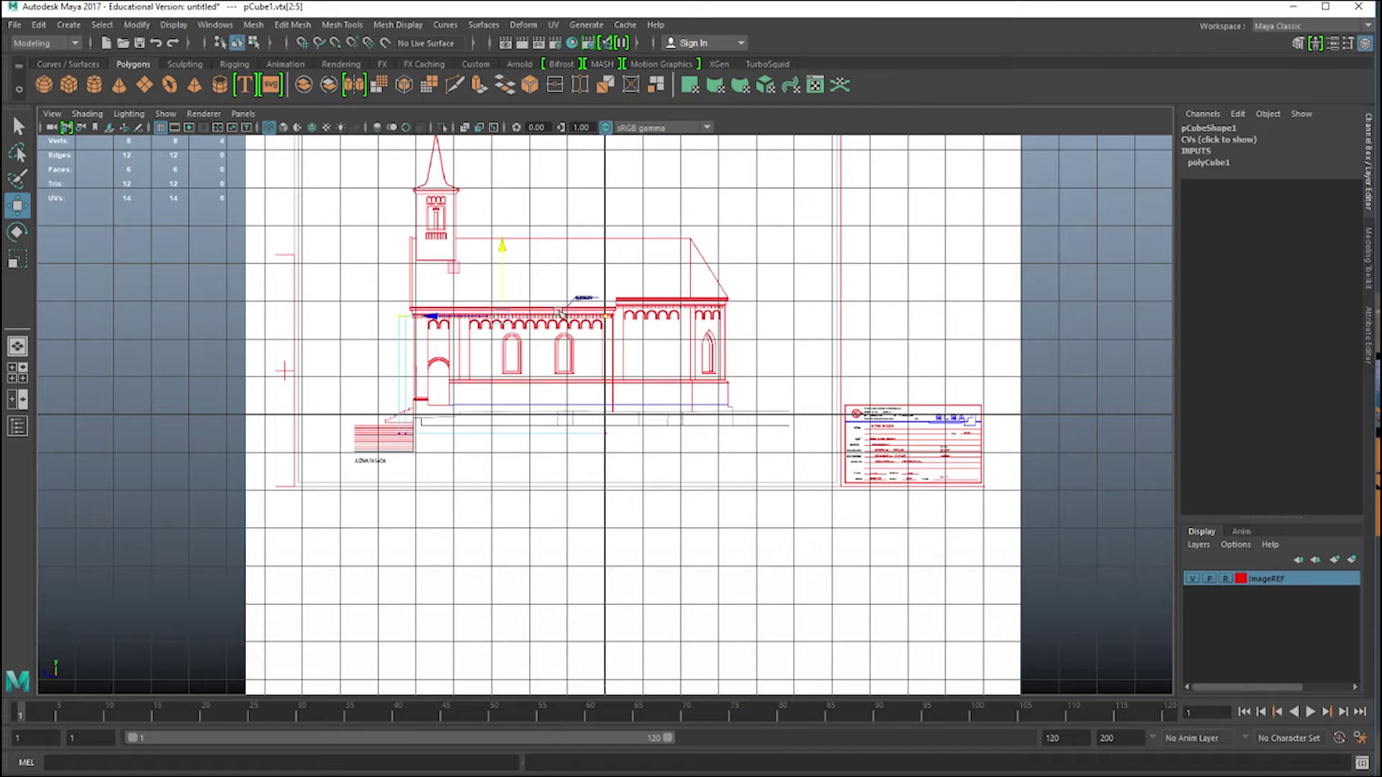
In the side view, raise the cube's bottom vertices to the ground line and fine-tune the top vertices to the cornice.
key(space)
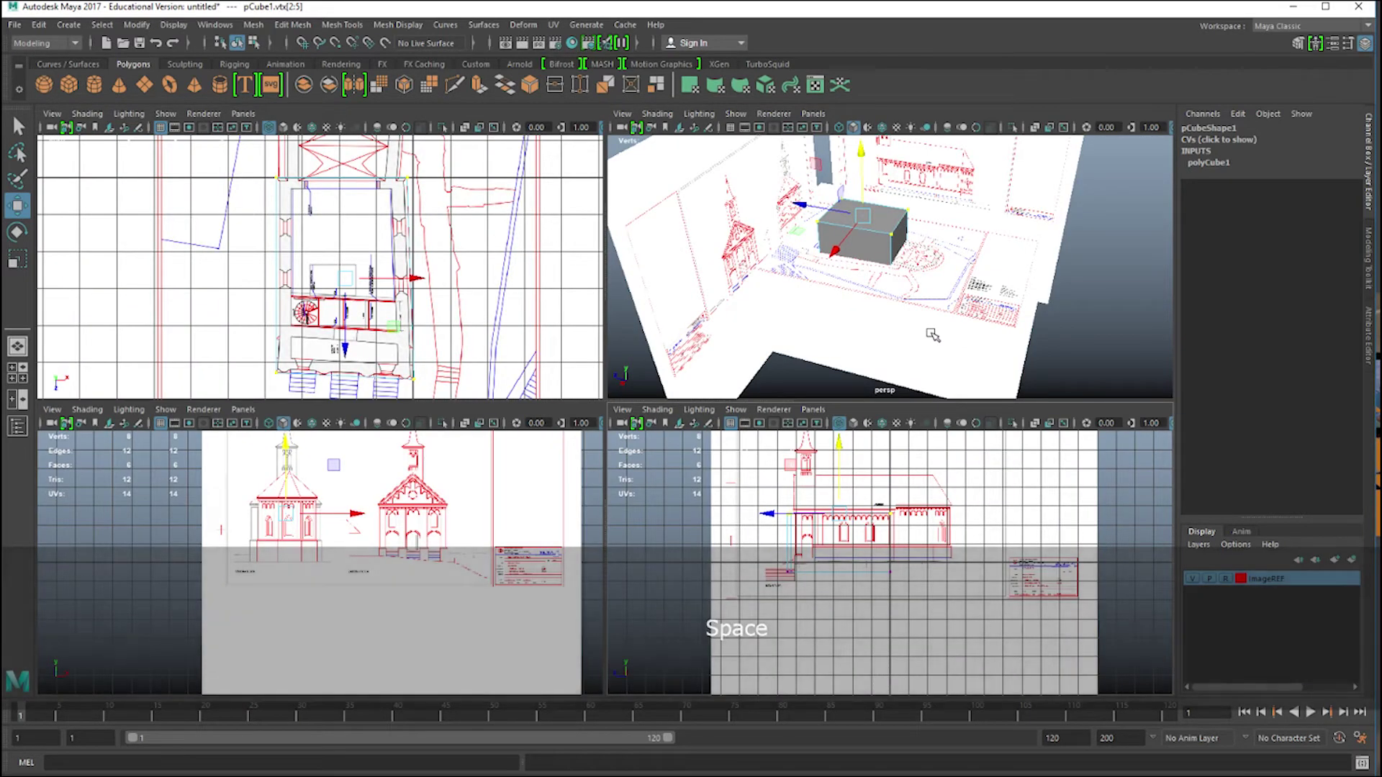
key(space)
alt+drag(617, 458, 650, 397)
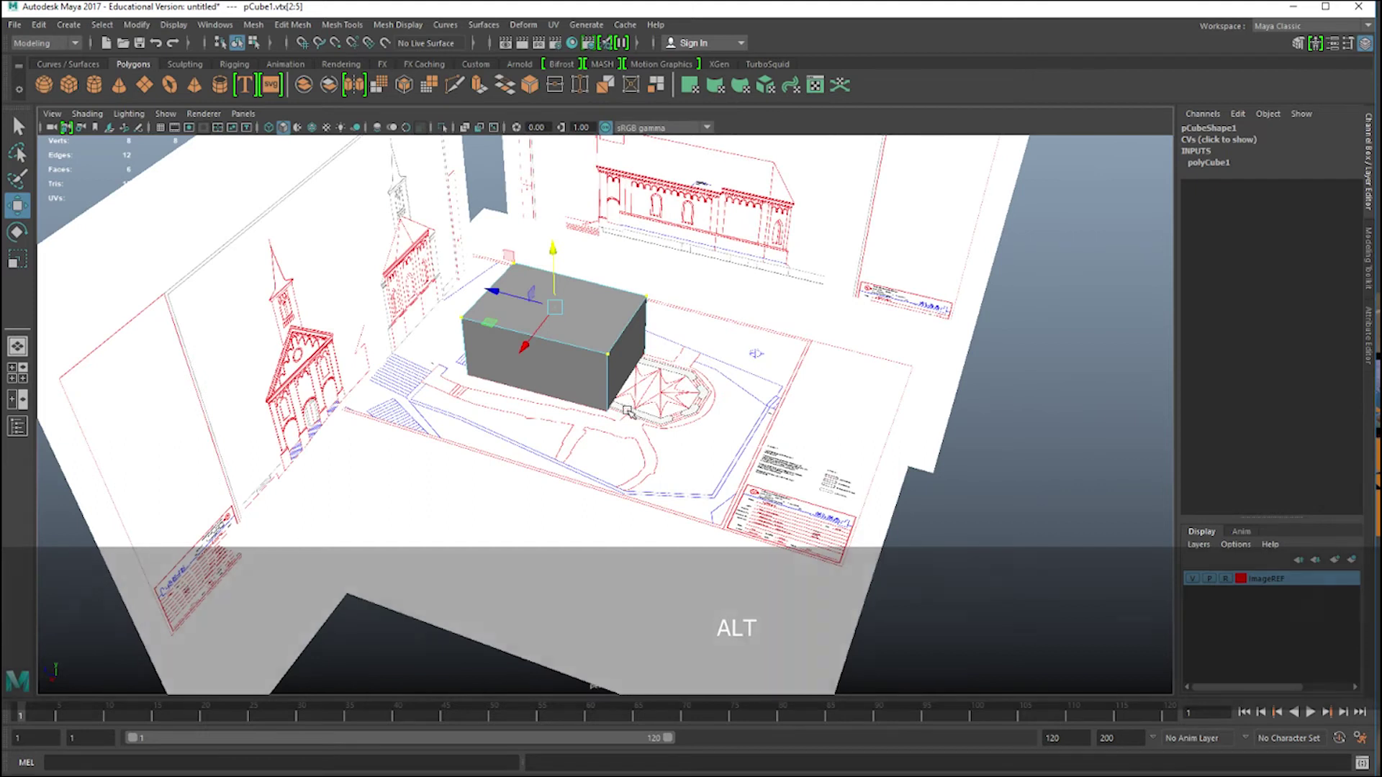
key(space)
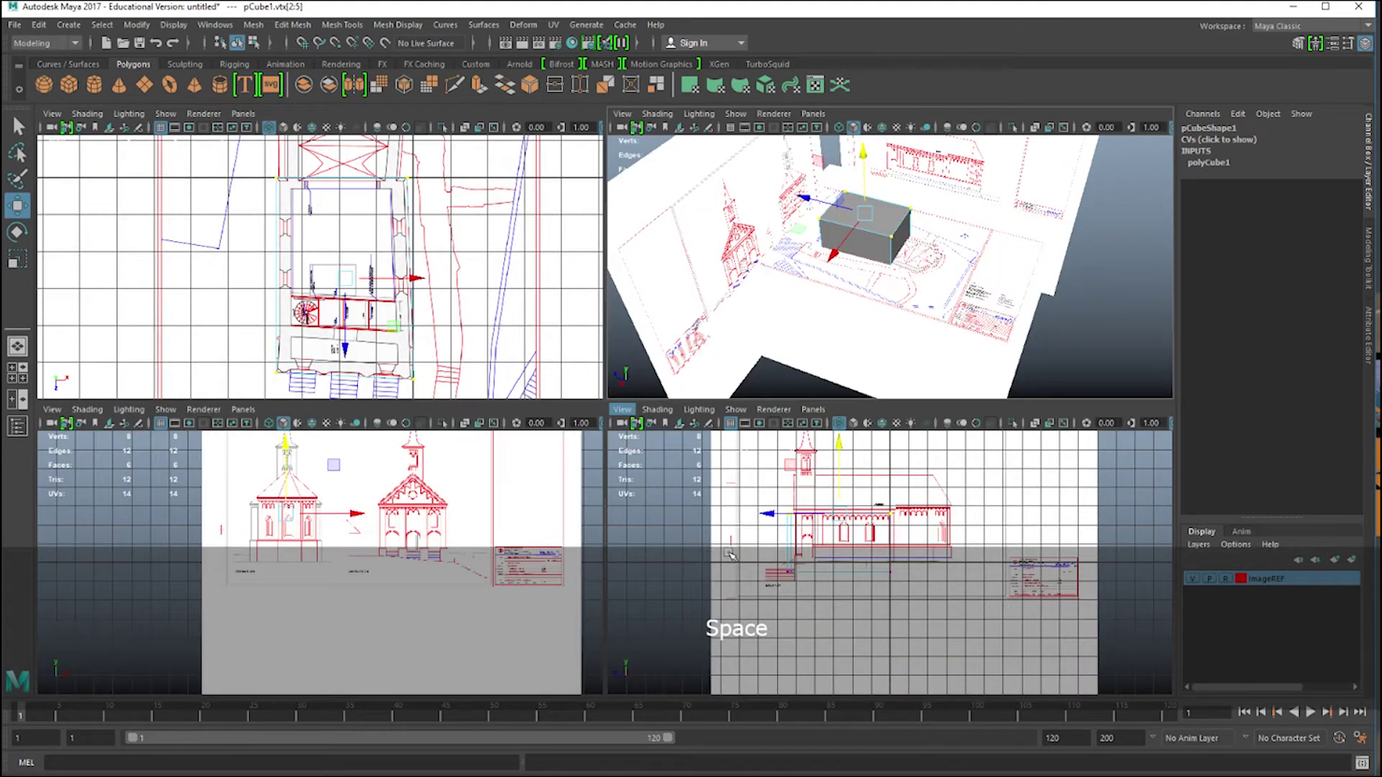
key(space)
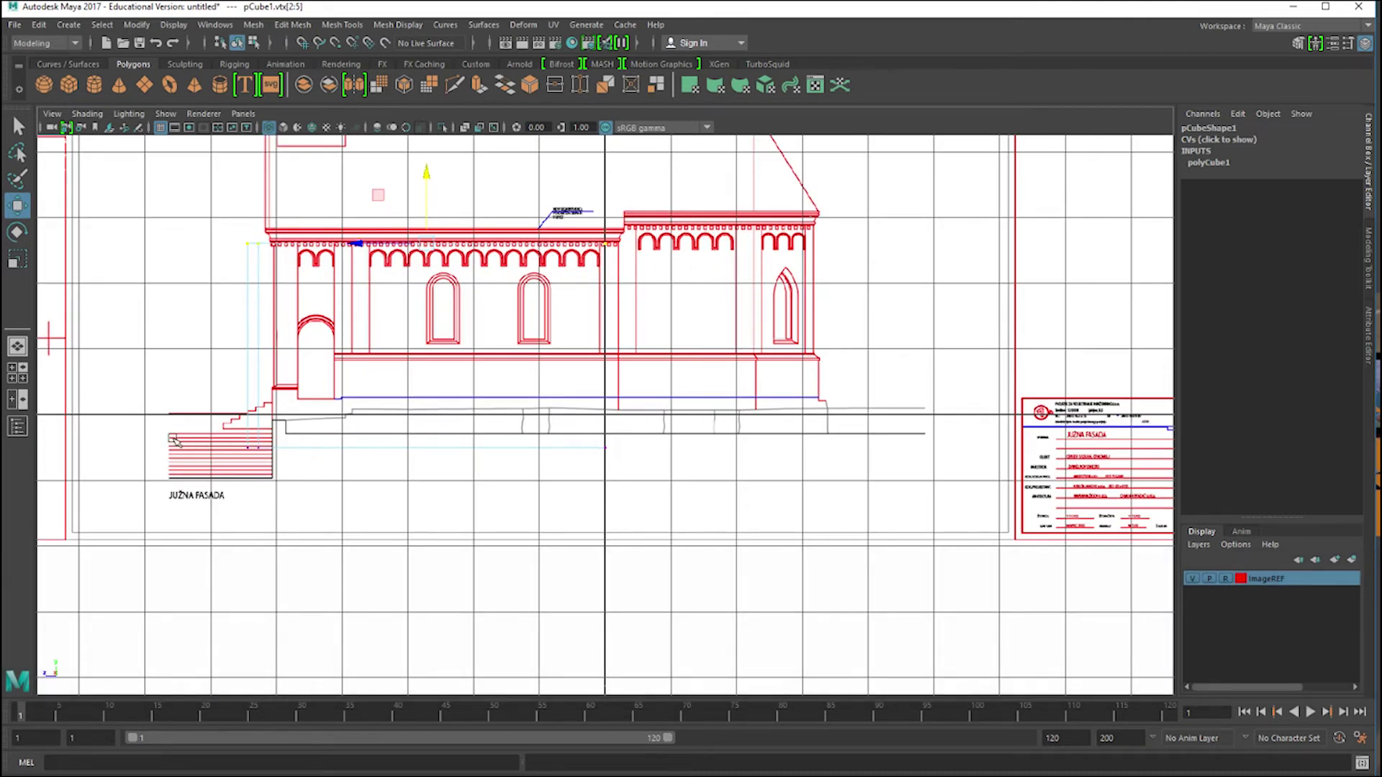
drag(214, 437, 713, 503)
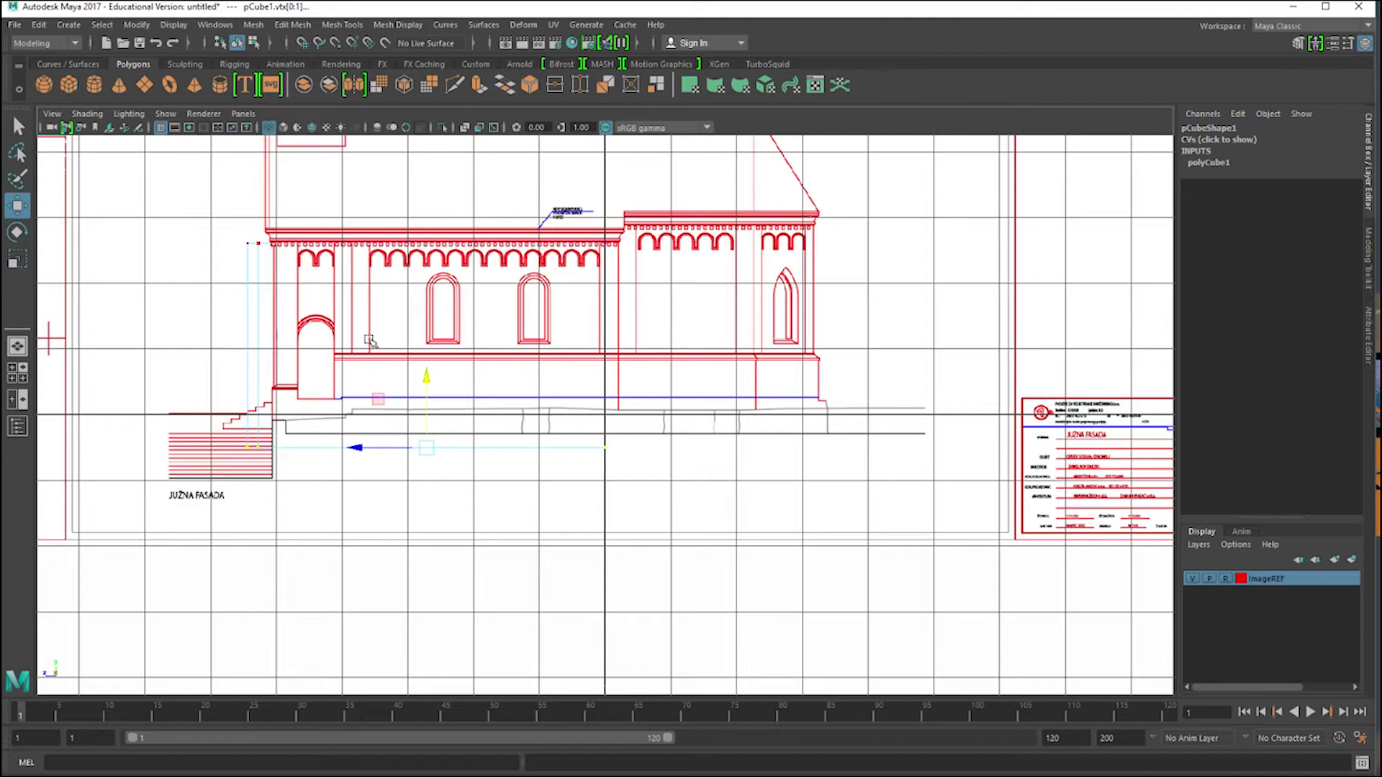
drag(426, 375, 426, 344)
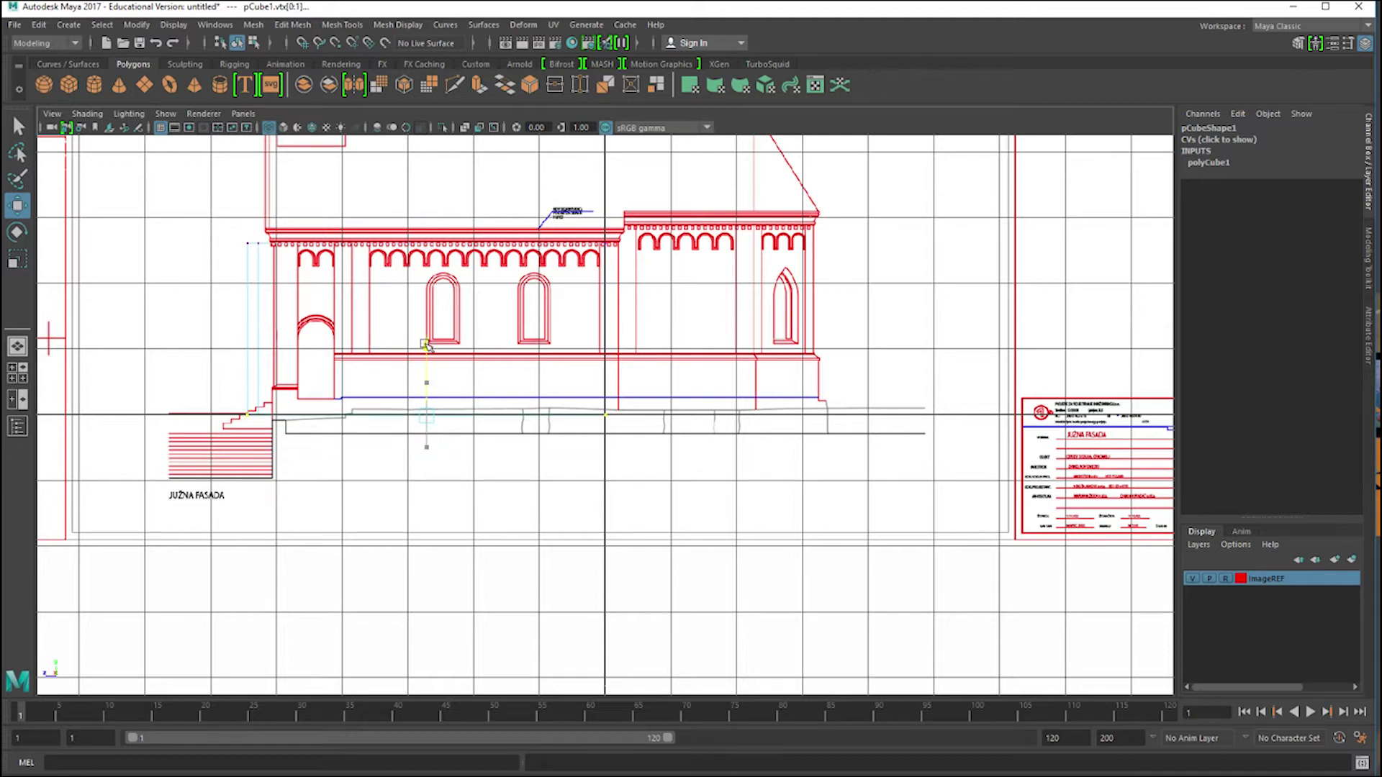
drag(180, 191, 657, 268)
drag(426, 183, 428, 178)
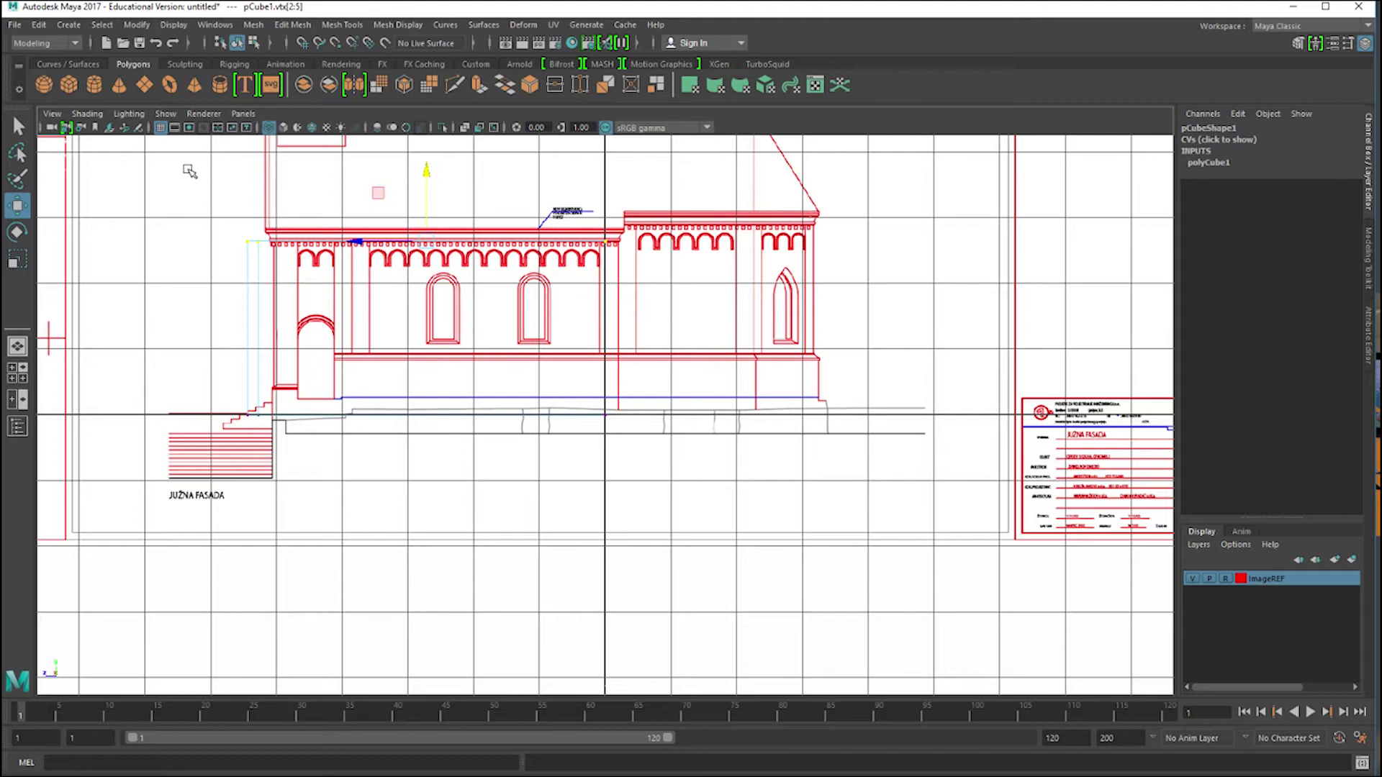
Try to move the cube's front vertices in Z to the front wall of the side elevation.
drag(287, 434, 311, 557)
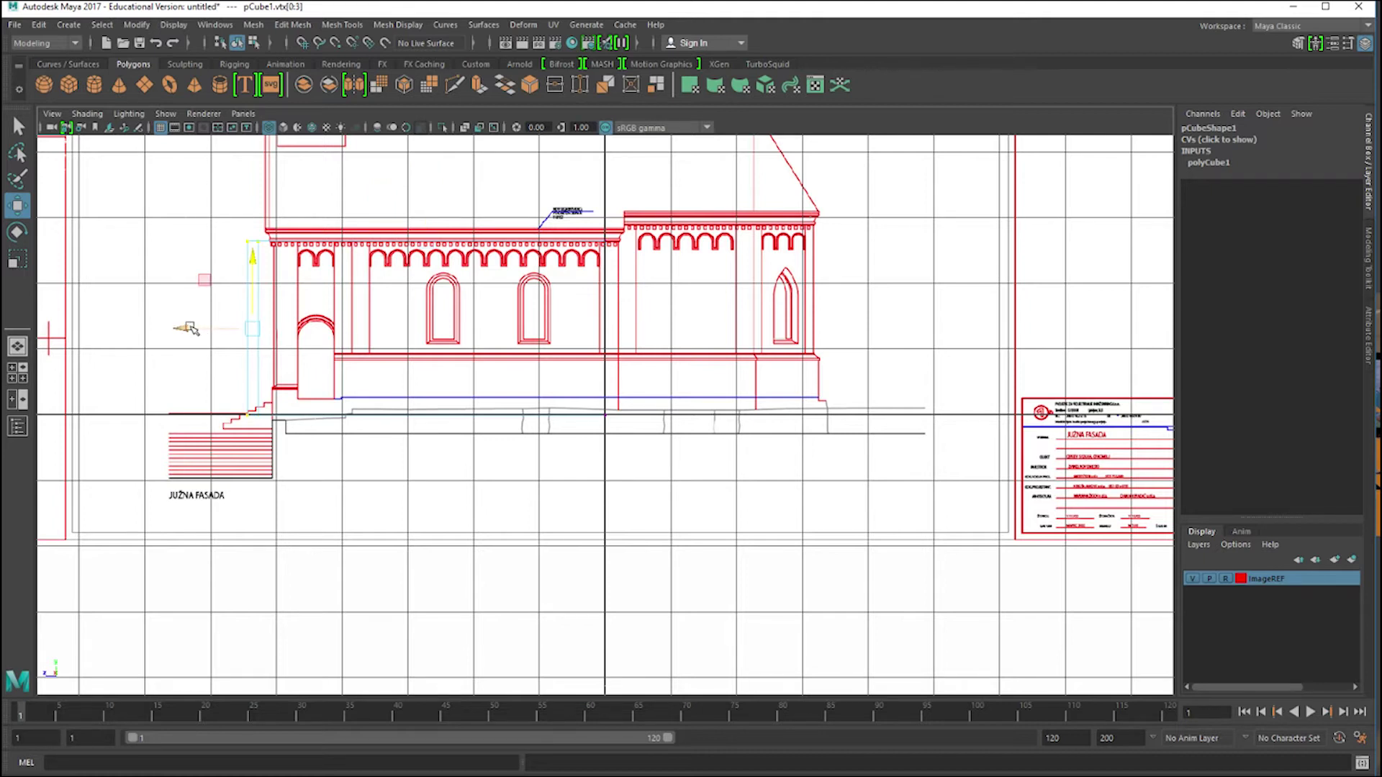
drag(183, 329, 209, 333)
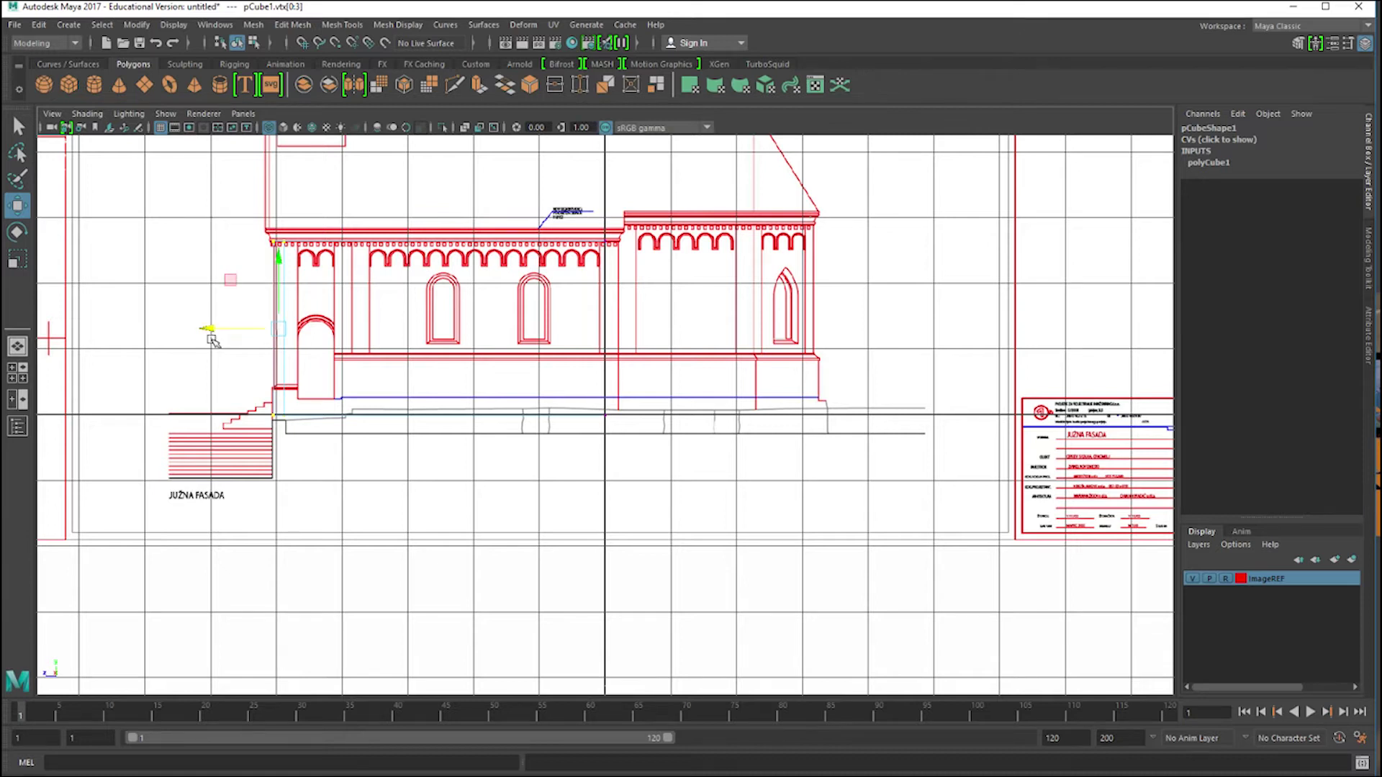
key(ctrl+z)
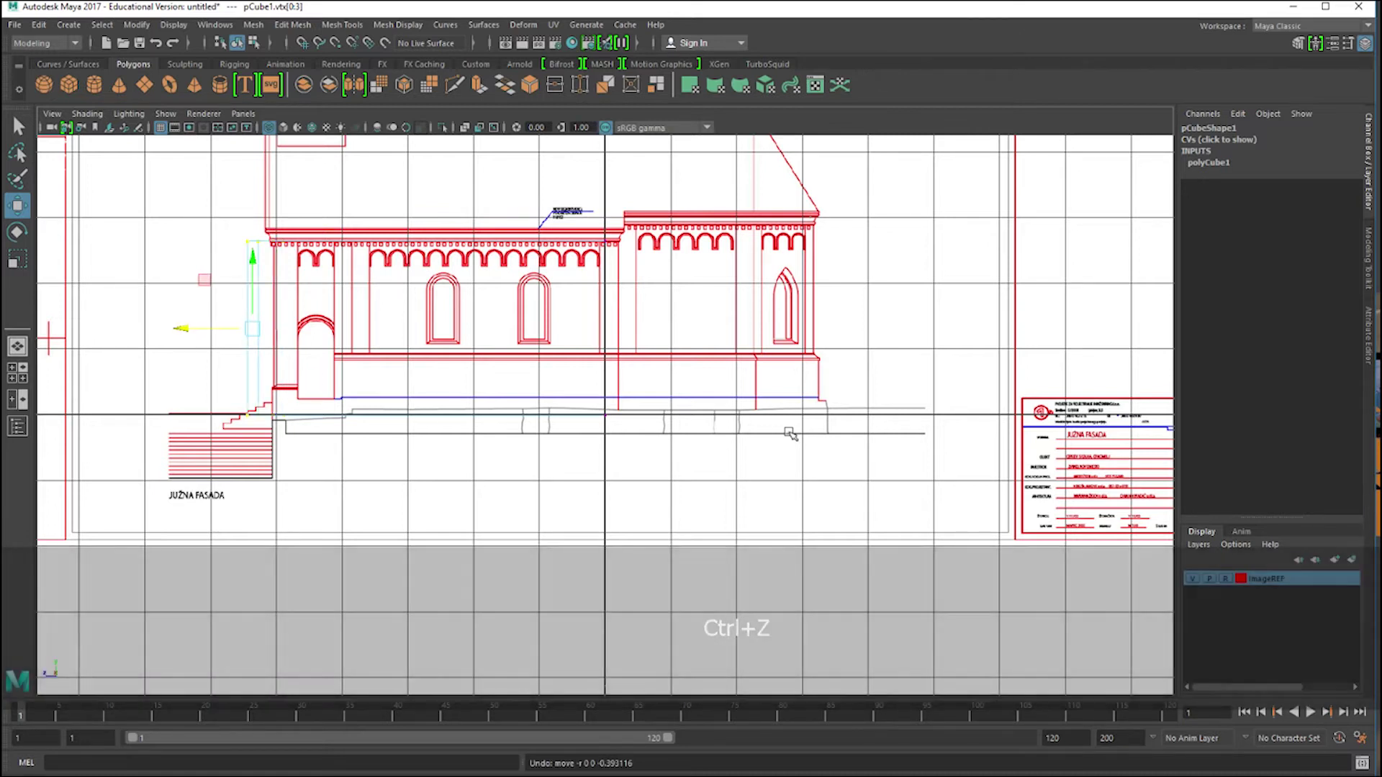
In the perspective view, insert two lengthwise edge loops in the cube, one close to each long side wall.
key(space)
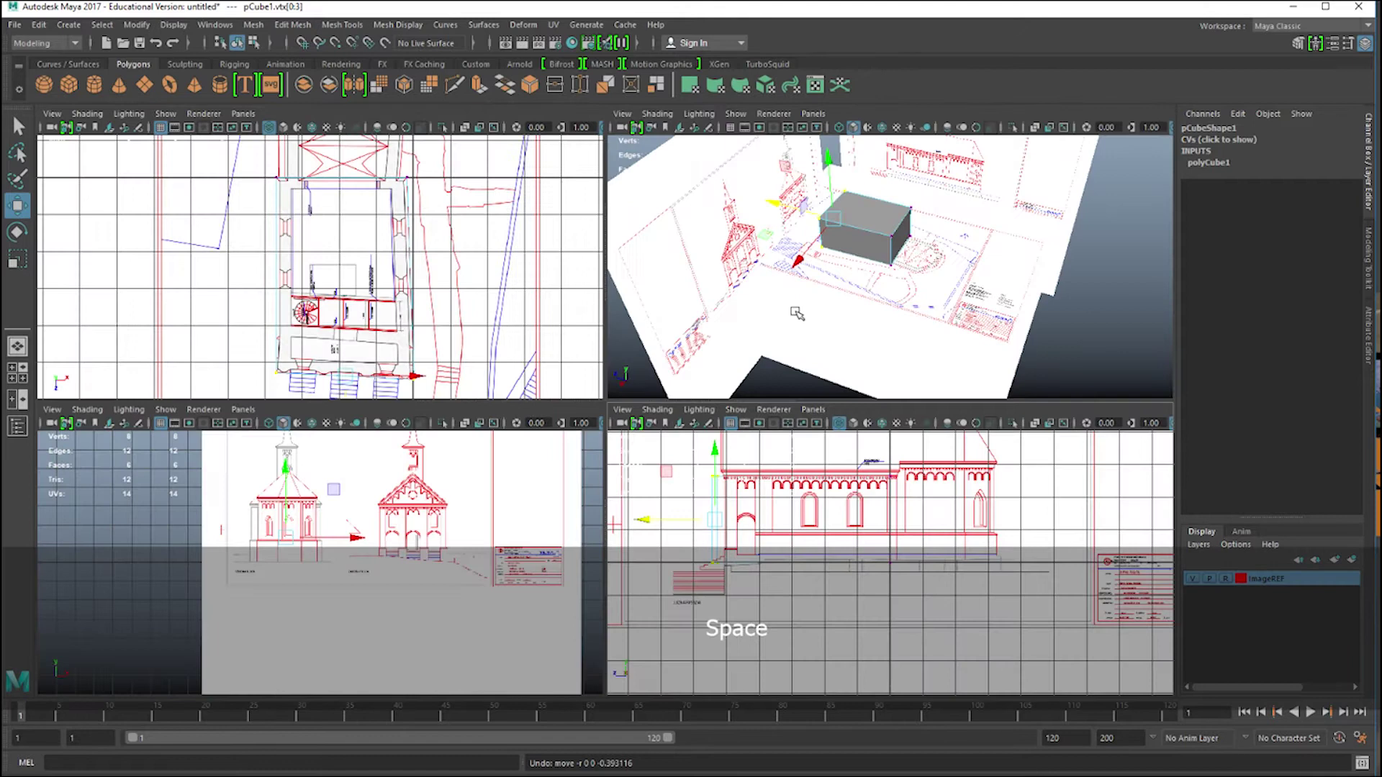
key(space)
alt+drag(769, 330, 862, 435)
alt+drag(777, 413, 791, 367)
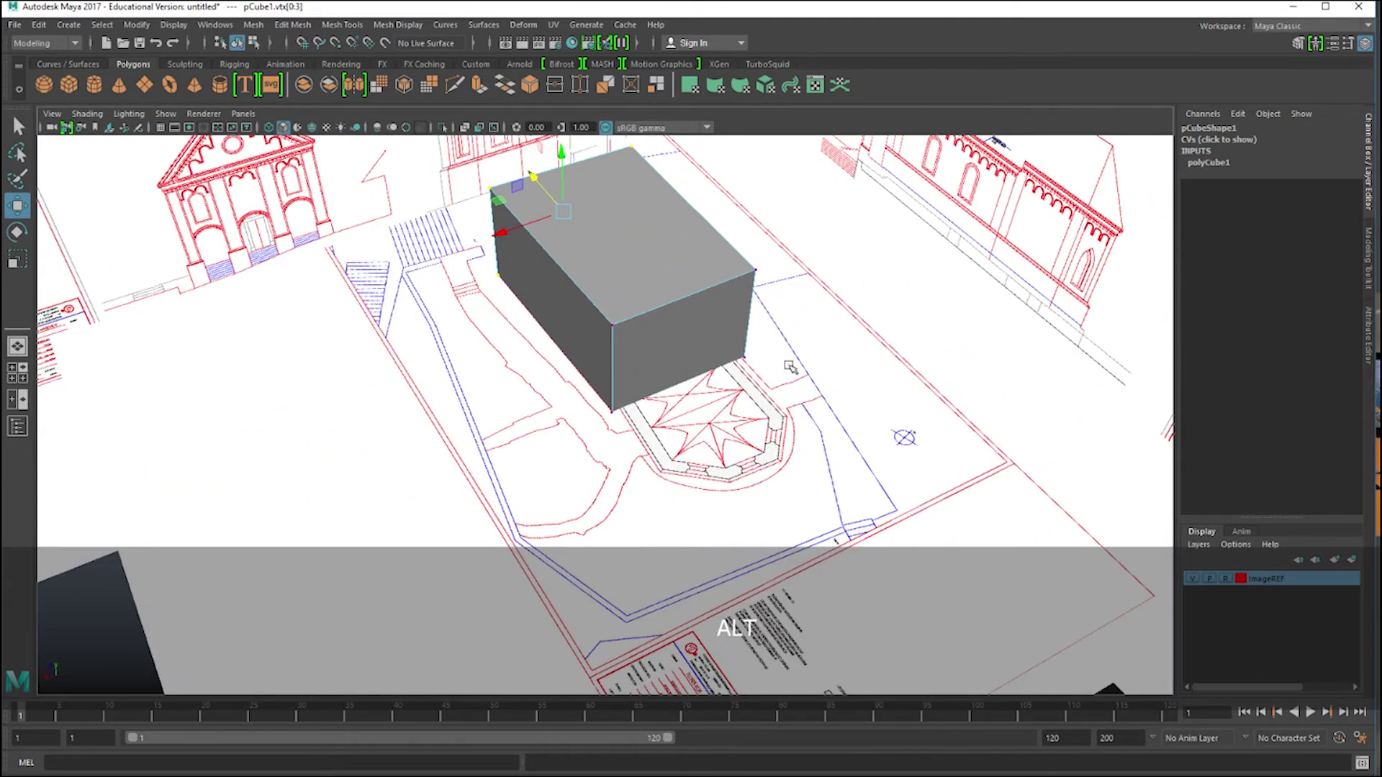
click(792, 368)
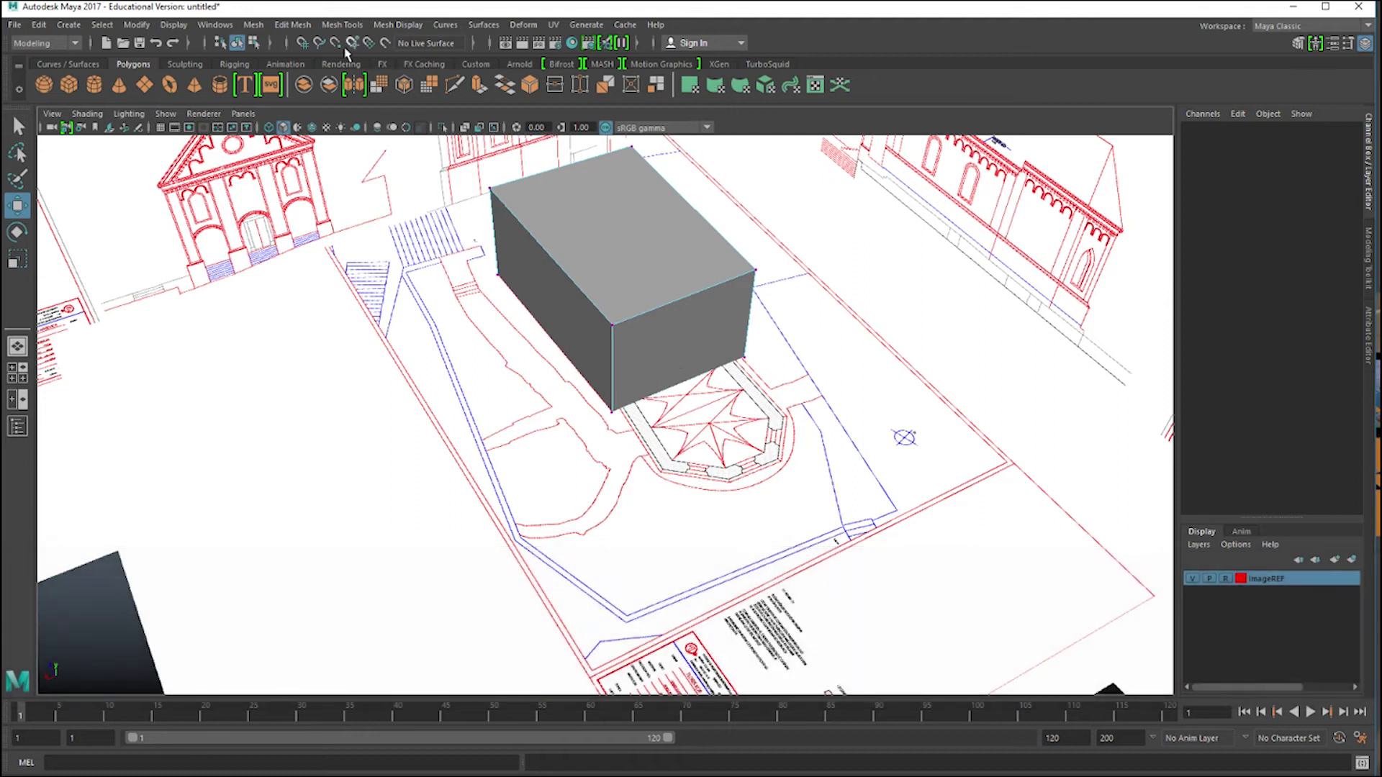
scroll(655, 444, up, 3)
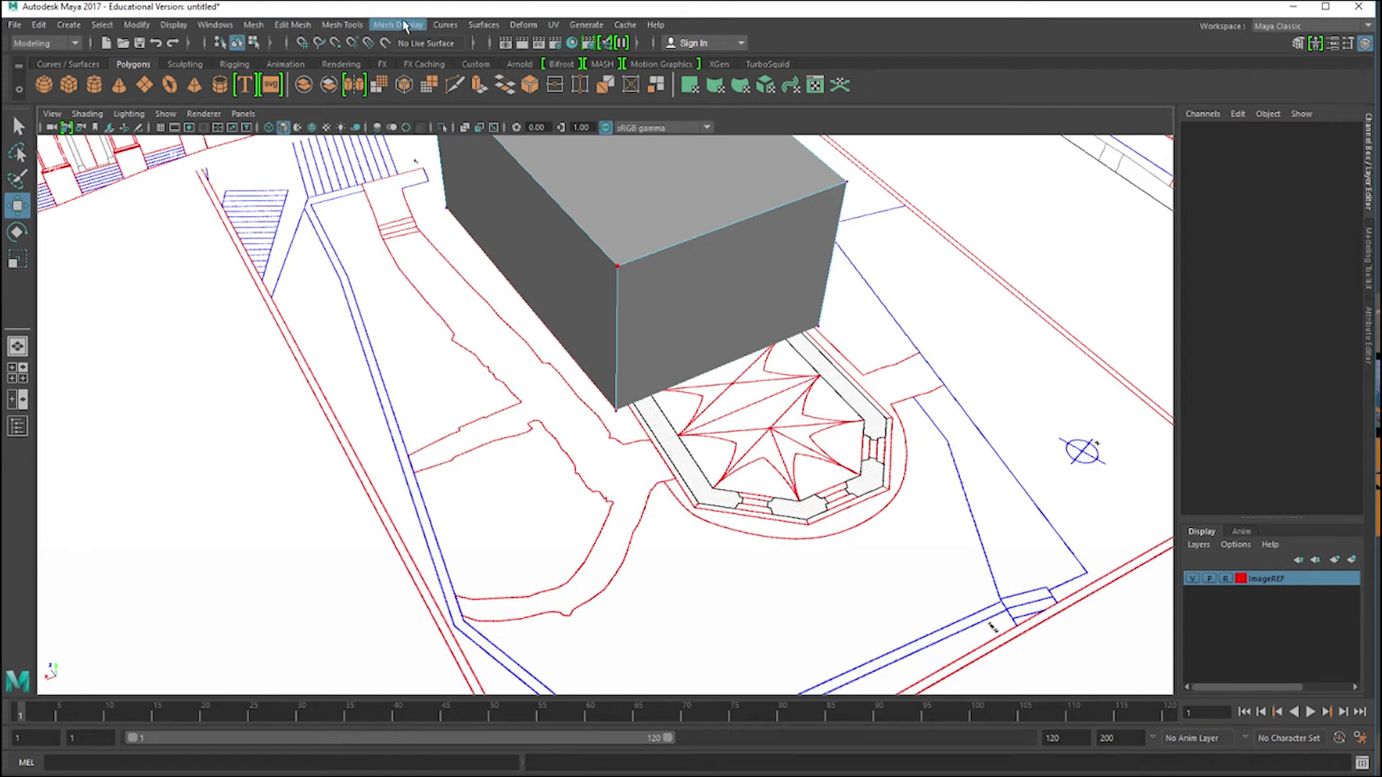
click(342, 25)
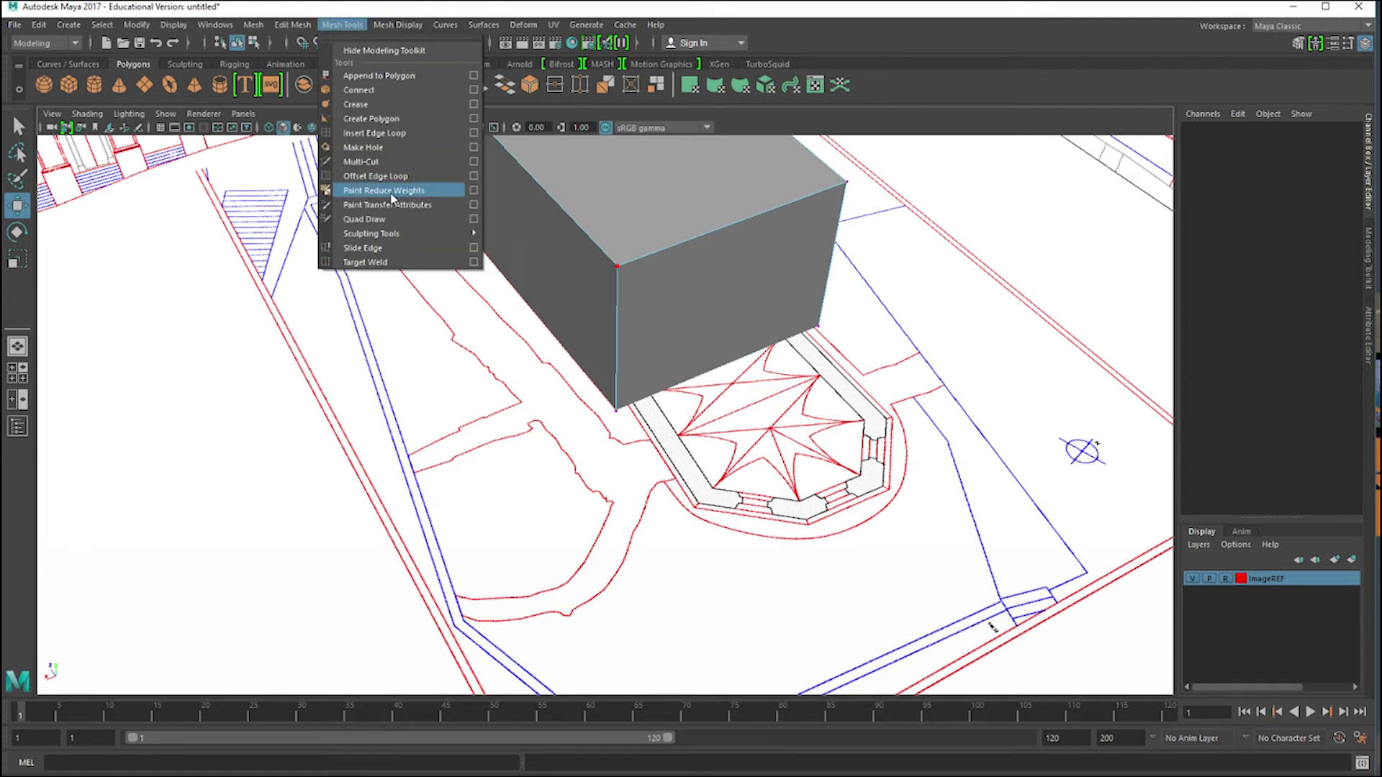
click(409, 133)
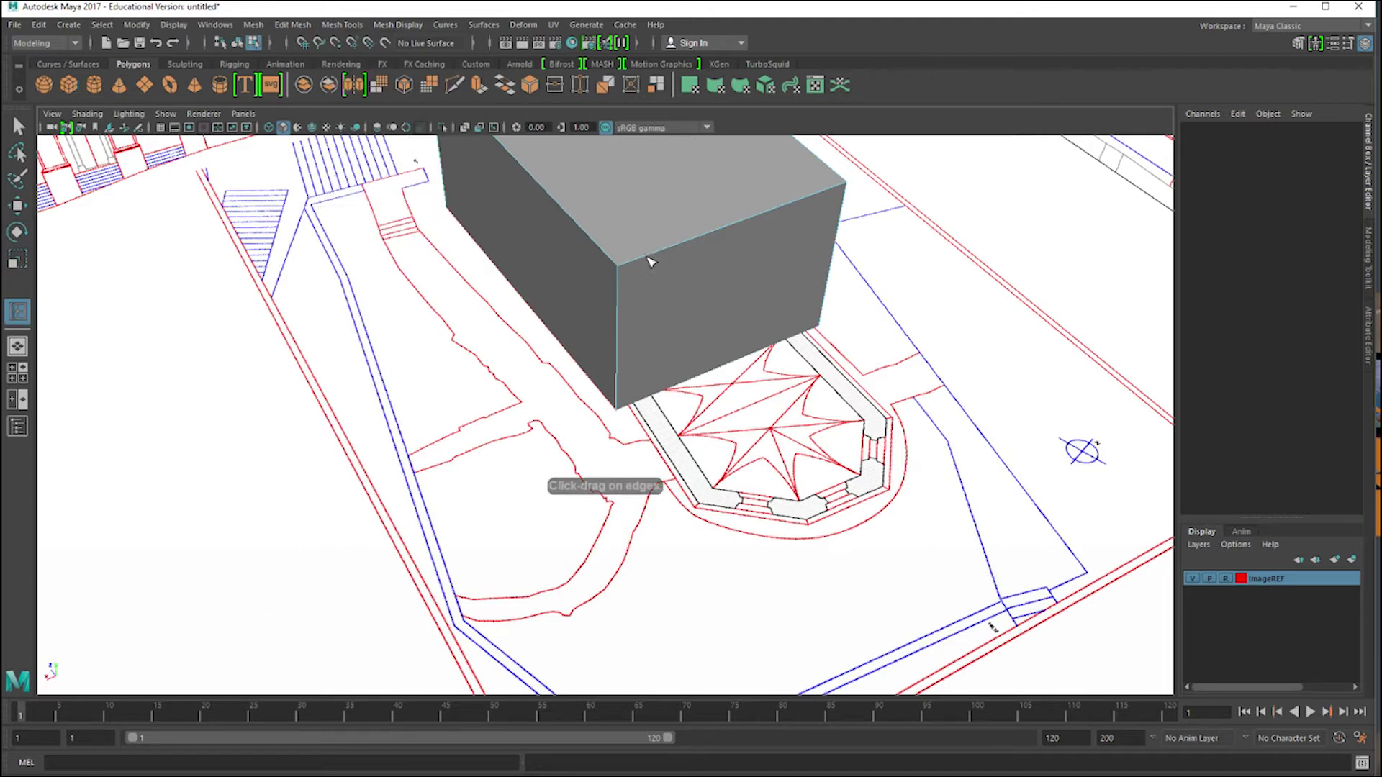
mouse_move(651, 253)
mouse_down()
mouse_move(630, 268)
mouse_move(658, 264)
mouse_up()
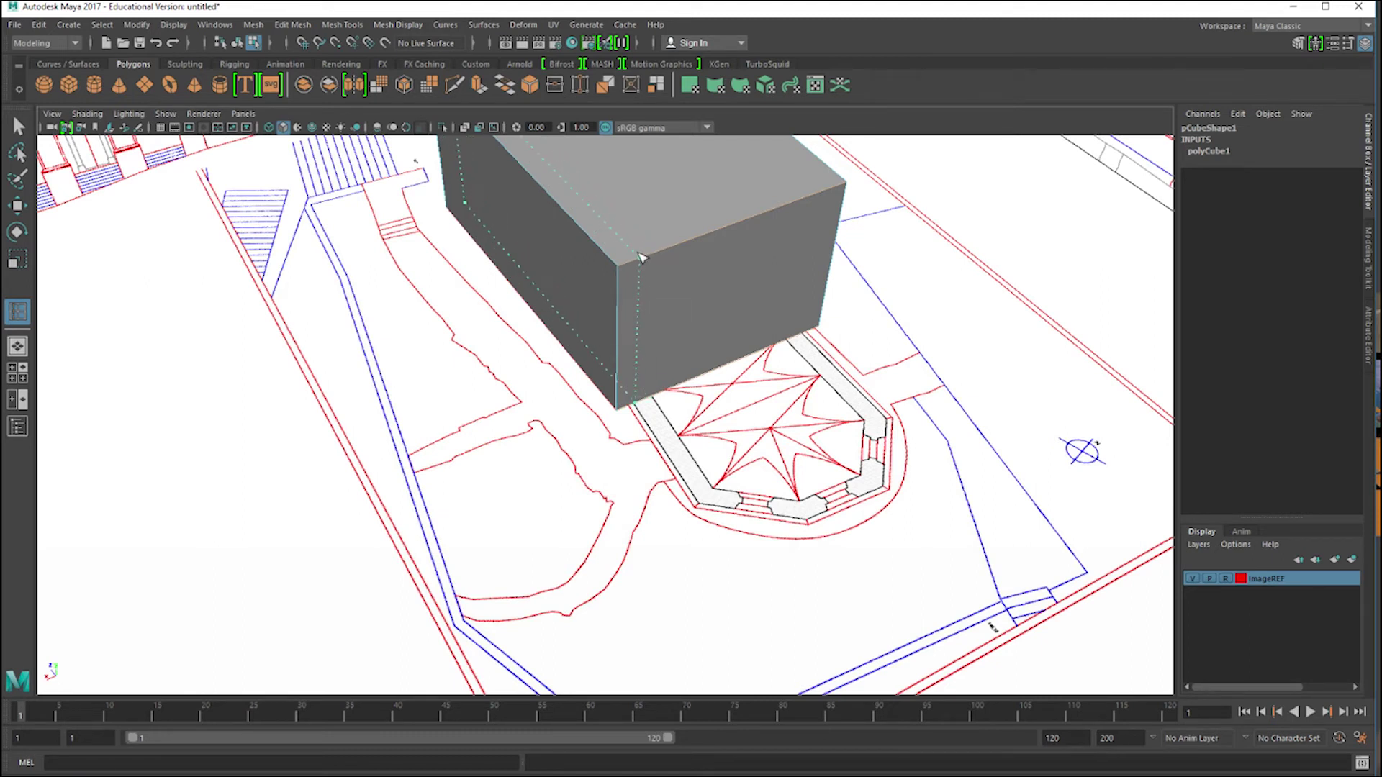
drag(632, 257, 625, 257)
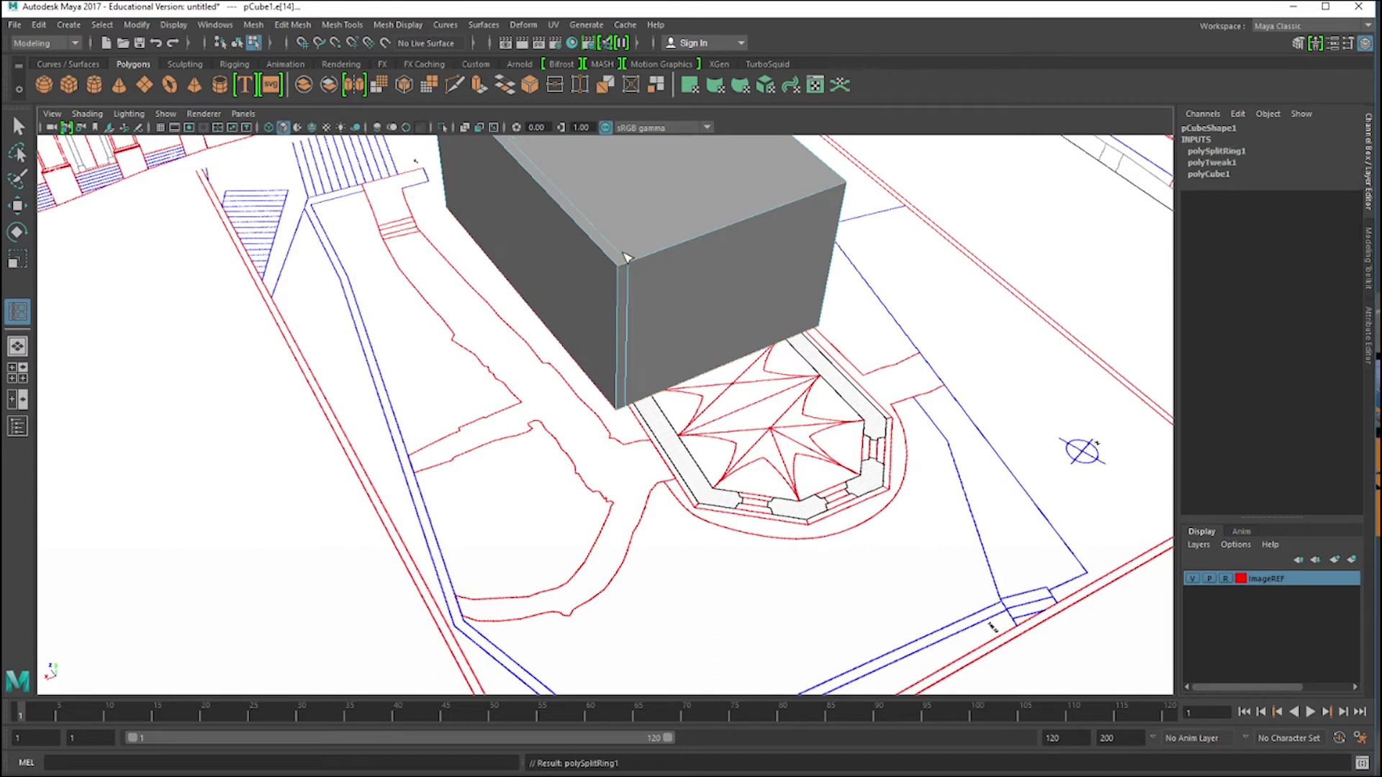
drag(814, 200, 828, 193)
drag(833, 185, 831, 184)
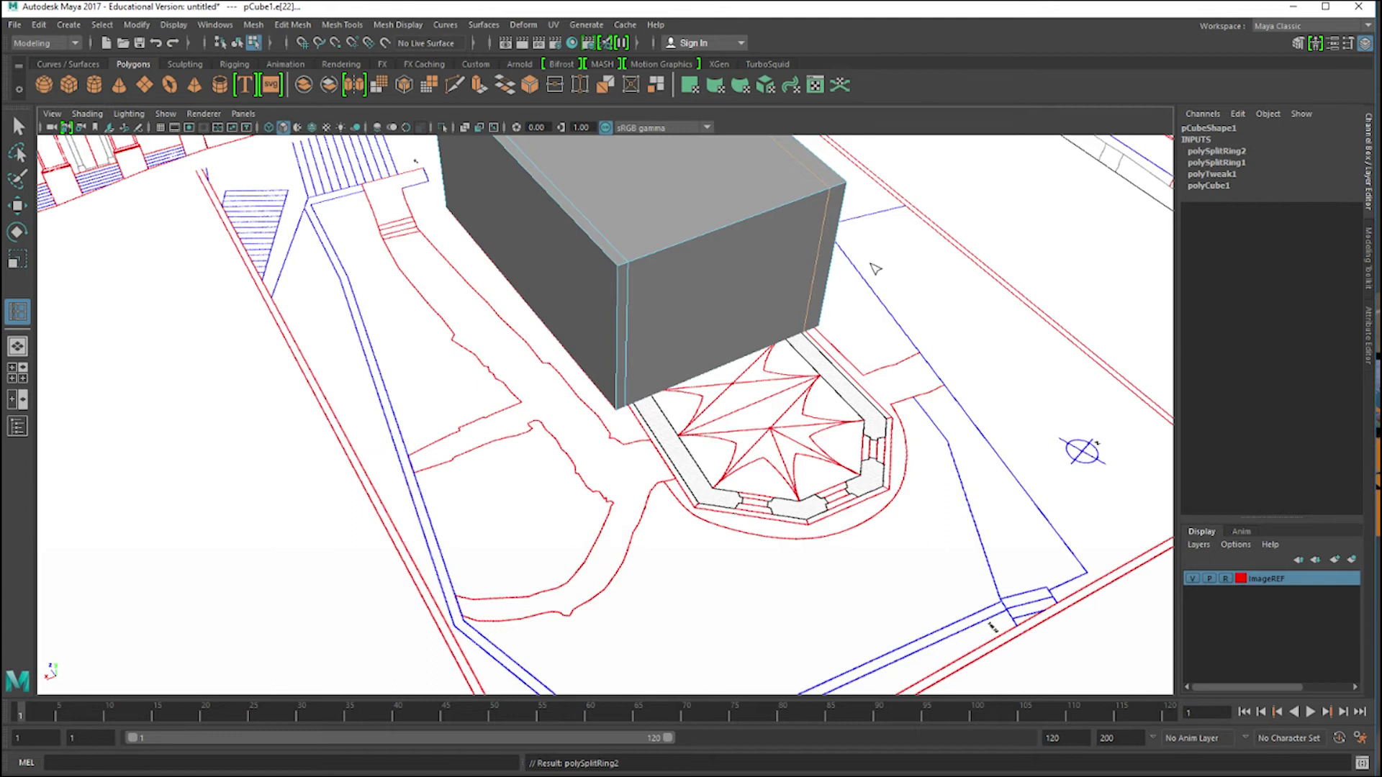
Slide the two lengthwise edge loops with Slide Edge to match the chancel wall lines on the plan.
alt+drag(873, 267, 846, 259)
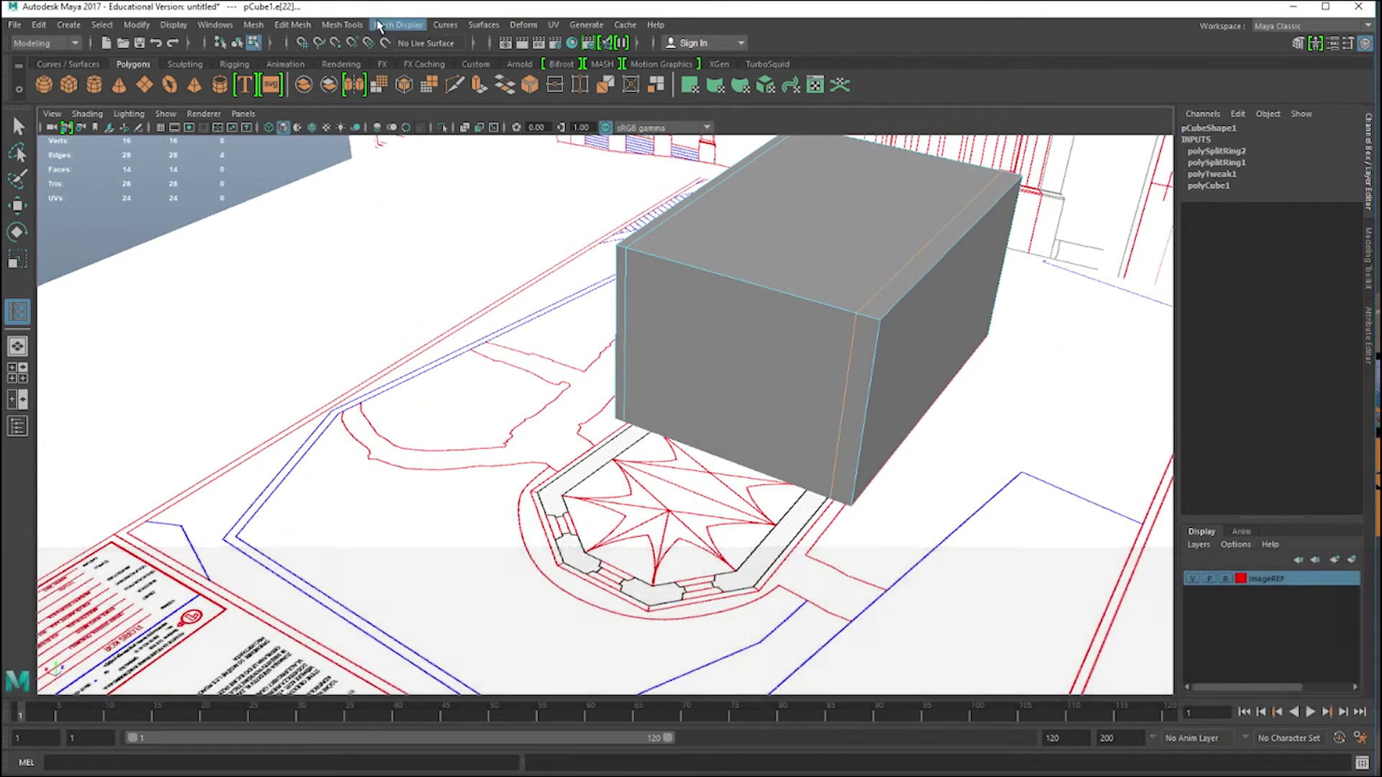
click(344, 25)
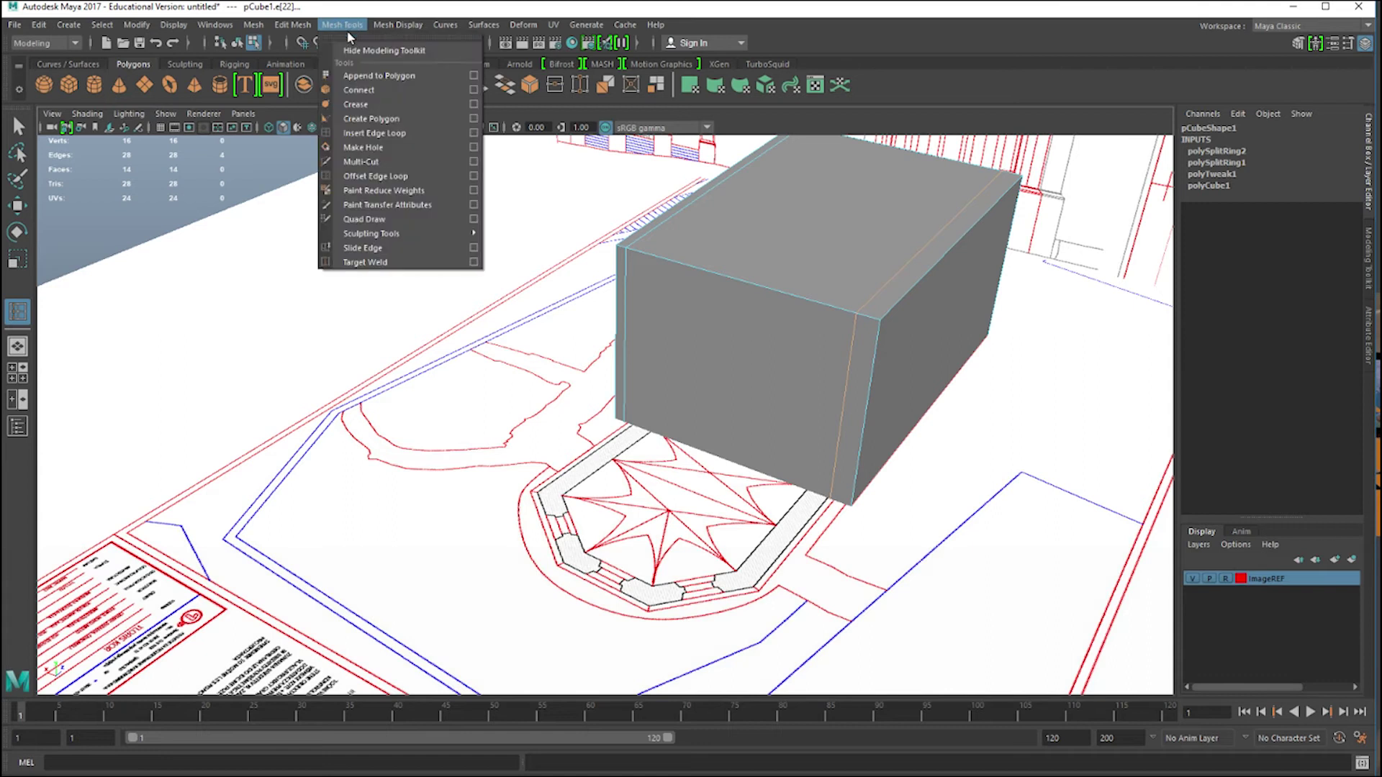
click(404, 248)
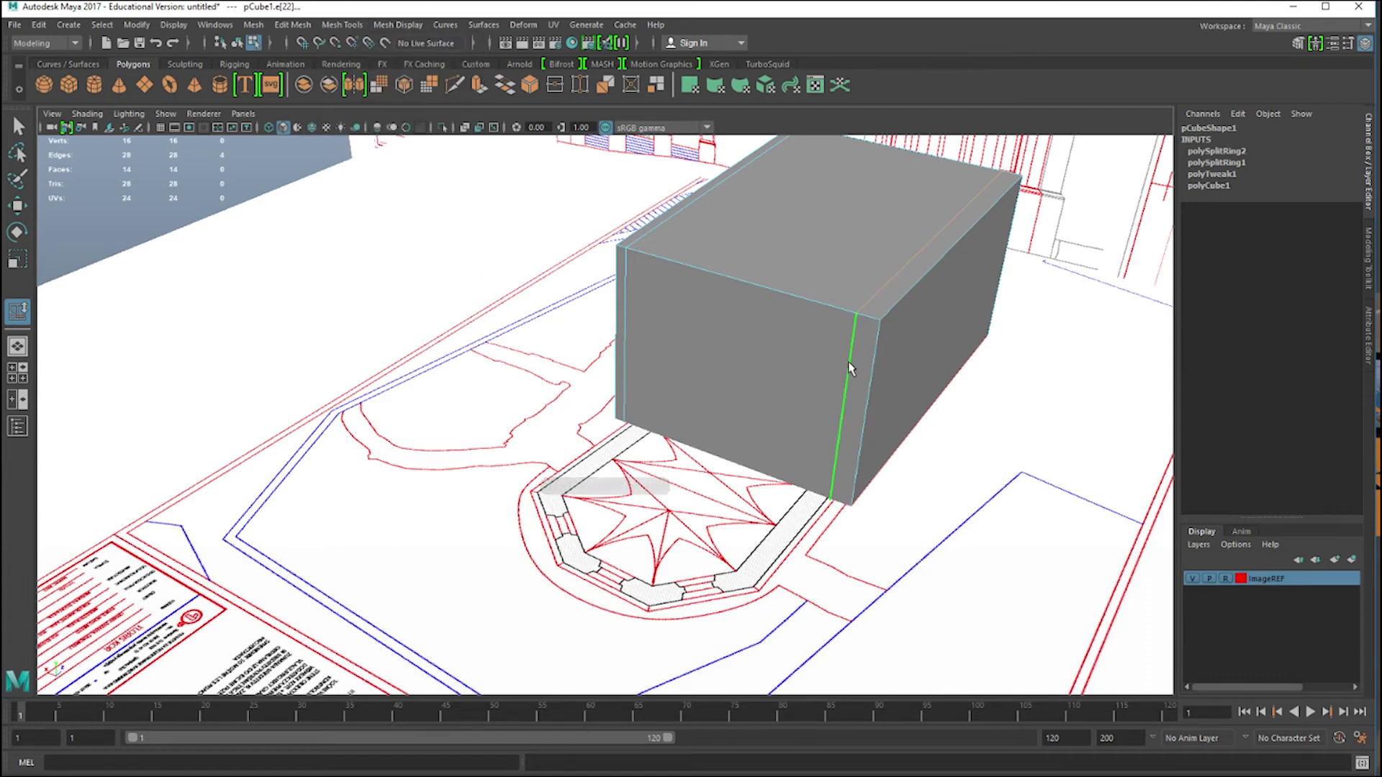
middle_drag(852, 366, 871, 360)
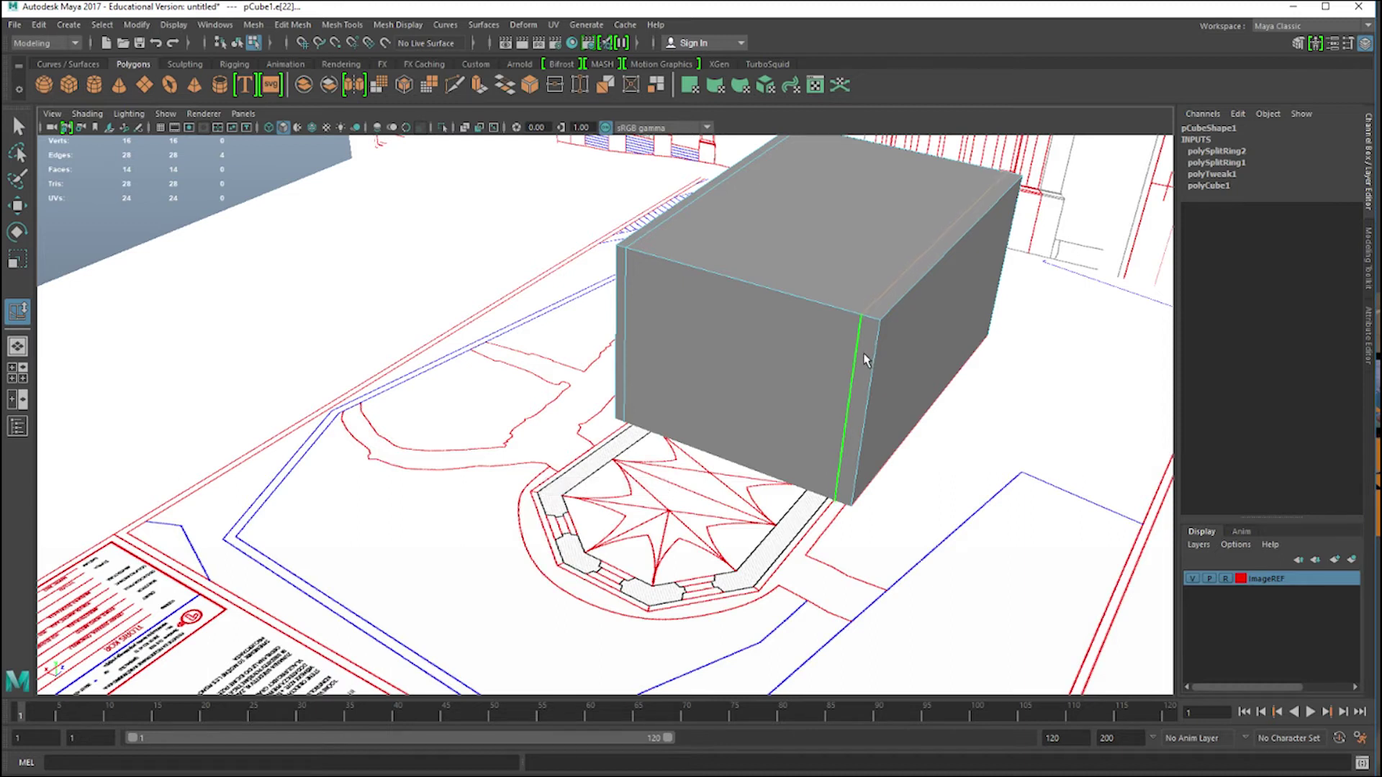
click(624, 338)
alt+drag(629, 345, 652, 392)
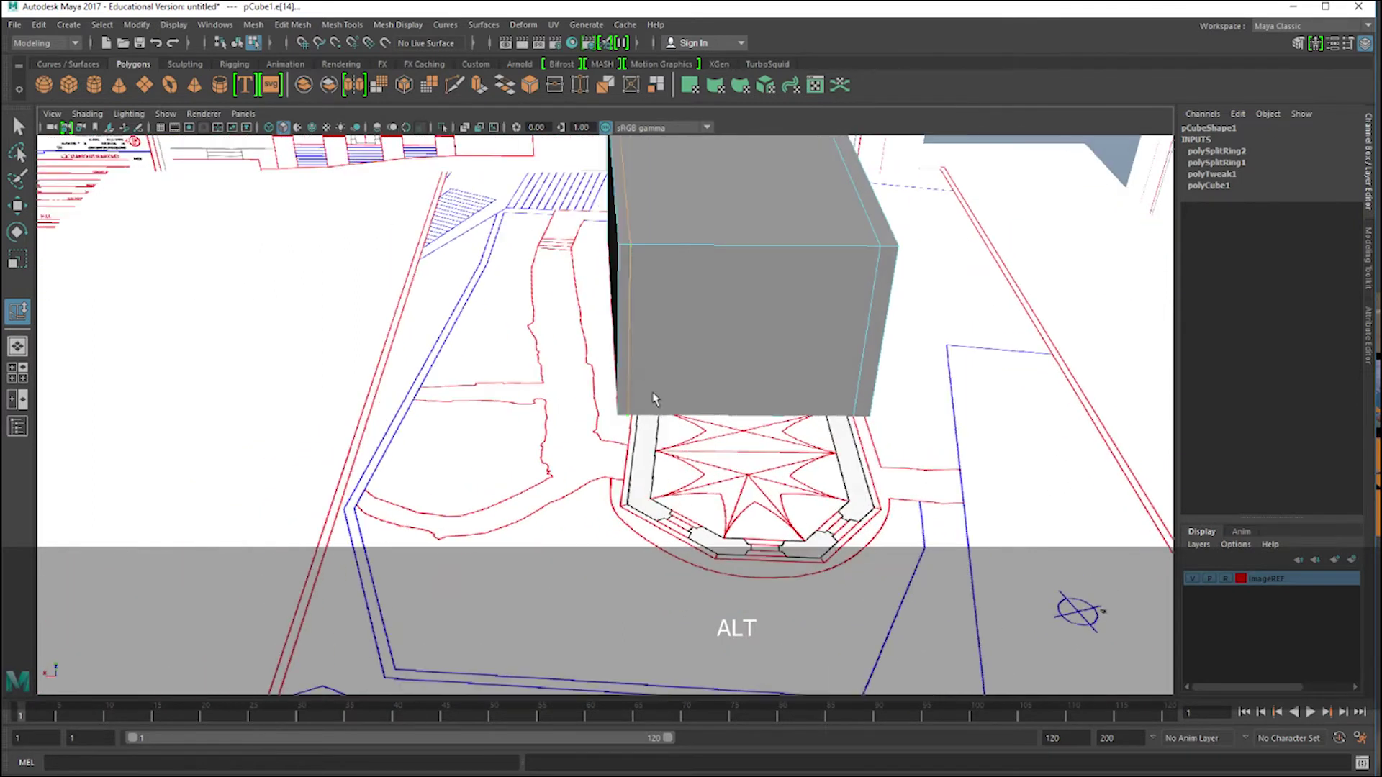
alt+drag(630, 330, 789, 367)
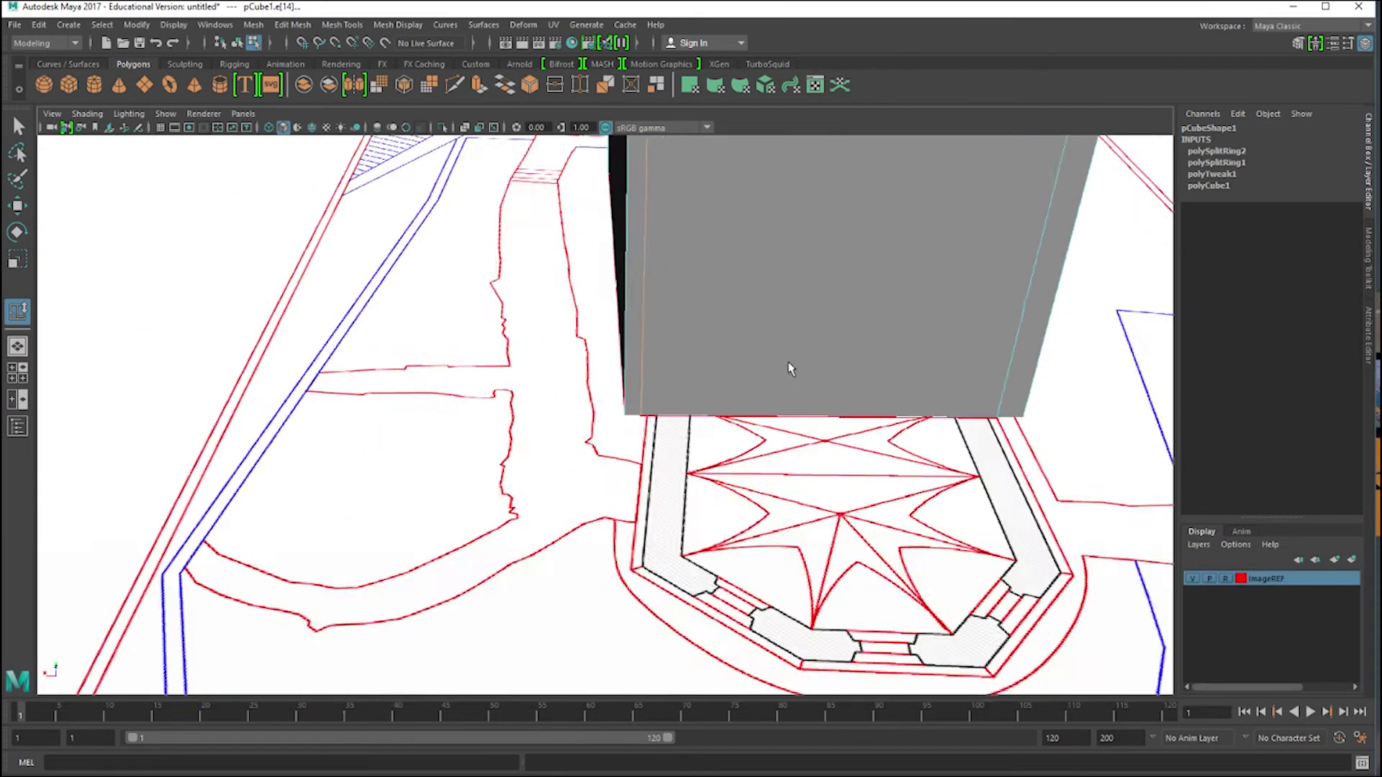
Extrude the wide end face between the two loops over the chancel plan with a Local Translate Z of about 1.948.
key(q)
right_drag(720, 346, 727, 404)
click(694, 348)
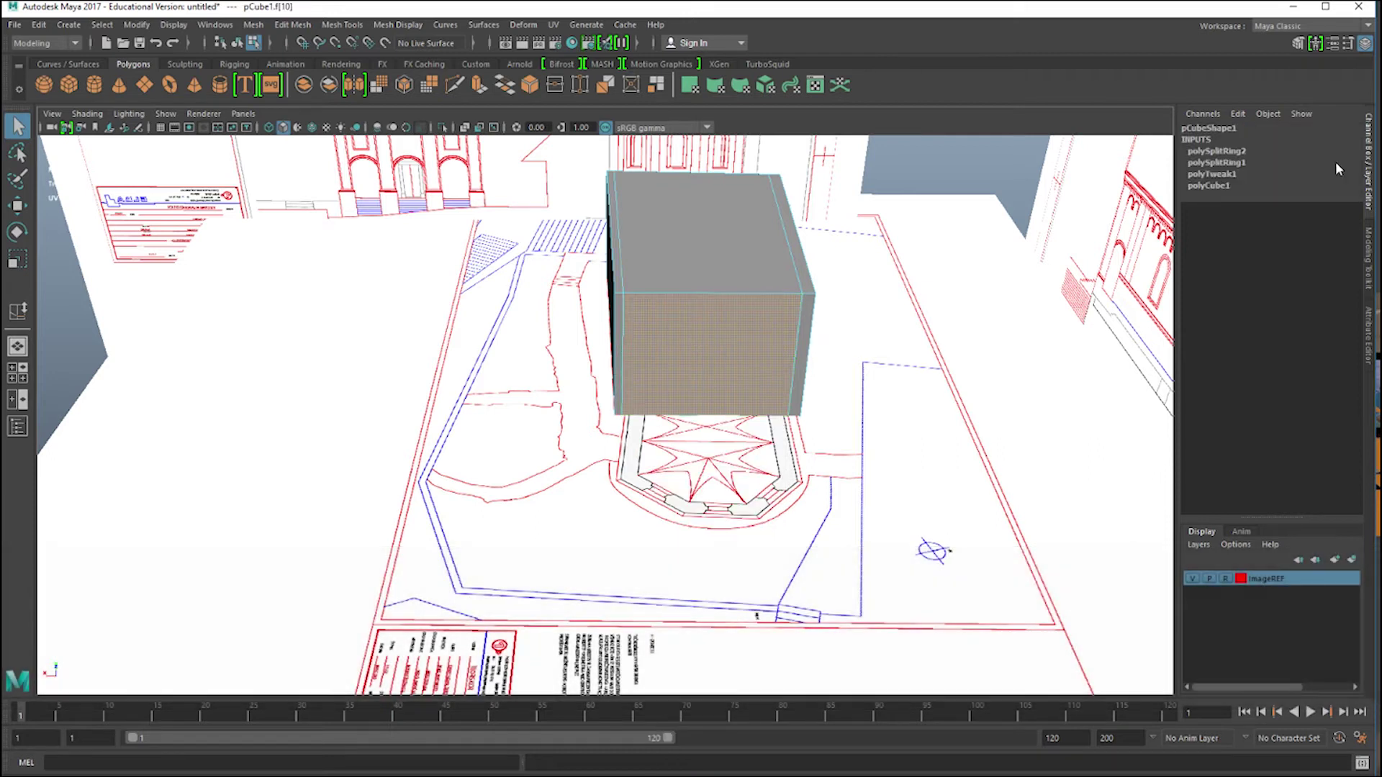
click(1368, 268)
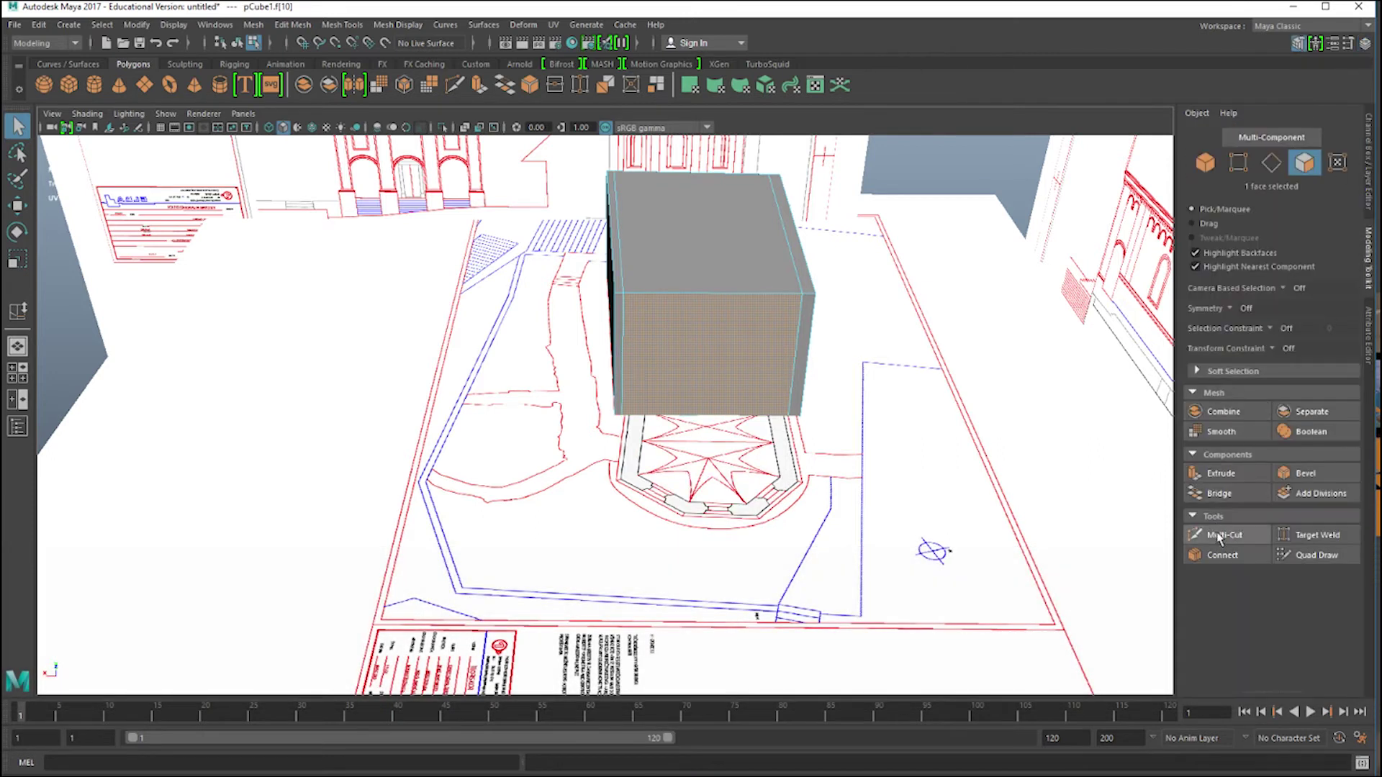
click(1241, 474)
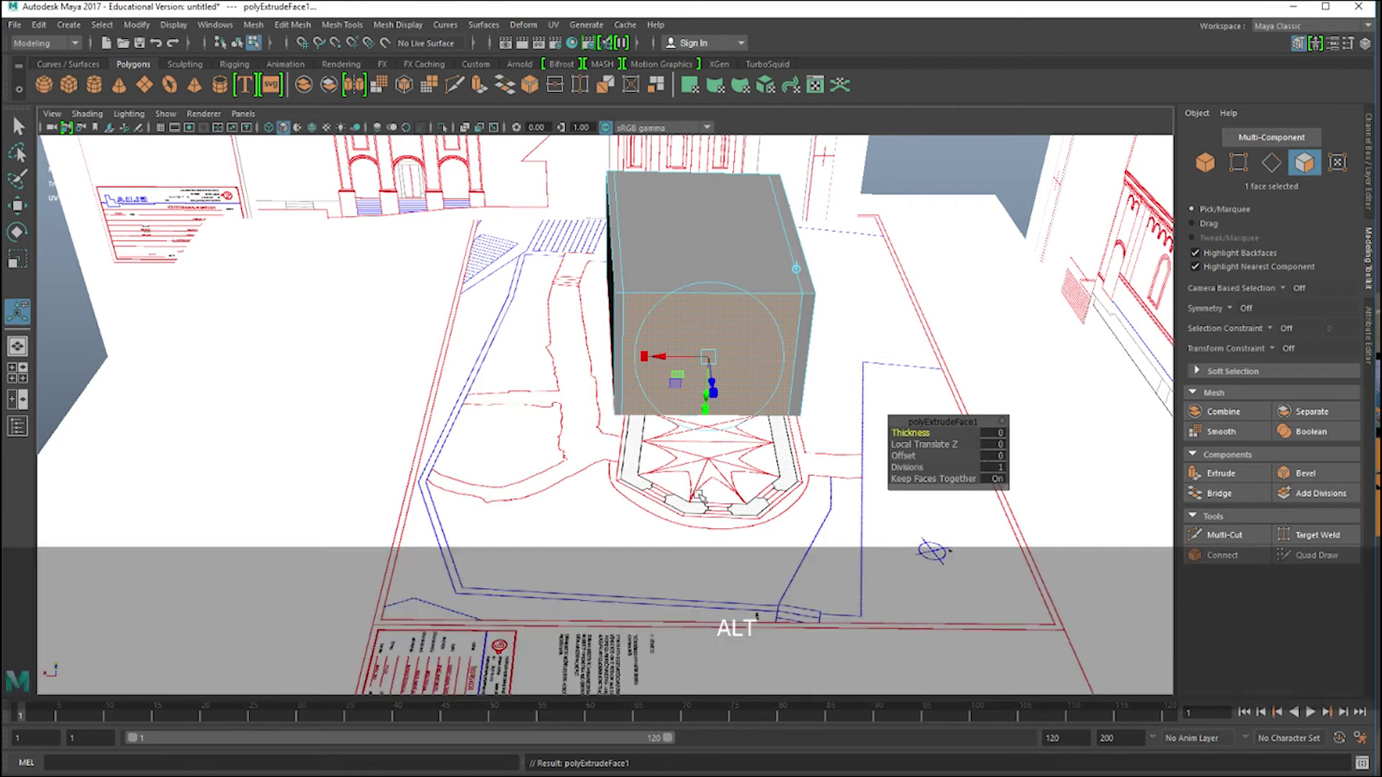
alt+drag(772, 456, 798, 499)
drag(716, 333, 796, 369)
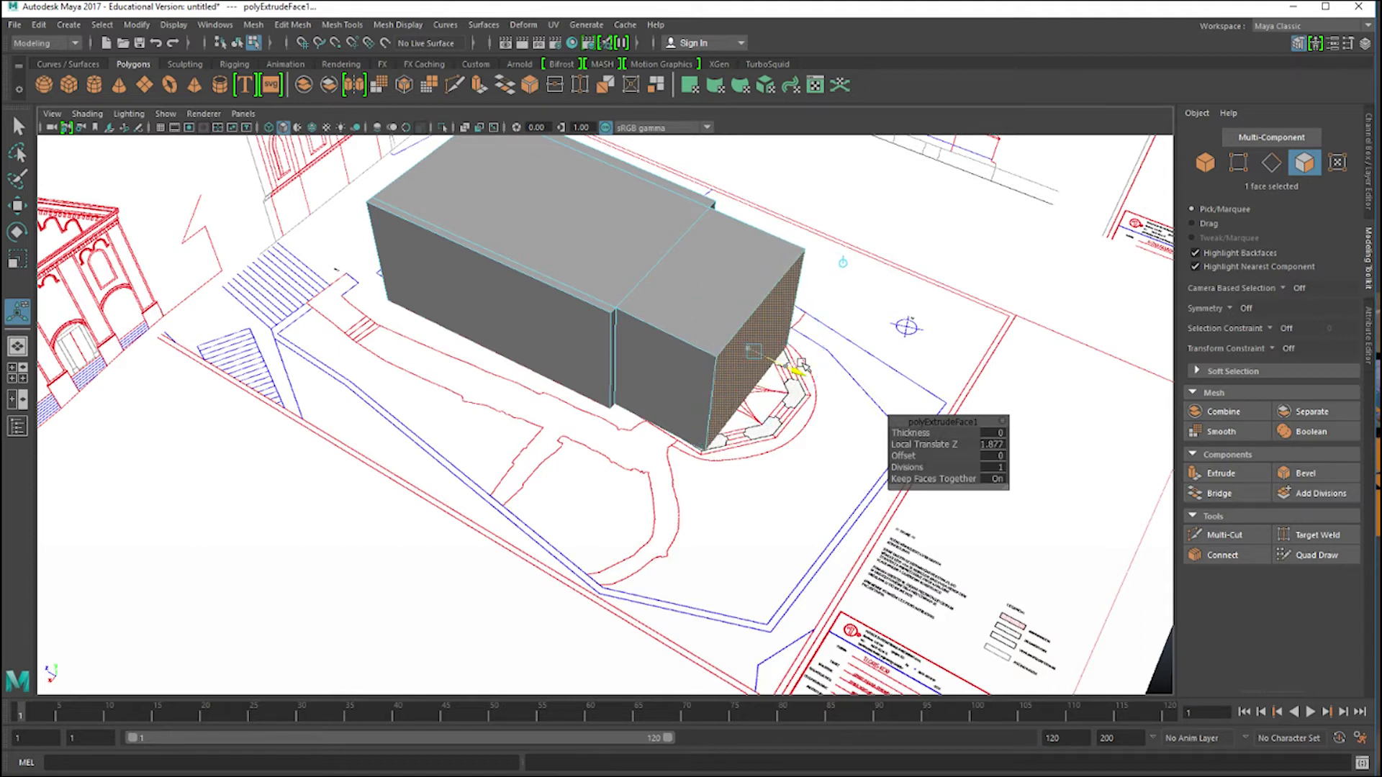
In the top view, align the extrusion's end vertices with the plan's outer wall corners where the apse begins, at about -1.99 in Z.
key(space)
key(space)
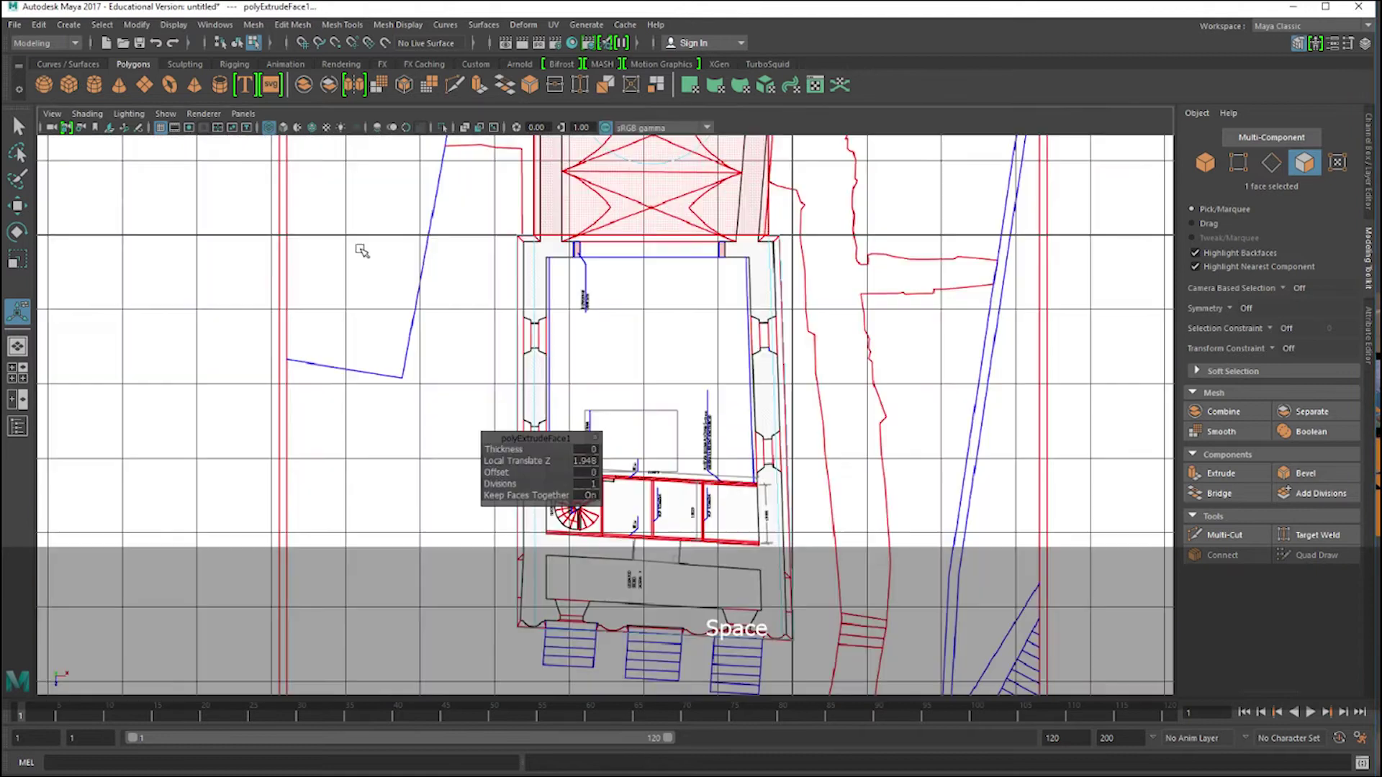
alt+middle_drag(907, 272, 907, 491)
scroll(779, 420, up, 3)
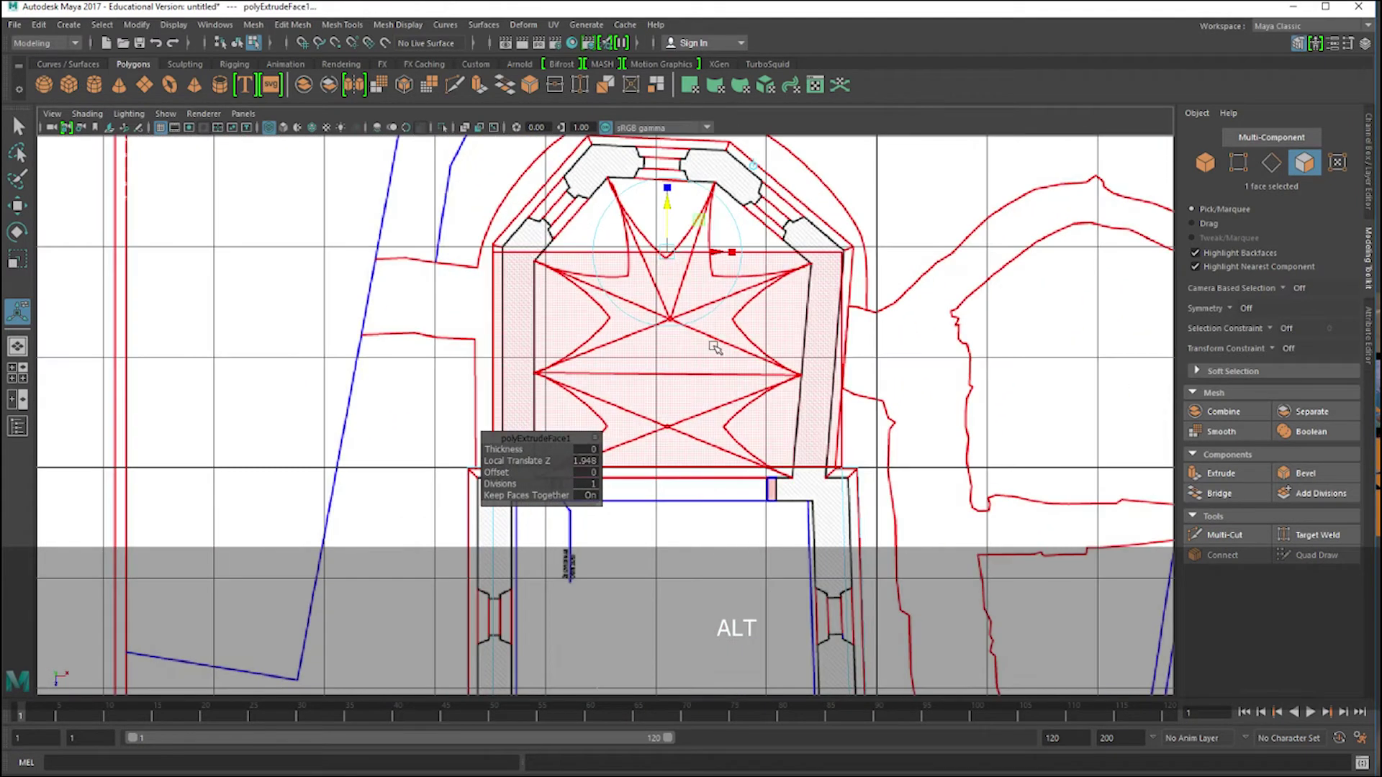
right_drag(772, 254, 713, 252)
drag(820, 232, 888, 281)
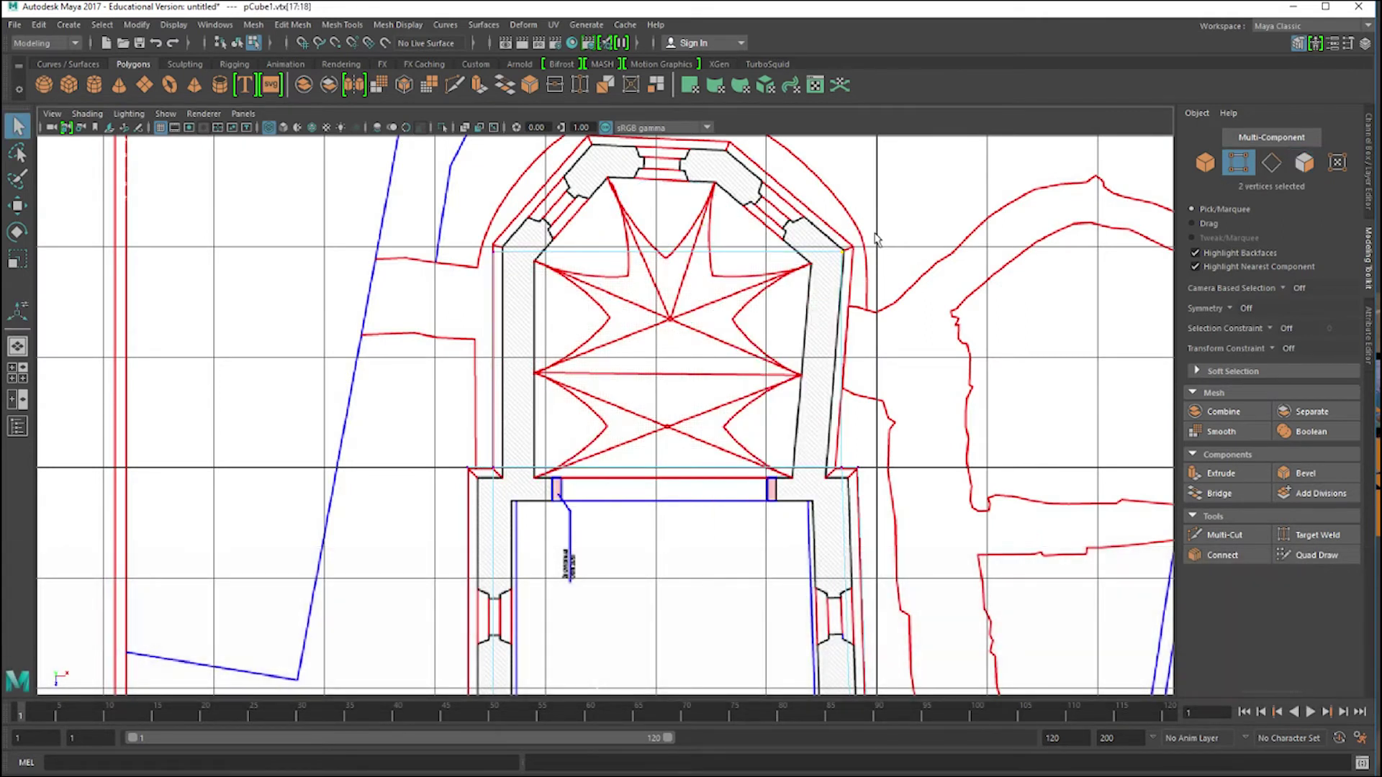
key(w)
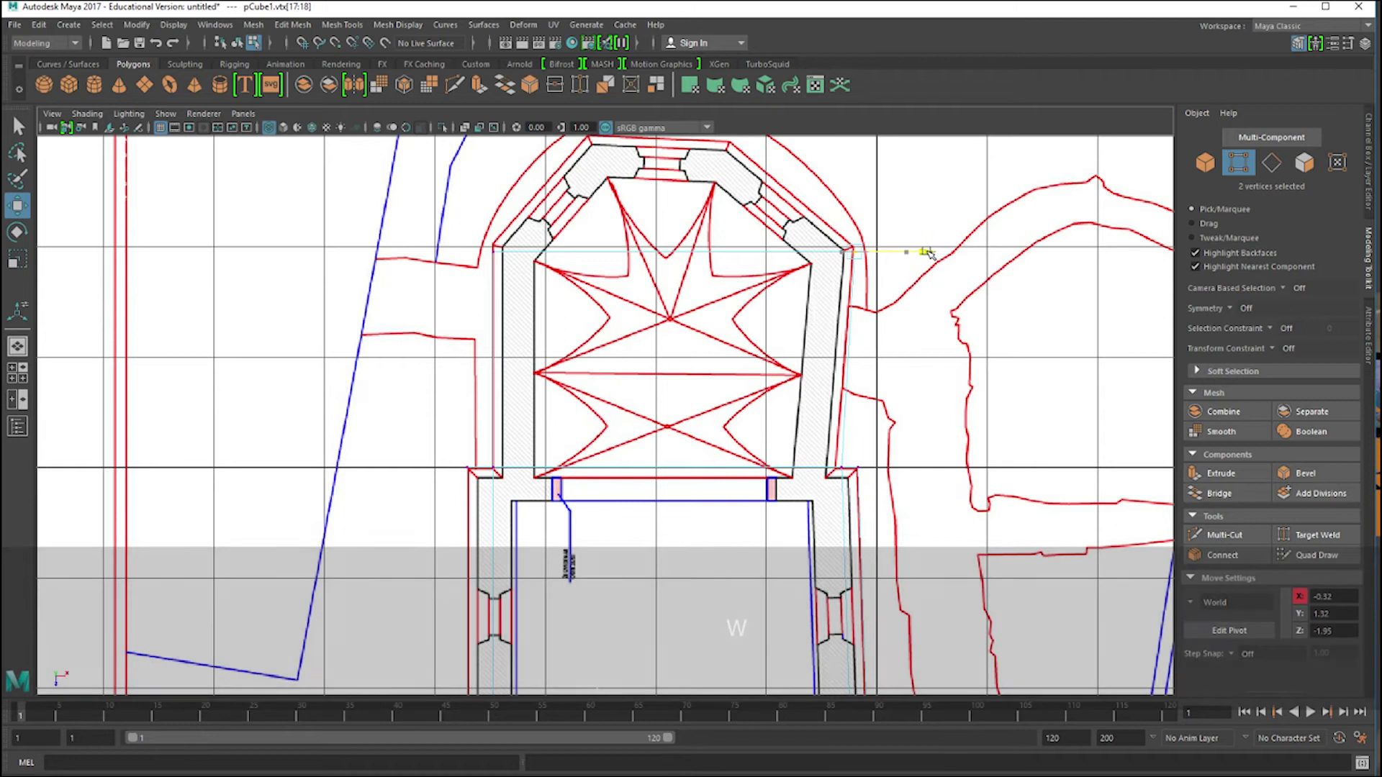
drag(918, 252, 930, 252)
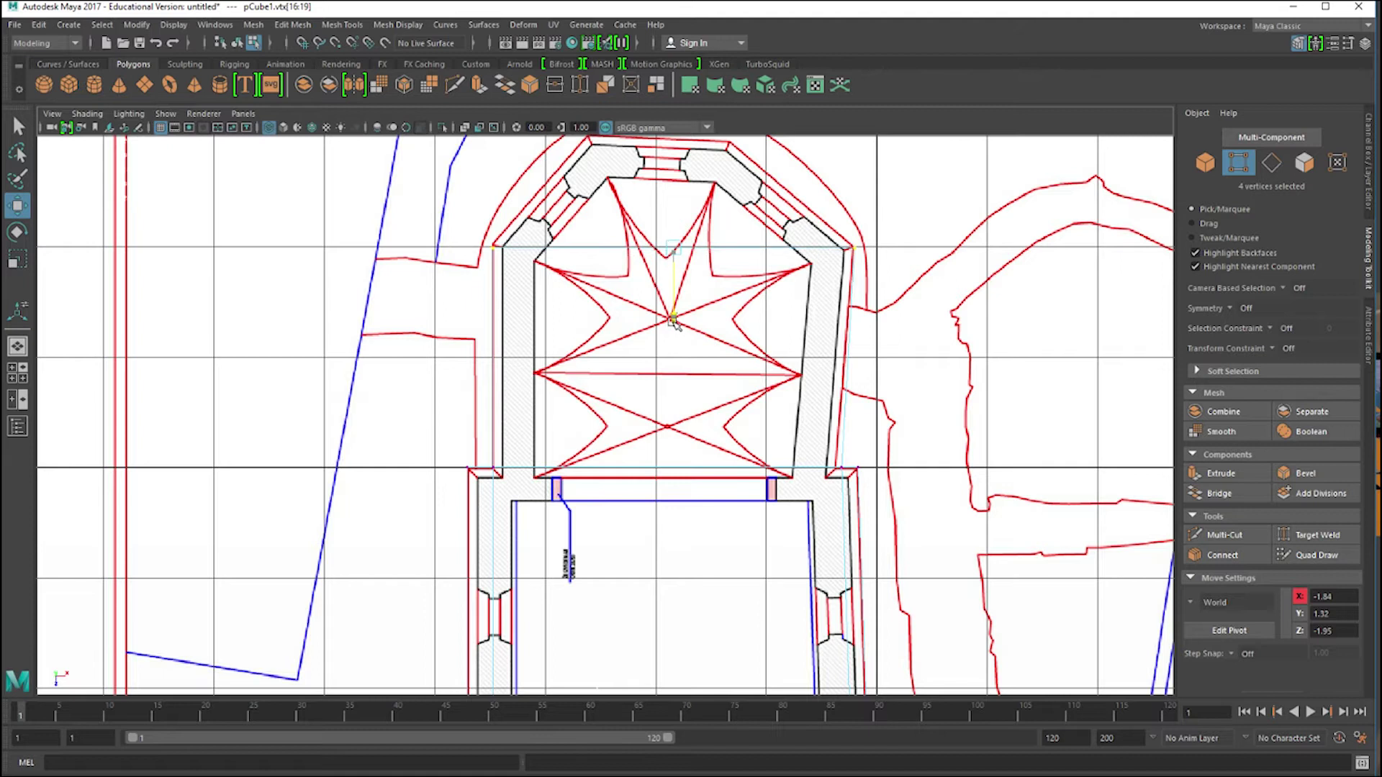
Extrude the chancel's end face again with a Local Translate Z of about 1.014 and scale it narrower widthwise to form the angled apse.
key(space)
key(space)
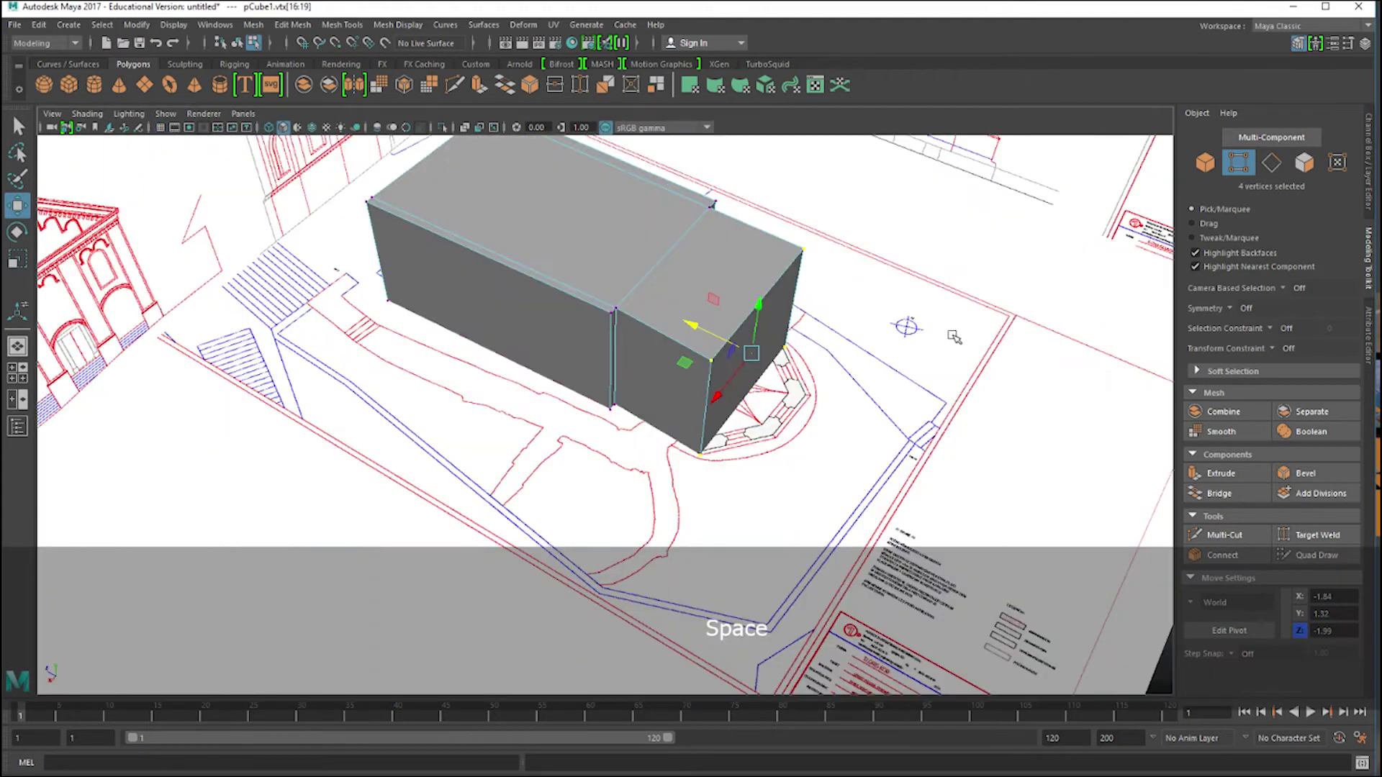
alt+drag(946, 406, 835, 377)
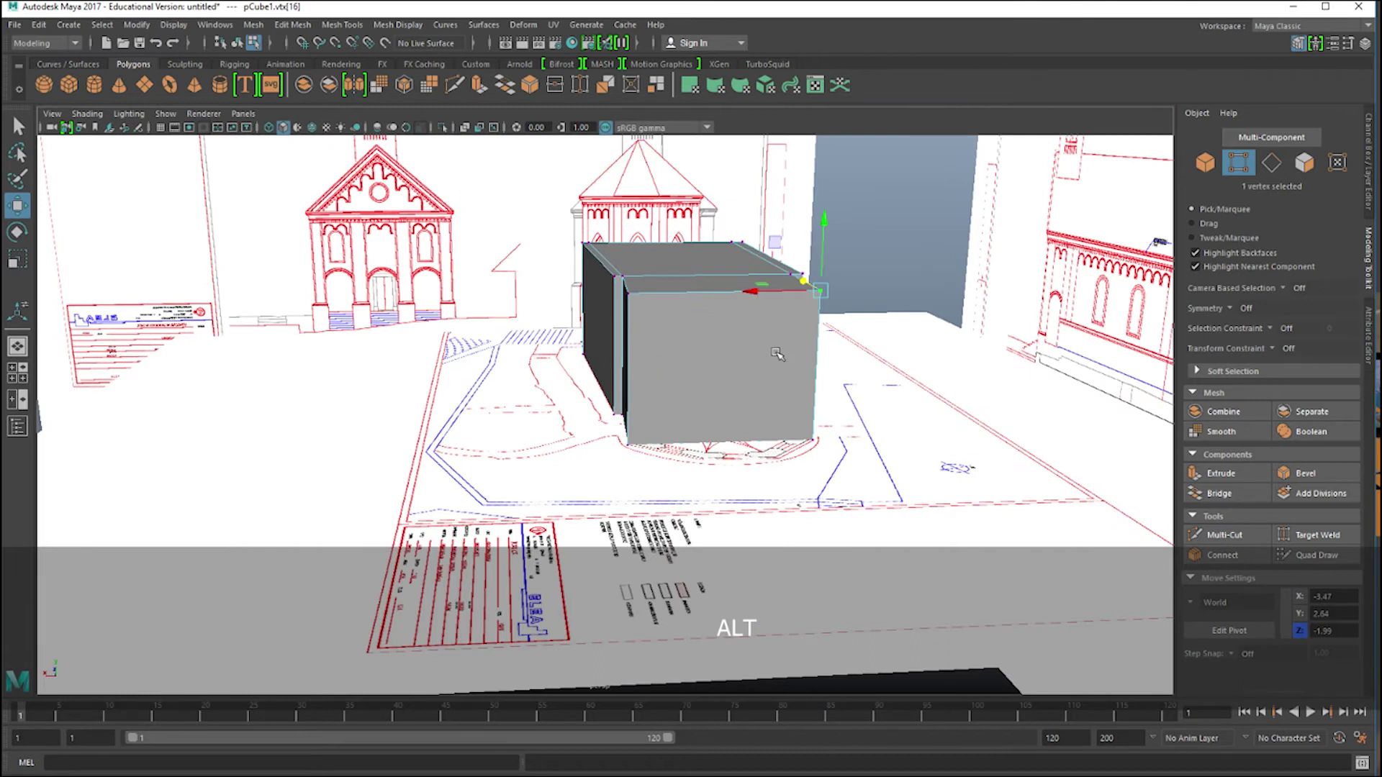
right_drag(764, 364, 765, 399)
click(764, 400)
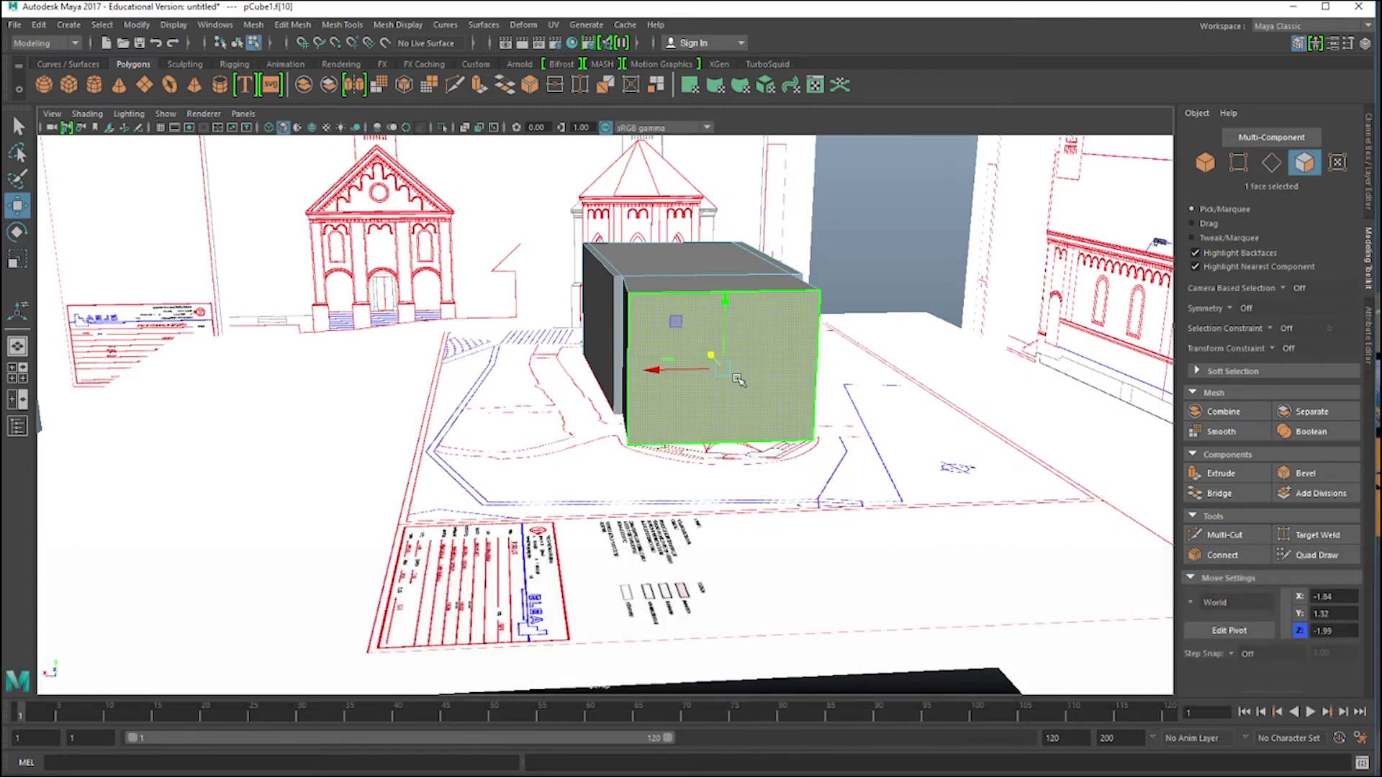
click(1234, 473)
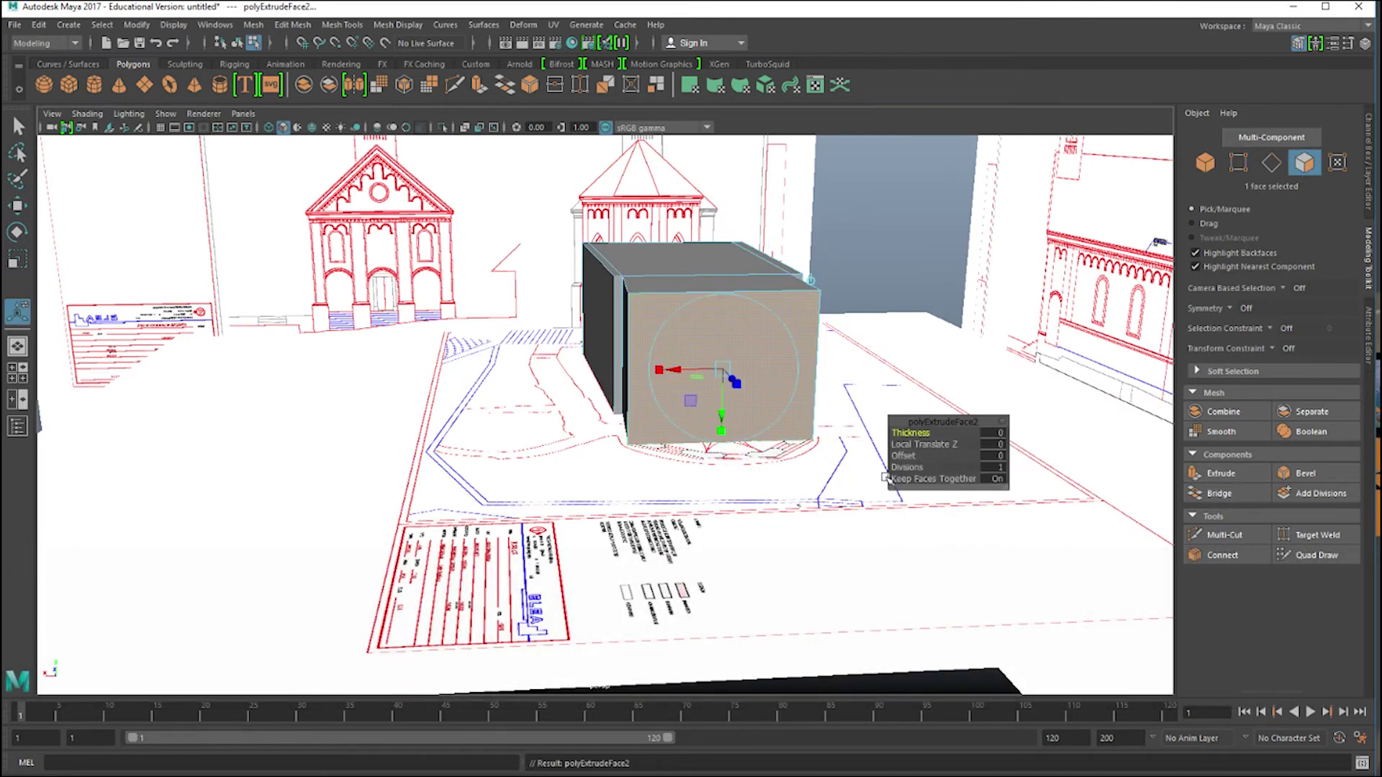
alt+drag(767, 472, 789, 527)
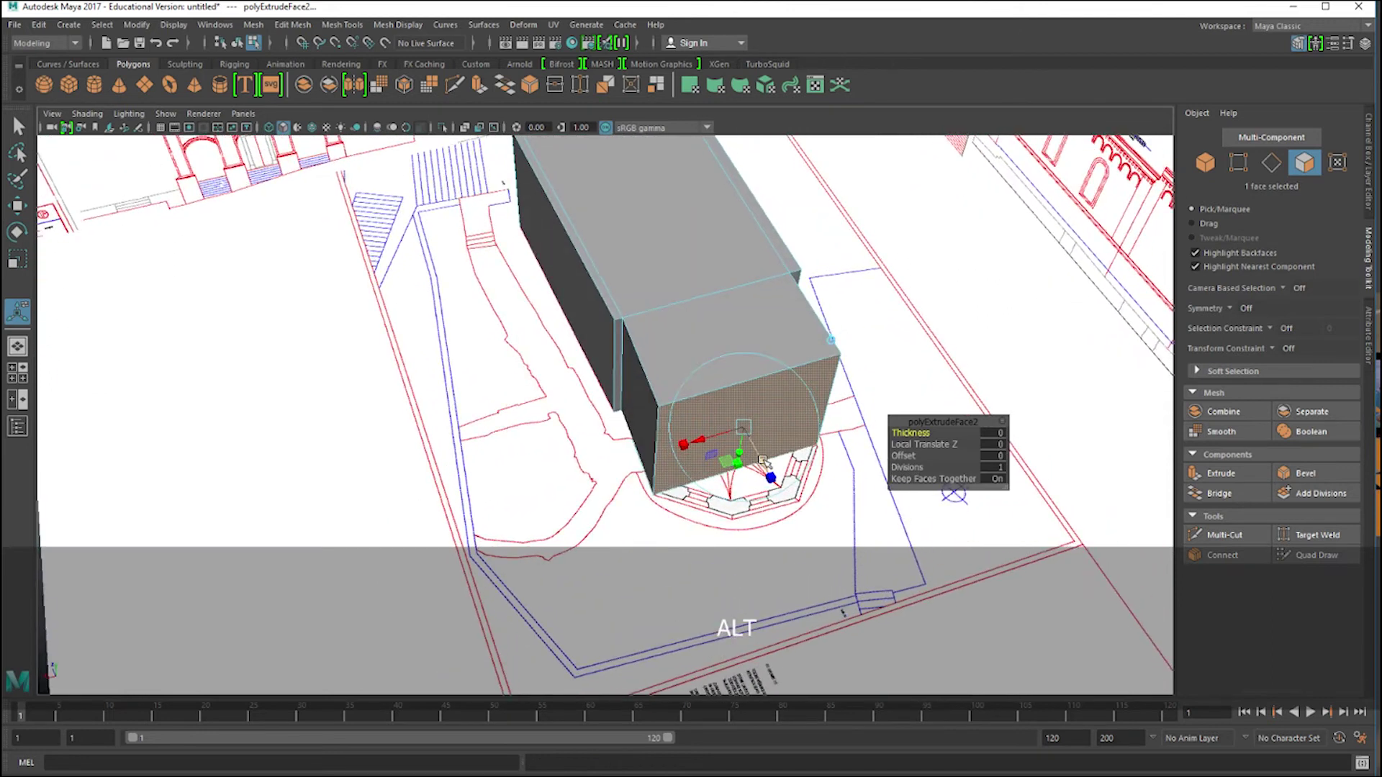
drag(763, 461, 797, 503)
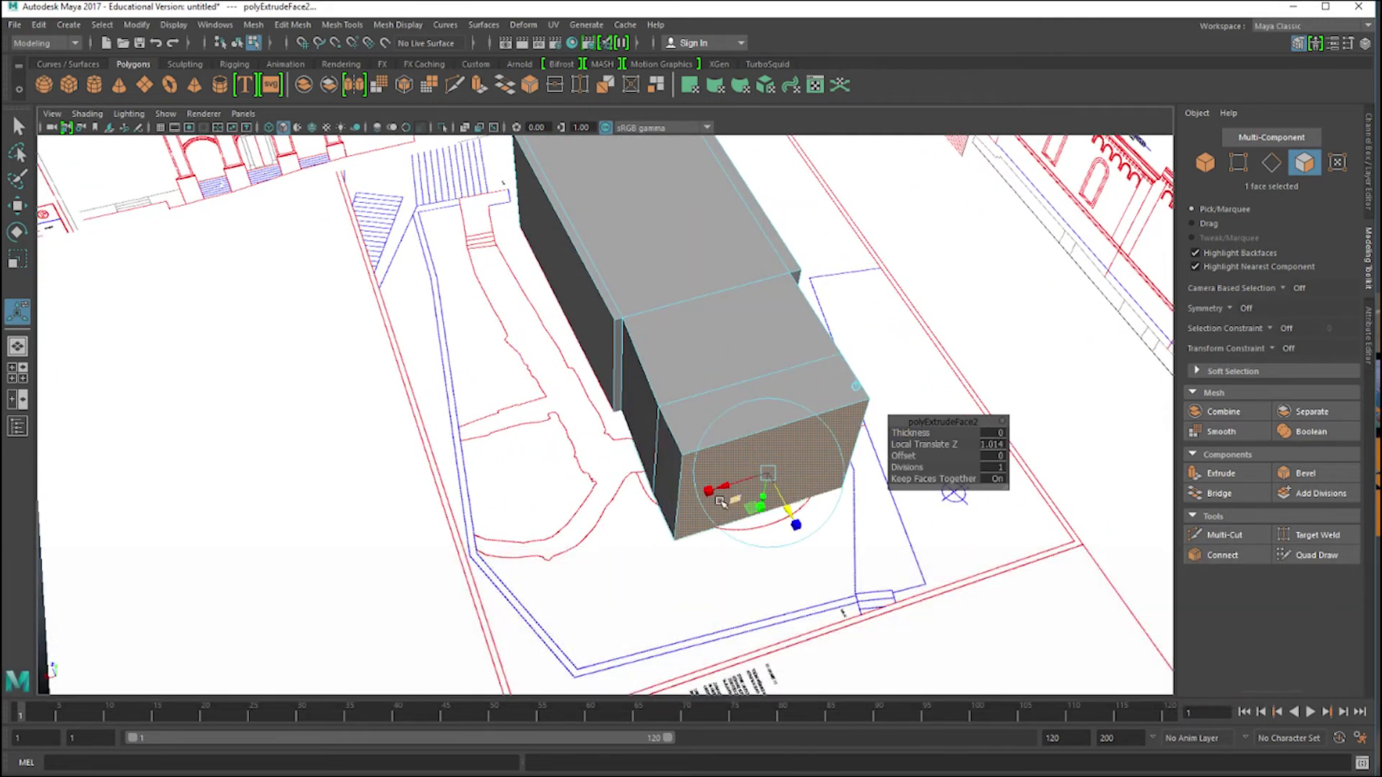
drag(709, 492, 747, 542)
In the top view, move the right-hand vertices of the apse's end face in X and Z to the plan's outer corner.
key(space)
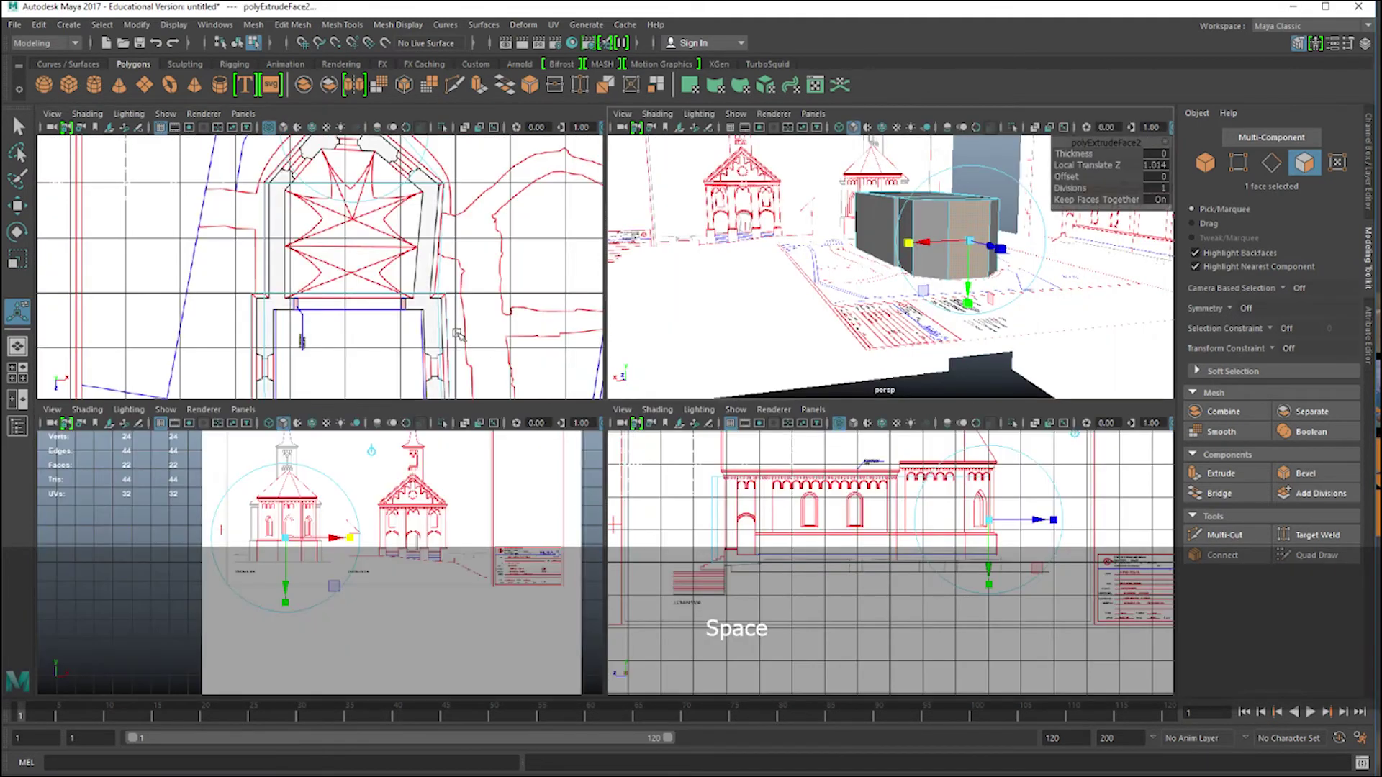
key(space)
alt+middle_drag(712, 310, 698, 475)
scroll(697, 475, up, 1)
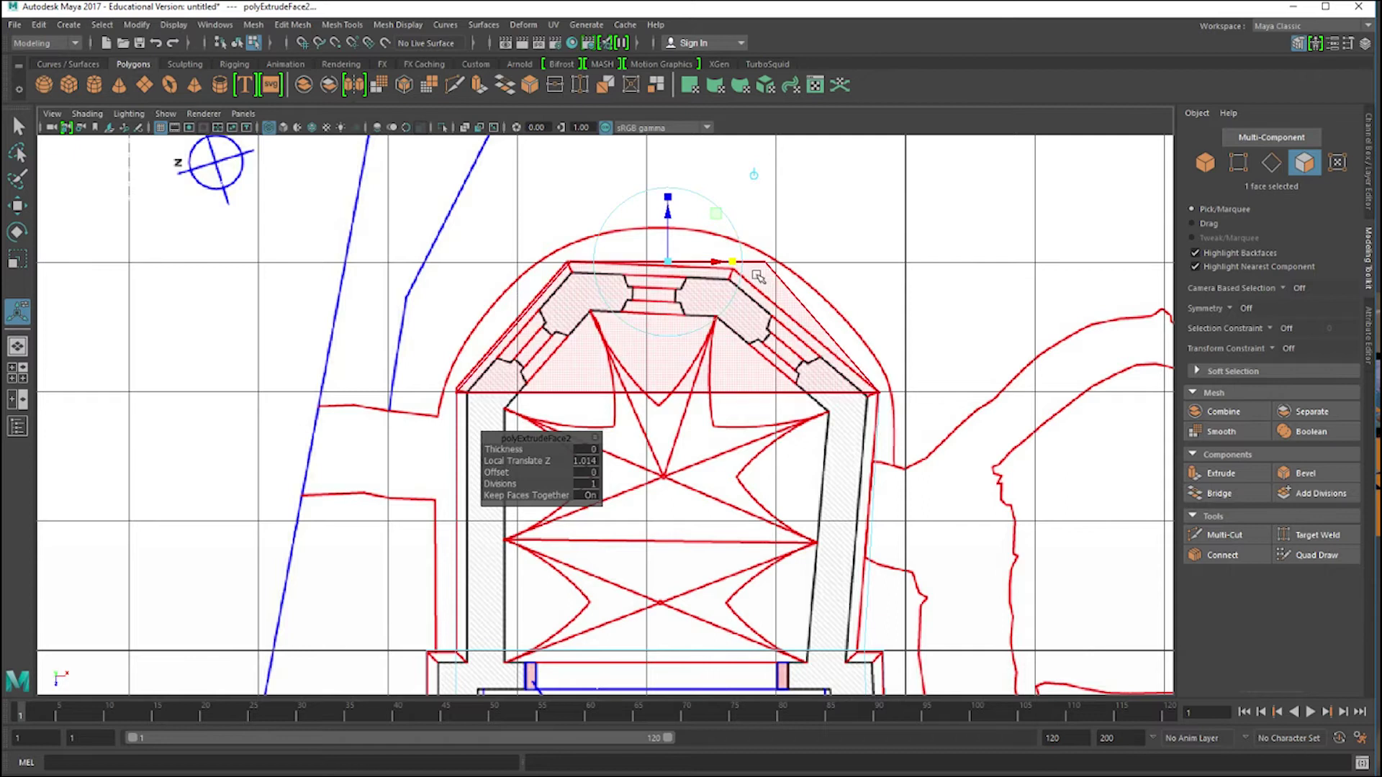
right_drag(762, 280, 705, 222)
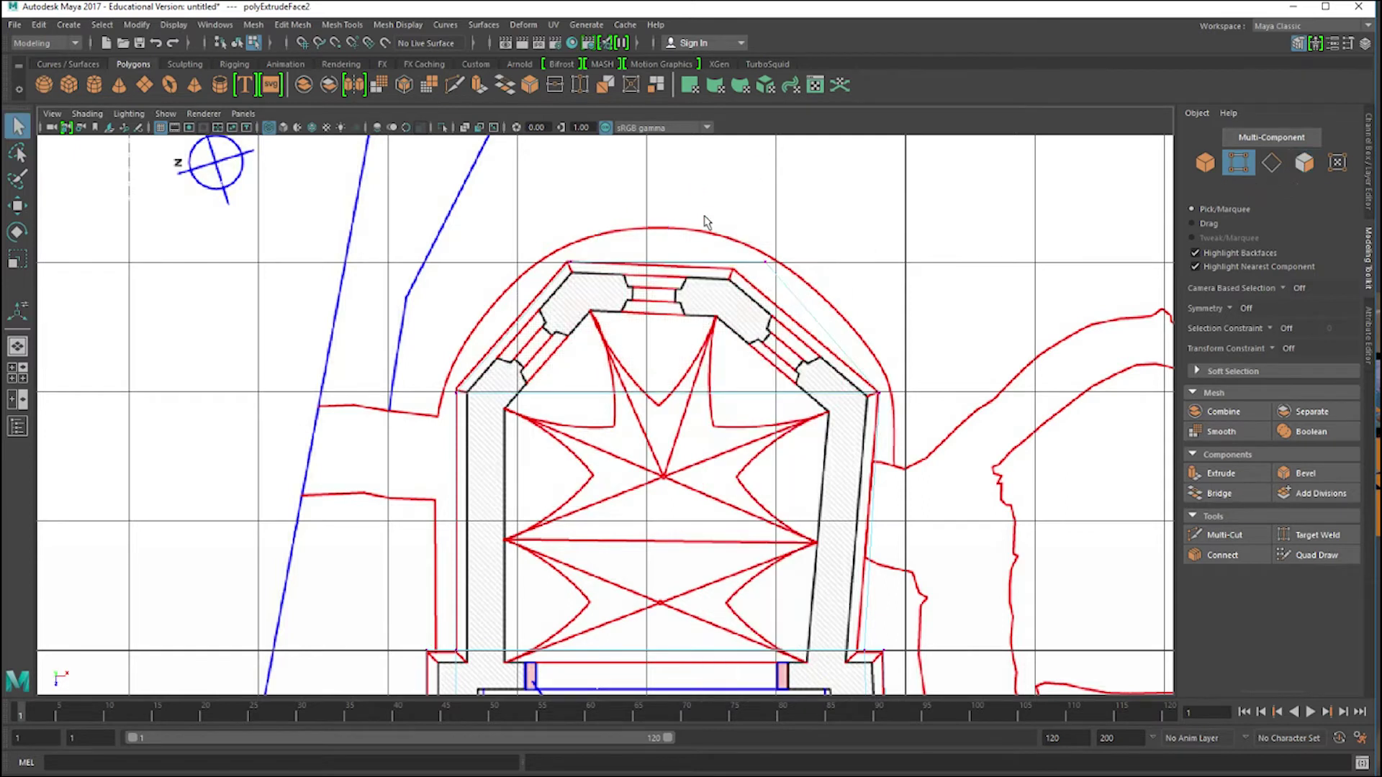
drag(831, 300, 805, 268)
key(w)
drag(730, 331, 732, 336)
Align the left-hand vertices of the apse's end face and of the apse's start with the plan outline, the latter at about -2.03 in Z.
click(585, 277)
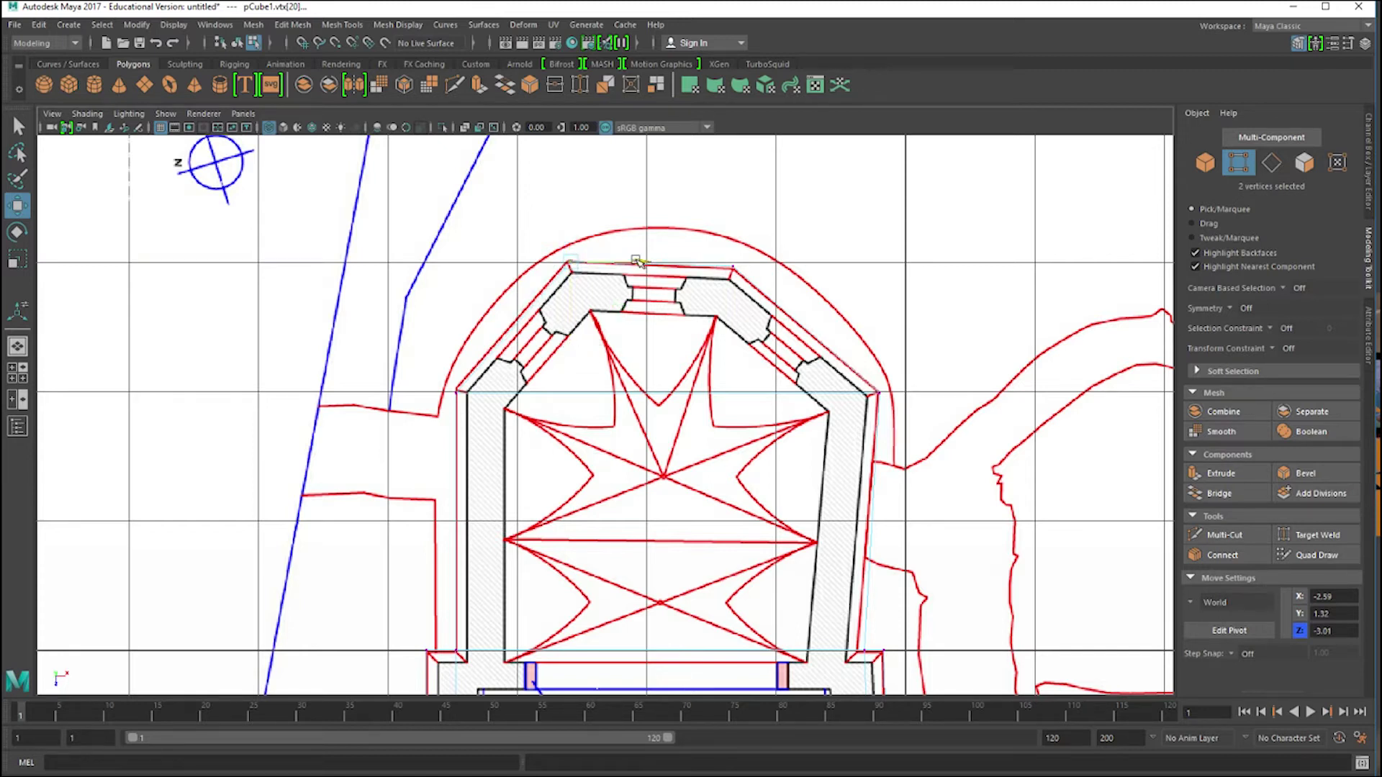
drag(637, 261, 643, 270)
click(456, 393)
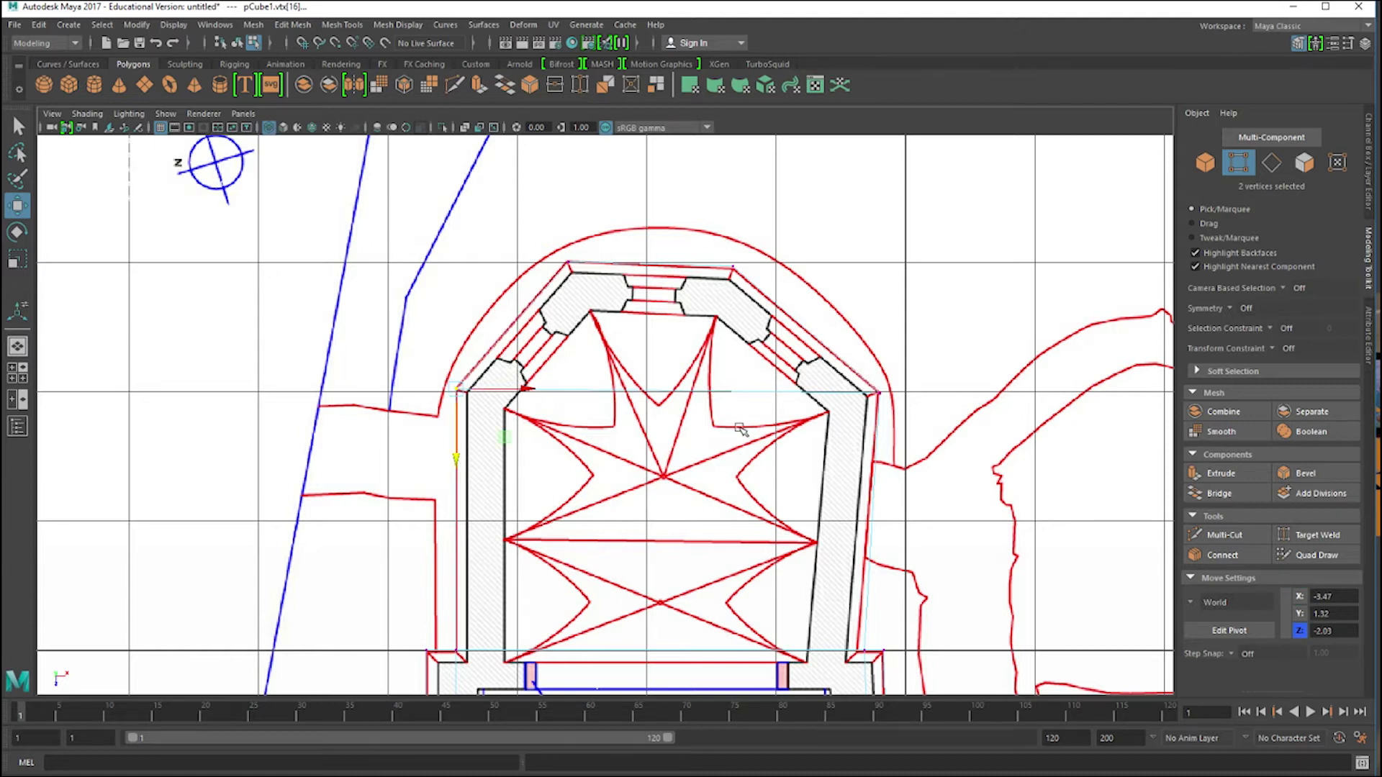
Return the church body to object selection mode and inspect the finished chancel and apse shape in the perspective view.
scroll(741, 432, down, 5)
key(space)
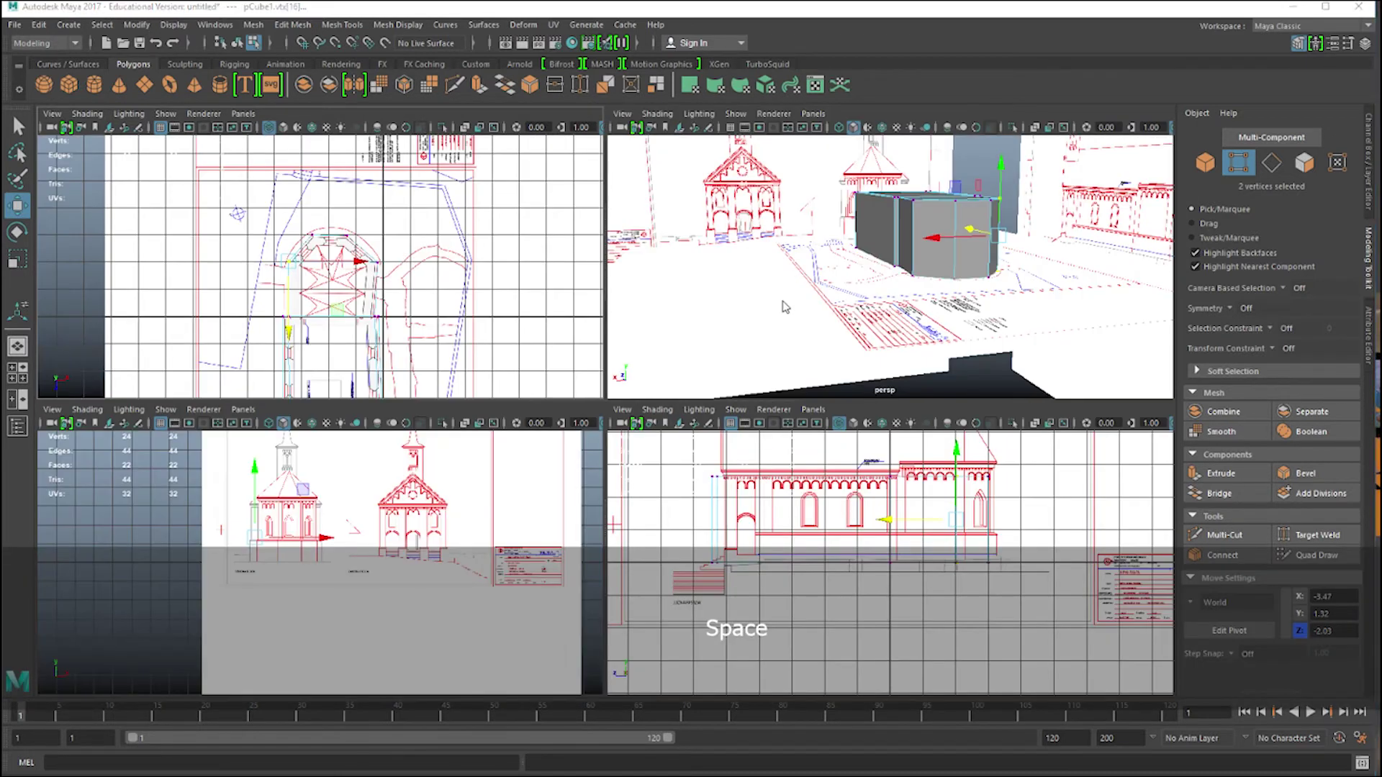
key(space)
alt+drag(796, 396, 842, 393)
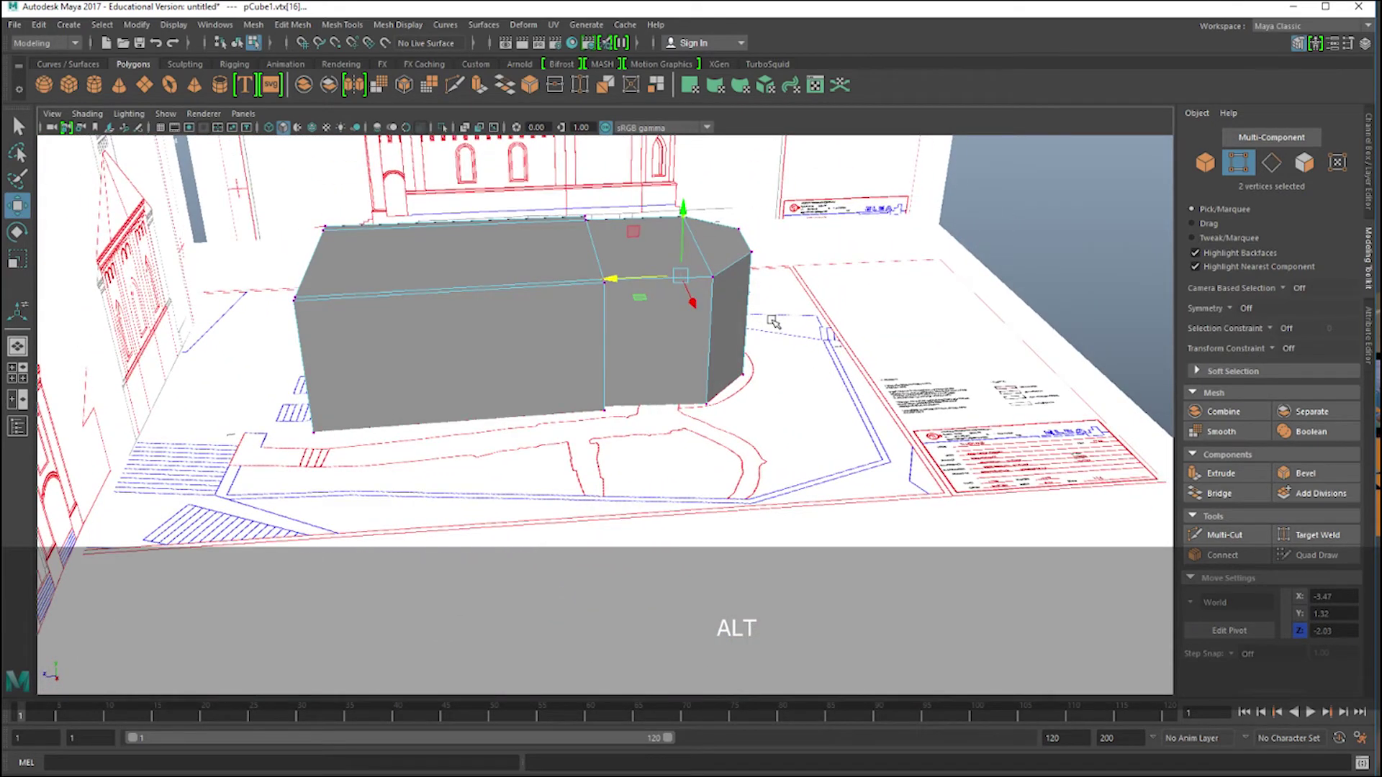
key(F8)
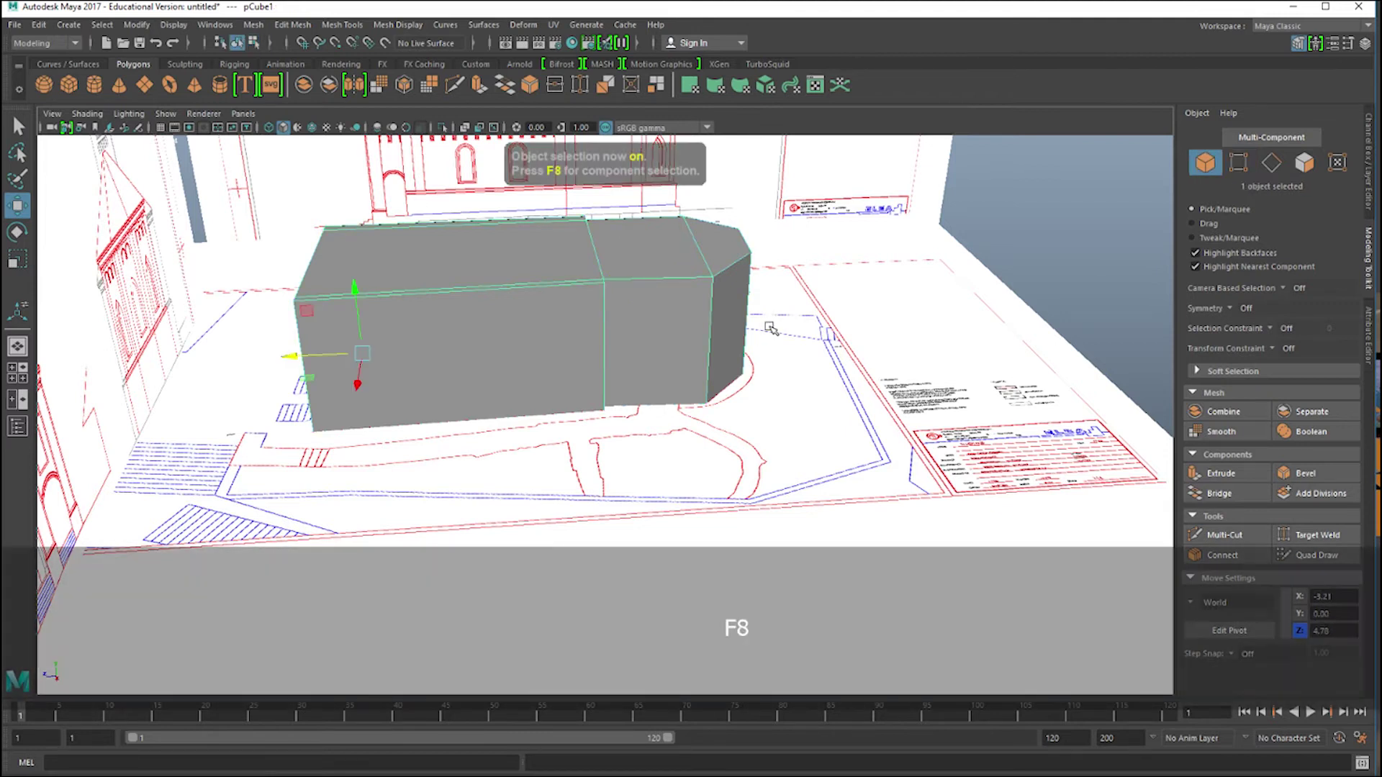
alt+drag(868, 305, 696, 287)
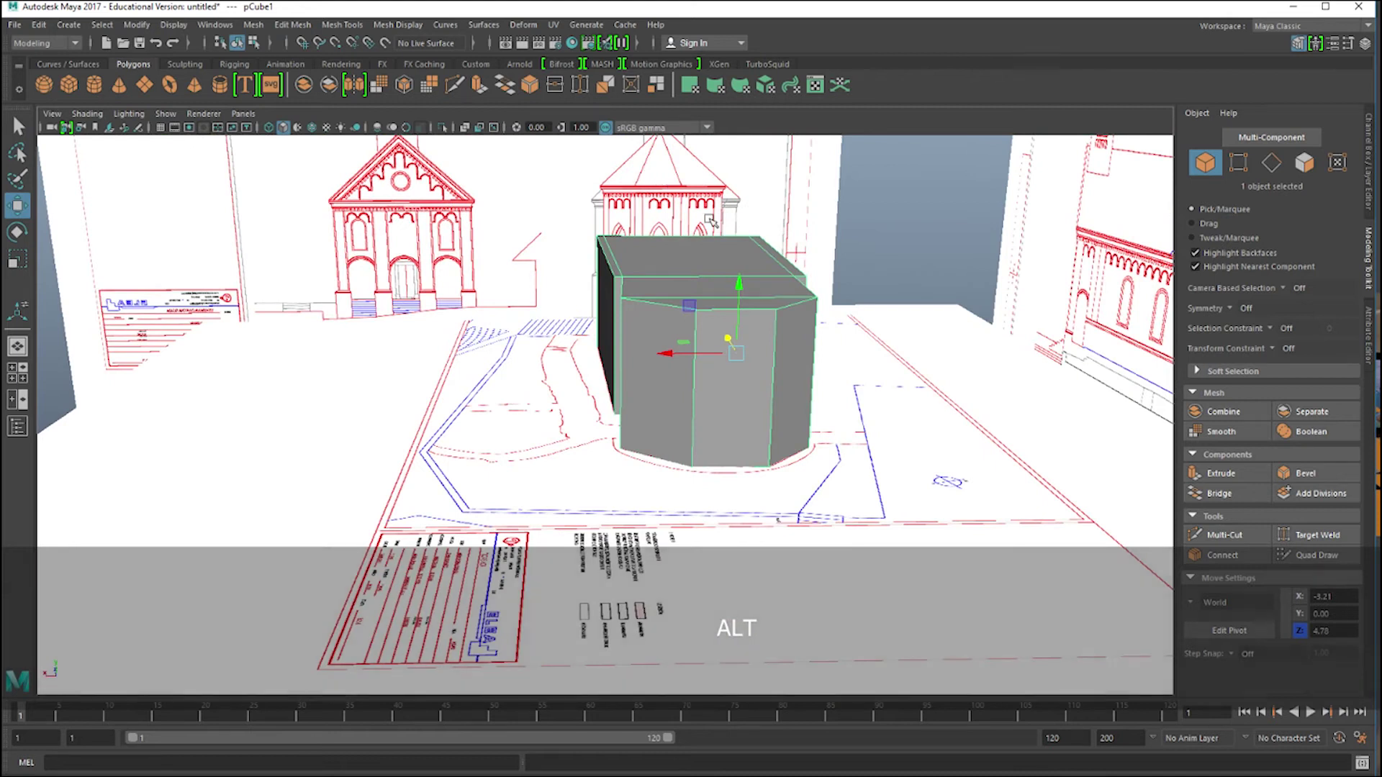
alt+drag(710, 220, 662, 172)
Unlock the ImageREF layer and move the east and west façade image plane behind the apse, to -5.458 in Translate Z.
key(space)
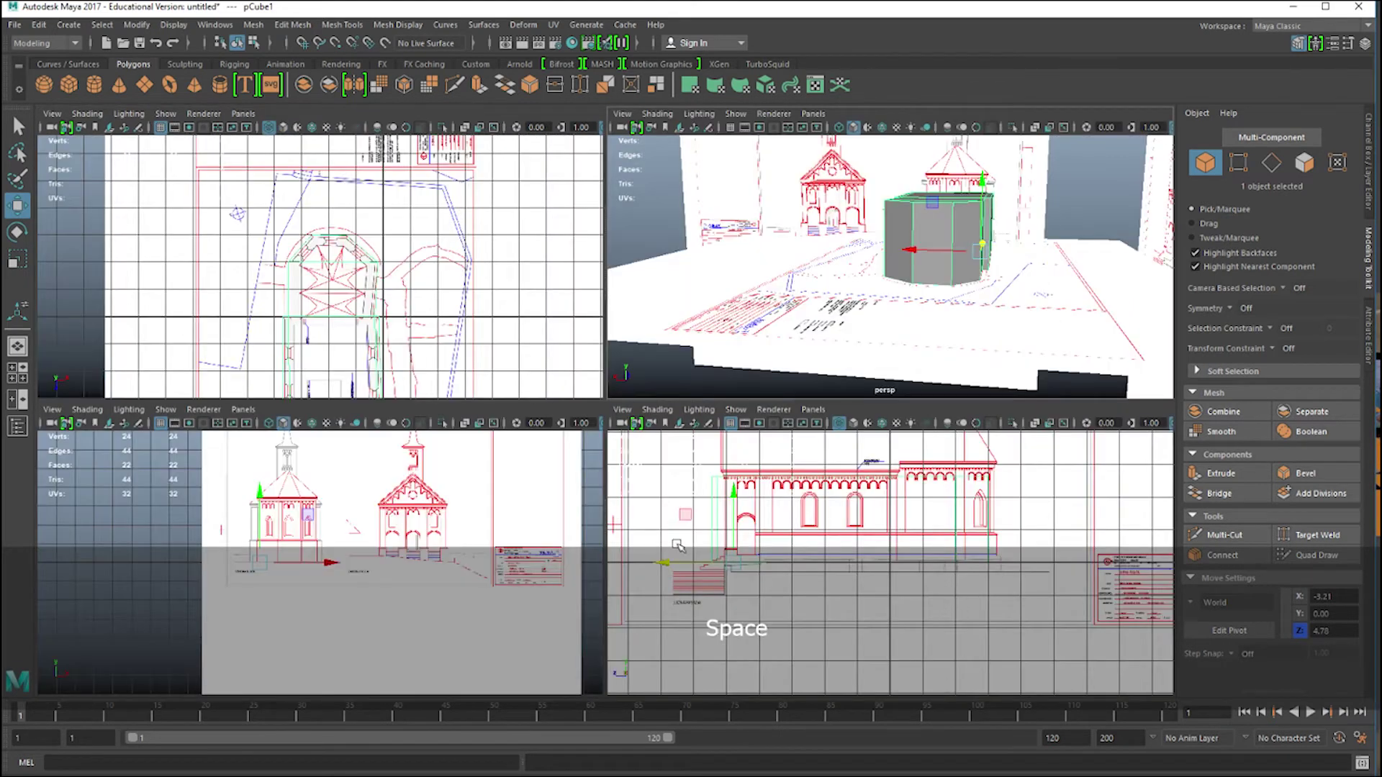
key(space)
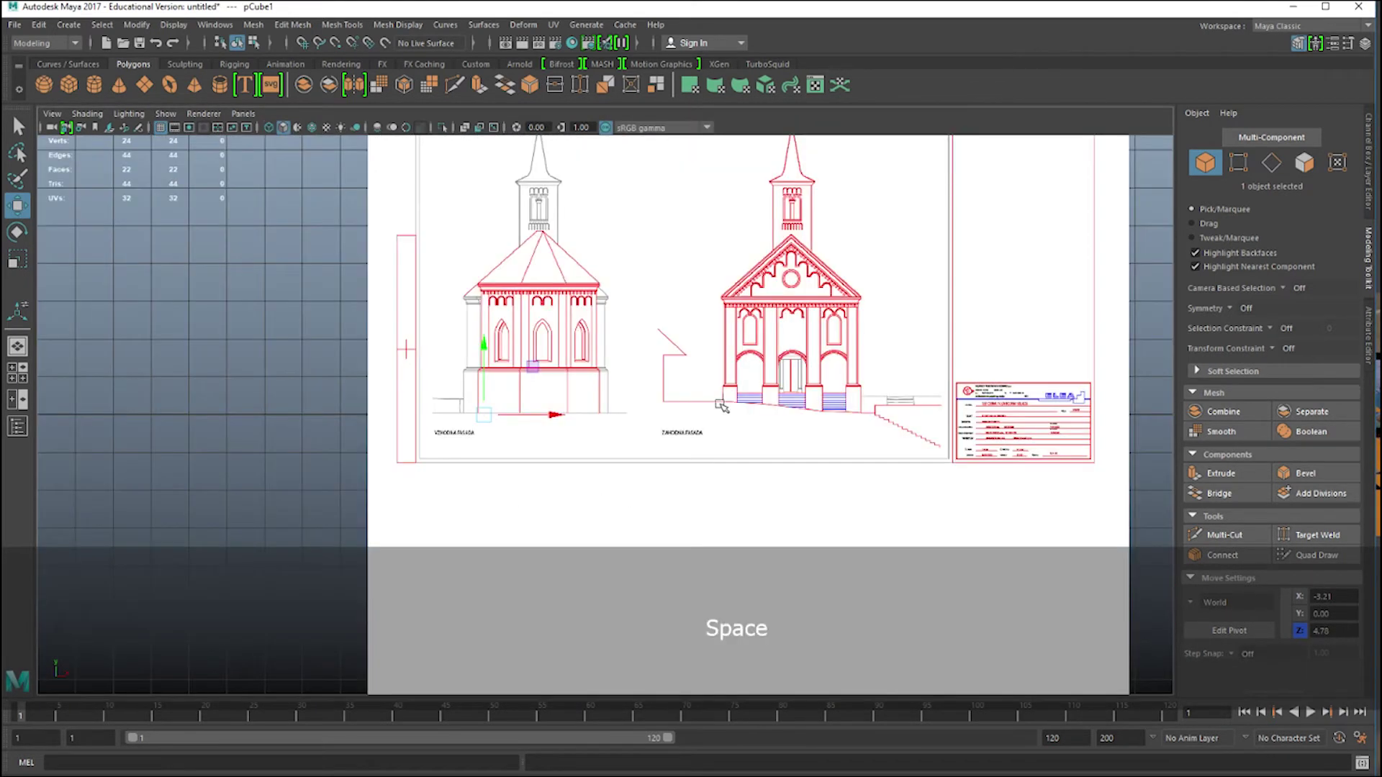
key(space)
click(1087, 161)
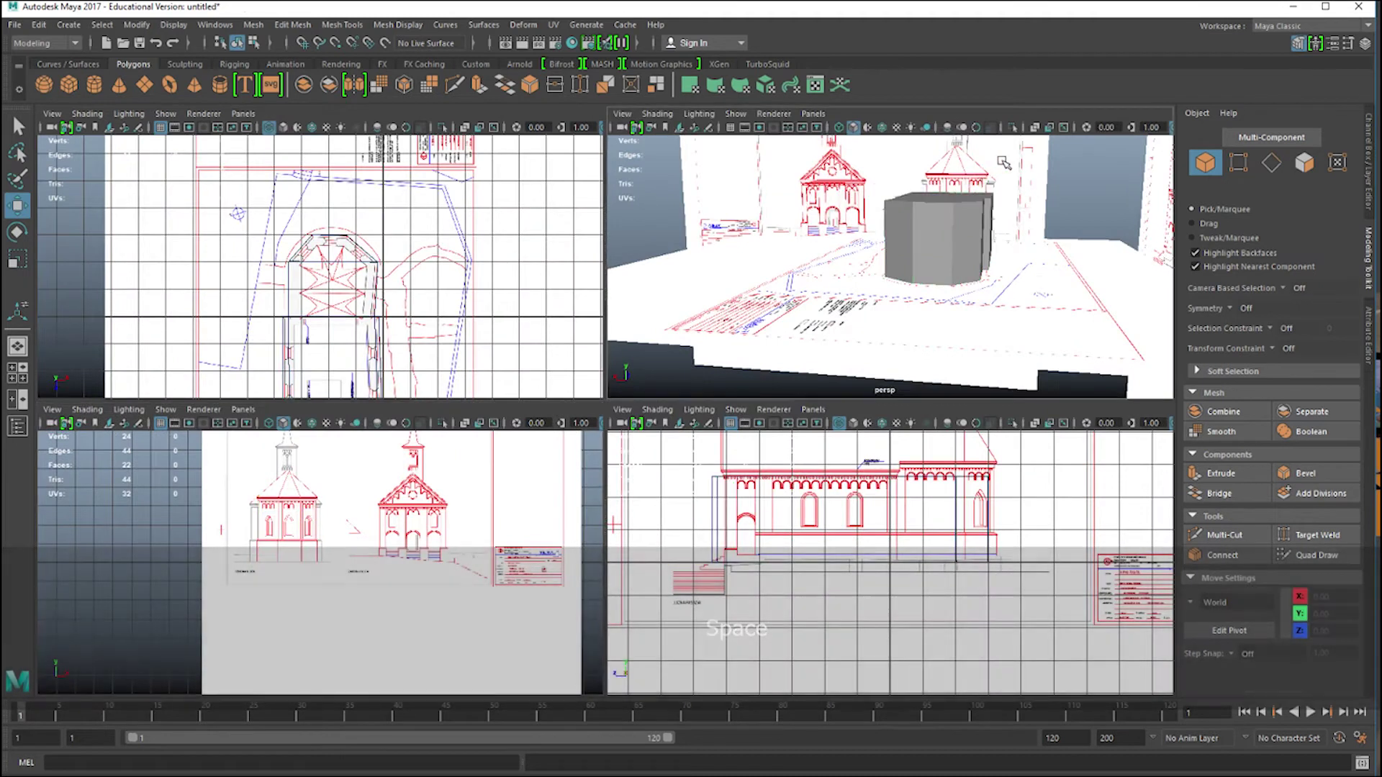
click(1370, 180)
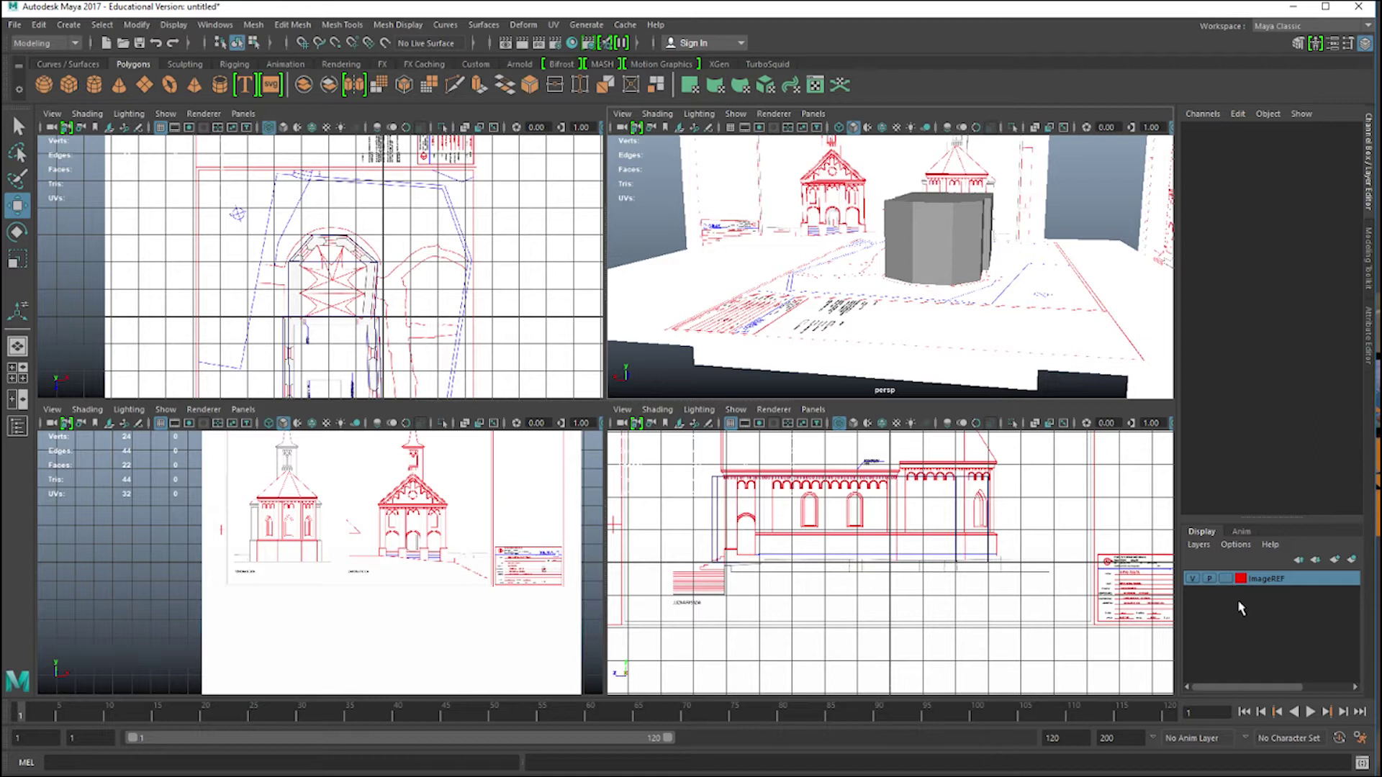
click(1011, 154)
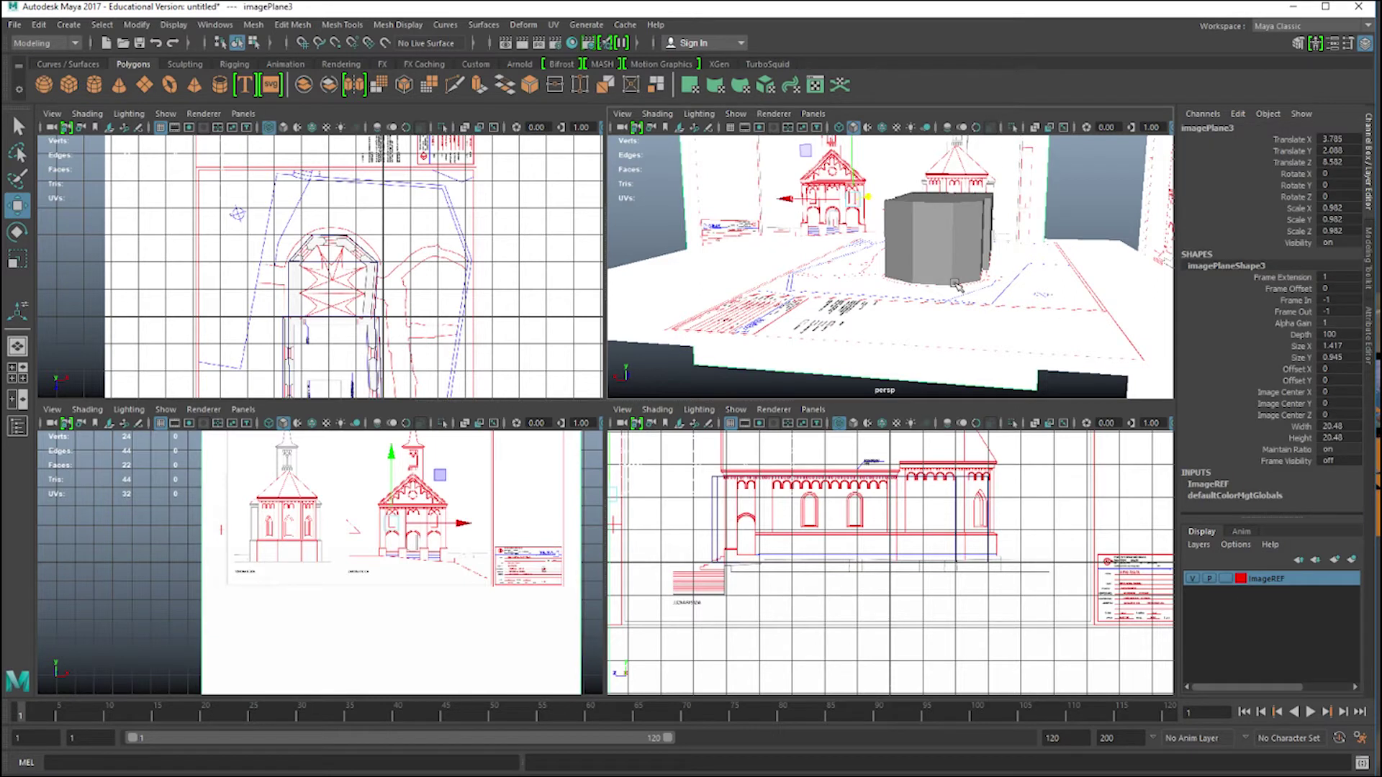
key(space)
alt+drag(956, 285, 821, 371)
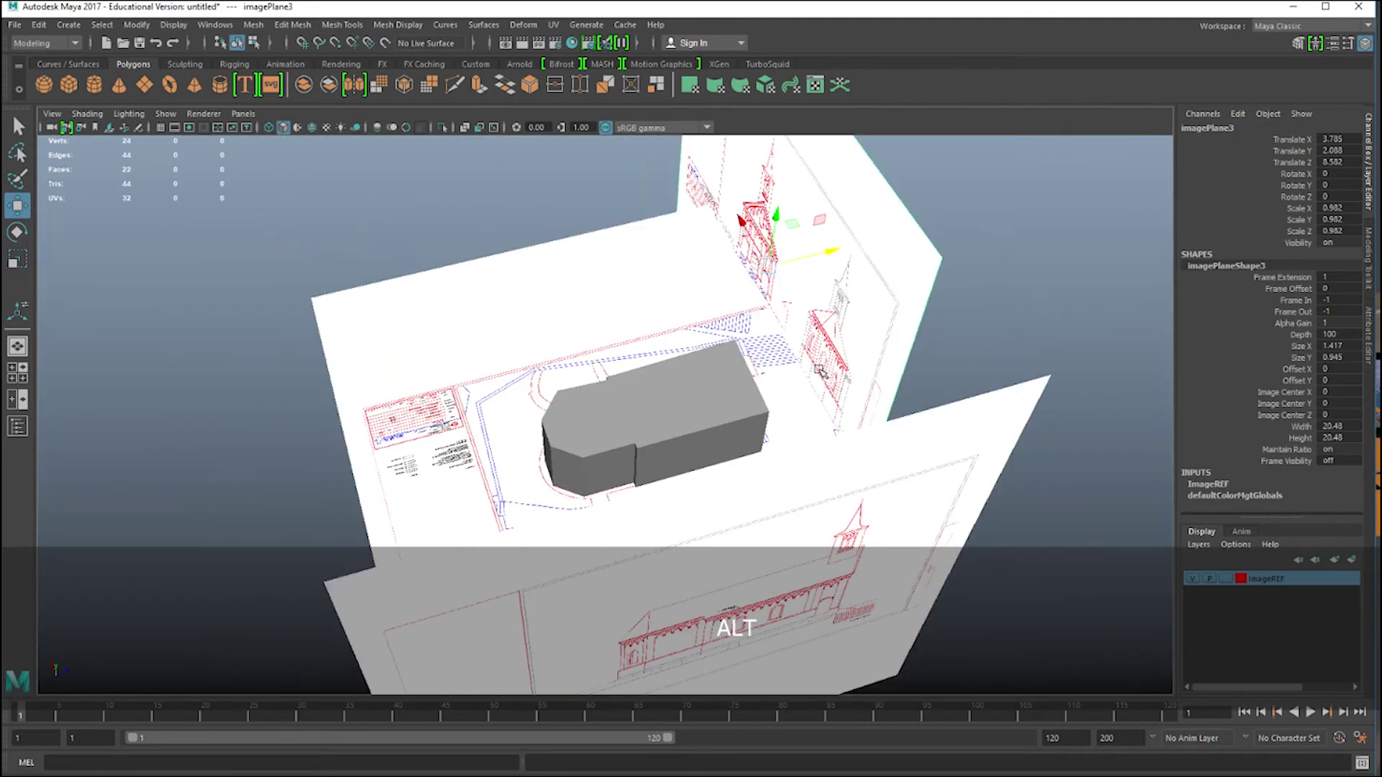
drag(830, 250, 523, 360)
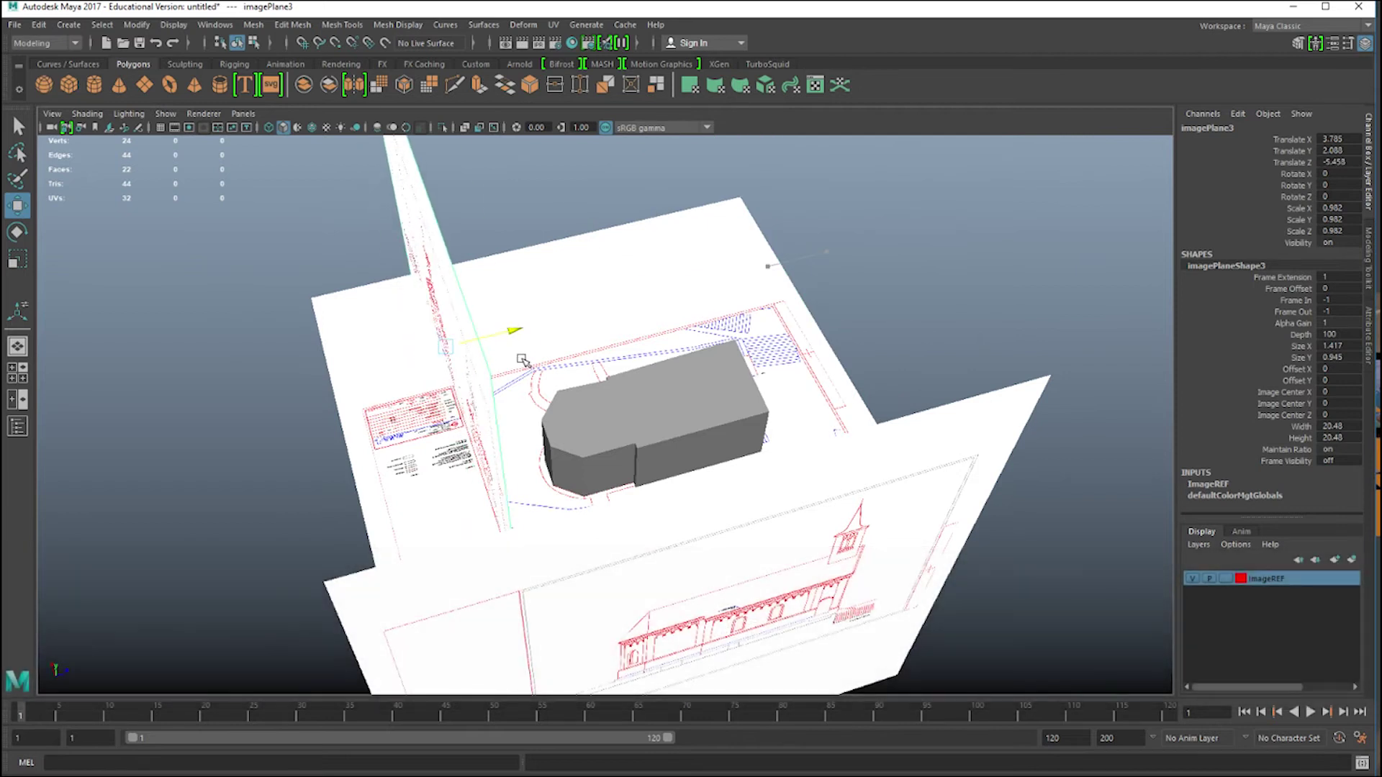
Set the ImageREF layer back to reference and show the front view in wireframe, framed on the east façade drawing.
key(space)
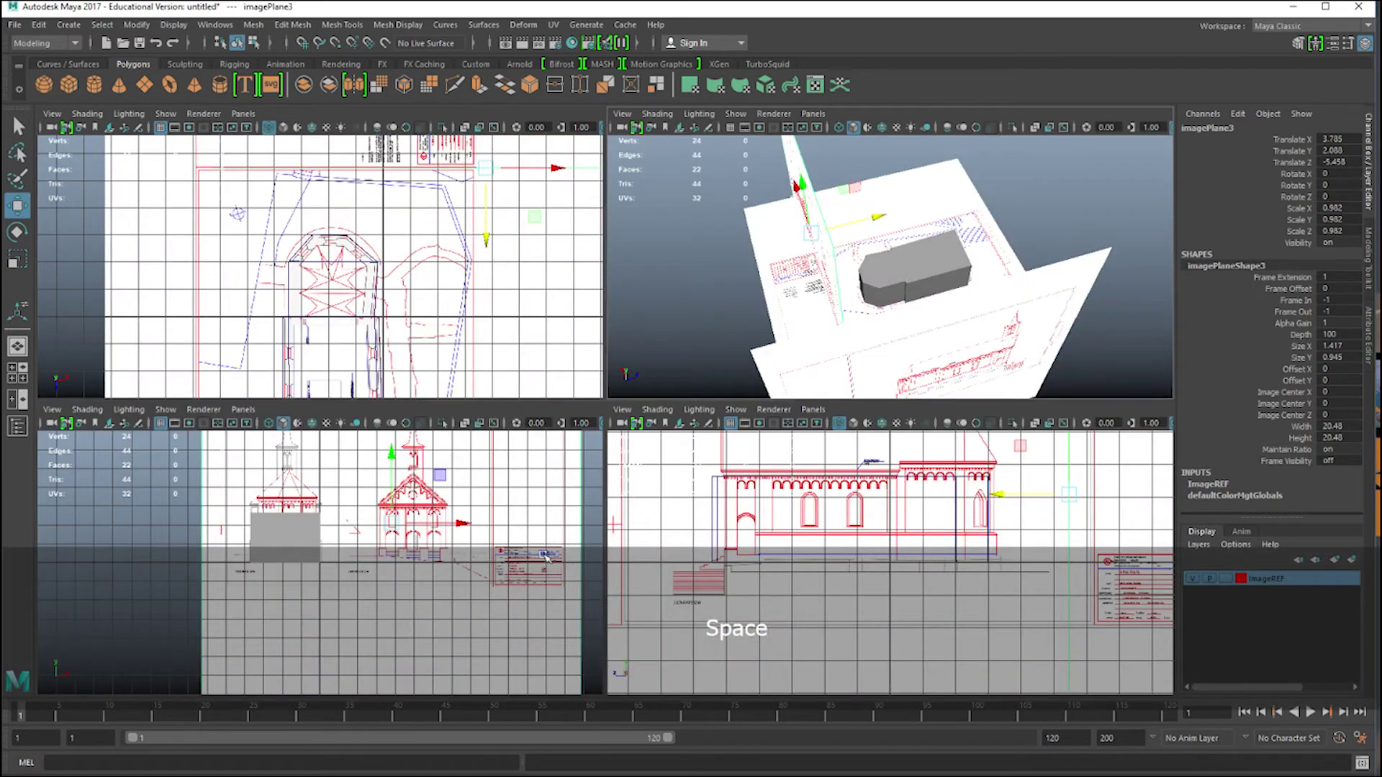
key(space)
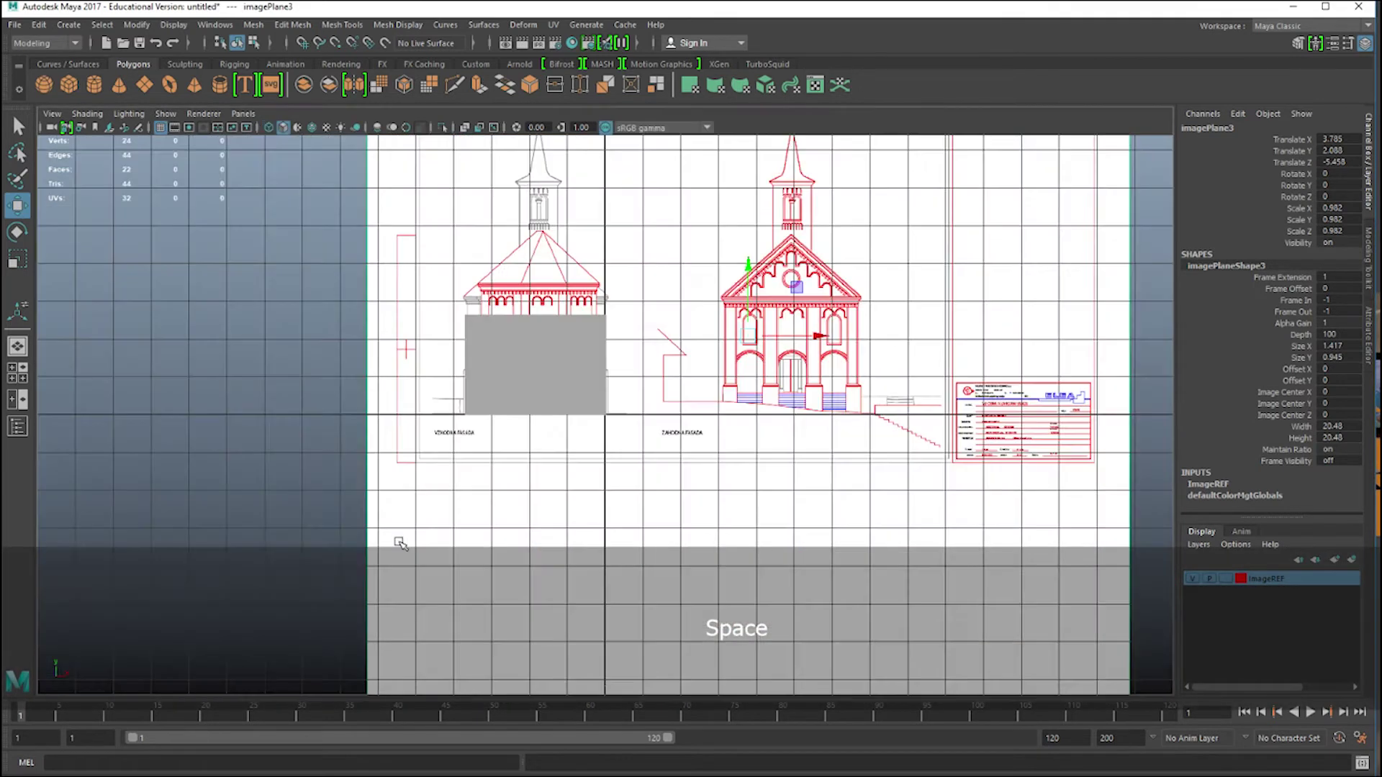
click(1226, 579)
click(1226, 578)
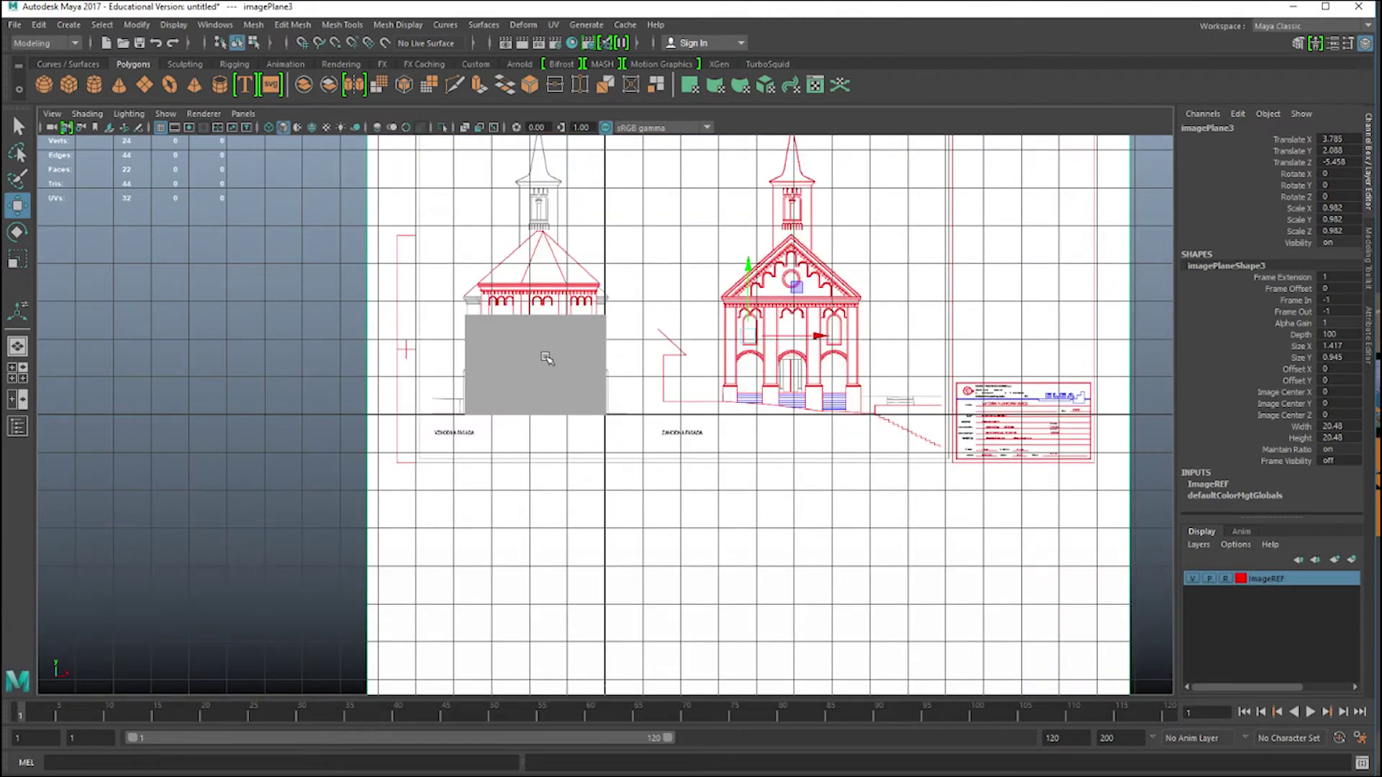
key(4)
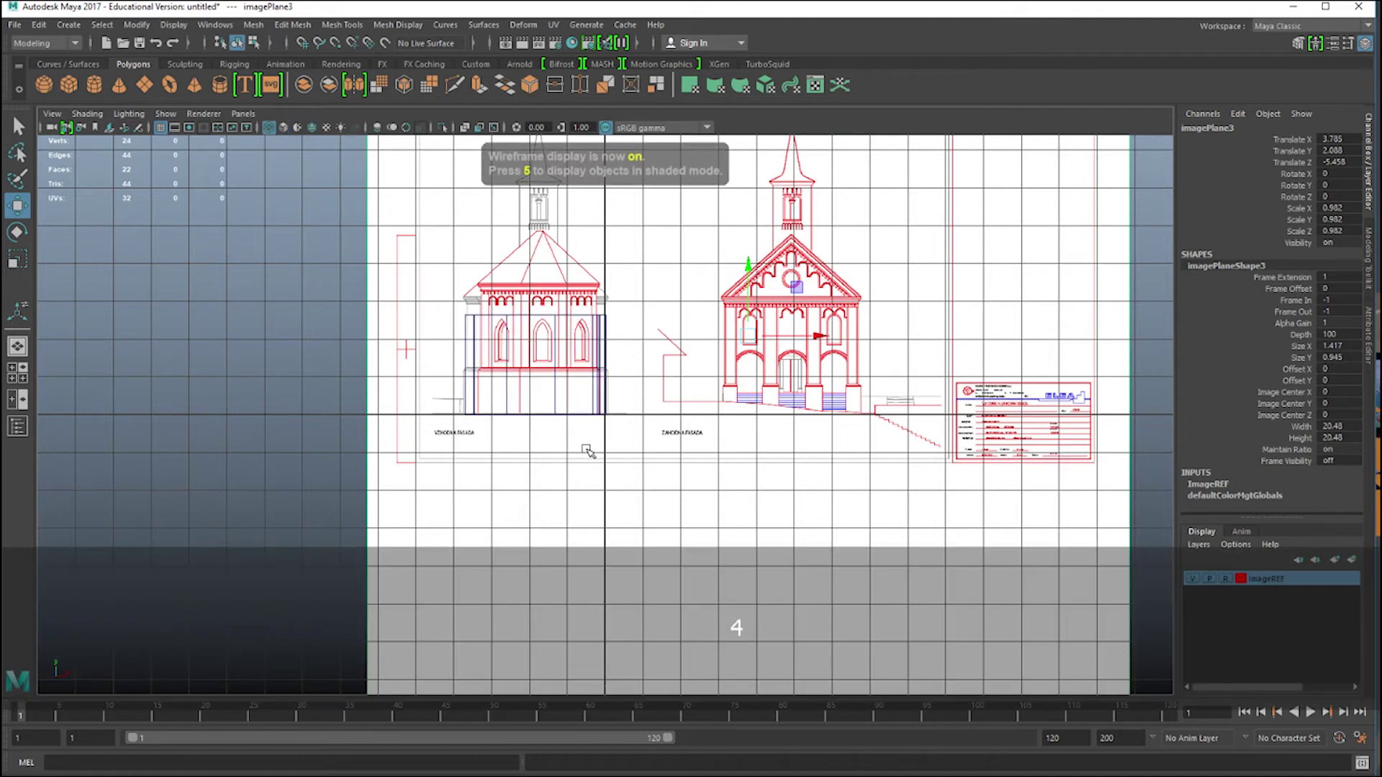
scroll(568, 415, up, 2)
alt+middle_drag(585, 403, 587, 572)
scroll(572, 558, up, 3)
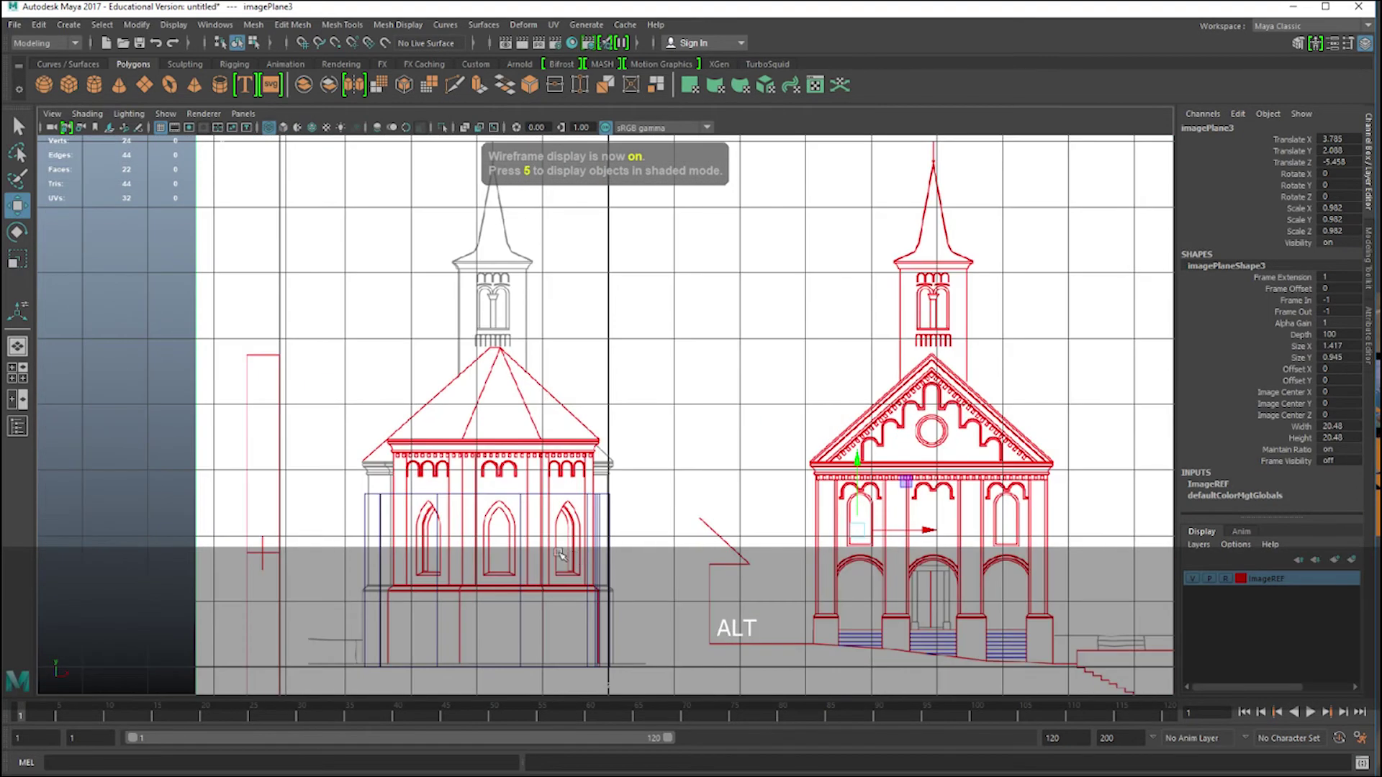
alt+middle_drag(552, 487, 605, 333)
scroll(627, 435, up, 3)
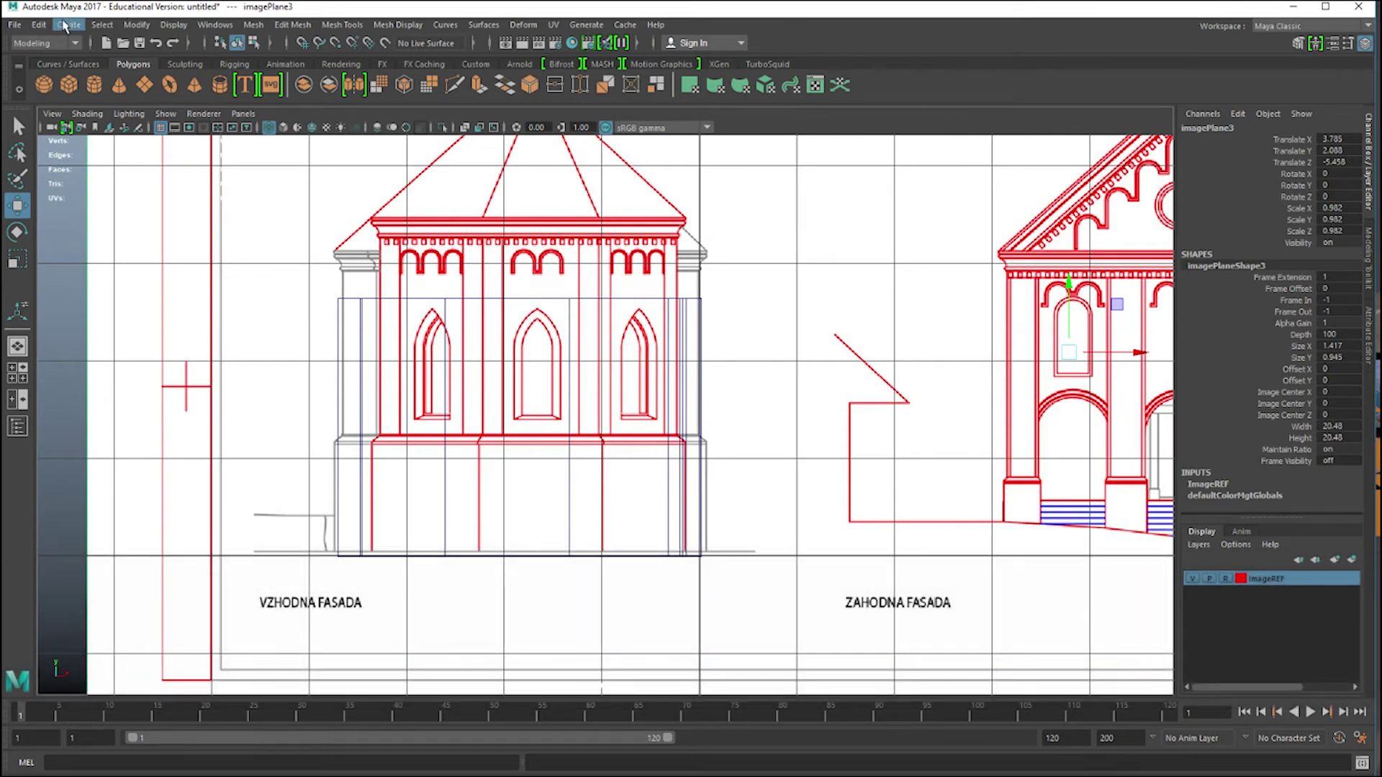
Create a polygon cylinder and move it out past the apse and façade image plane, to about -7.905 in Translate Z.
click(66, 25)
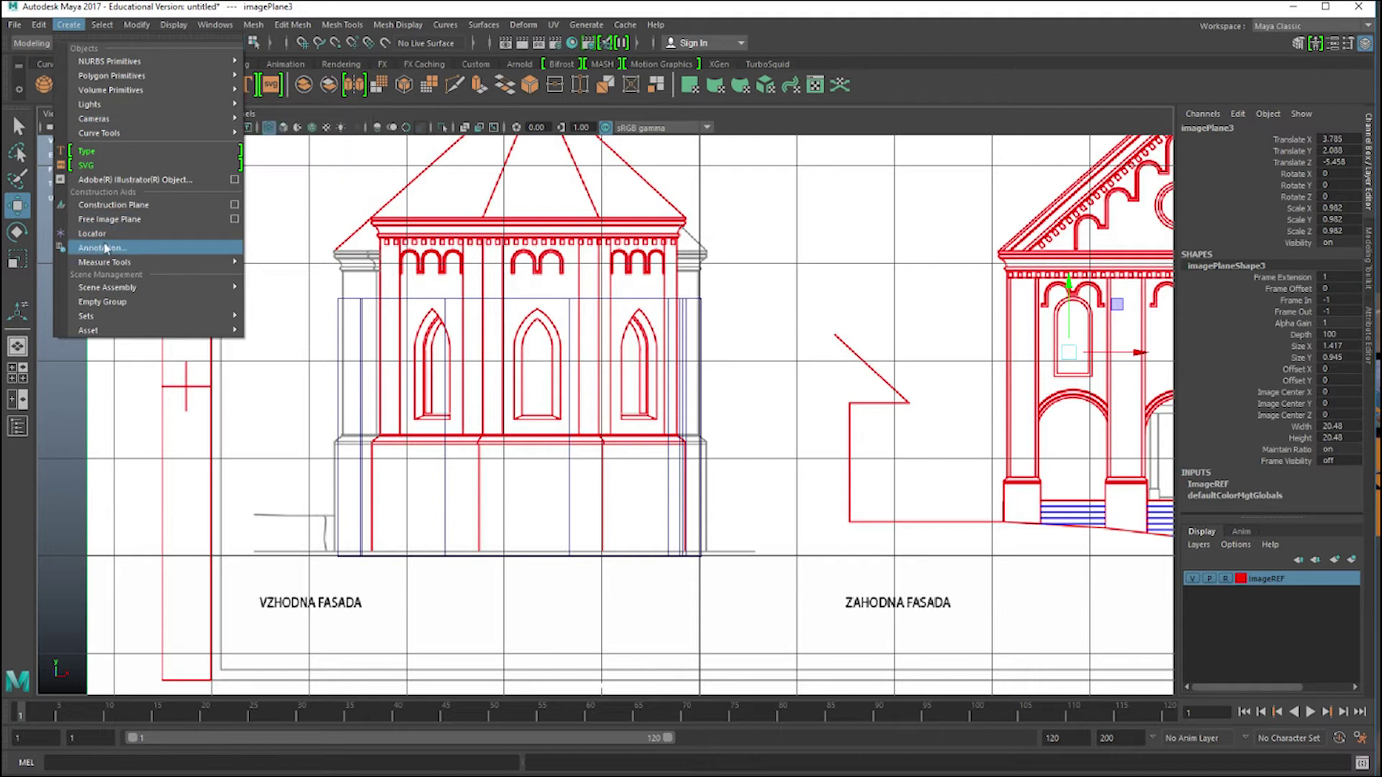
mouse_move(174, 75)
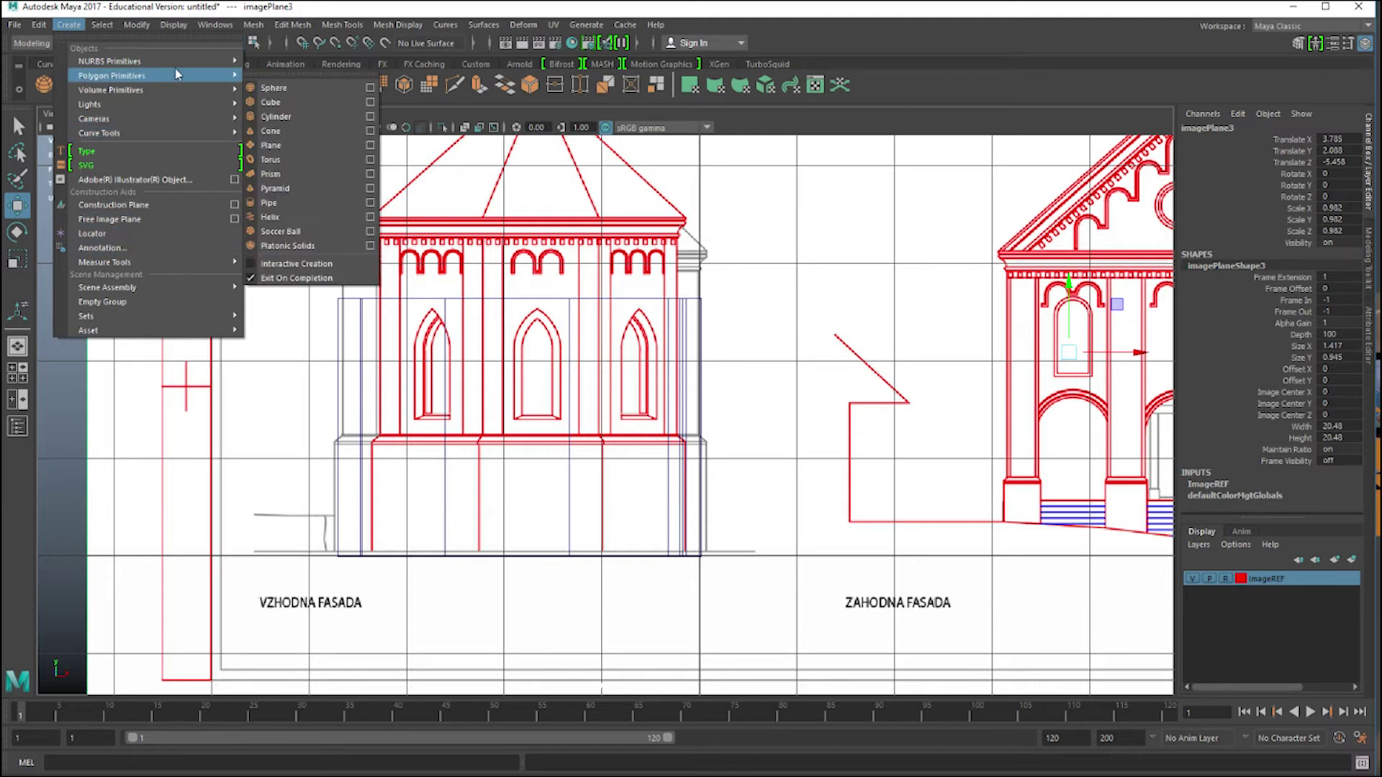
click(314, 118)
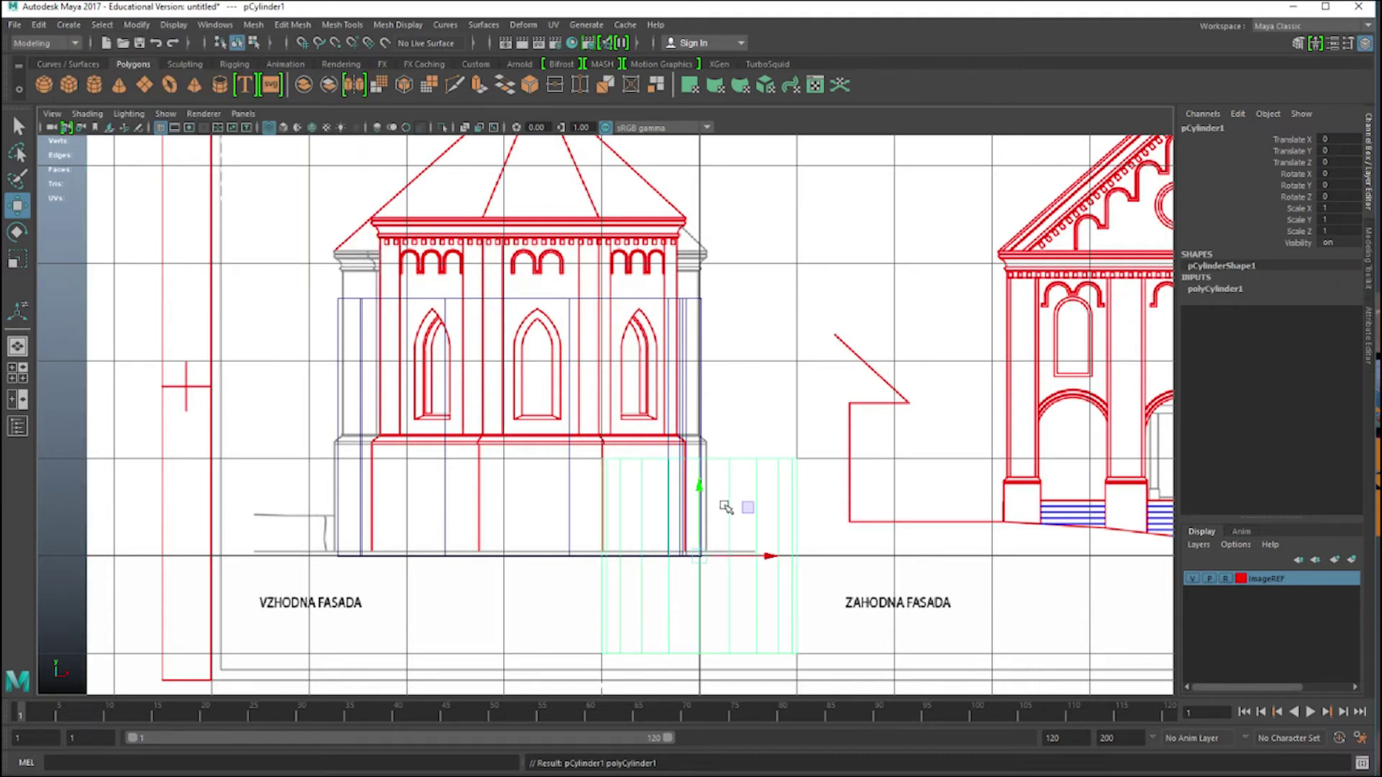
key(space)
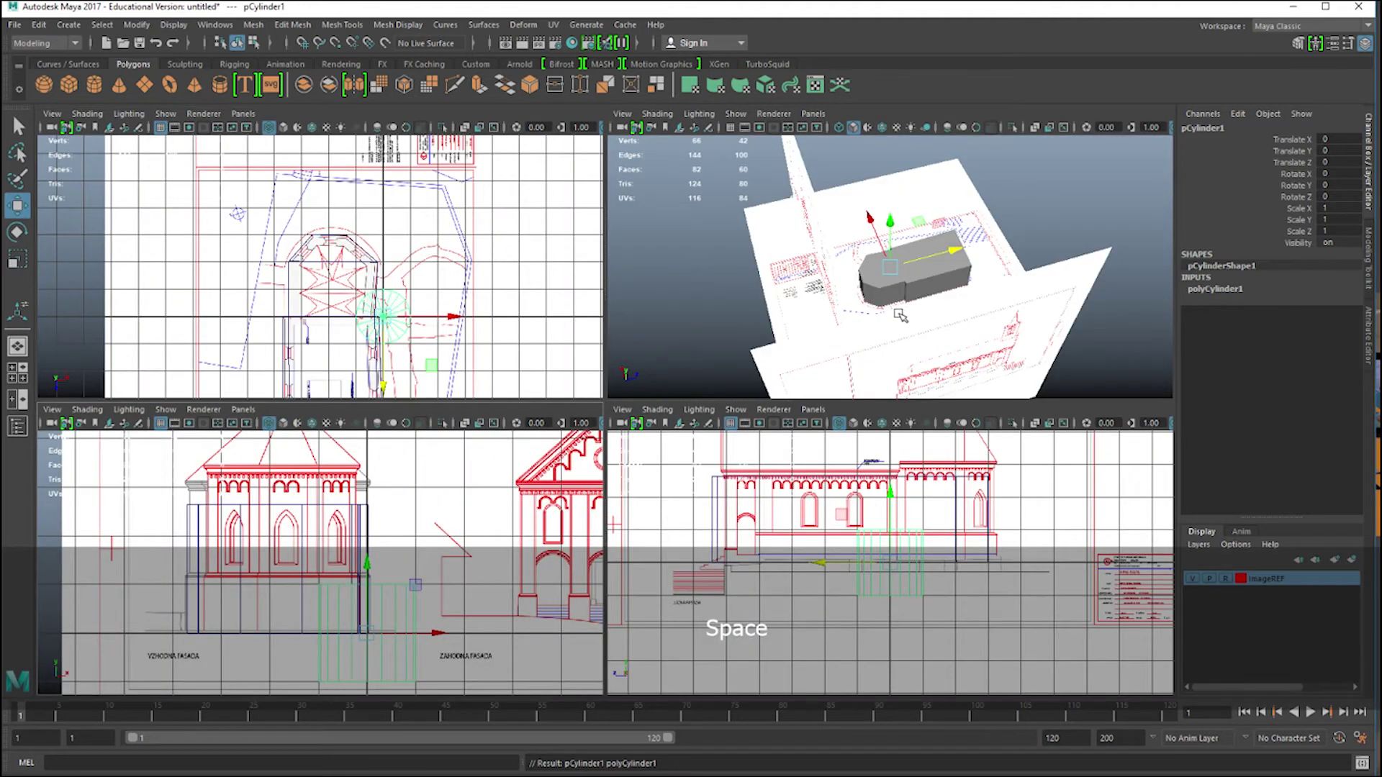
drag(961, 252, 910, 276)
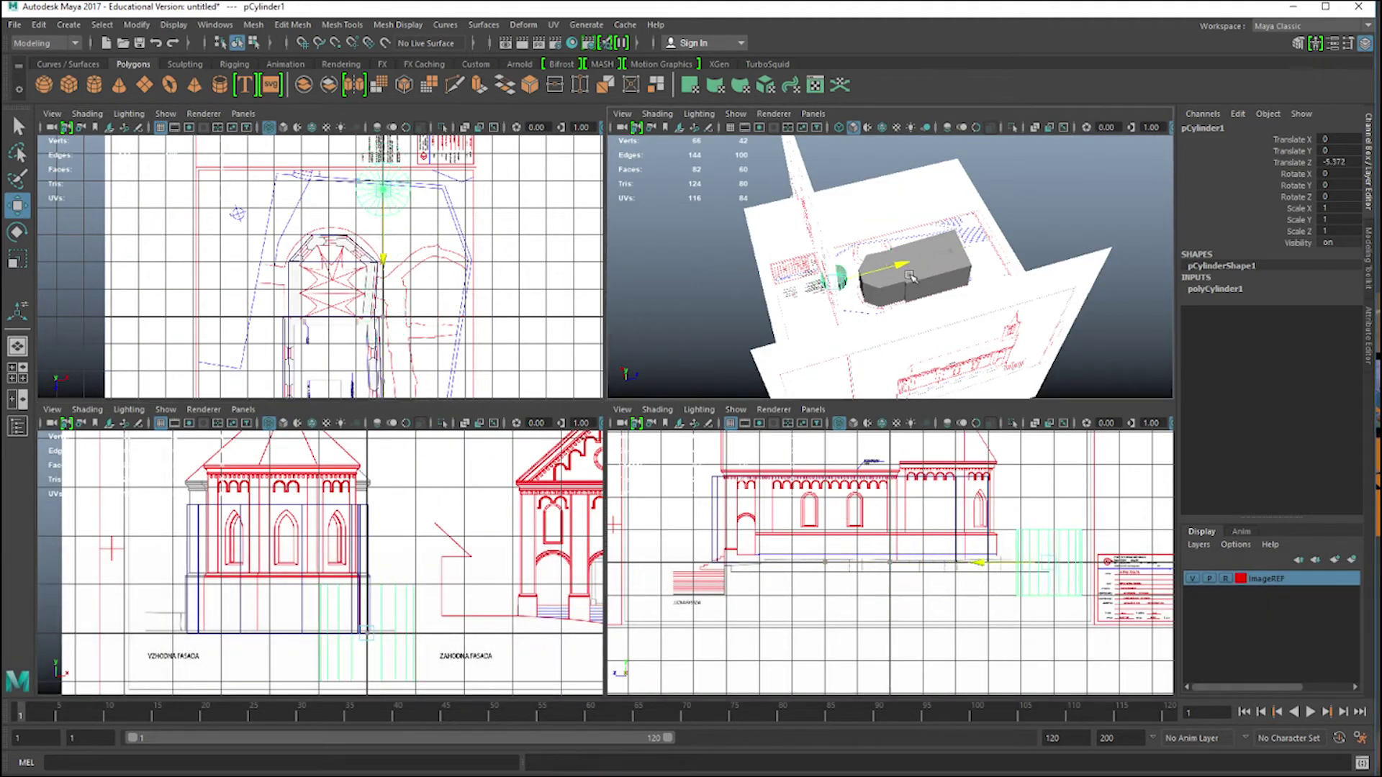
middle_drag(911, 276, 874, 298)
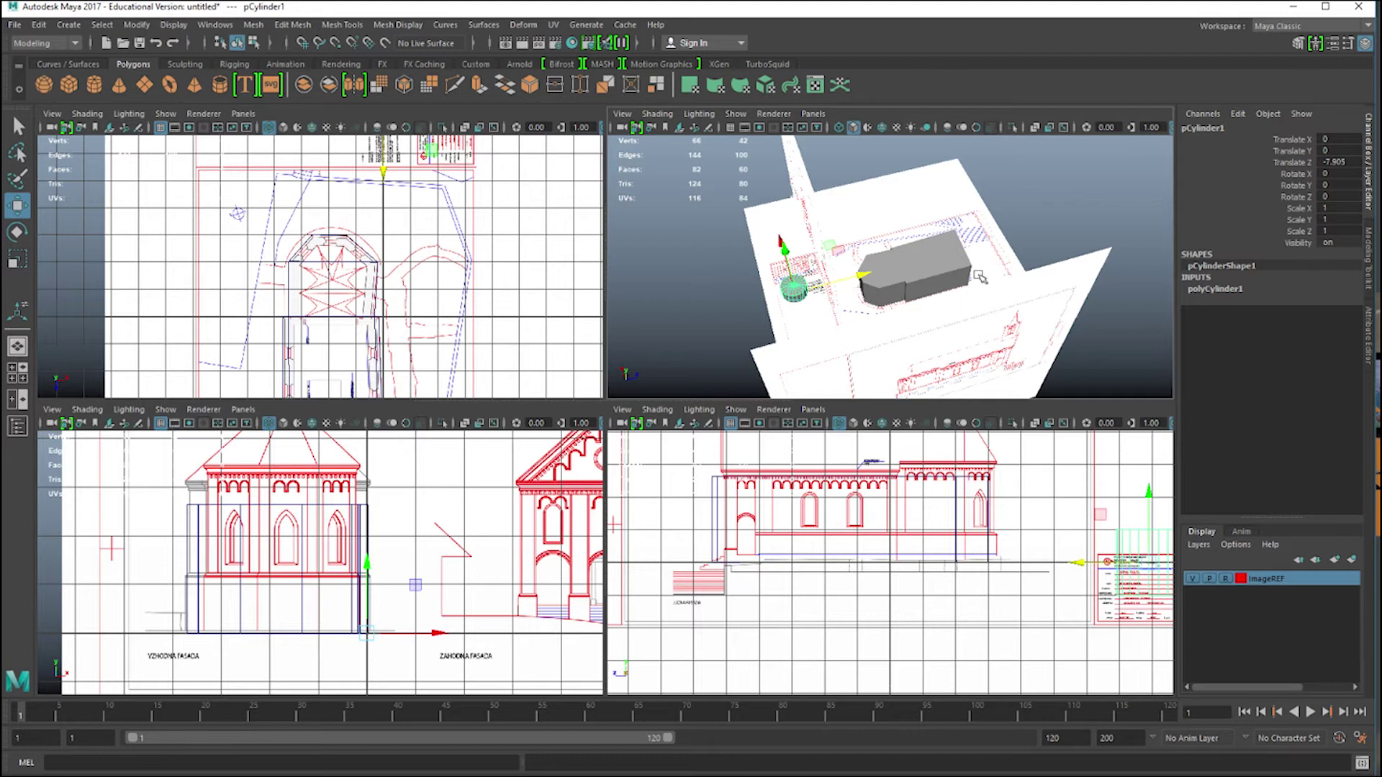
Set the cylinder's Subdivisions Caps to 0 and its Subdivisions Axis to 12.
click(1237, 289)
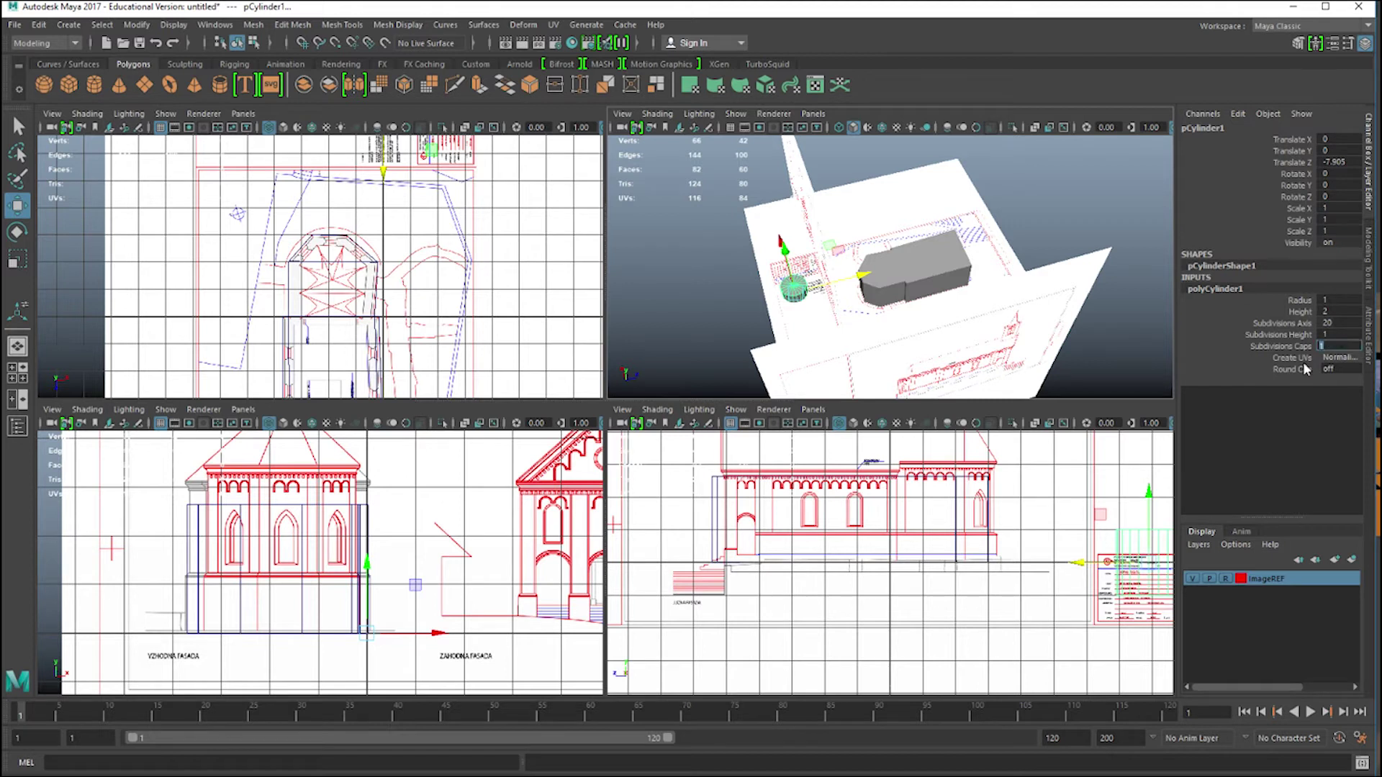
text(0)
key(Return)
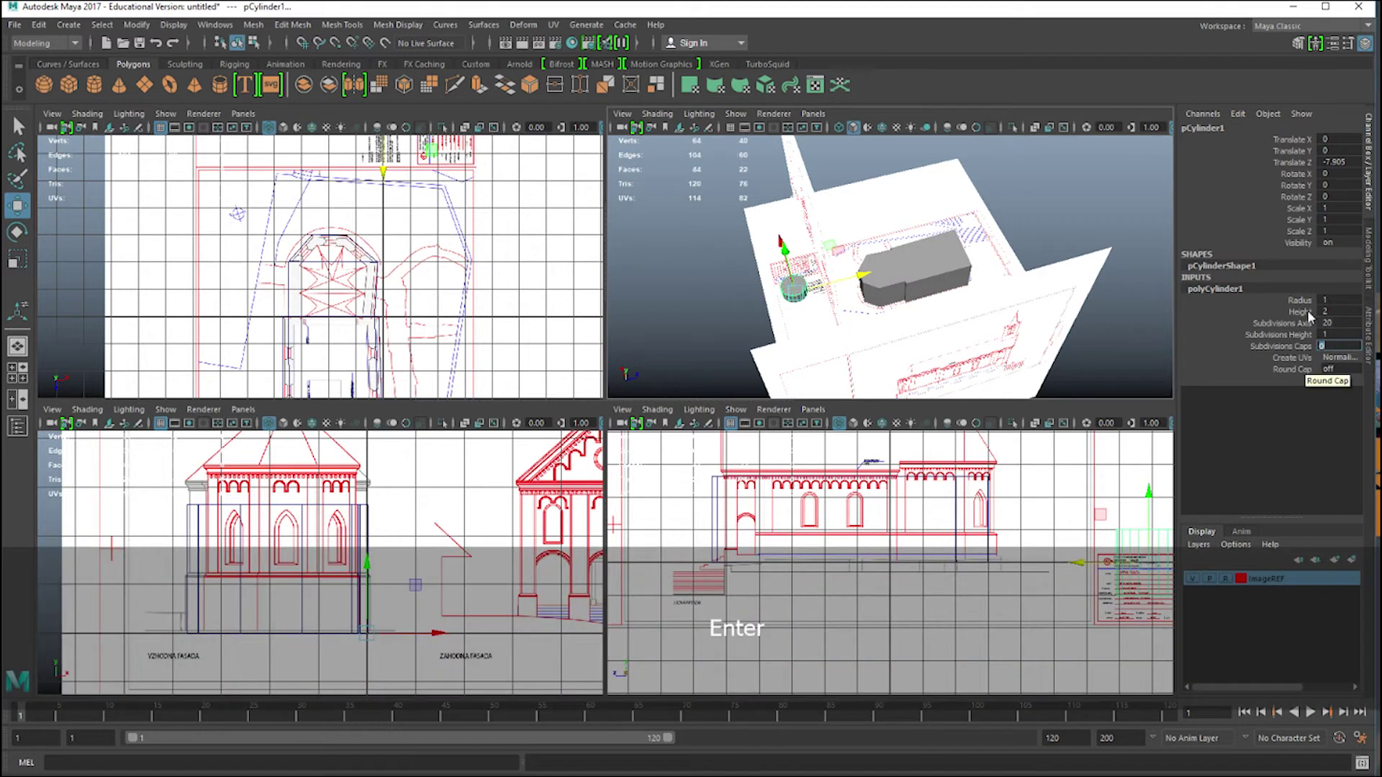
click(1338, 323)
text(12)
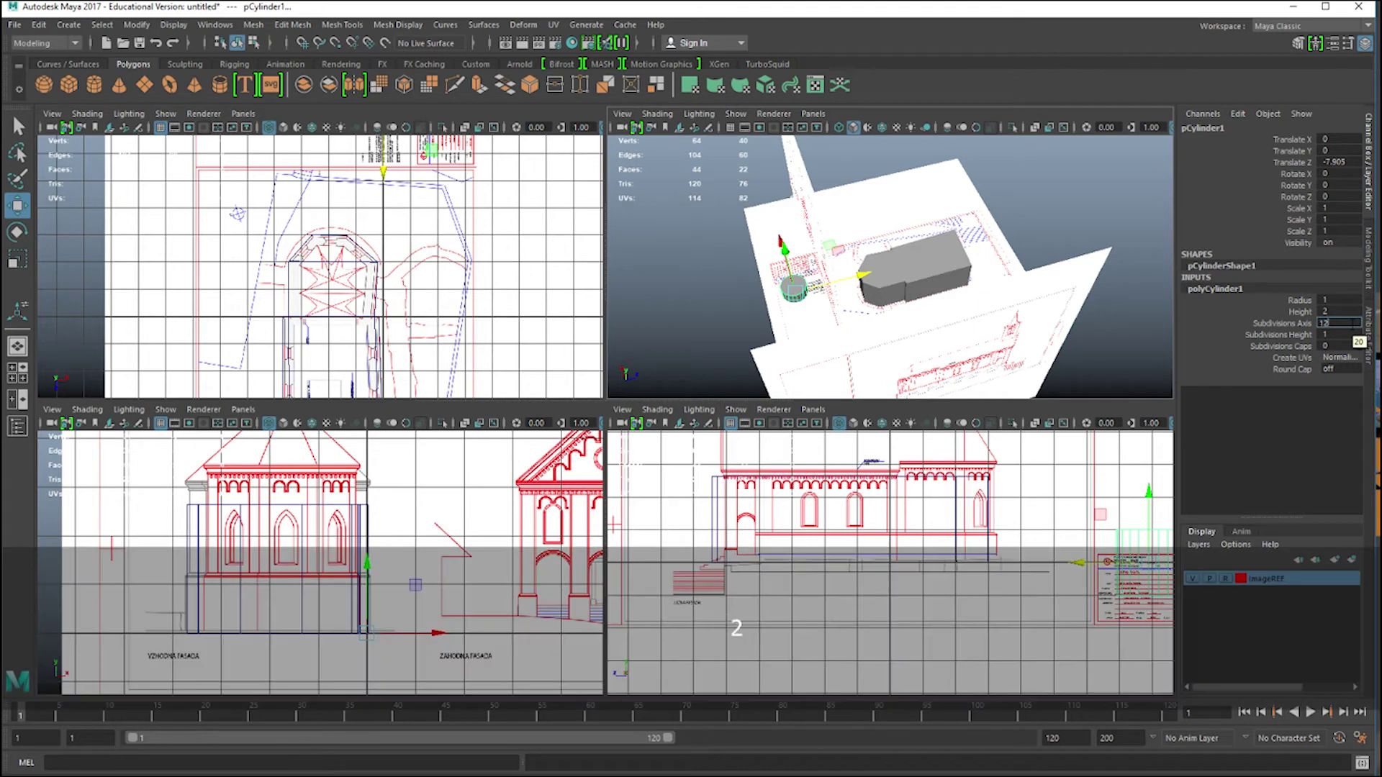
key(Return)
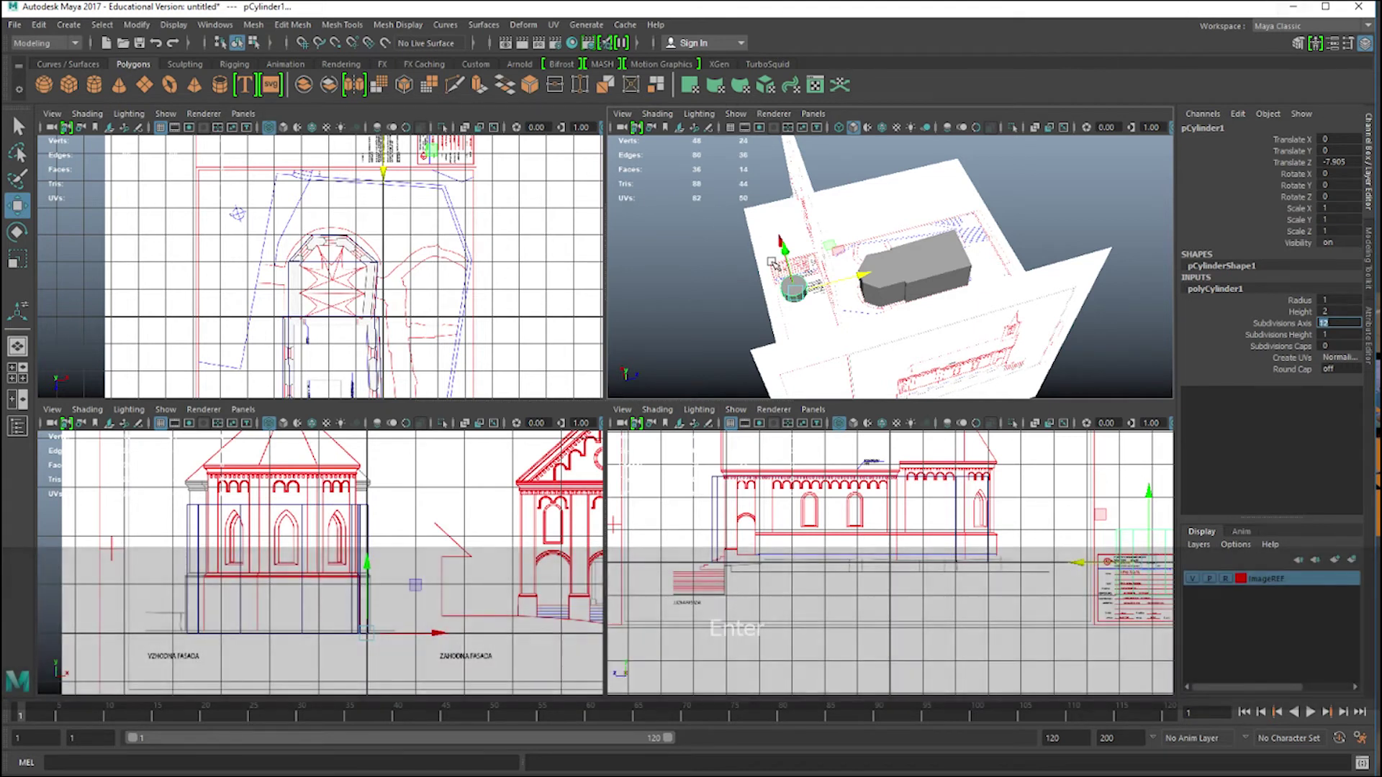
Rotate the cylinder to lie along the church's length by setting Rotate X to -90.
text(e)
click(943, 116)
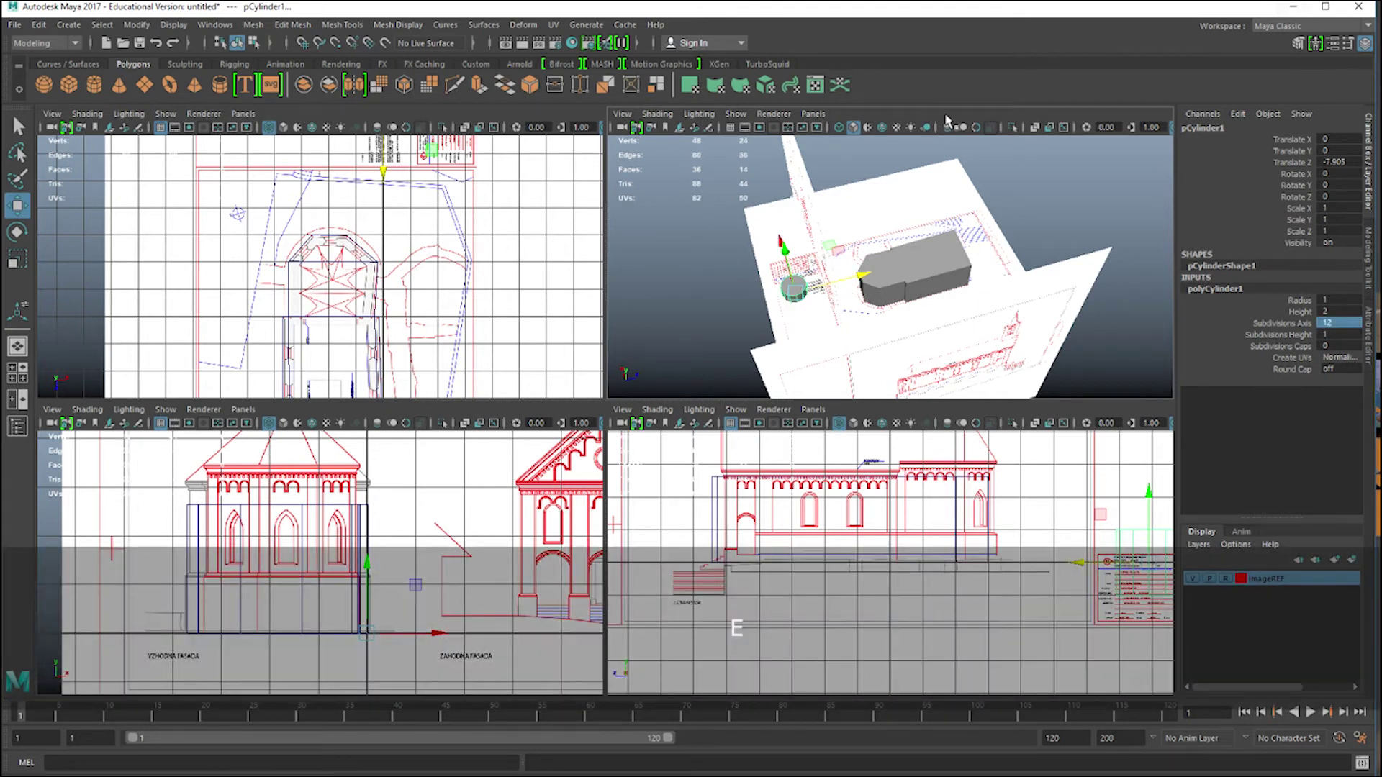
key(e)
drag(764, 259, 702, 331)
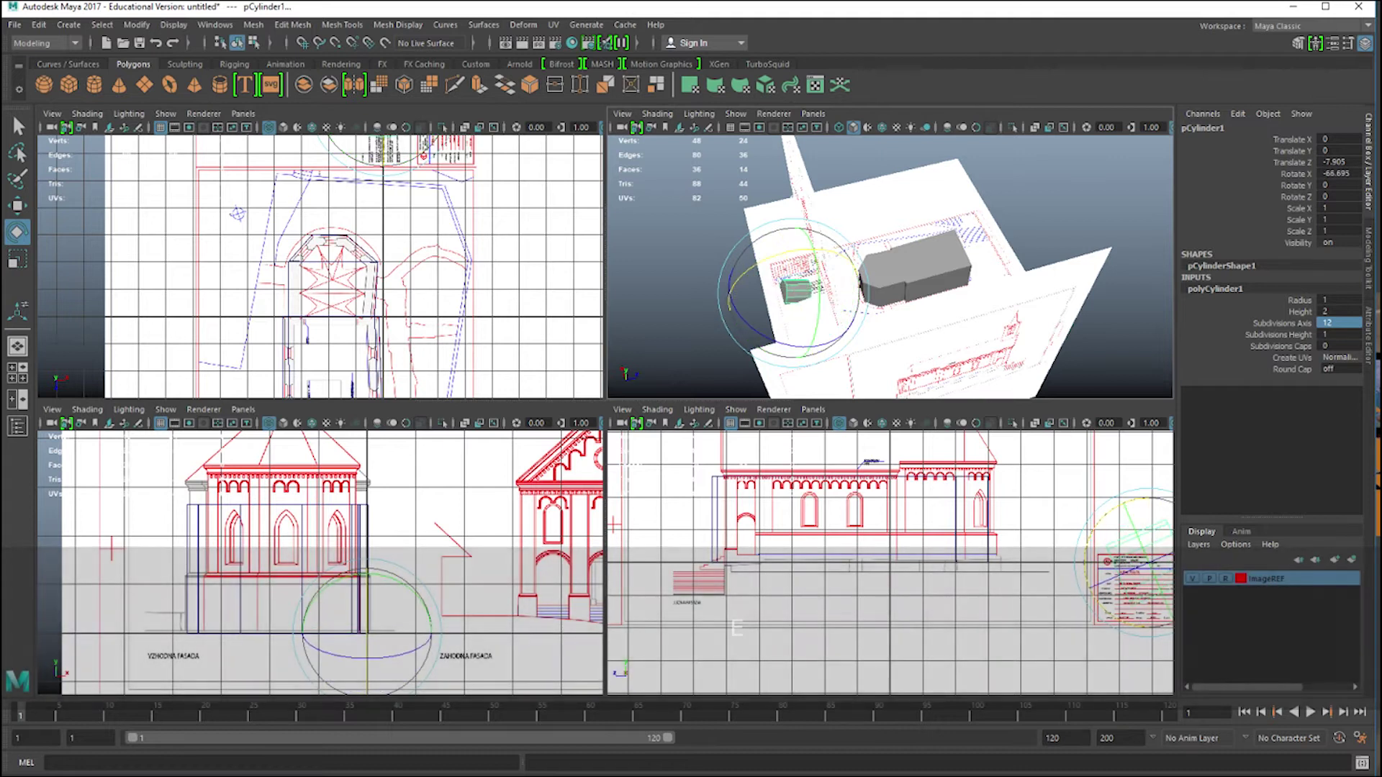
click(1345, 175)
text(-90)
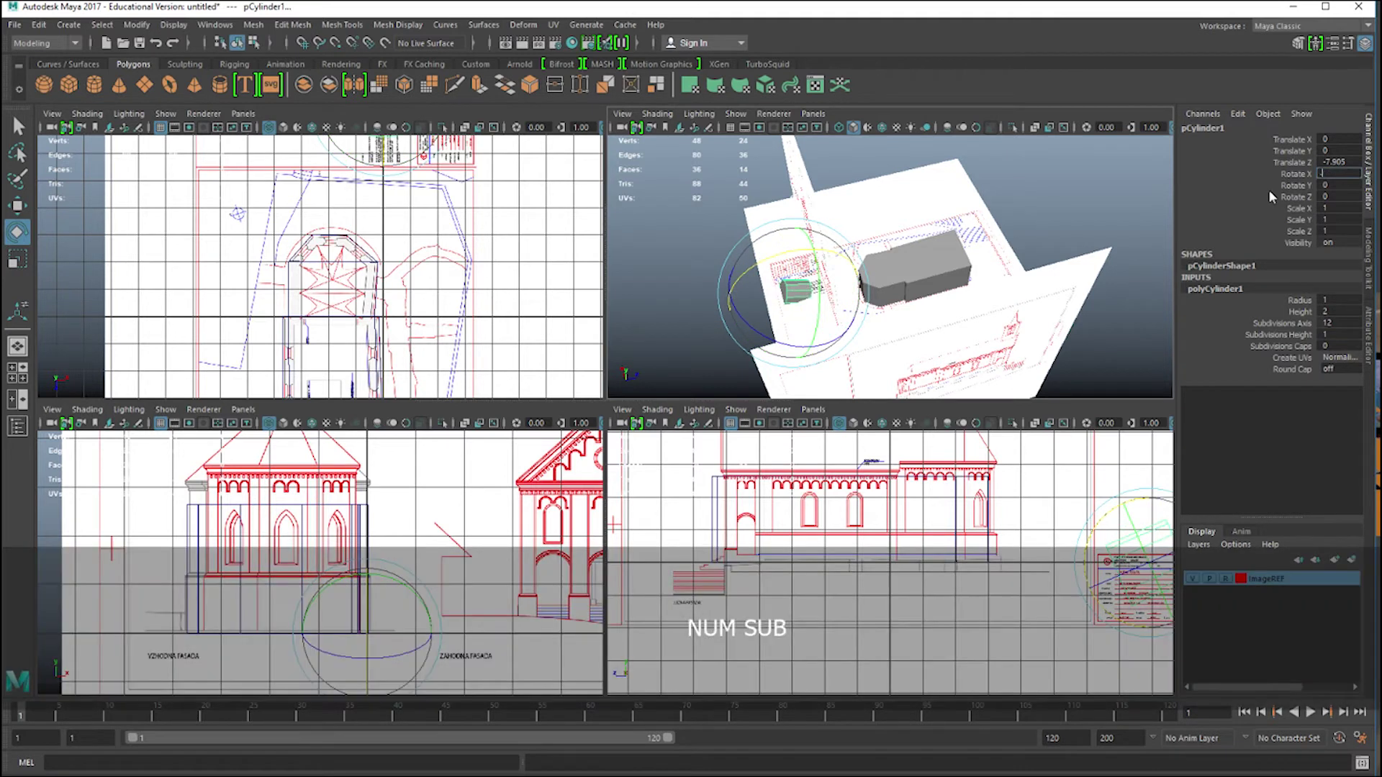
key(Return)
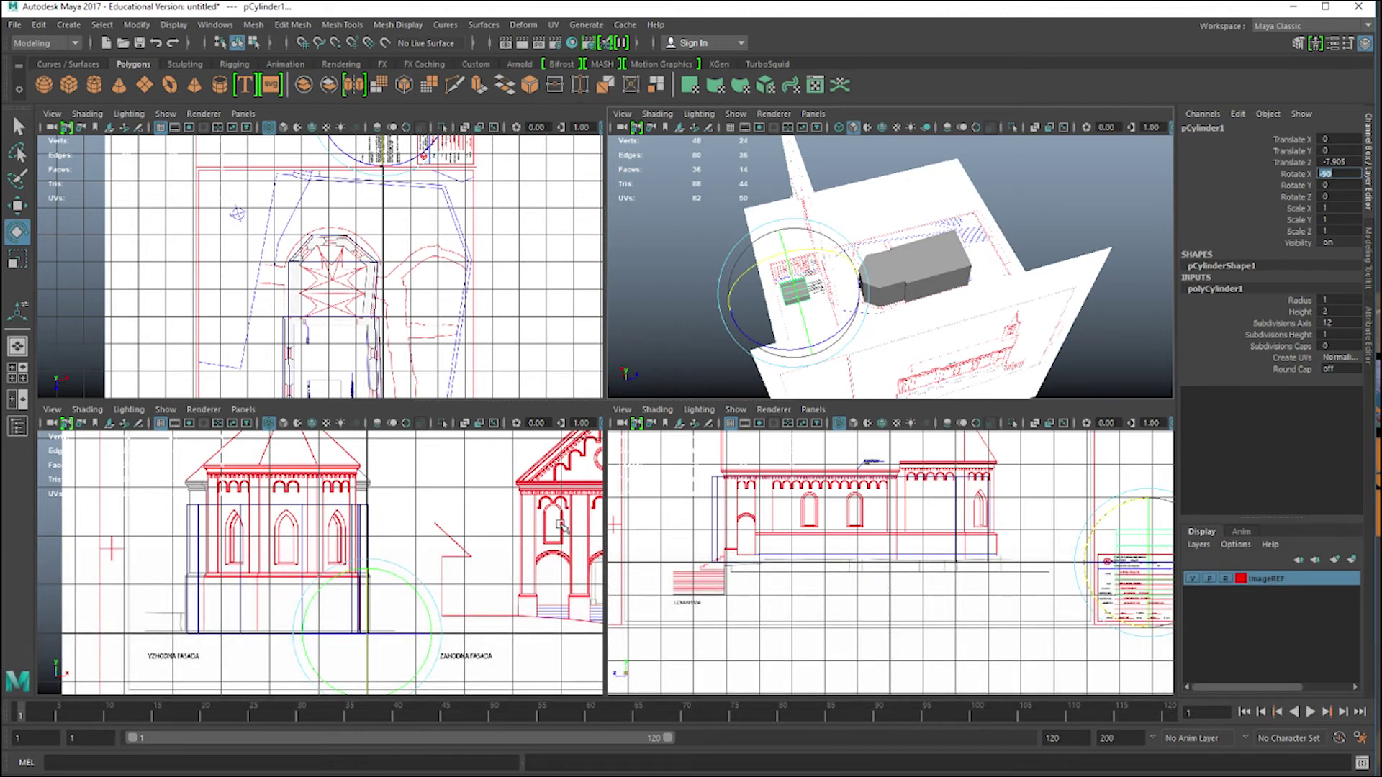
Move the cylinder between the apse and the façade image plane, to about 1.286, 1.951, -3.72 in Translate X, Y and Z.
text(w)
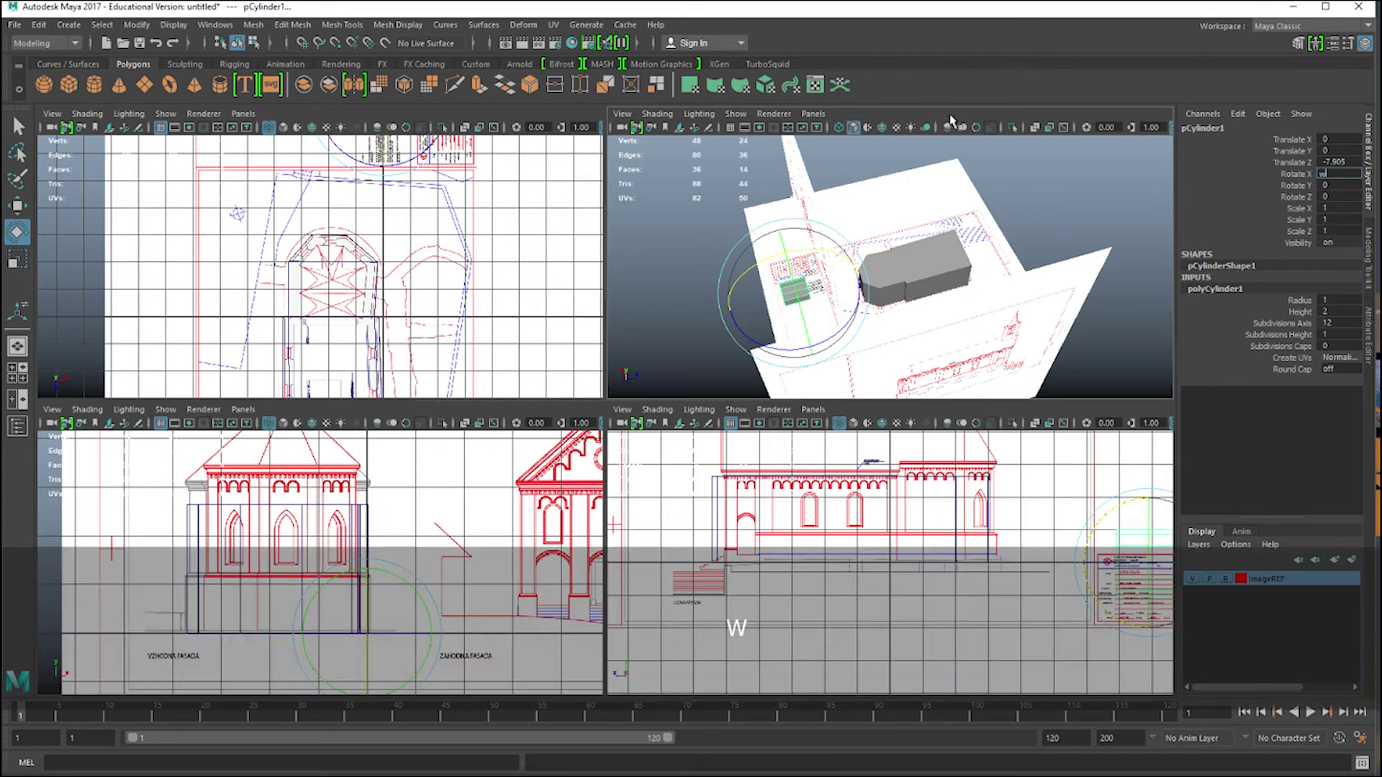
text(w)
drag(864, 272, 897, 298)
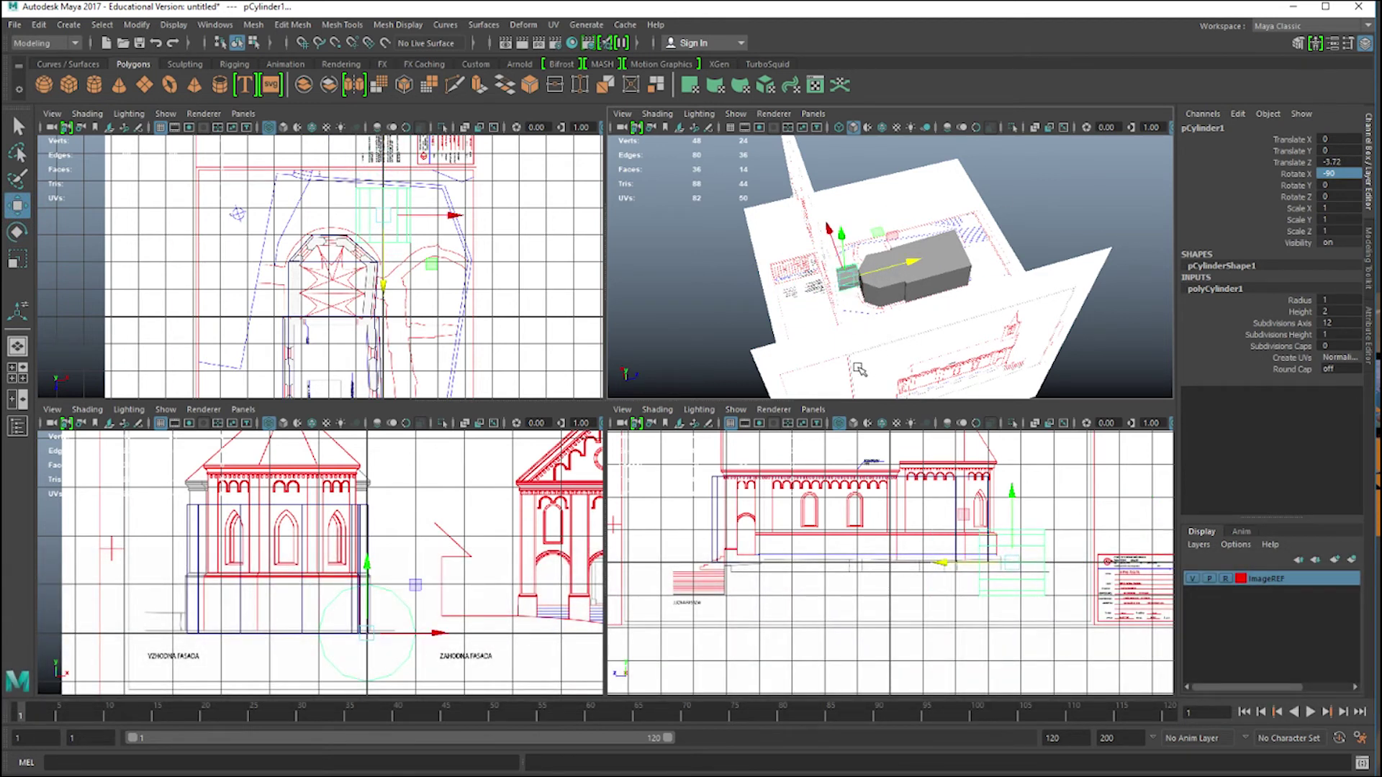
drag(367, 568, 370, 472)
drag(447, 533, 514, 545)
key(space)
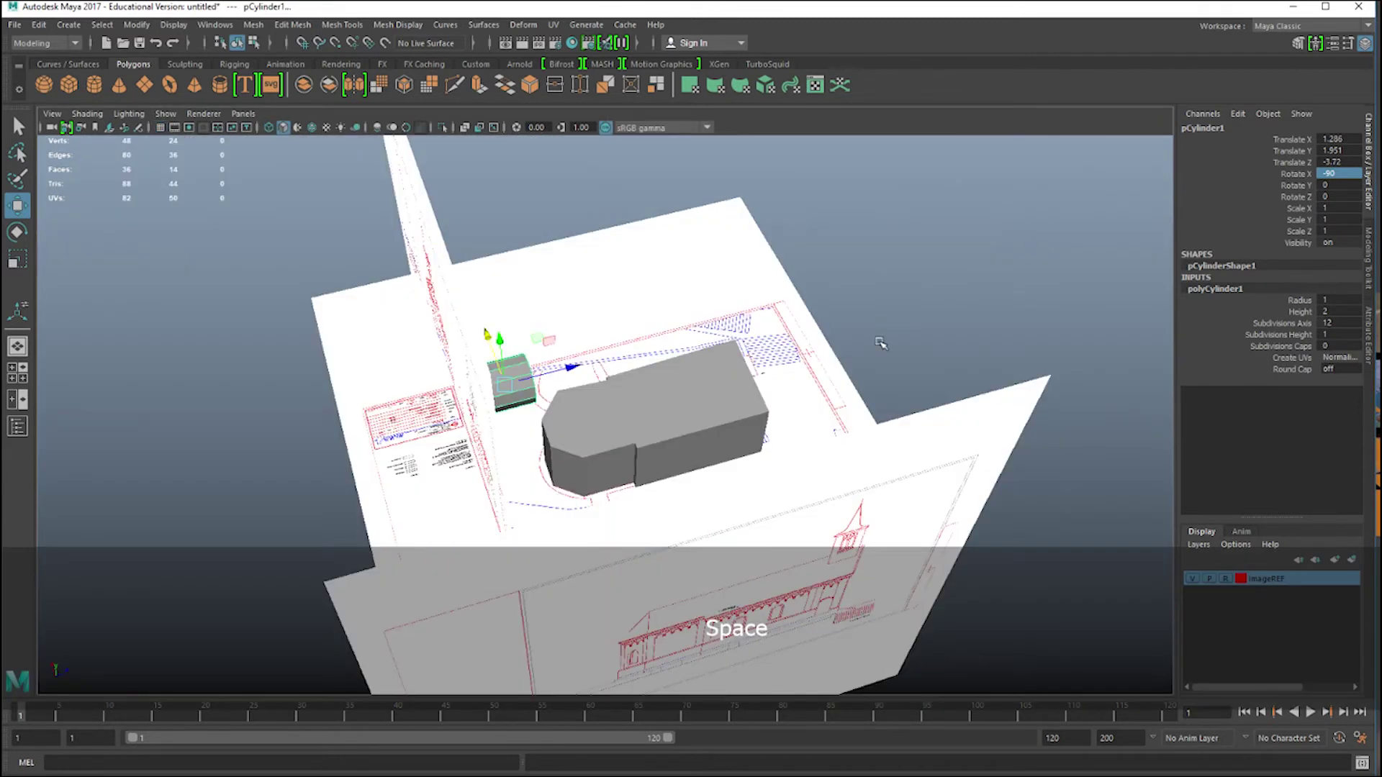
alt+drag(880, 282, 646, 337)
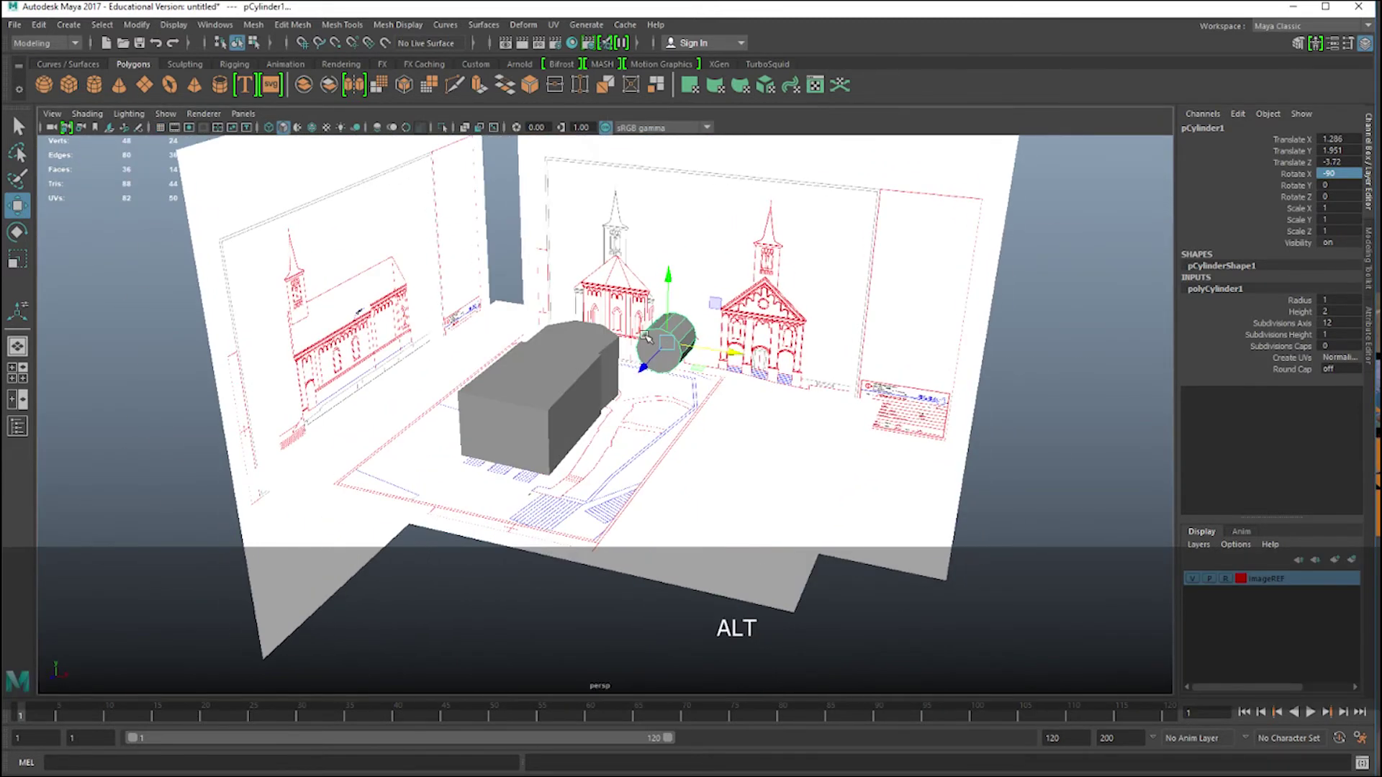
Delete the cylinder's end cap faces to leave an open tube.
right_drag(670, 357, 670, 395)
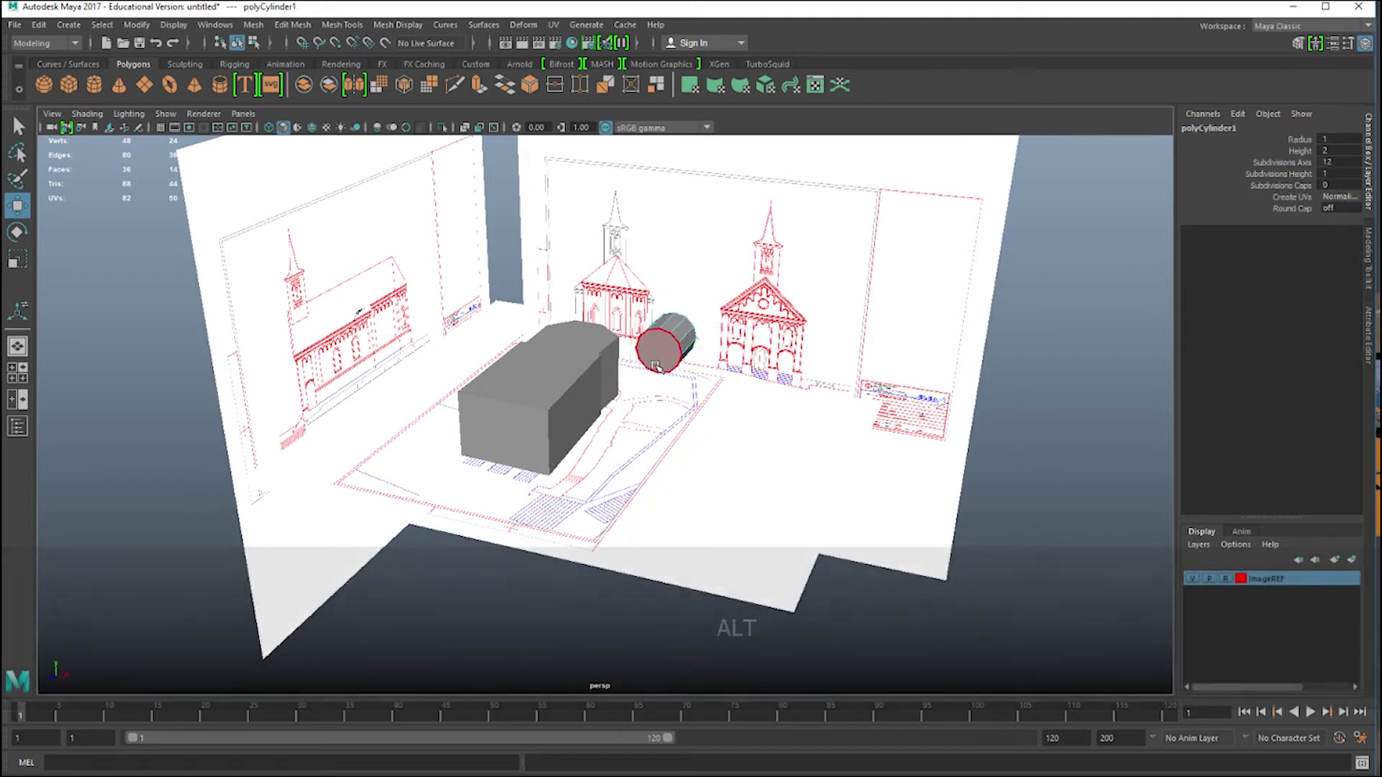
click(657, 365)
key(Delete)
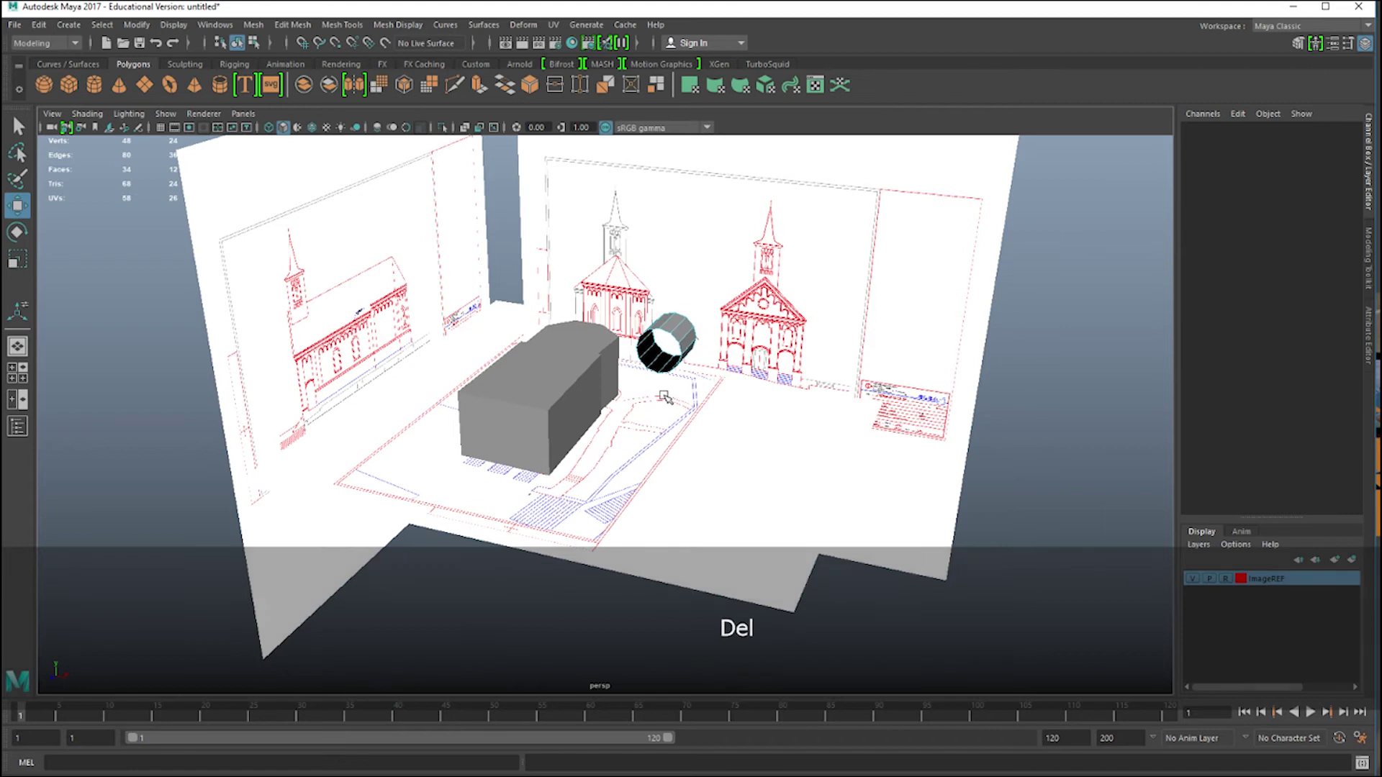
Delete the lower half of the tube's side faces to leave a half-round arch.
key(space)
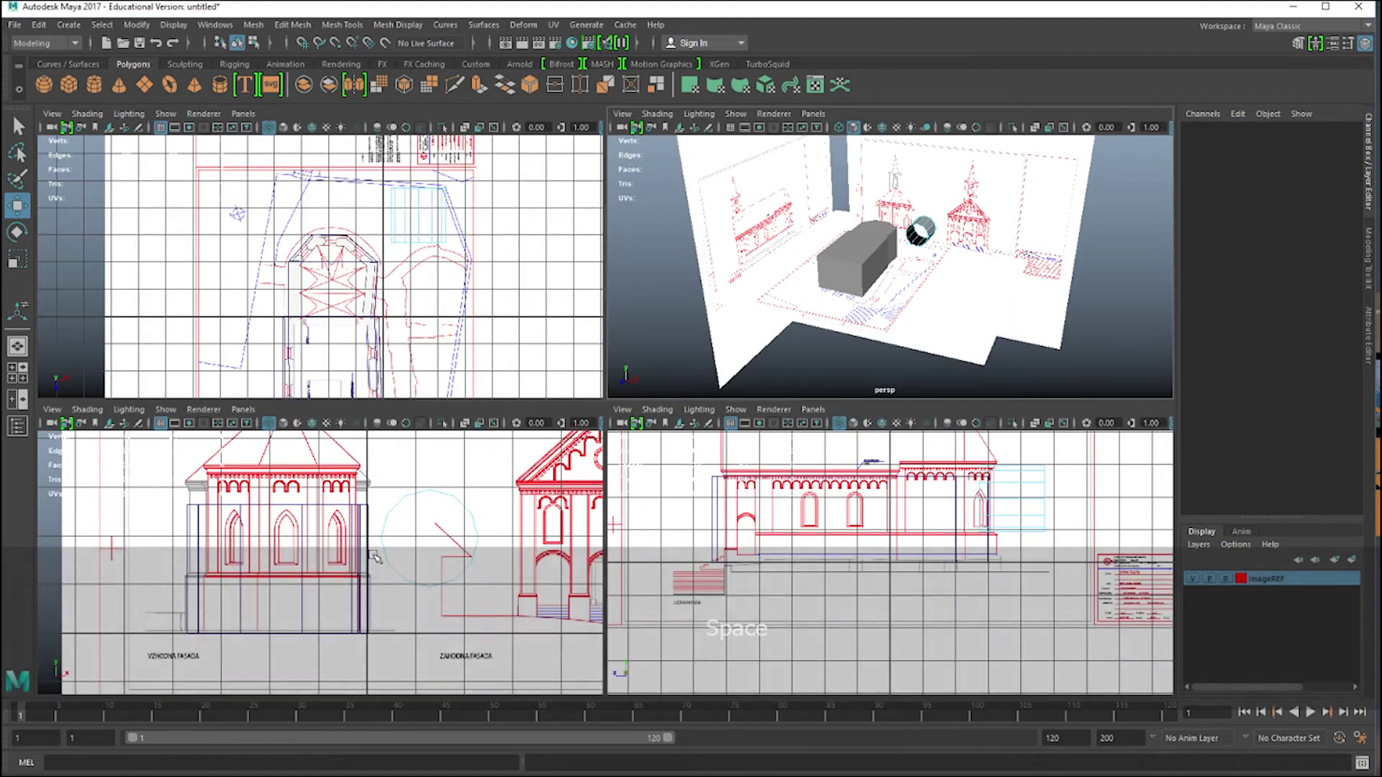
drag(371, 544, 504, 626)
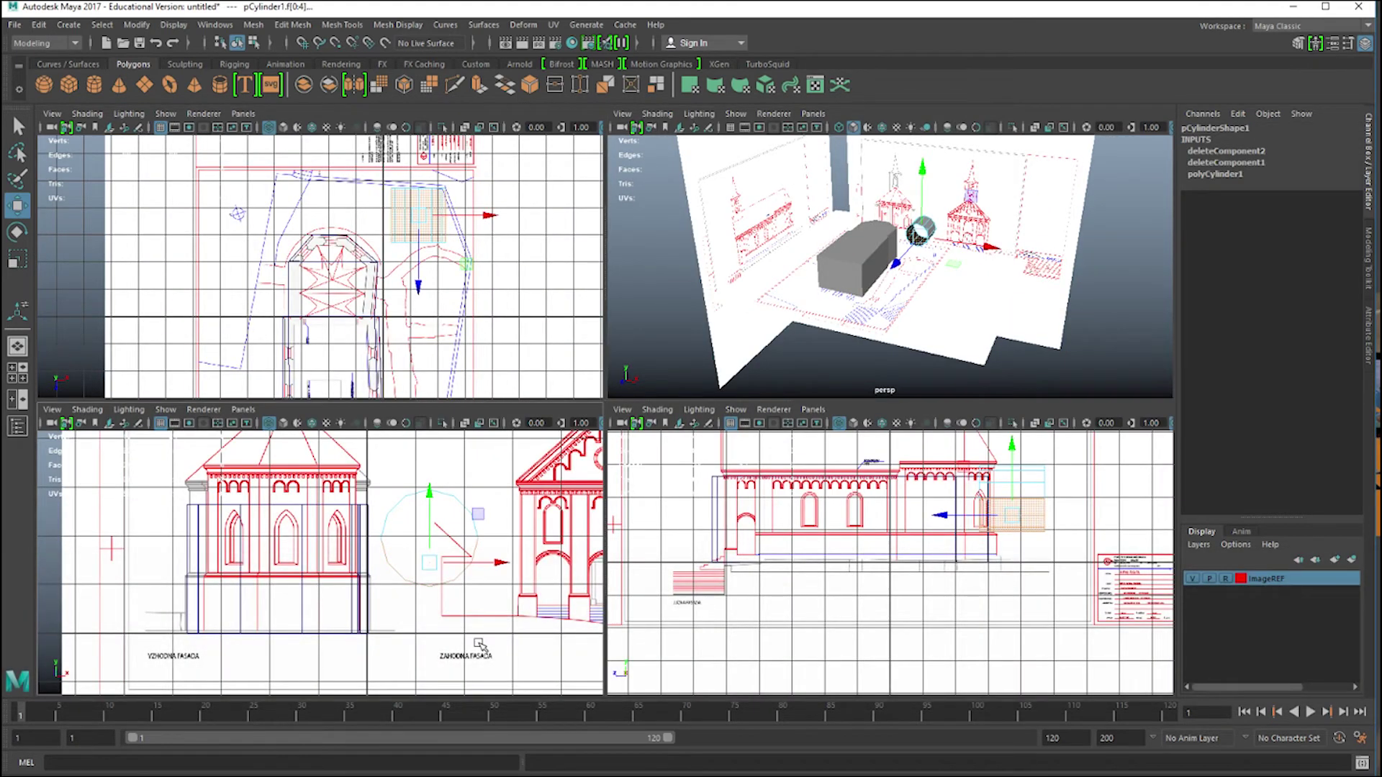
key(Delete)
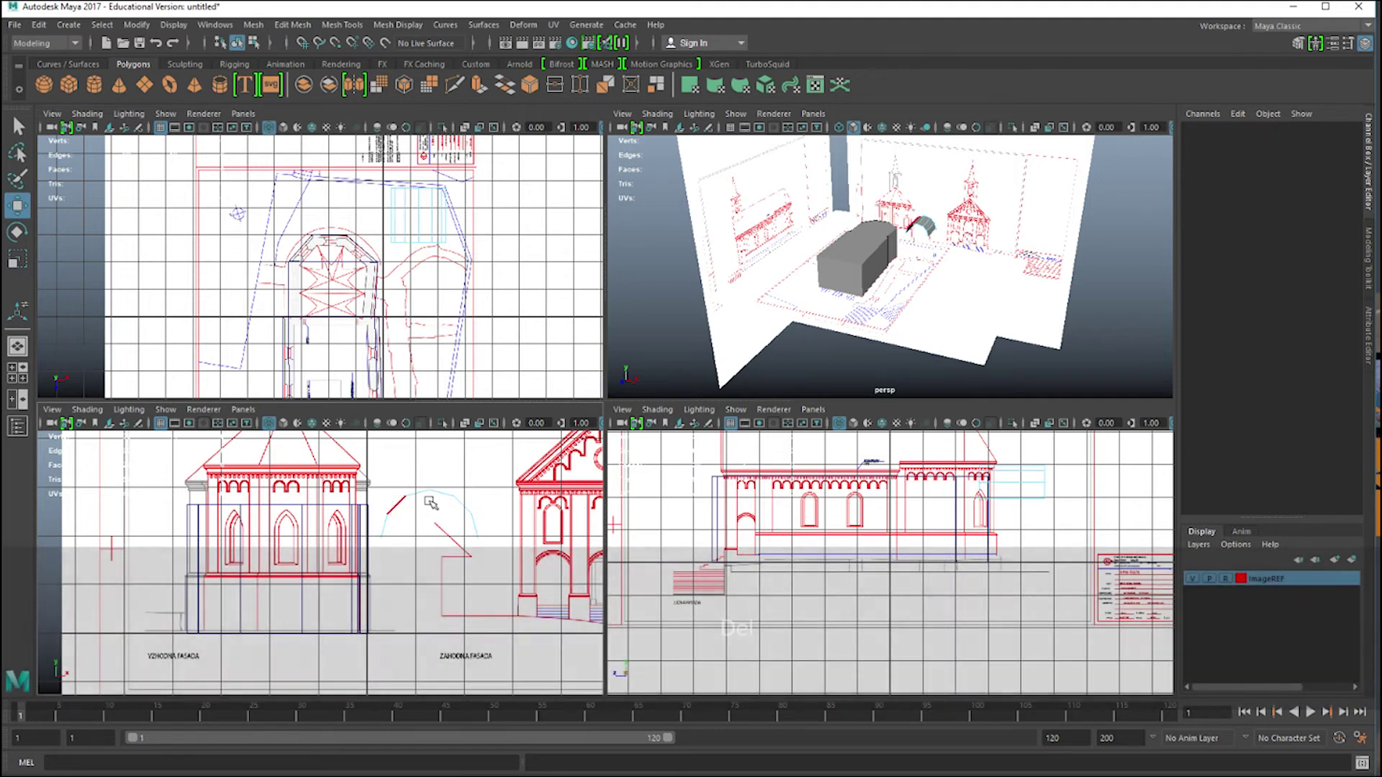
Move the whole half cylinder over the apse's central window in the east façade drawing, to about -1.642 in Translate X.
key(F8)
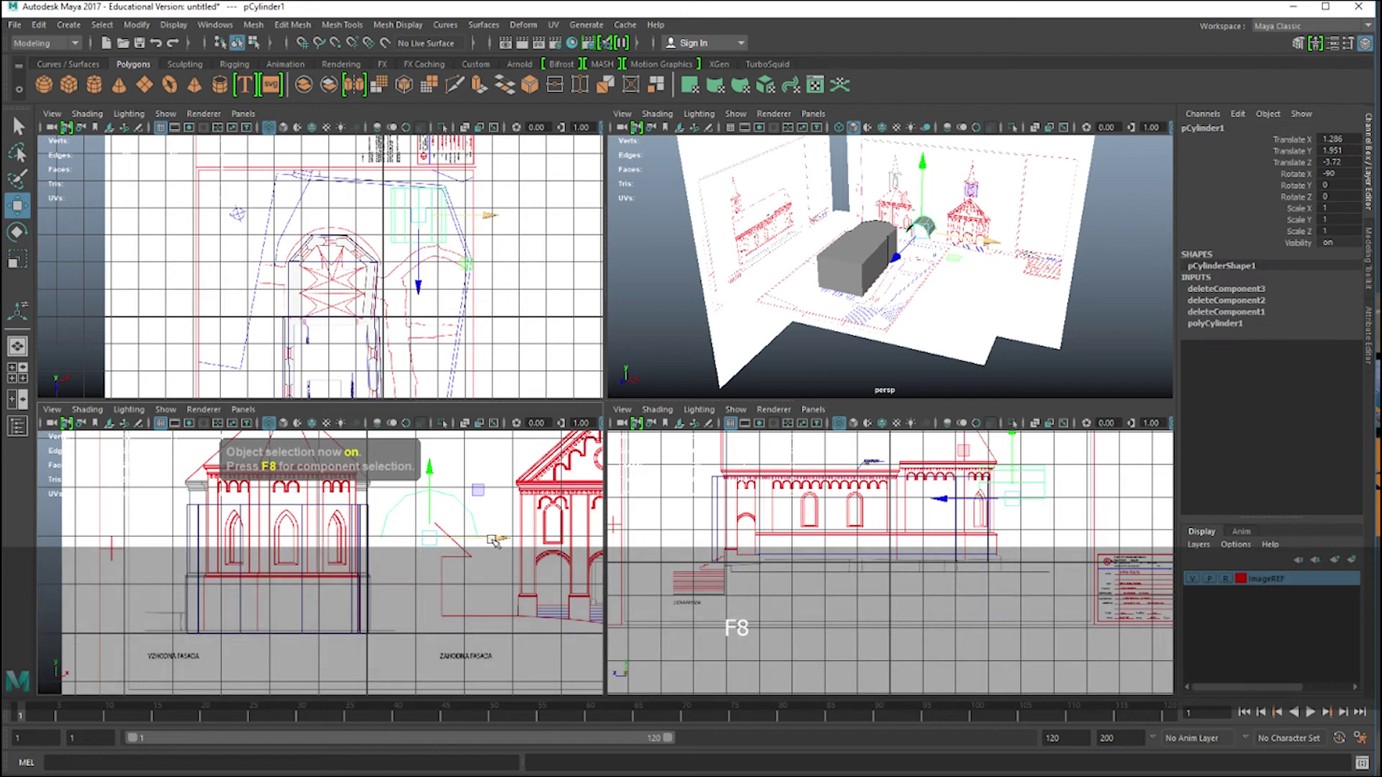
drag(495, 541, 348, 567)
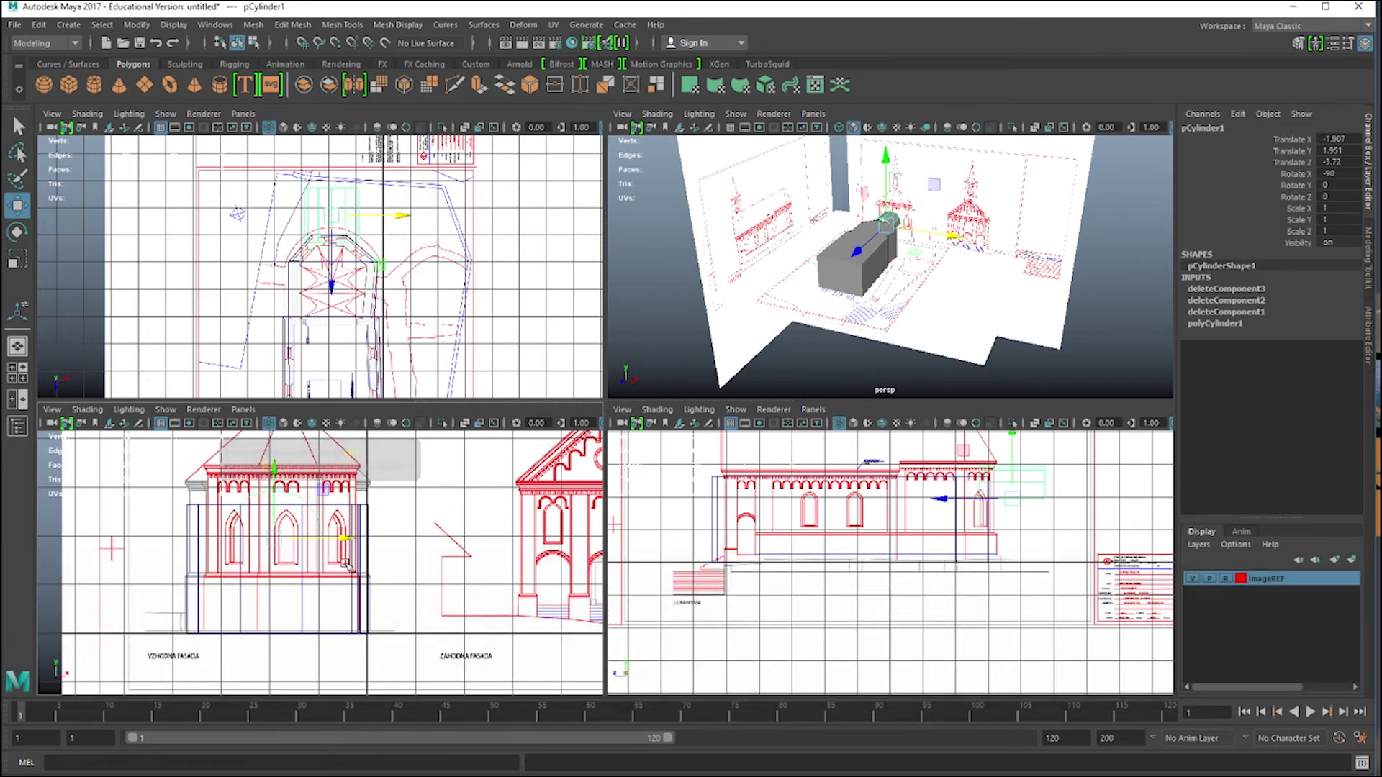
key(space)
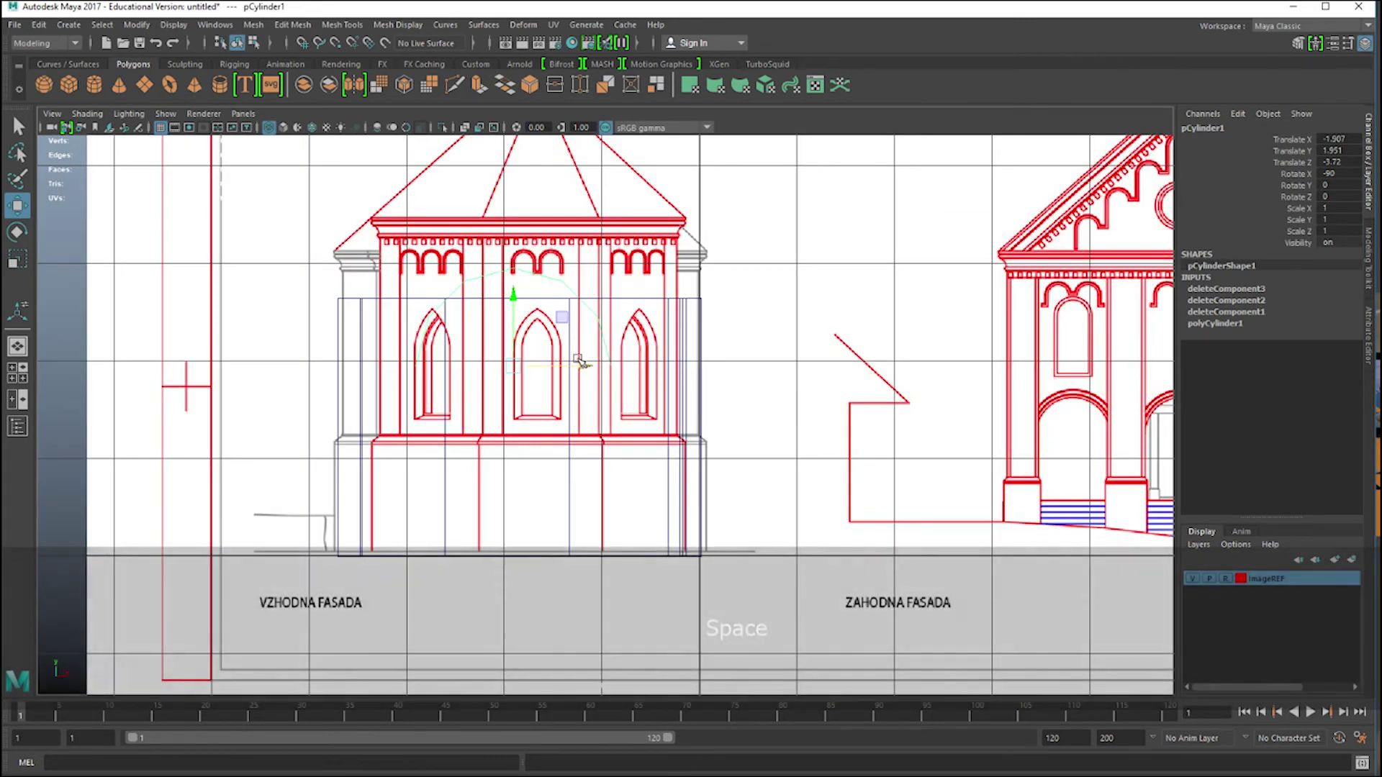
drag(594, 355, 611, 380)
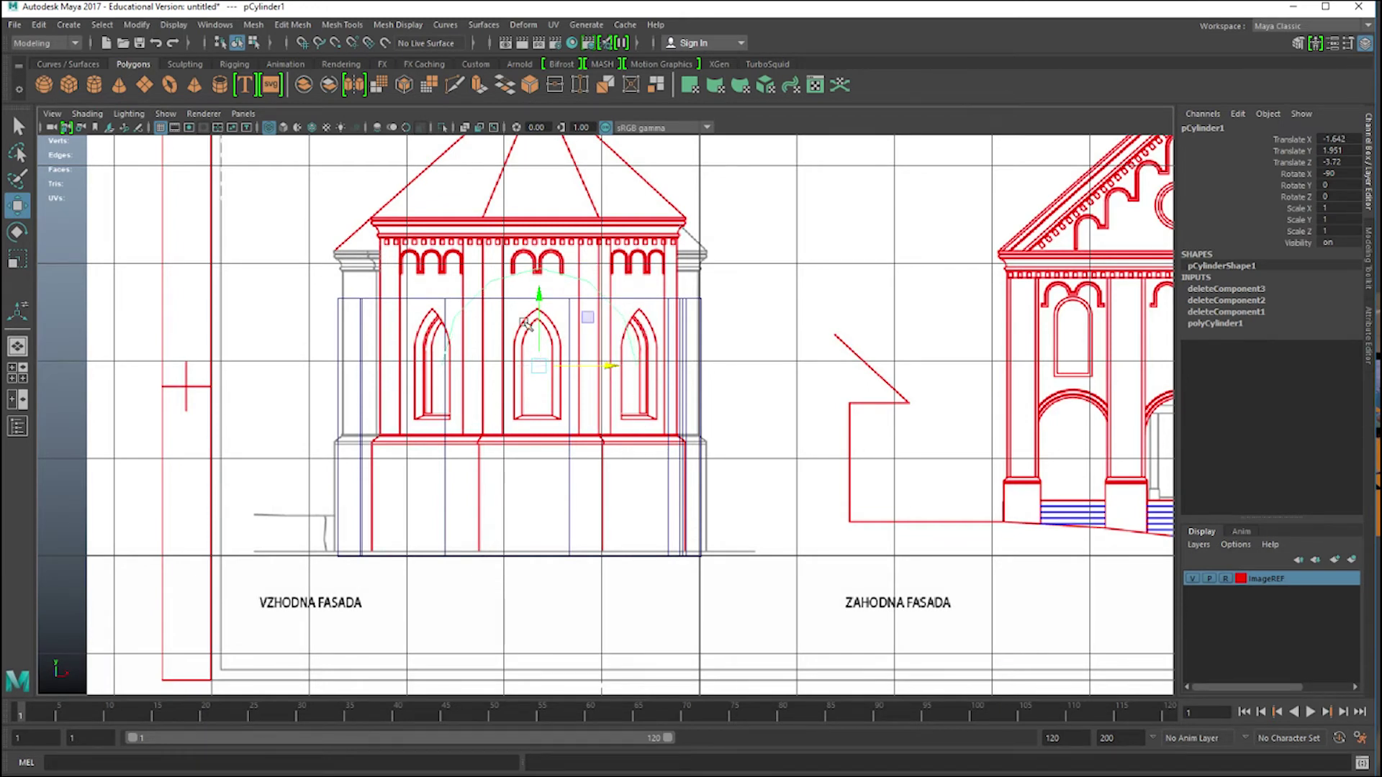
Scale the half cylinder to about 0.26 in X and Y and 0.543 in Z to match the central window's pointed arch.
key(r)
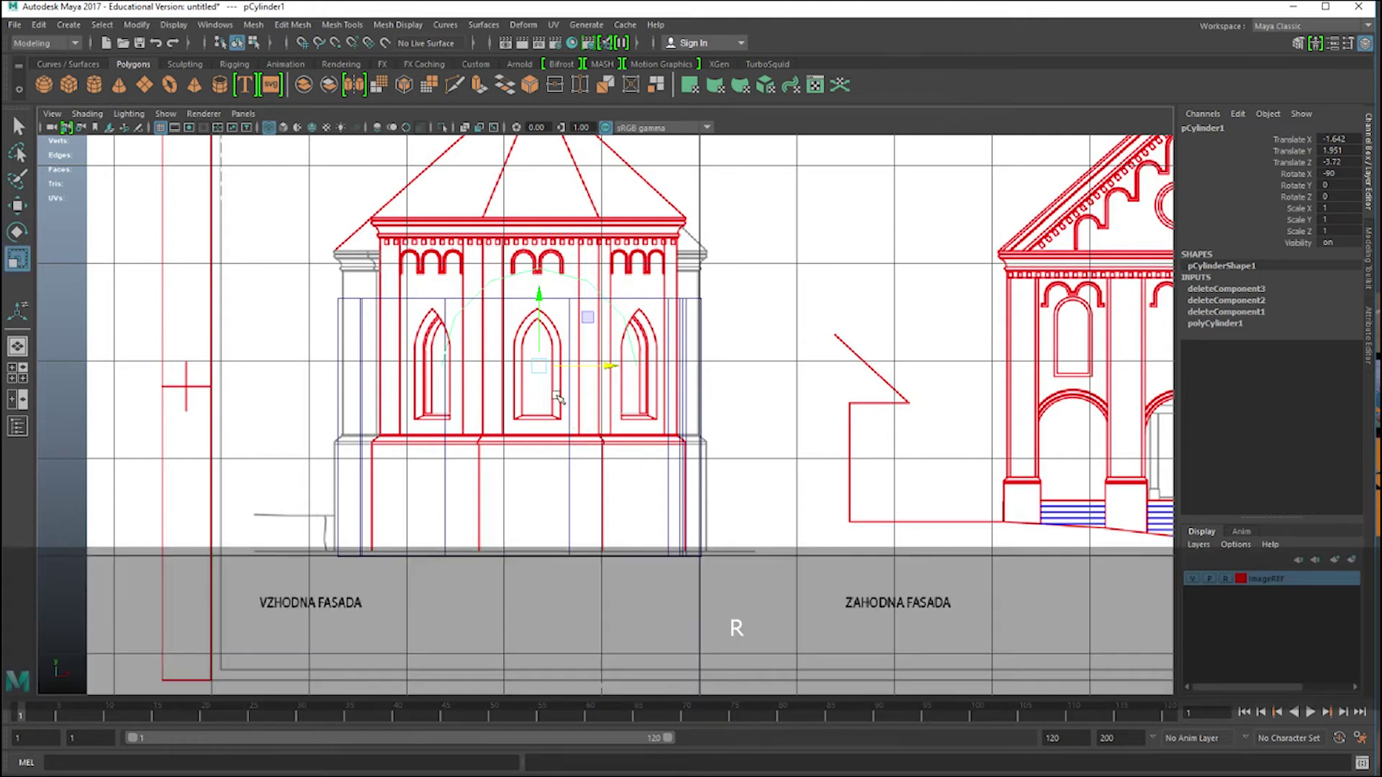
drag(539, 368, 463, 369)
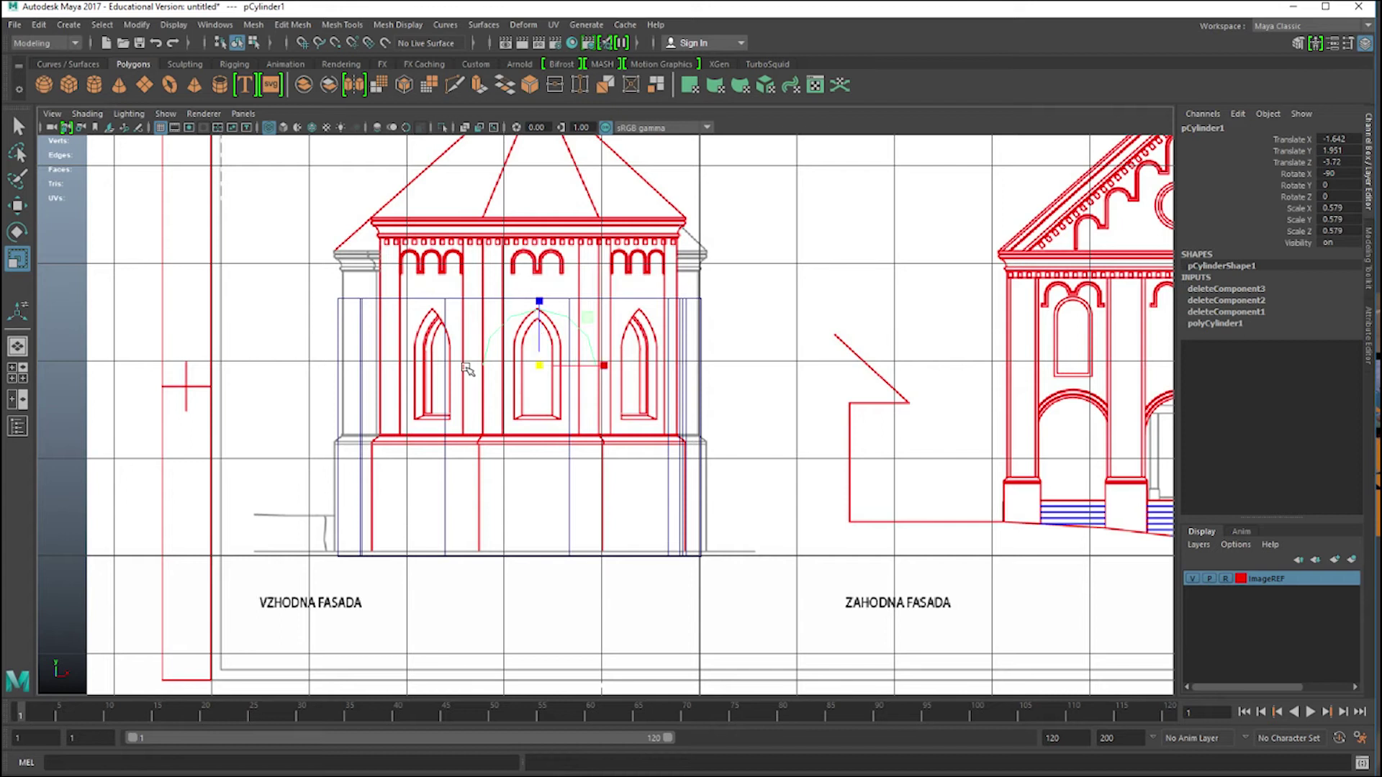
scroll(573, 416, up, 3)
alt+middle_drag(559, 423, 611, 590)
scroll(540, 589, up, 2)
alt+middle_drag(639, 453, 790, 321)
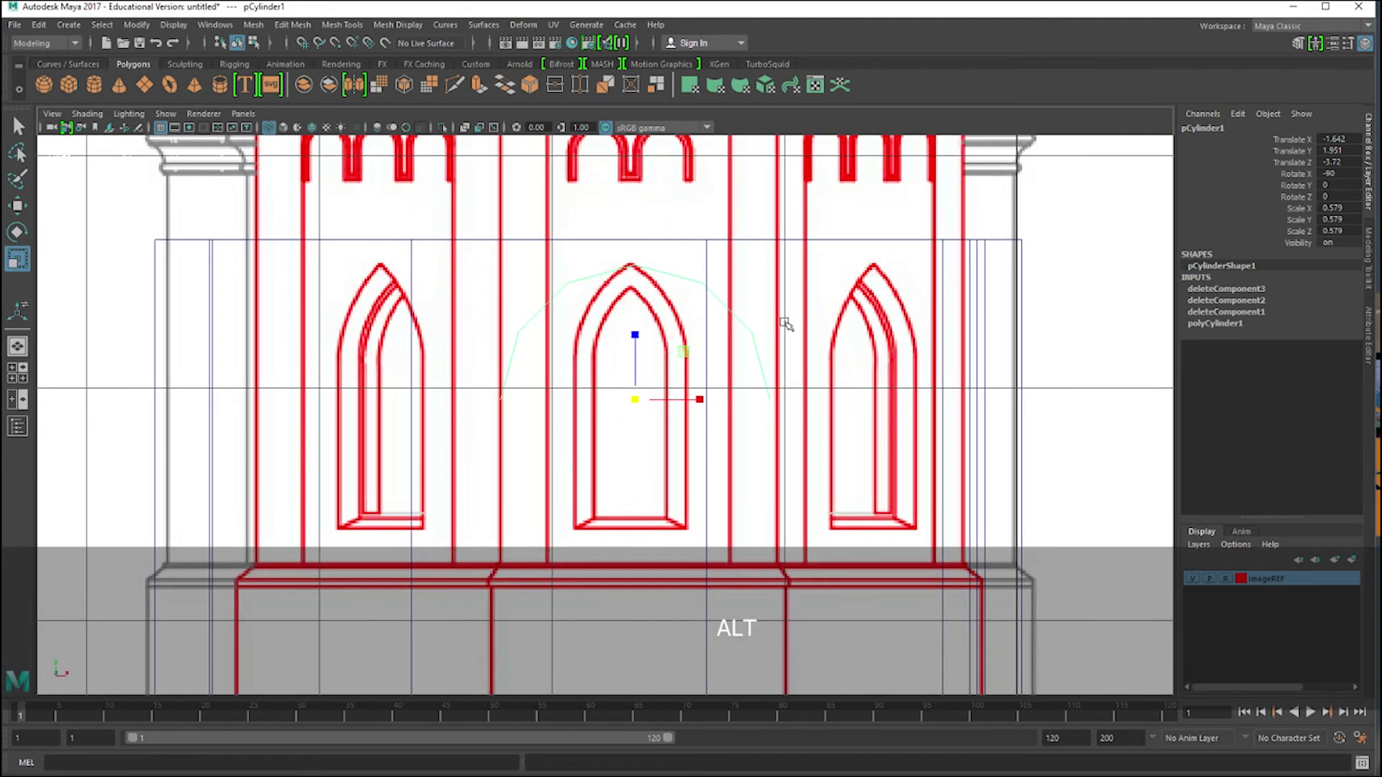
drag(632, 336, 634, 276)
drag(637, 395, 472, 358)
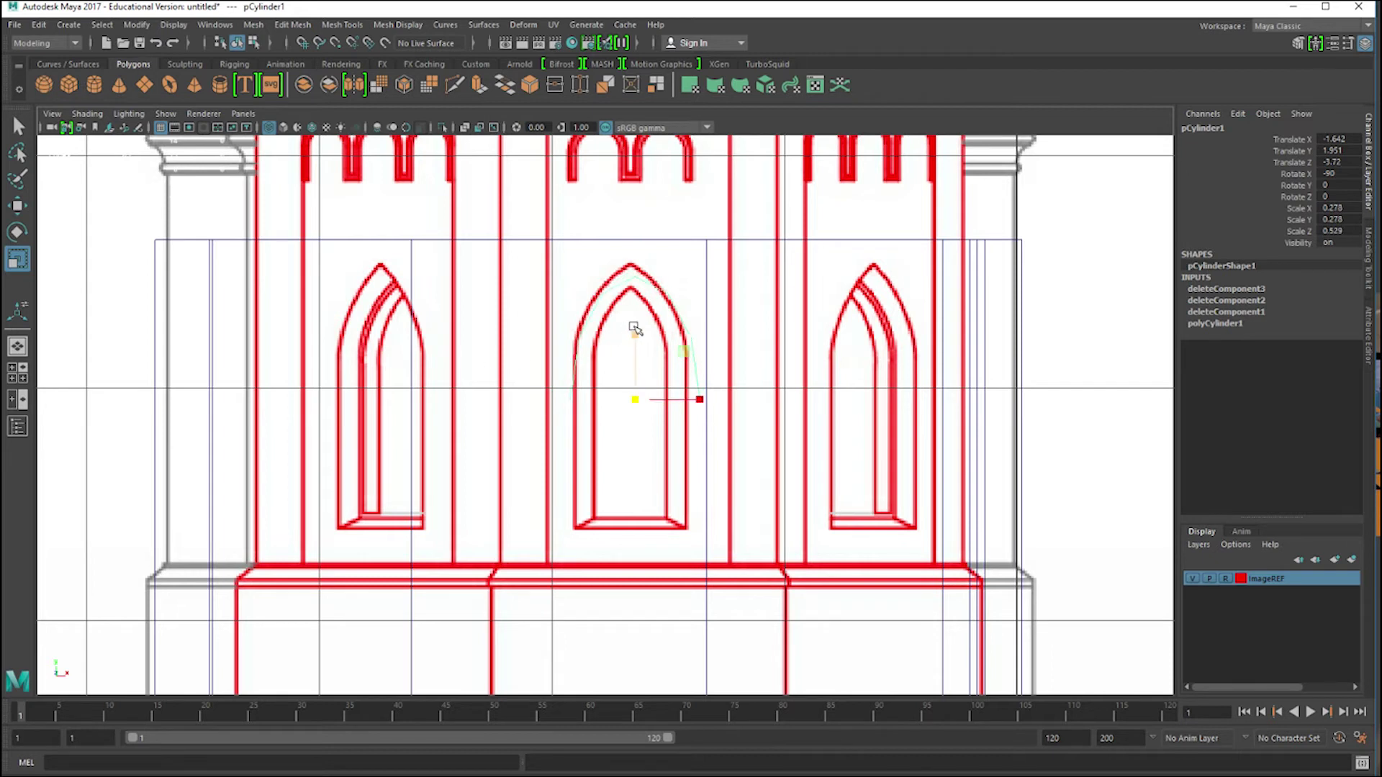
mouse_move(637, 333)
mouse_down()
mouse_move(636, 316)
mouse_move(638, 328)
mouse_up()
drag(634, 403, 624, 403)
Align the arch with the central window's outer outline by moving it to about -1.661 in Translate X and 1.988 in Translate Y.
key(w)
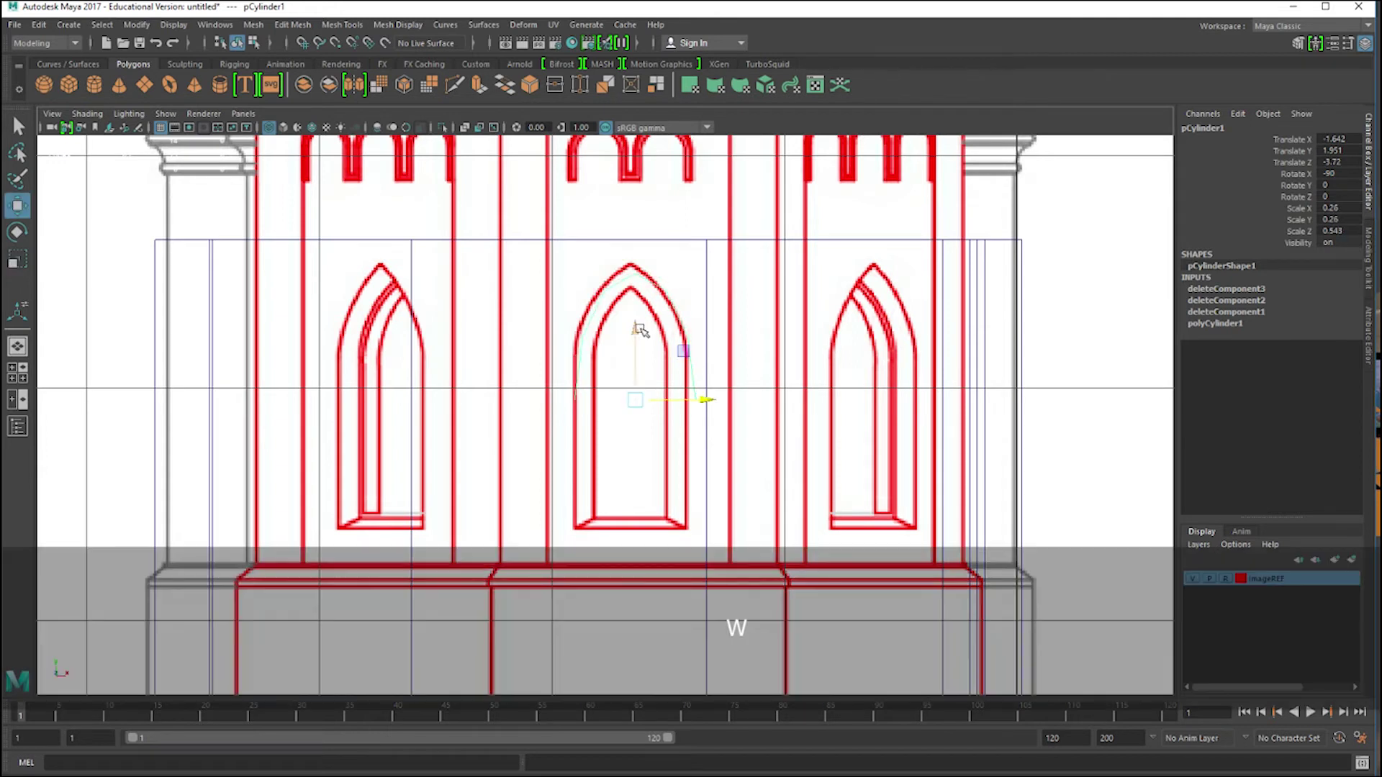
drag(634, 335, 634, 327)
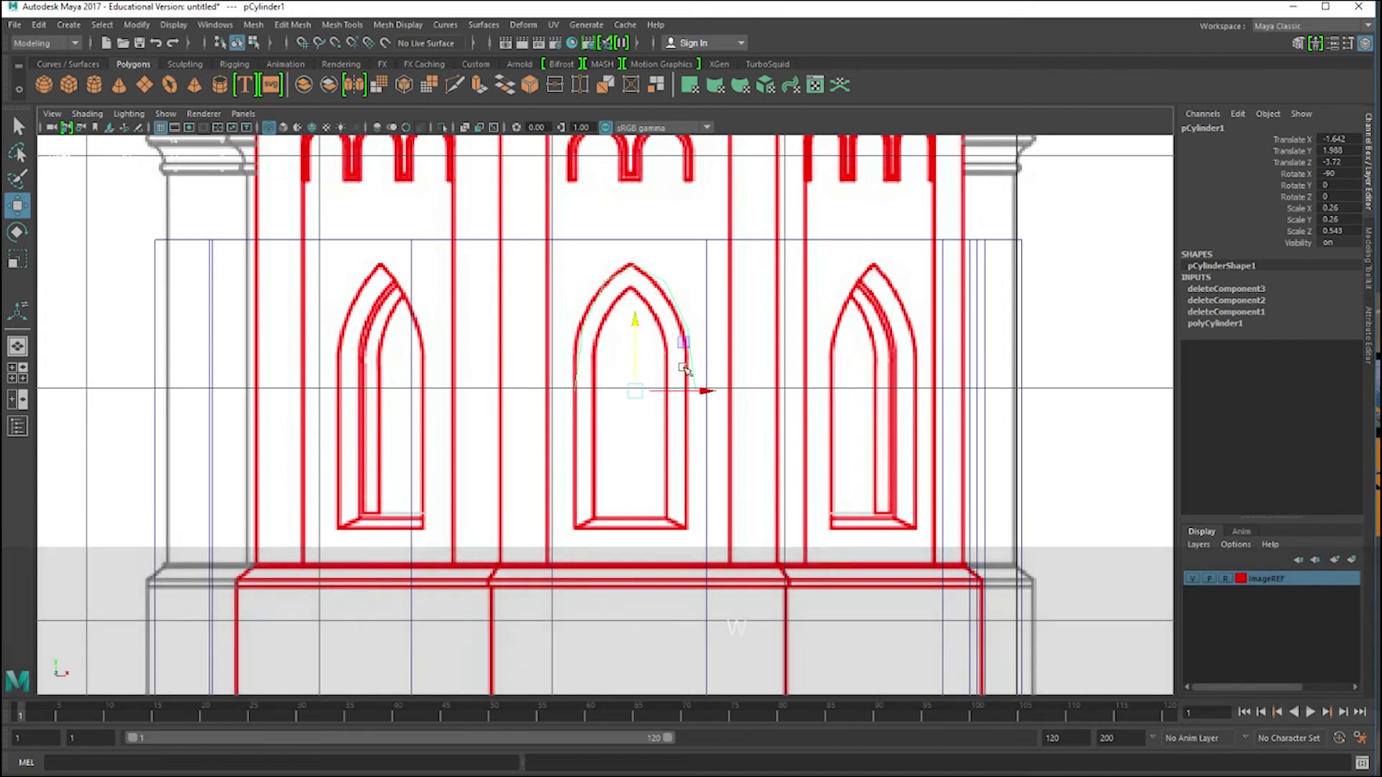
drag(707, 392, 702, 388)
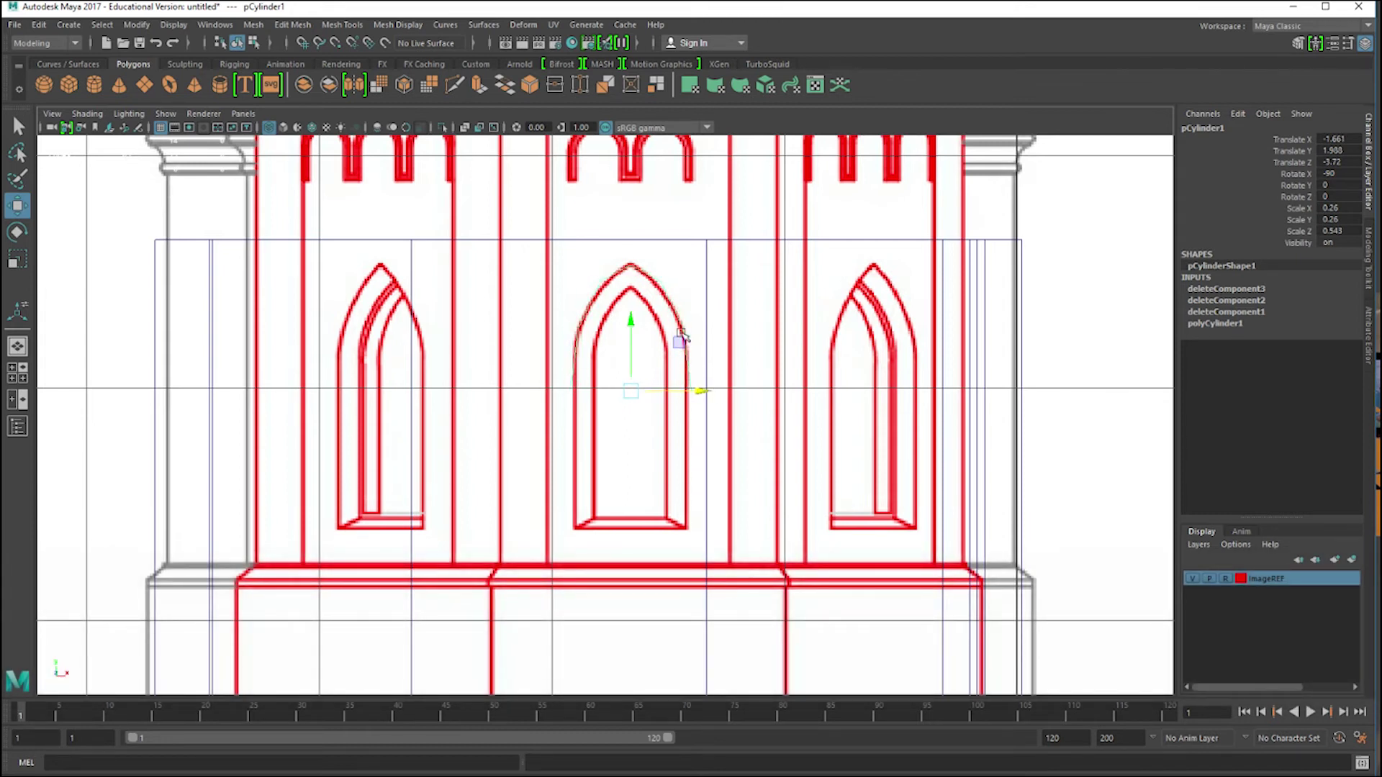
Scale the vertex pair beside the arch's peak and the pair at its base inward horizontally to fit the window outline.
right_drag(665, 292, 589, 310)
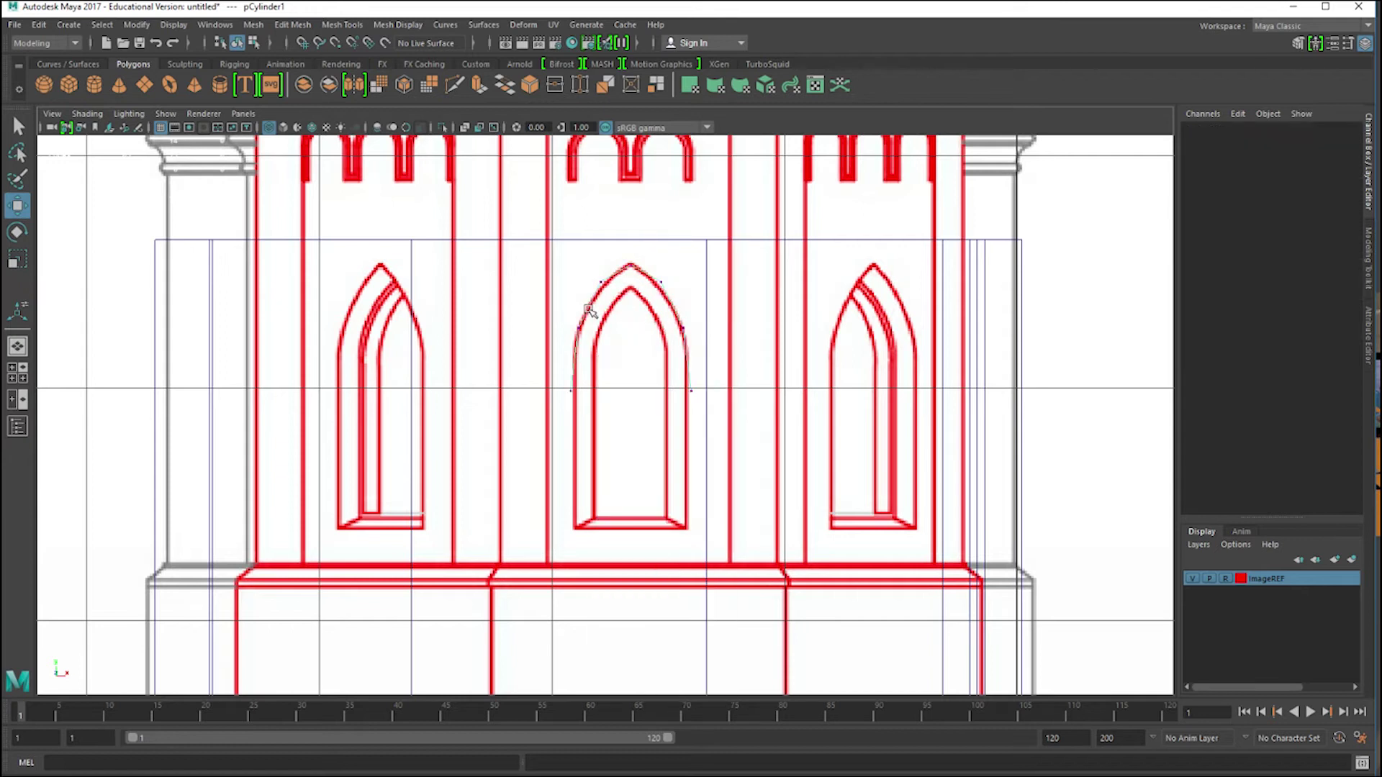
click(684, 304)
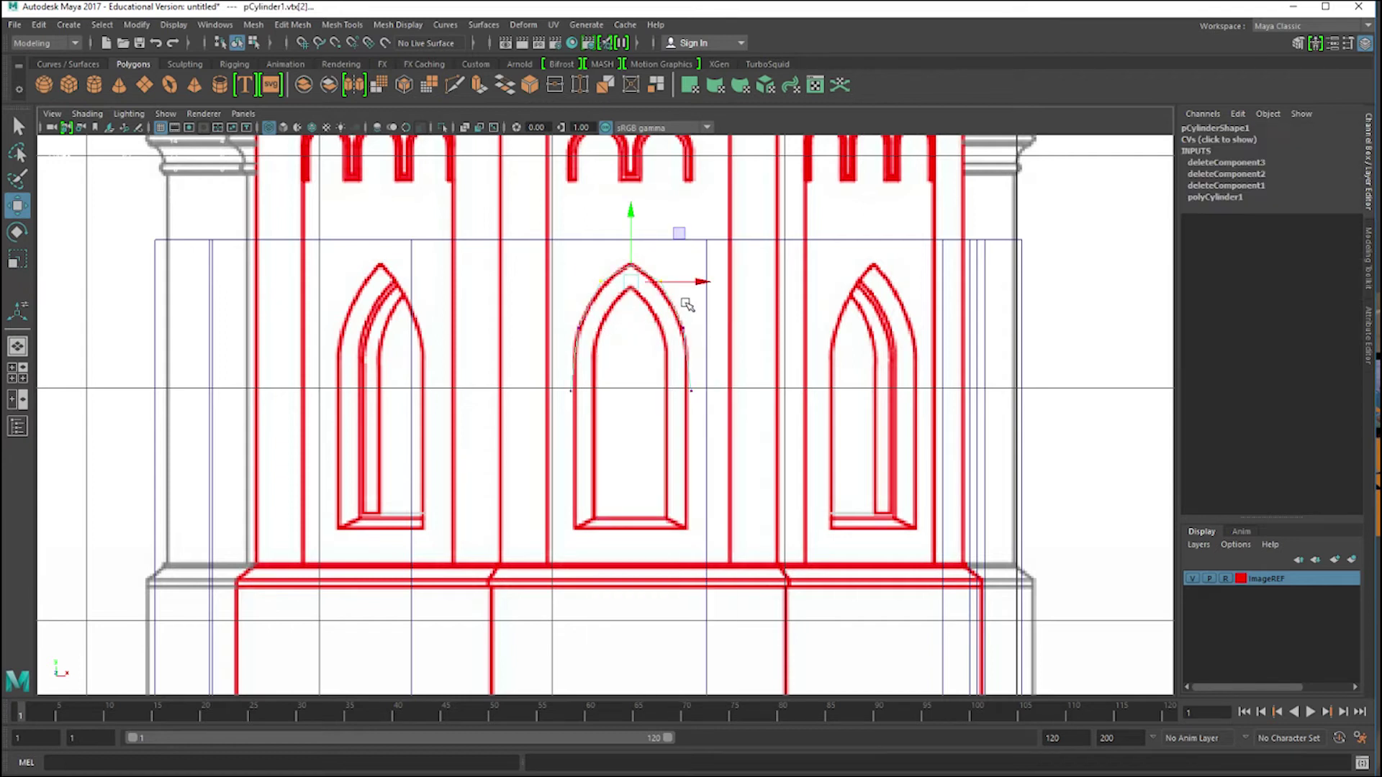
key(r)
drag(696, 282, 688, 283)
drag(560, 378, 692, 393)
key(r)
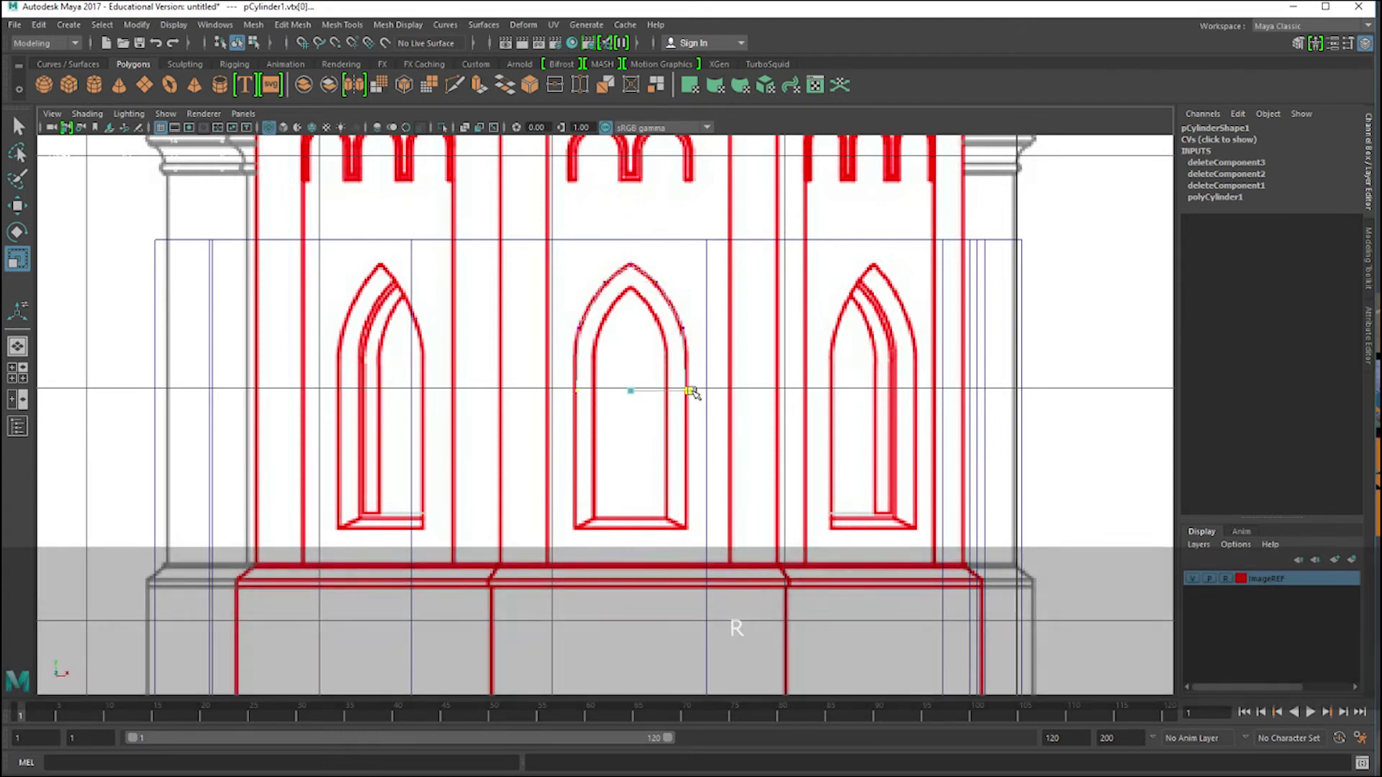
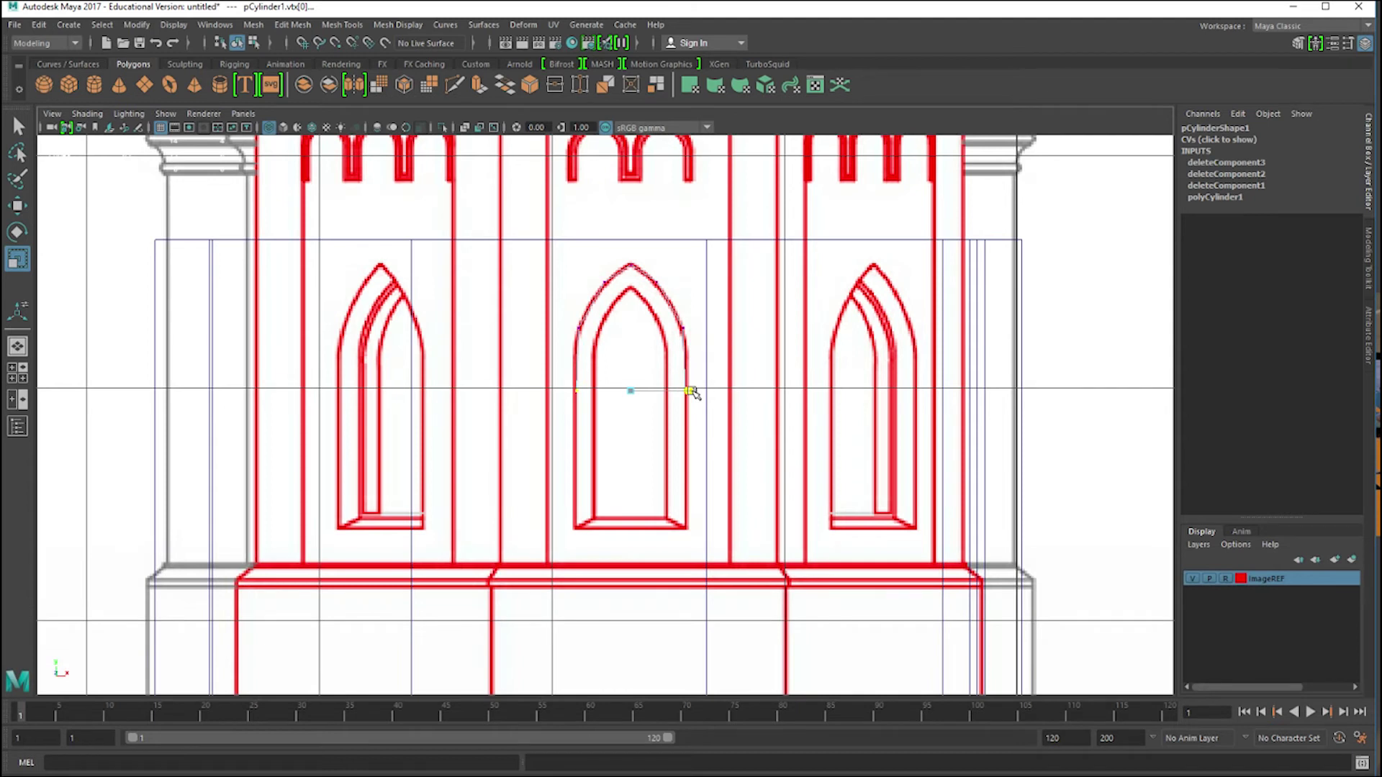
Extrude the arch's two lower side edges straight down to the sill of the central window in the east façade drawing.
alt+drag(567, 321, 1072, 404)
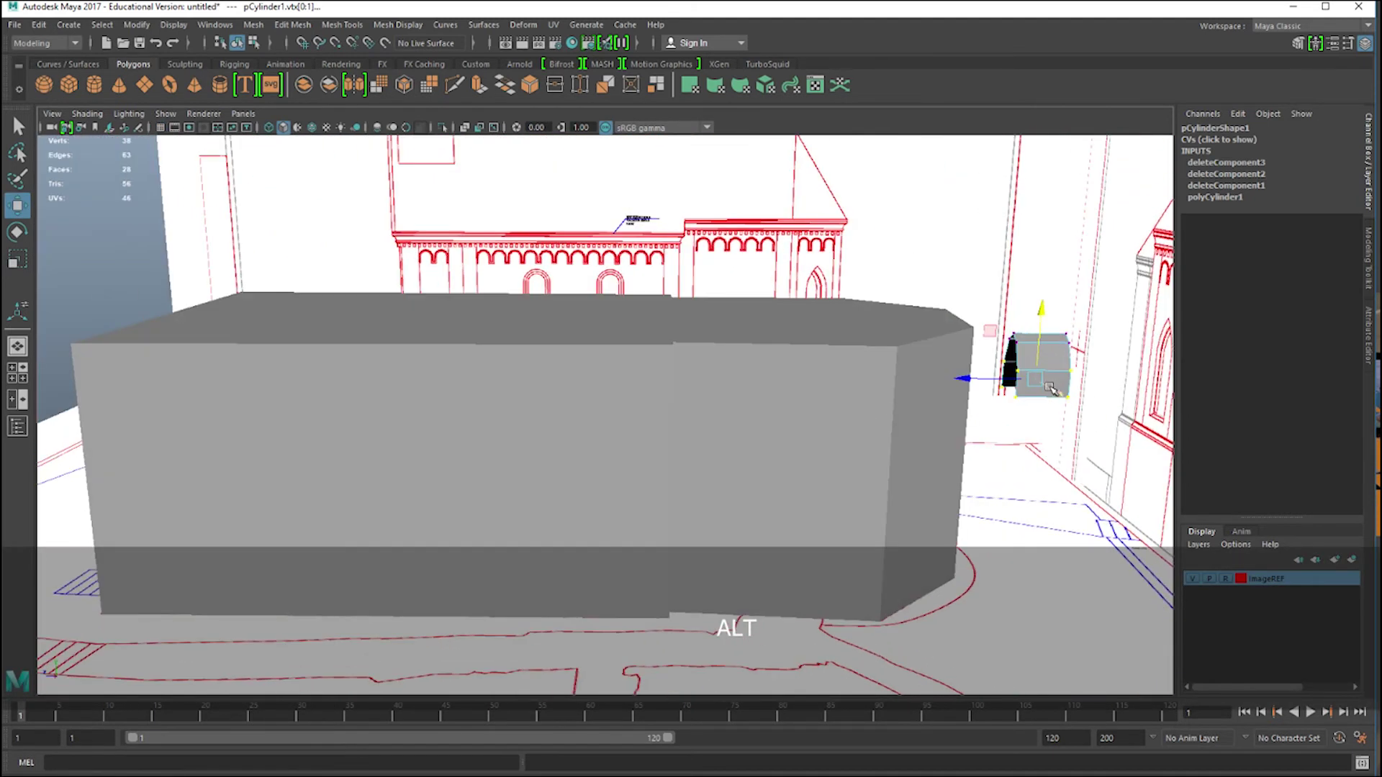
right_drag(1038, 404, 1038, 408)
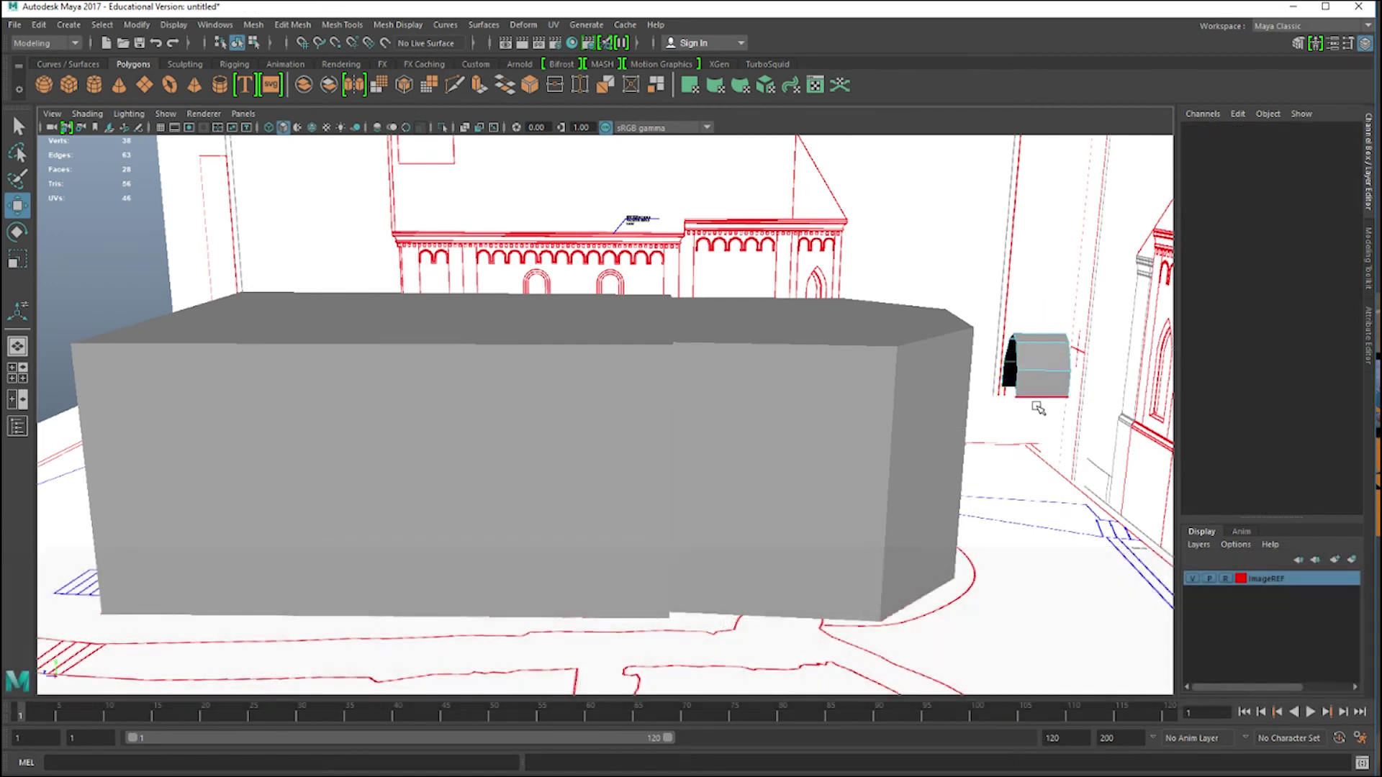
click(1023, 393)
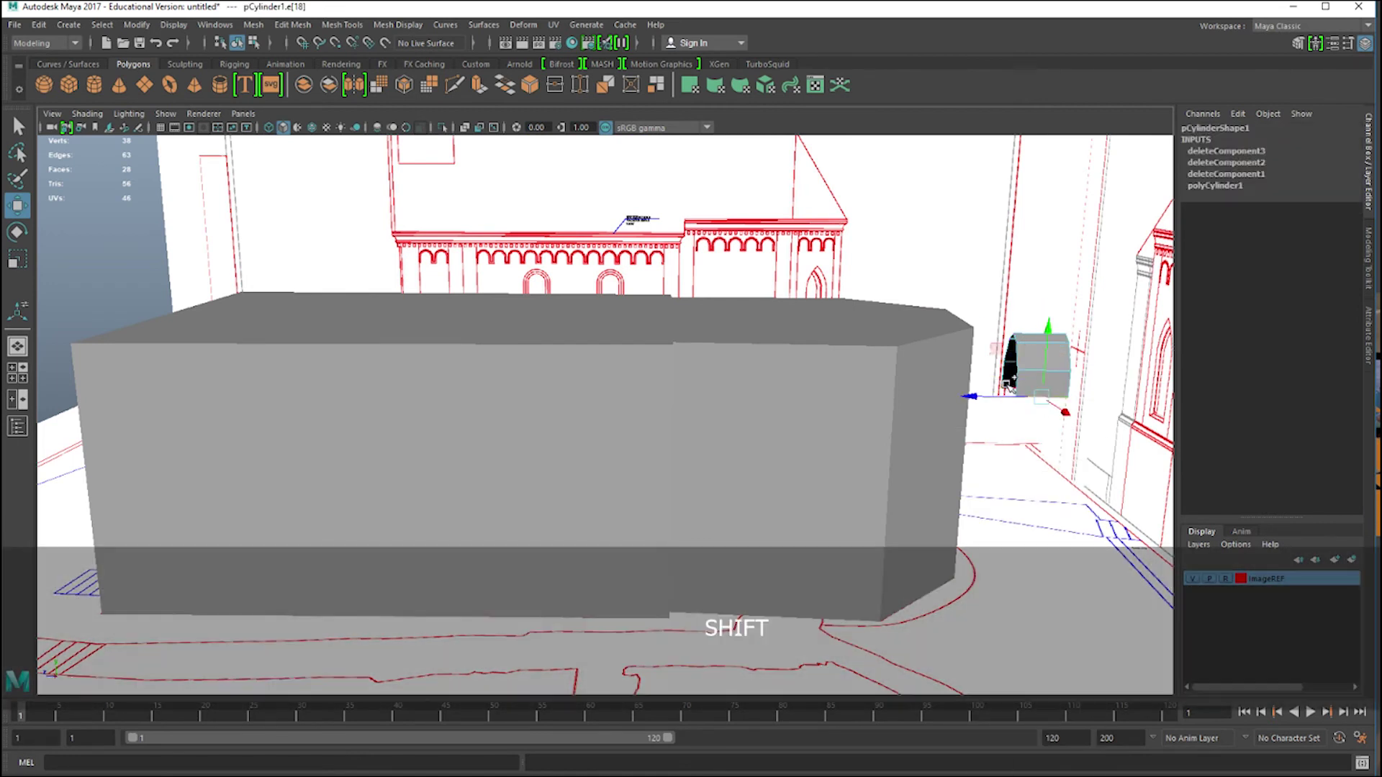
shift+click(1006, 389)
mouse_move(1069, 475)
alt+mouse_down()
mouse_move(1044, 484)
mouse_move(969, 452)
alt+mouse_up()
alt+right_drag(969, 452, 1012, 463)
key(space)
key(space)
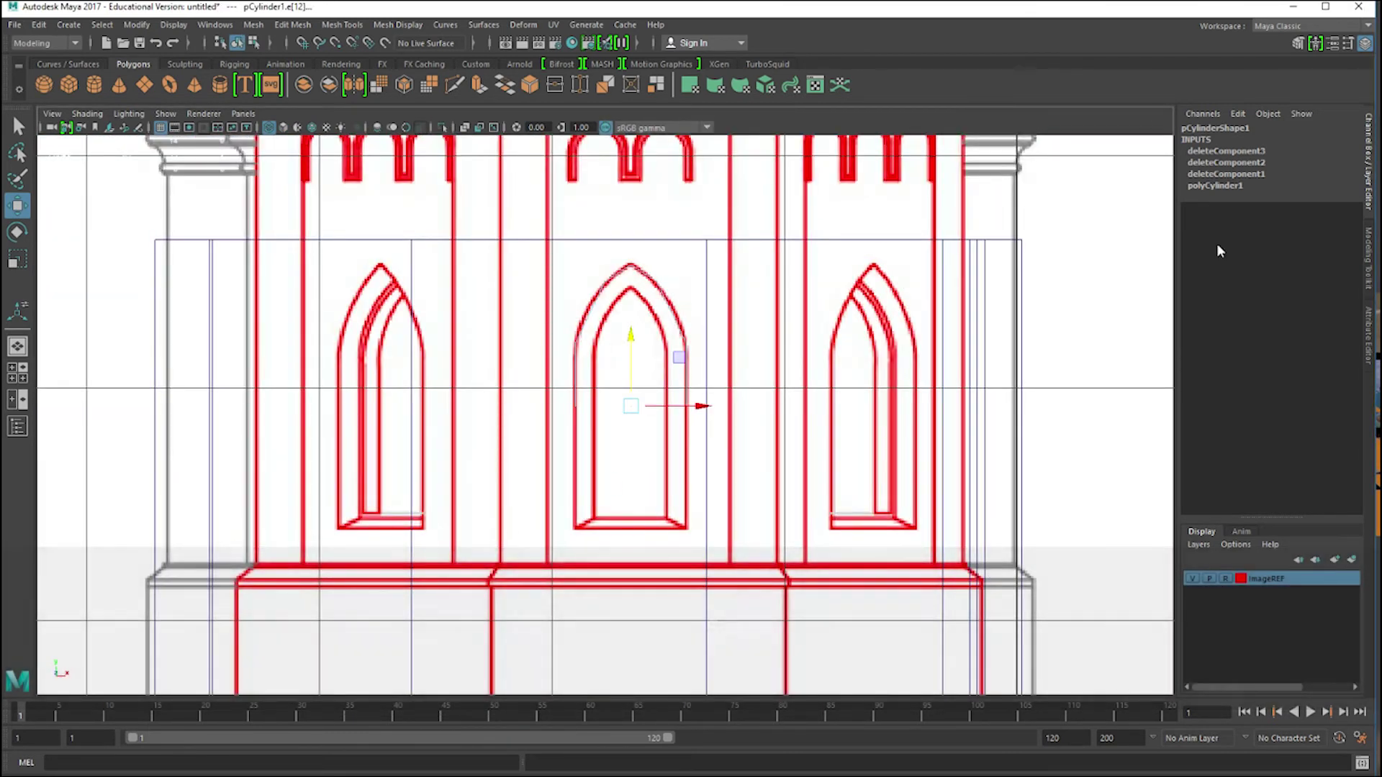
click(1370, 238)
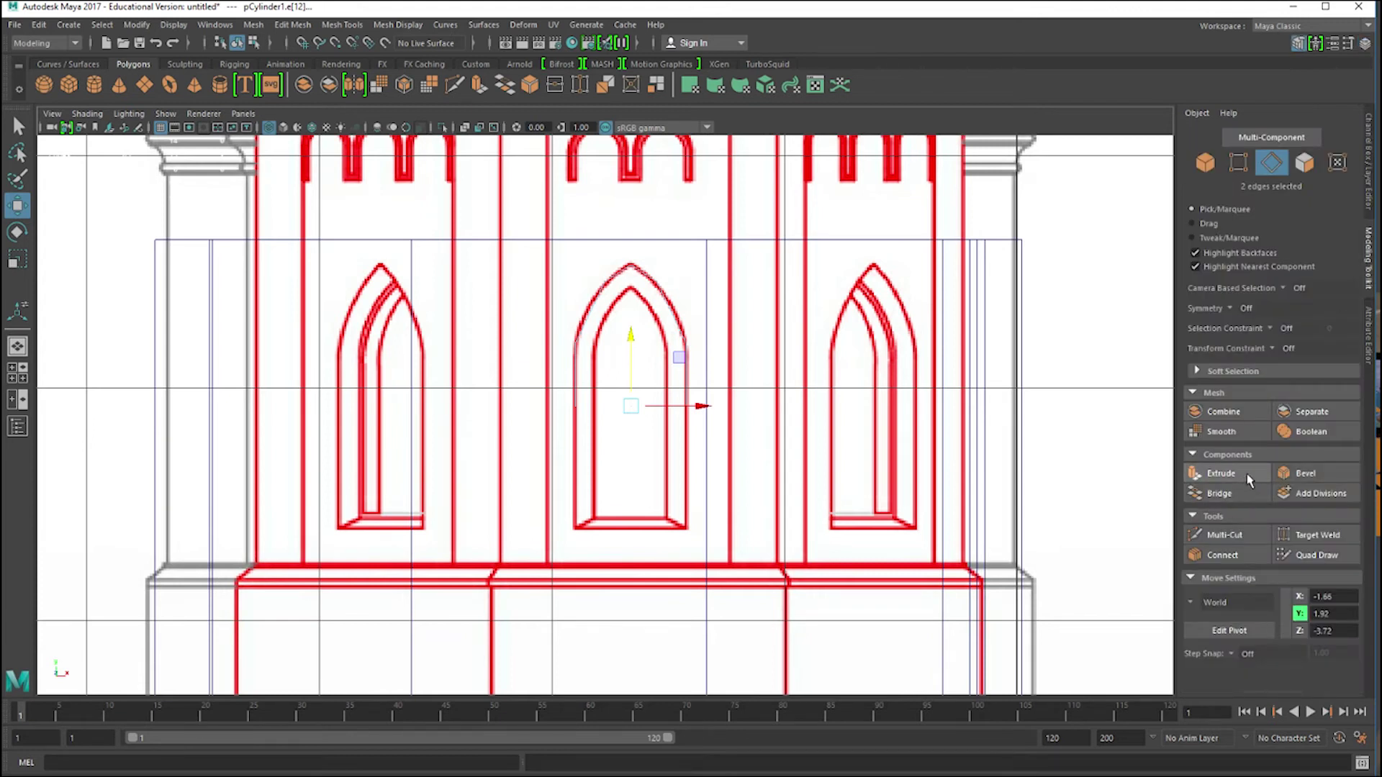
click(1220, 473)
drag(575, 455, 562, 571)
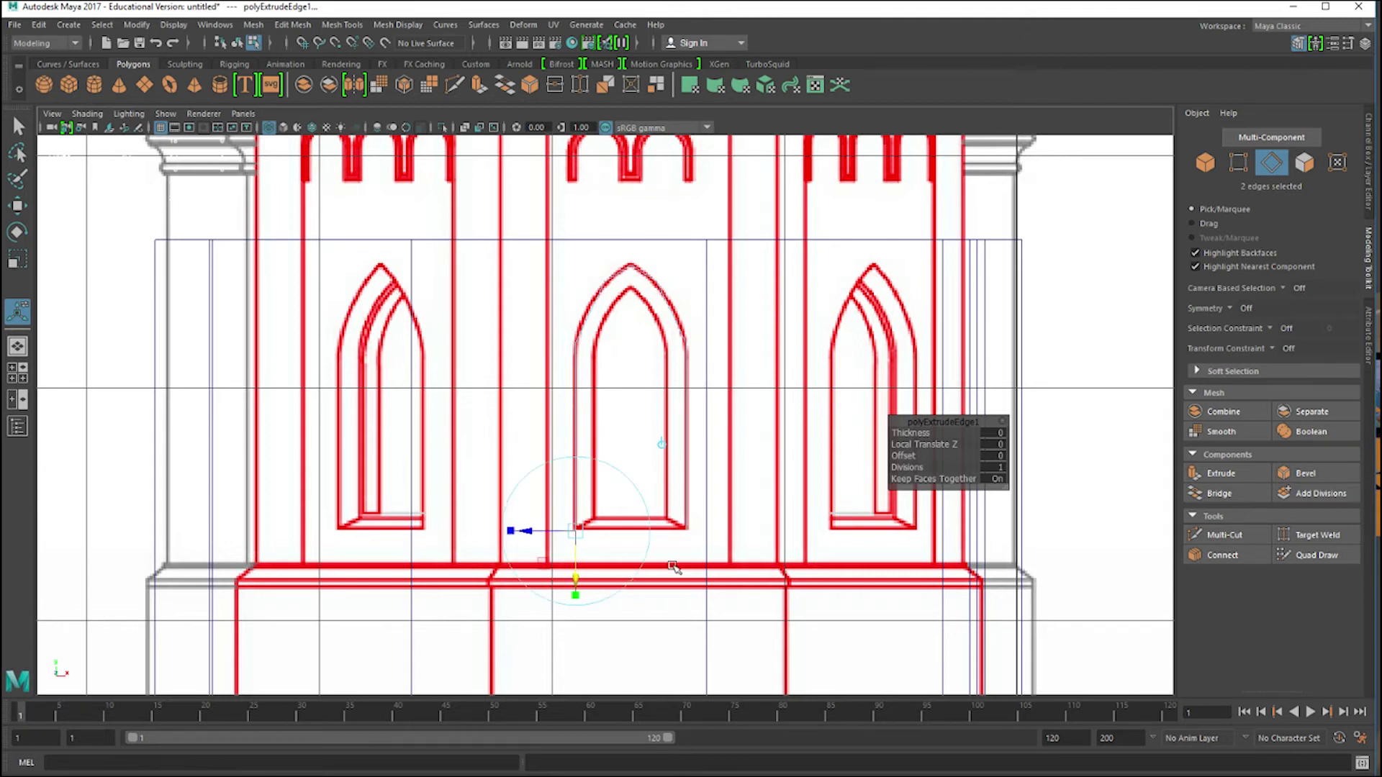
scroll(679, 571, up, 3)
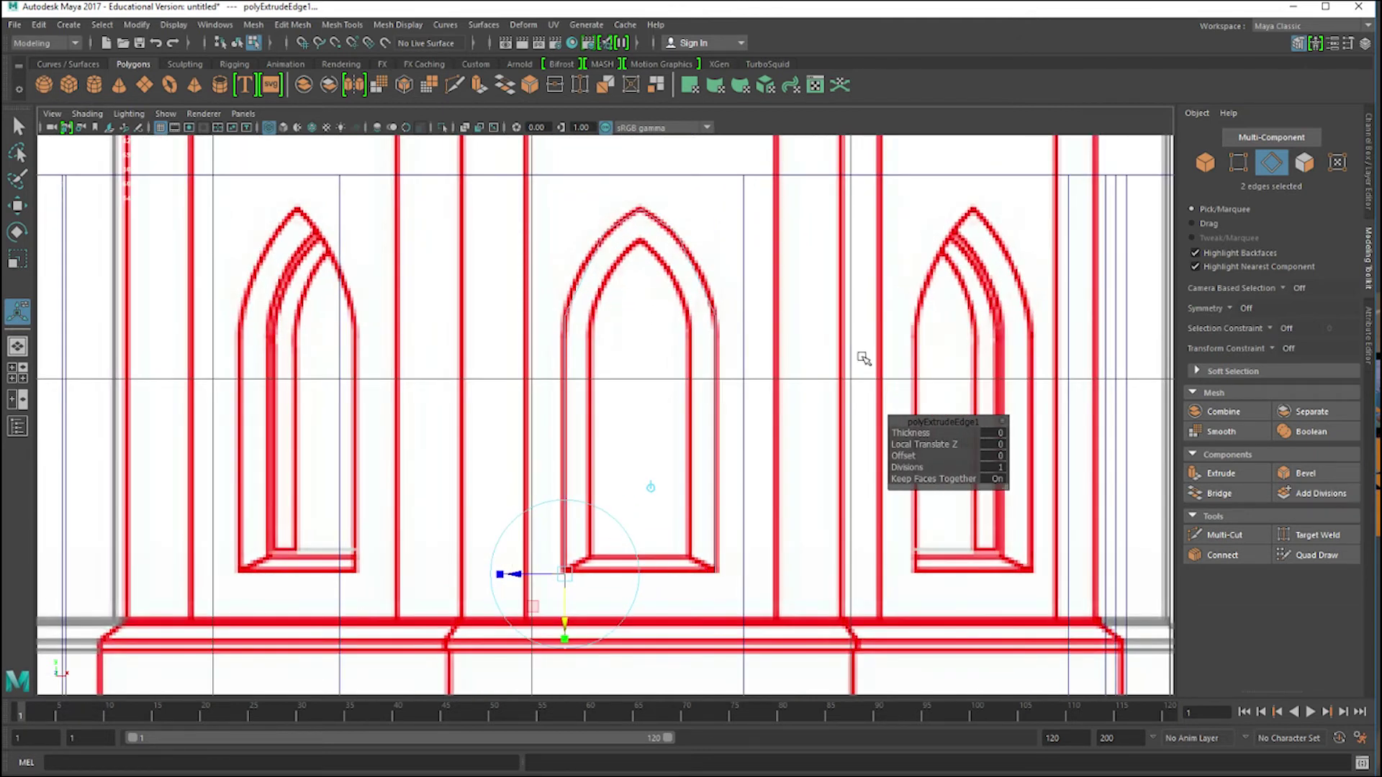
Extrude the two bottom edges inward toward each other, to about -0.22 in Local Translate Z, to form the window's base.
click(1244, 475)
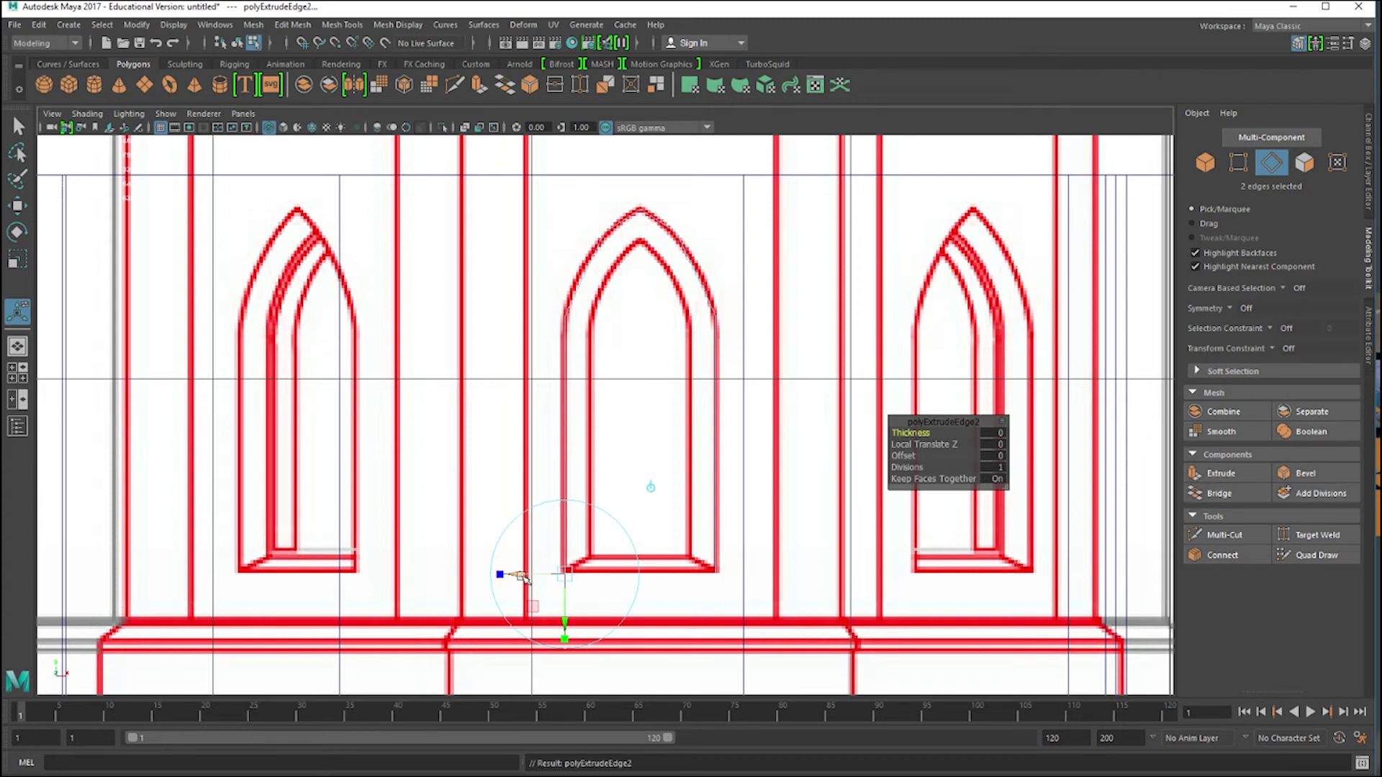
drag(522, 575, 565, 573)
key(space)
key(space)
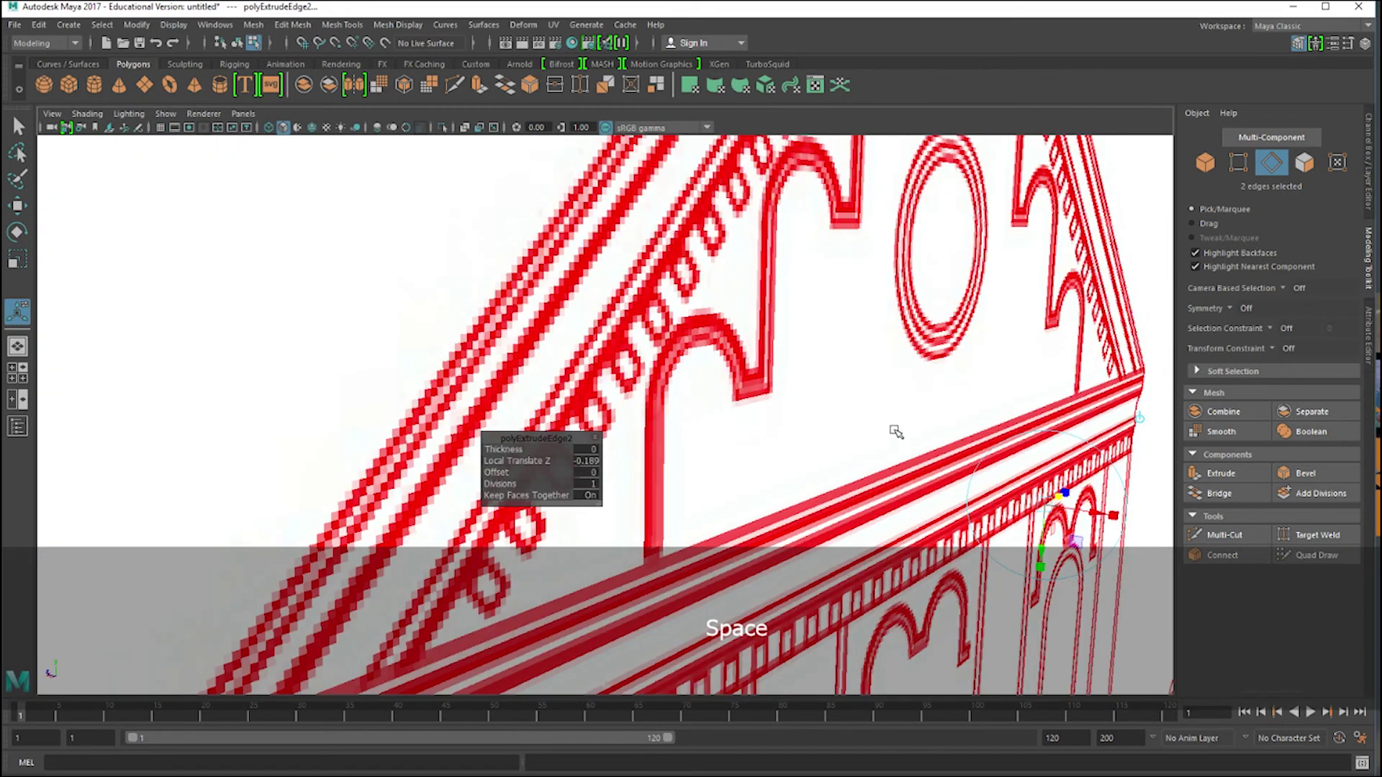
alt+drag(897, 432, 975, 489)
key(f)
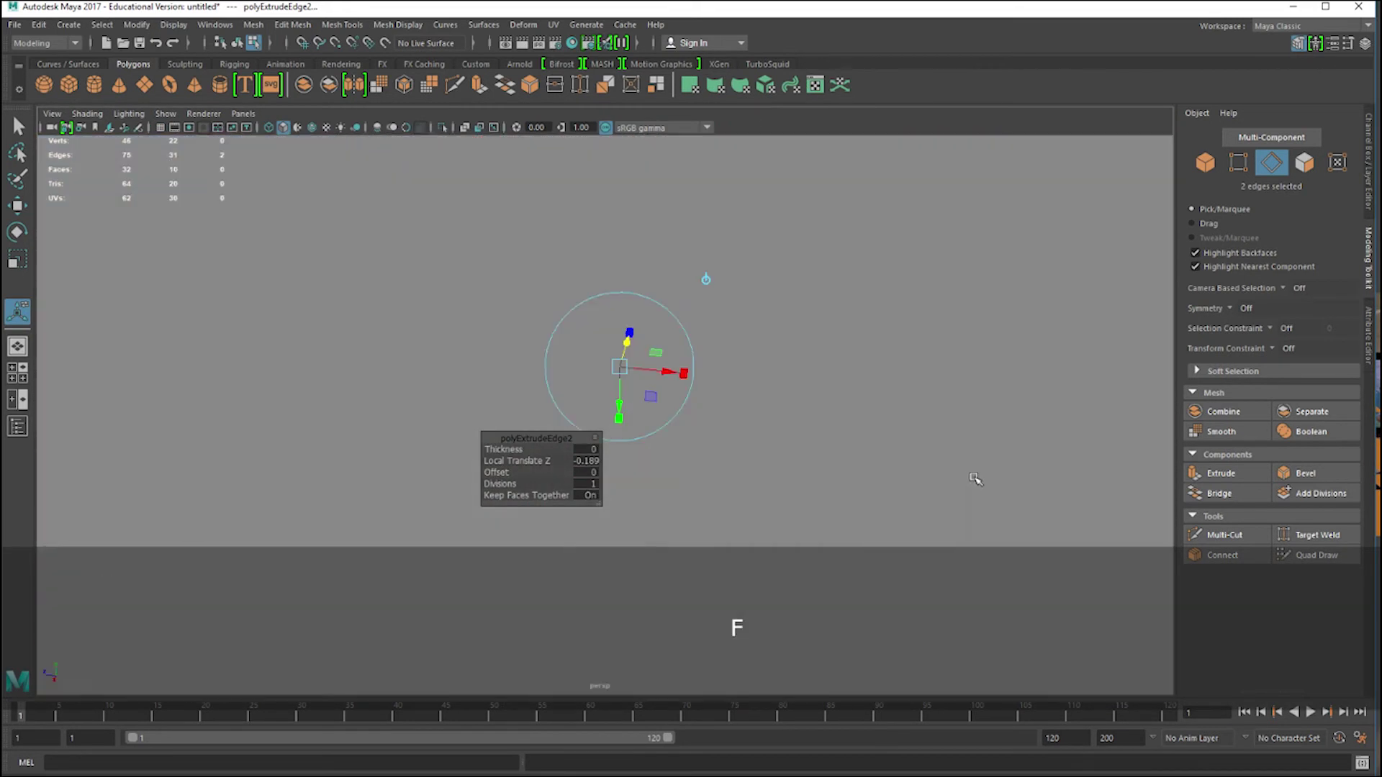
alt+drag(745, 500, 664, 419)
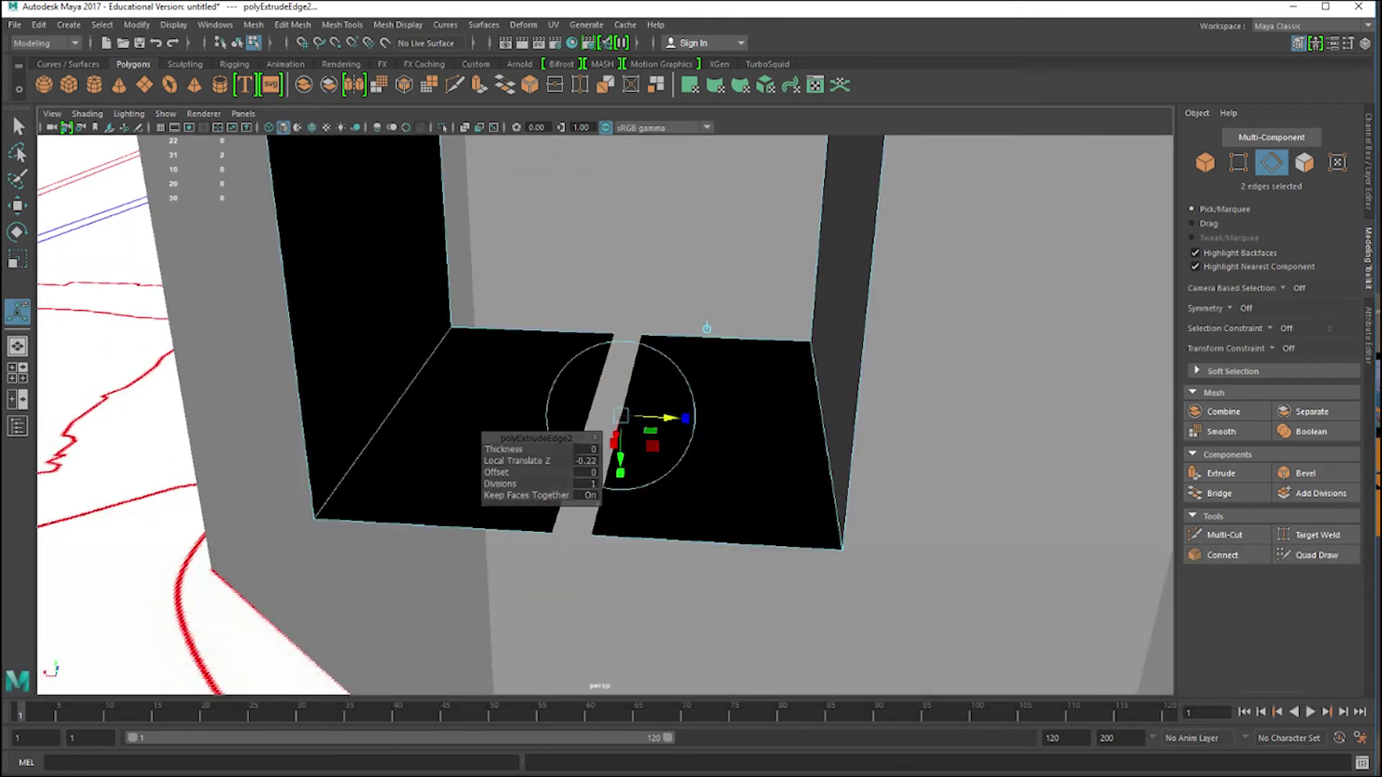
Target-weld the front and back vertex pairs along the gap in the window's base to close it.
click(1312, 534)
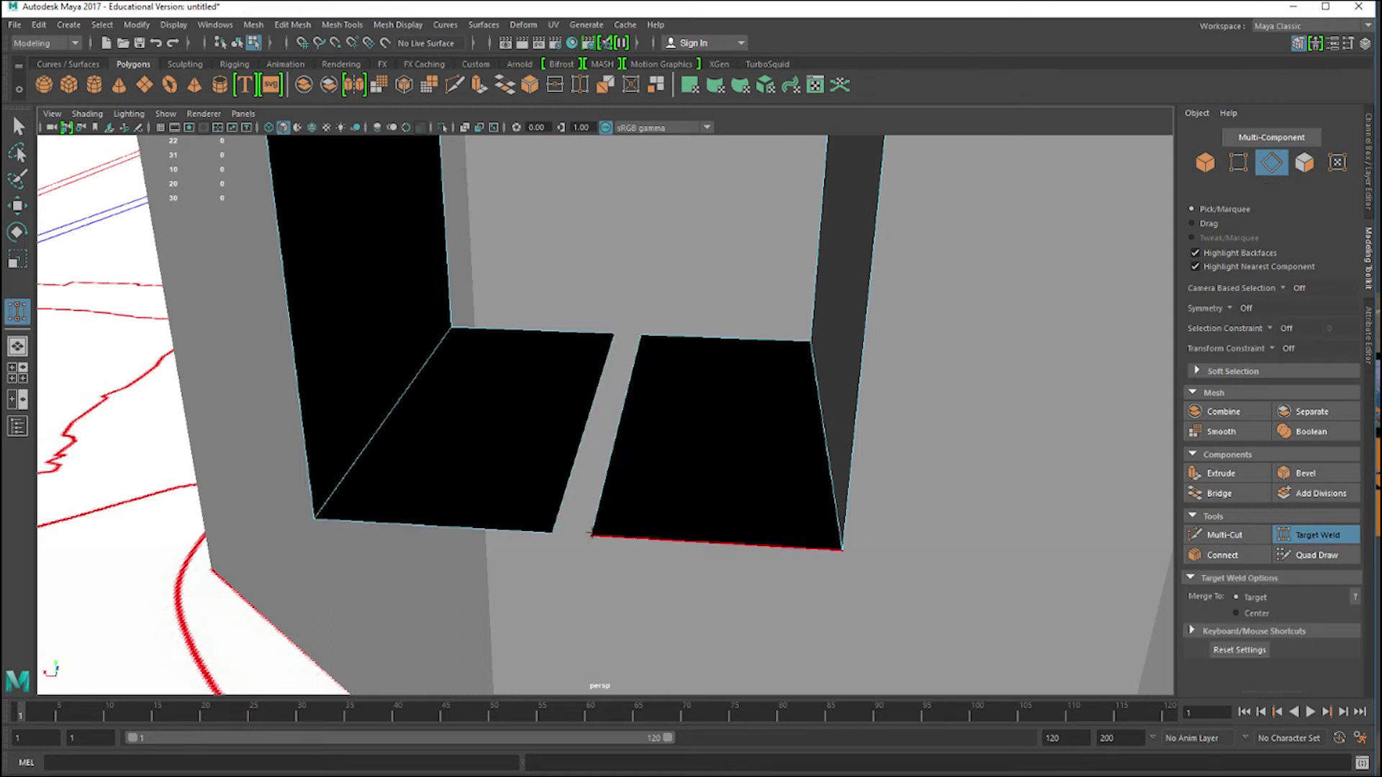
drag(592, 534, 551, 536)
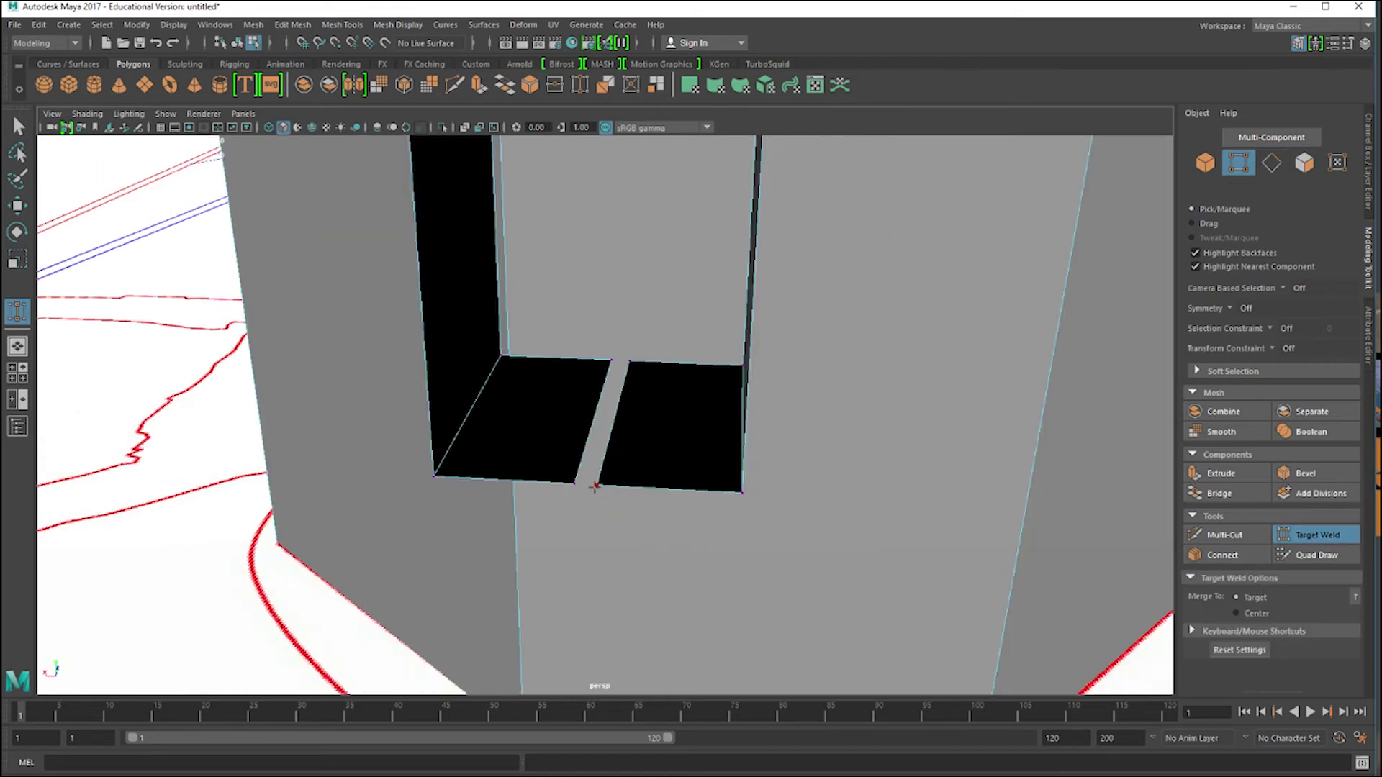
drag(574, 484, 575, 484)
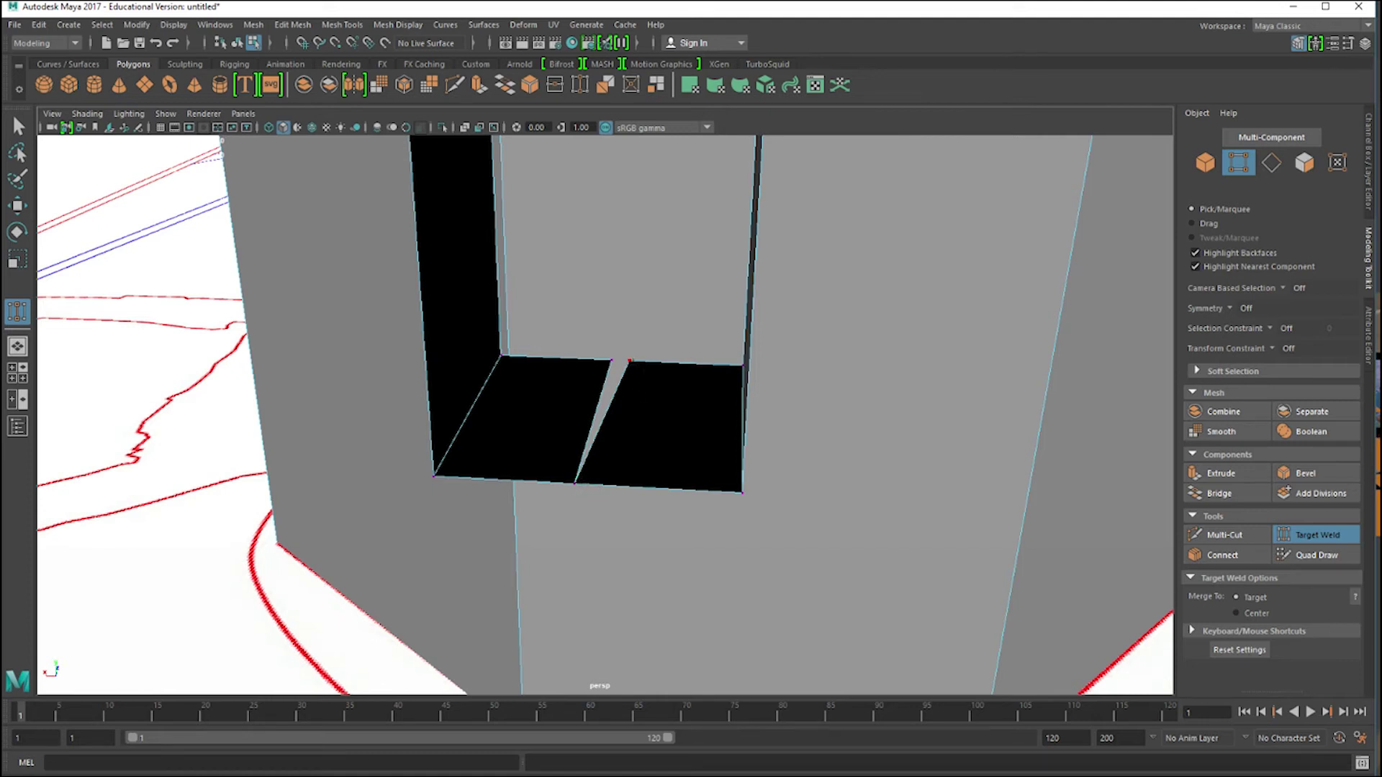
drag(613, 360, 612, 360)
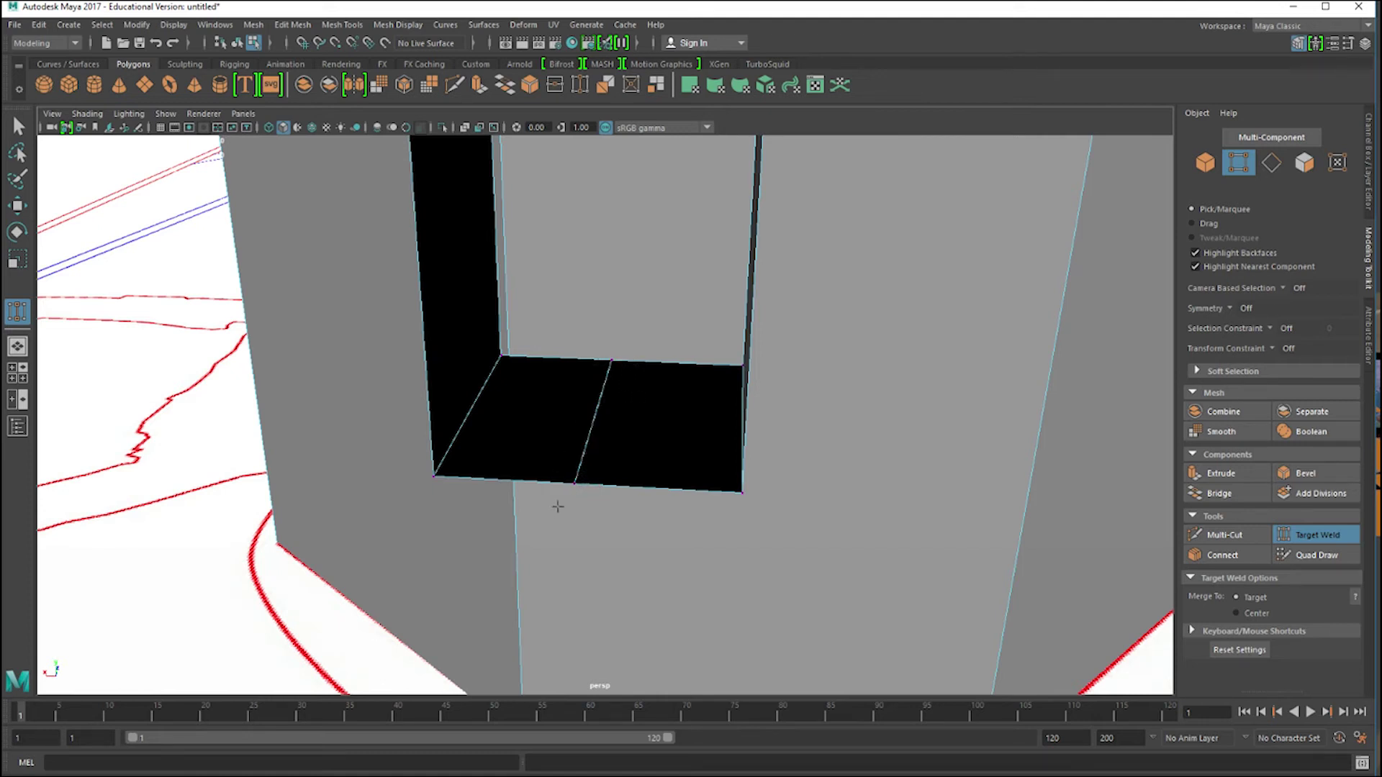
Delete the middle seam edge across the window's base with Delete Edge/Vertex.
key(q)
right_drag(594, 432, 599, 382)
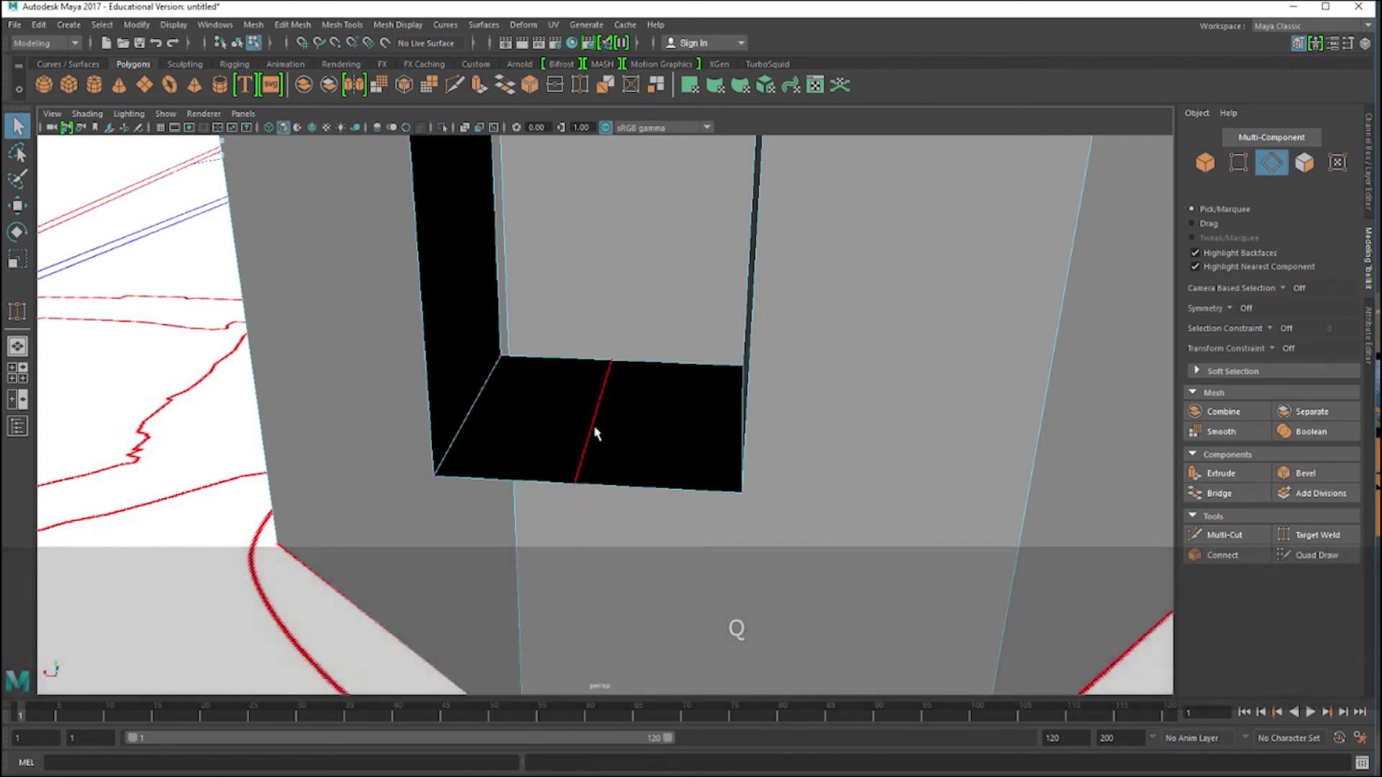
click(595, 432)
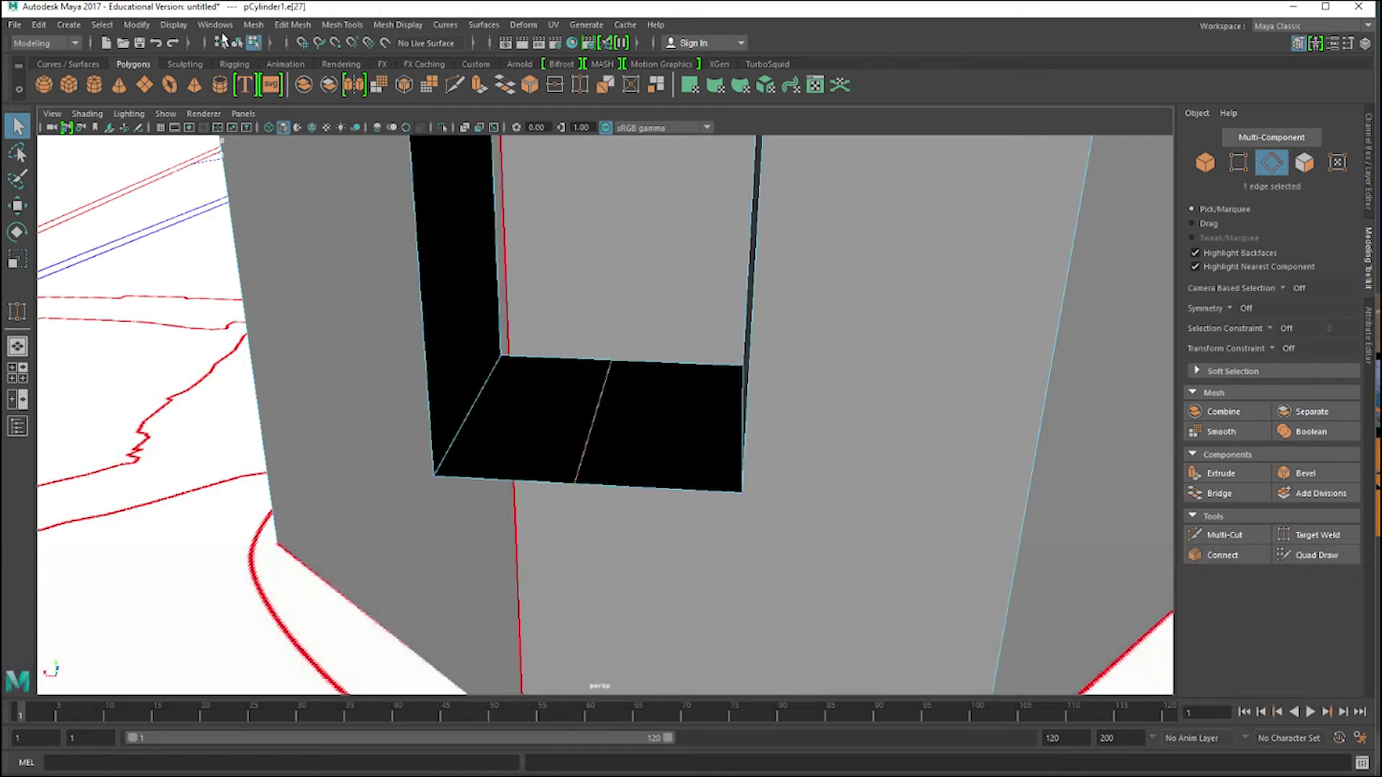
click(351, 34)
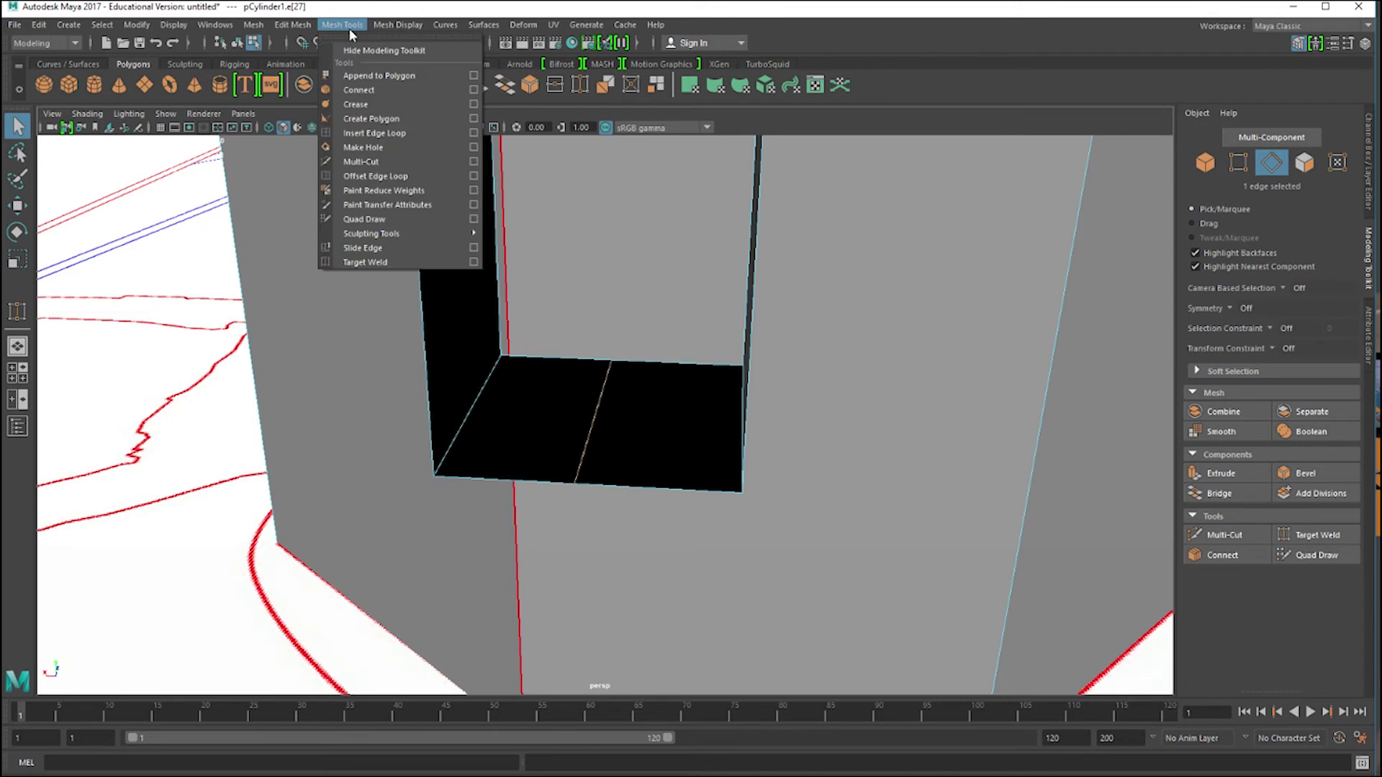
click(292, 25)
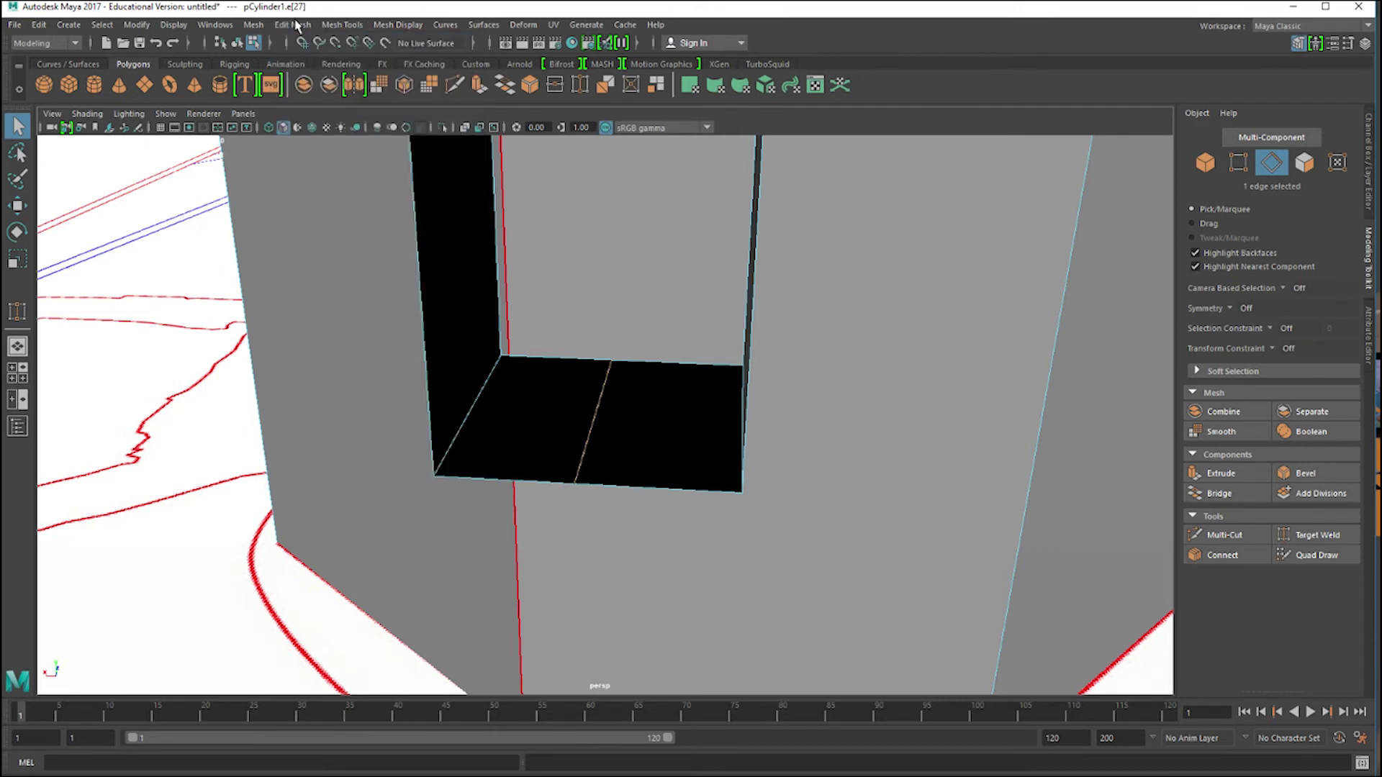
click(292, 25)
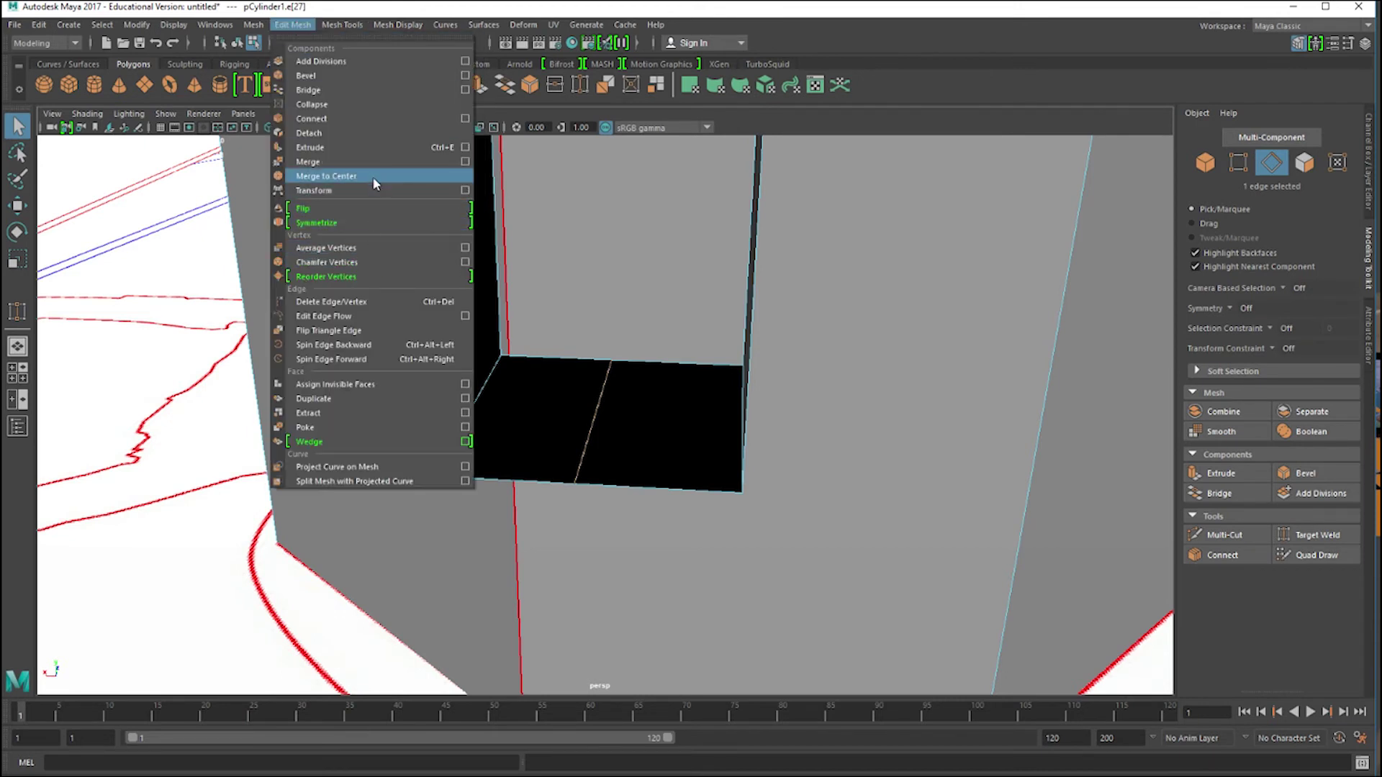
click(365, 301)
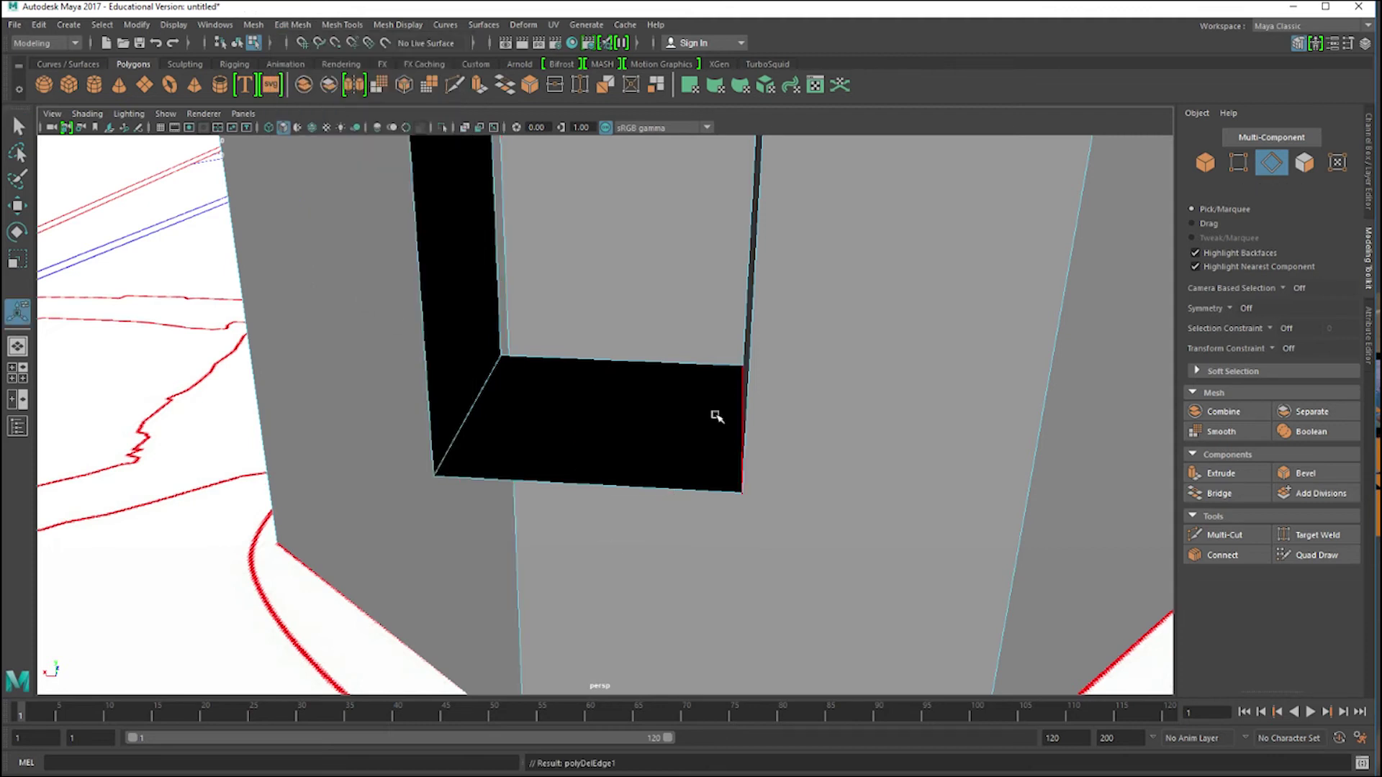
Move only the arched window shape into the apse's end wall, to about -2.96 in Translate Z.
key(bracketleft)
key(bracketright)
alt+drag(728, 450, 632, 489)
scroll(630, 489, down, 4)
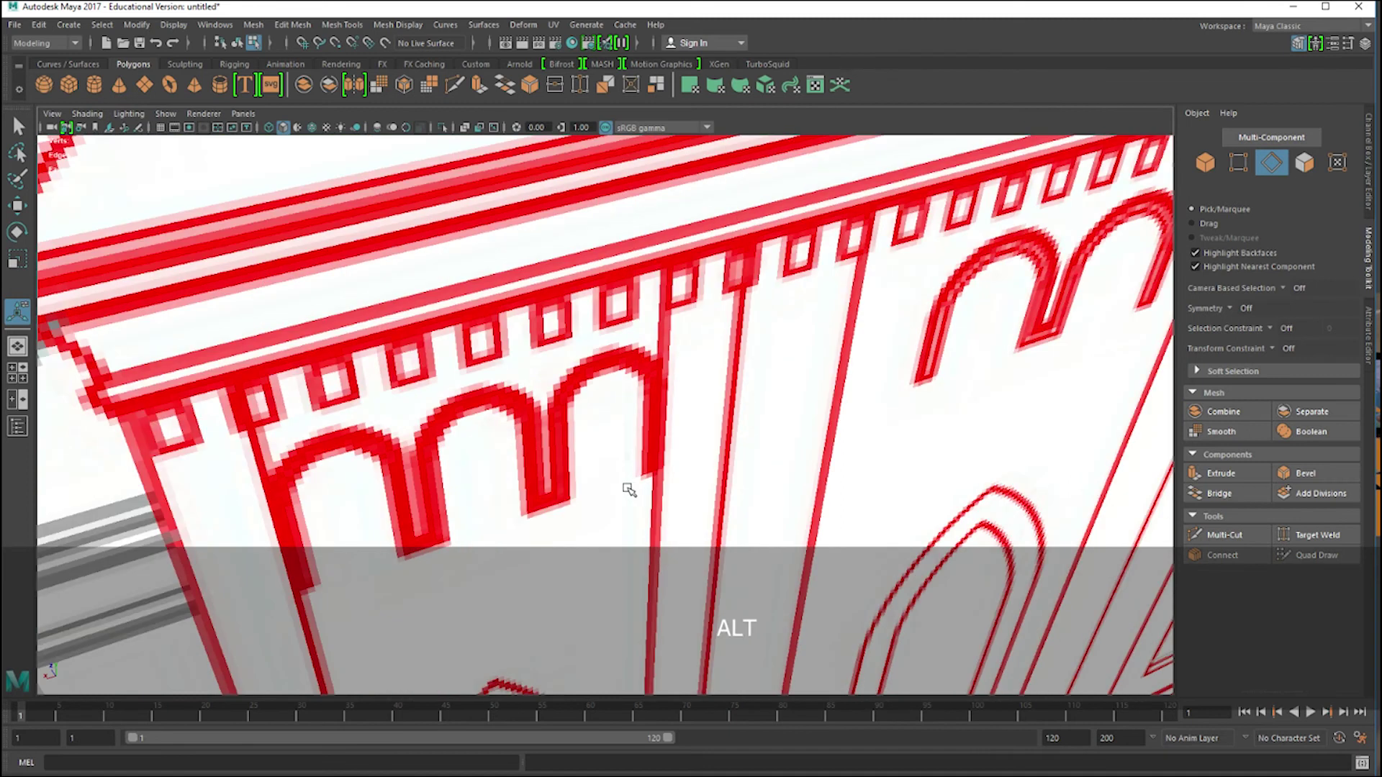
alt+drag(510, 471, 628, 496)
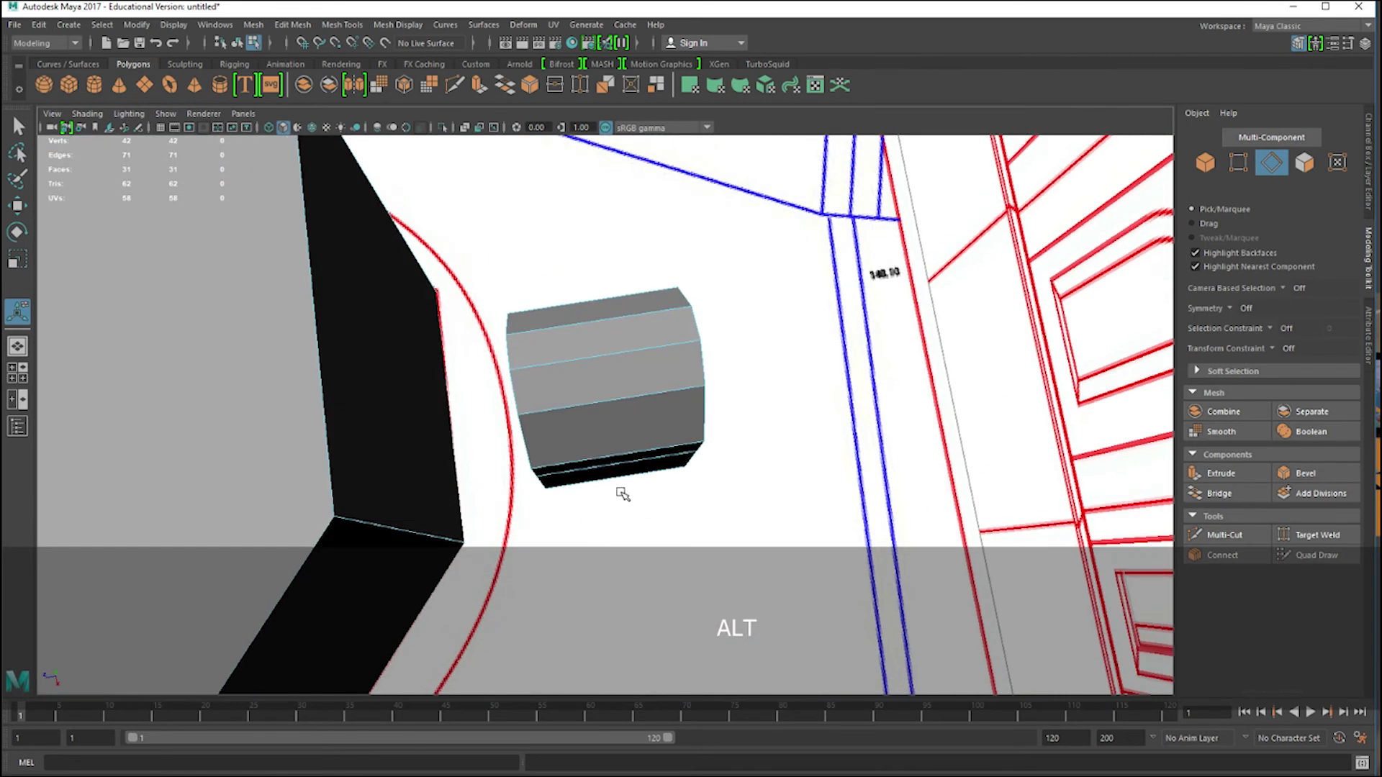
key(F8)
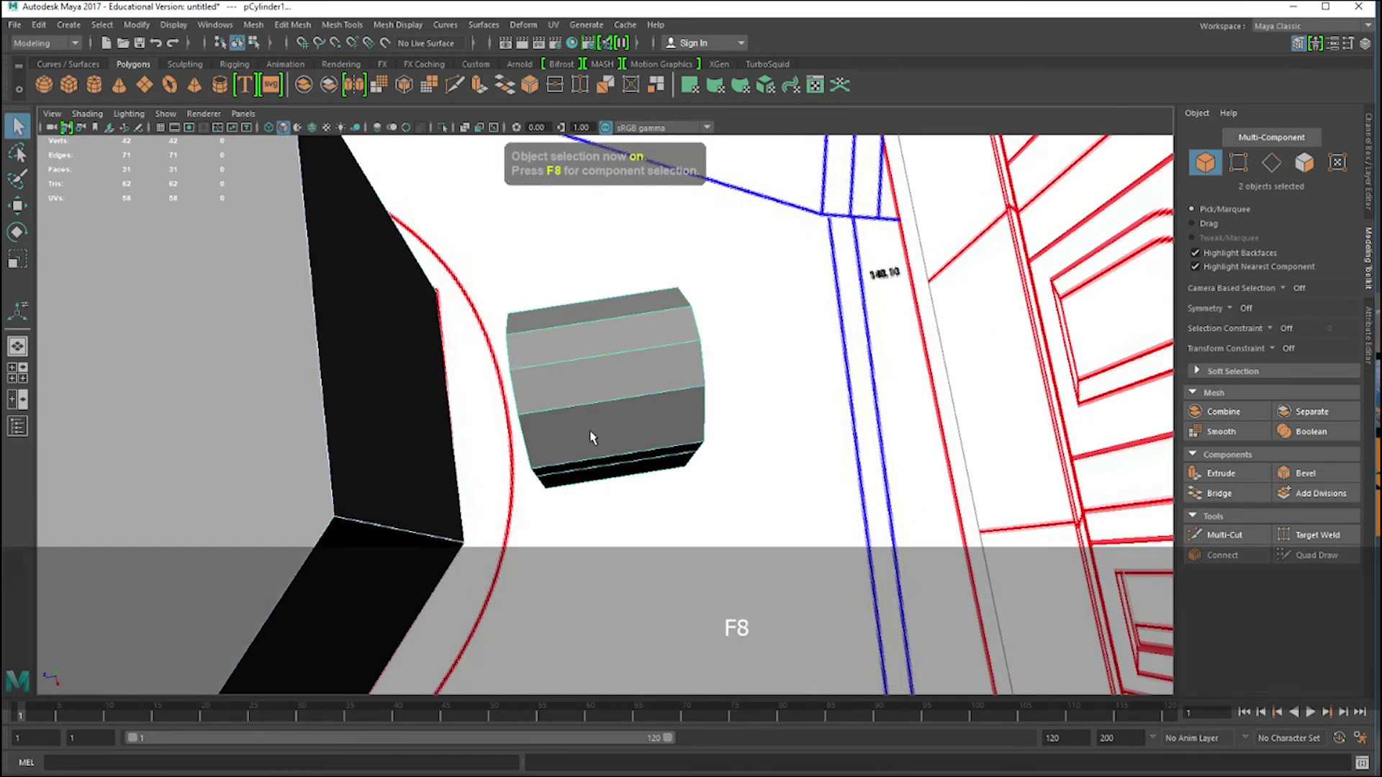
key(w)
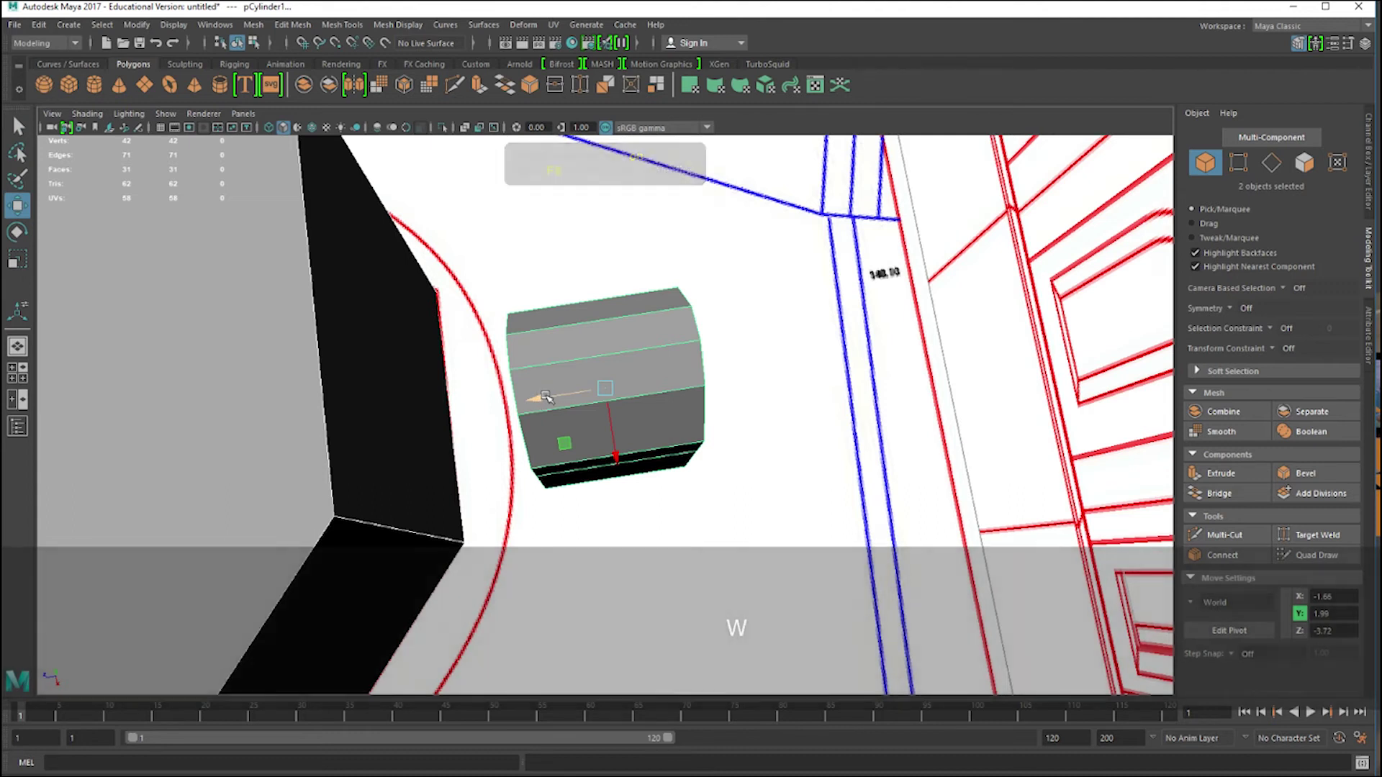
drag(551, 390, 442, 425)
key(ctrl+z)
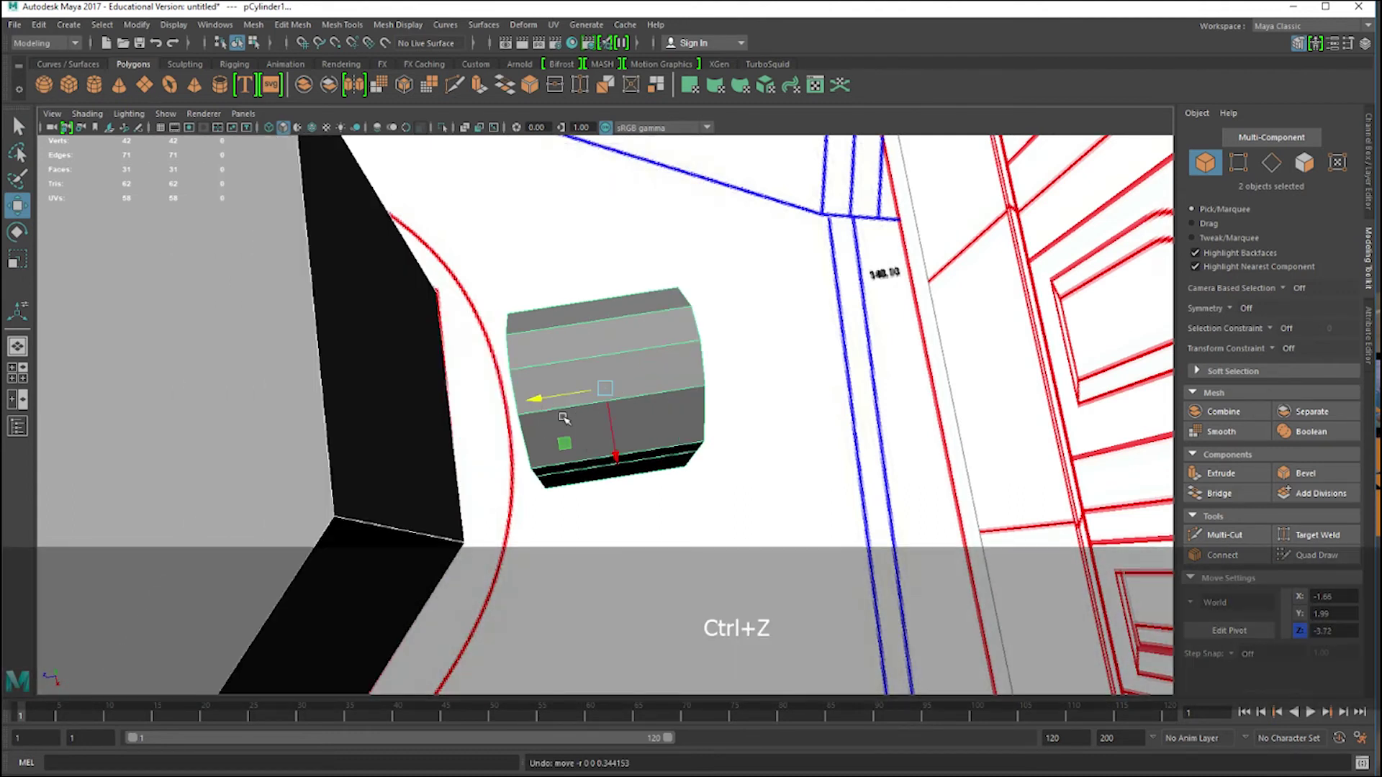
drag(560, 403, 627, 389)
key(space)
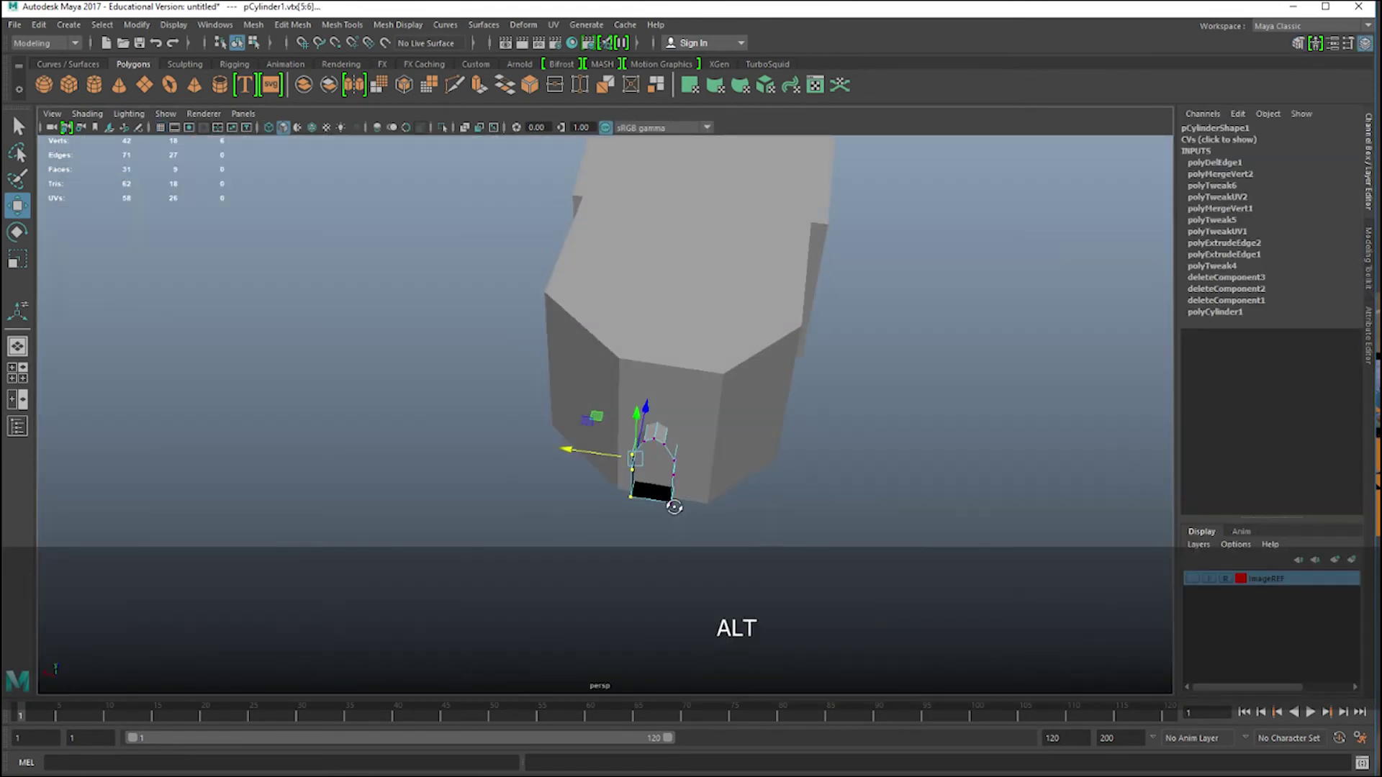
Shift the whole arched window shape sideways on the apse's end face, to about -1.99 in Translate X.
alt+drag(674, 507, 689, 505)
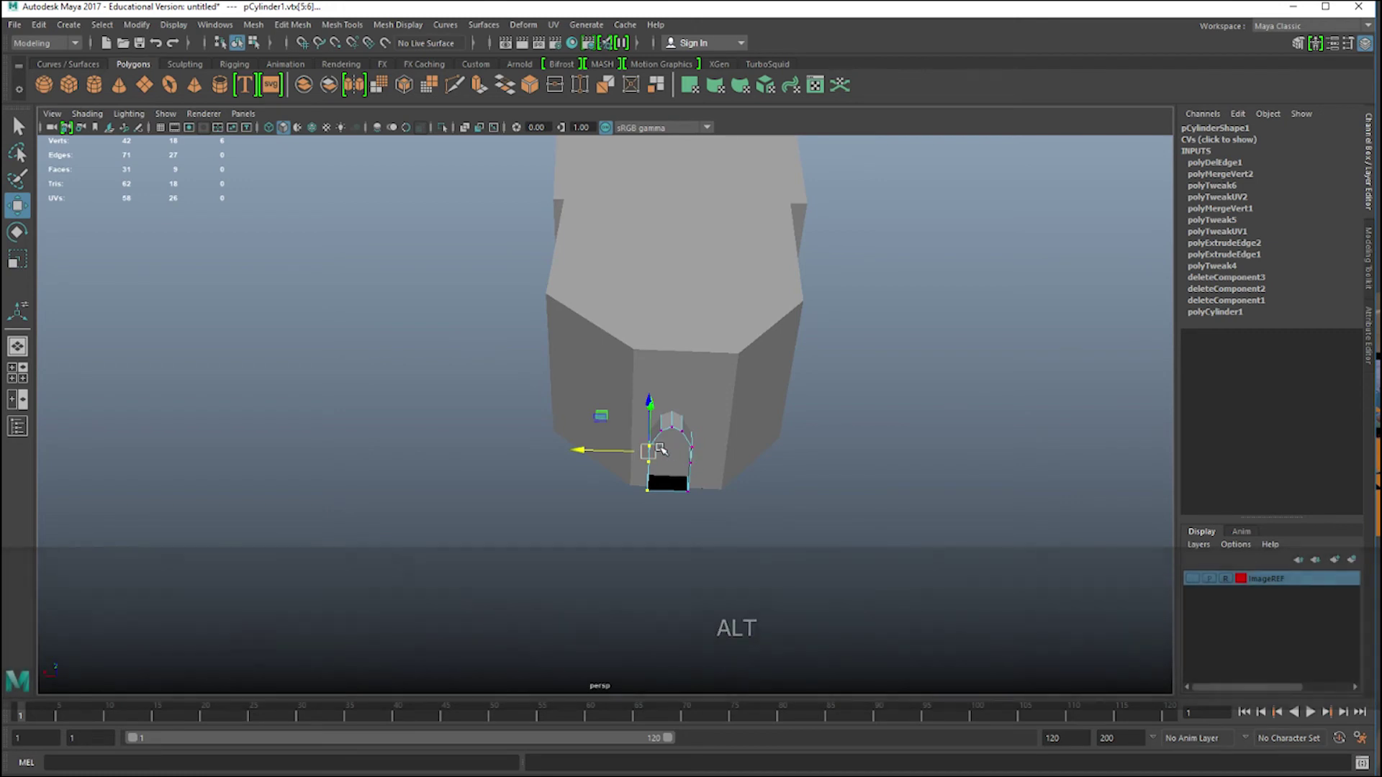
key(F8)
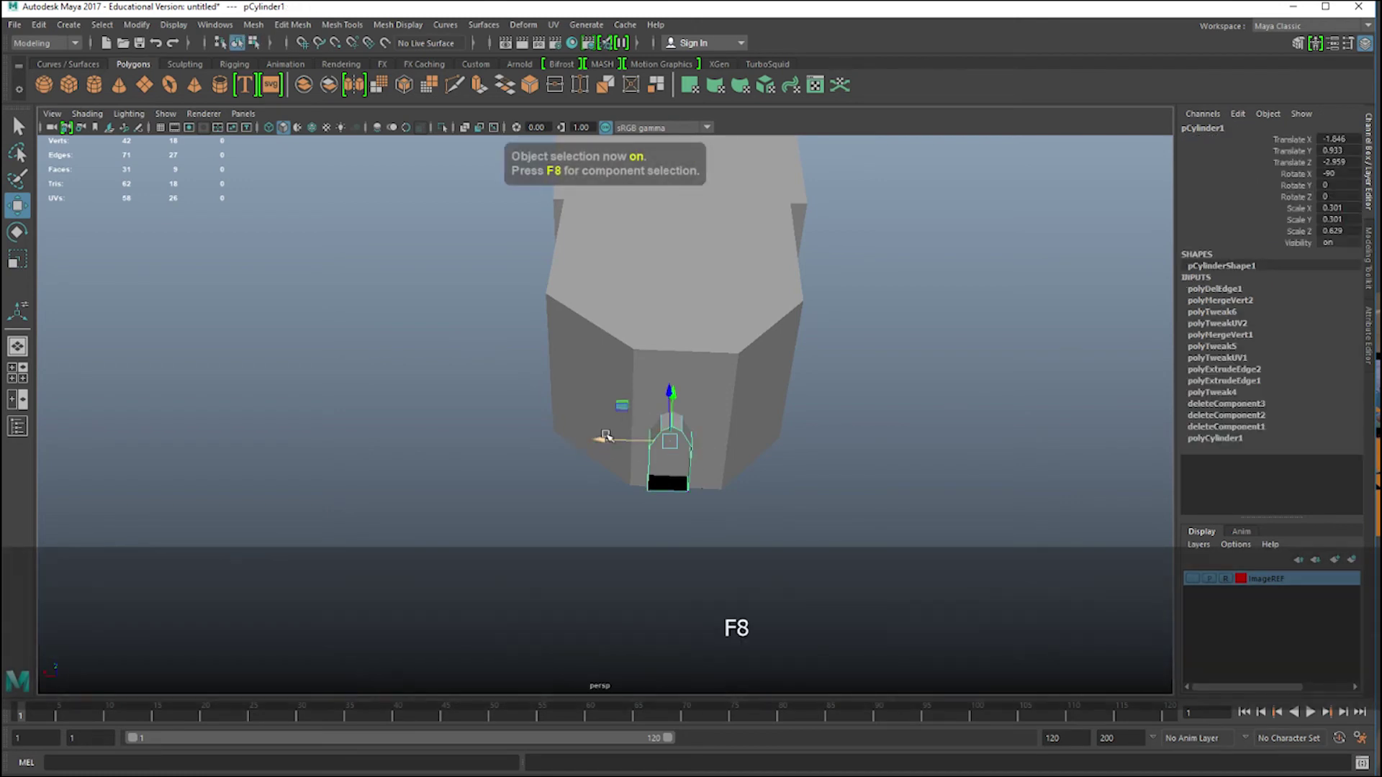
drag(606, 436, 622, 437)
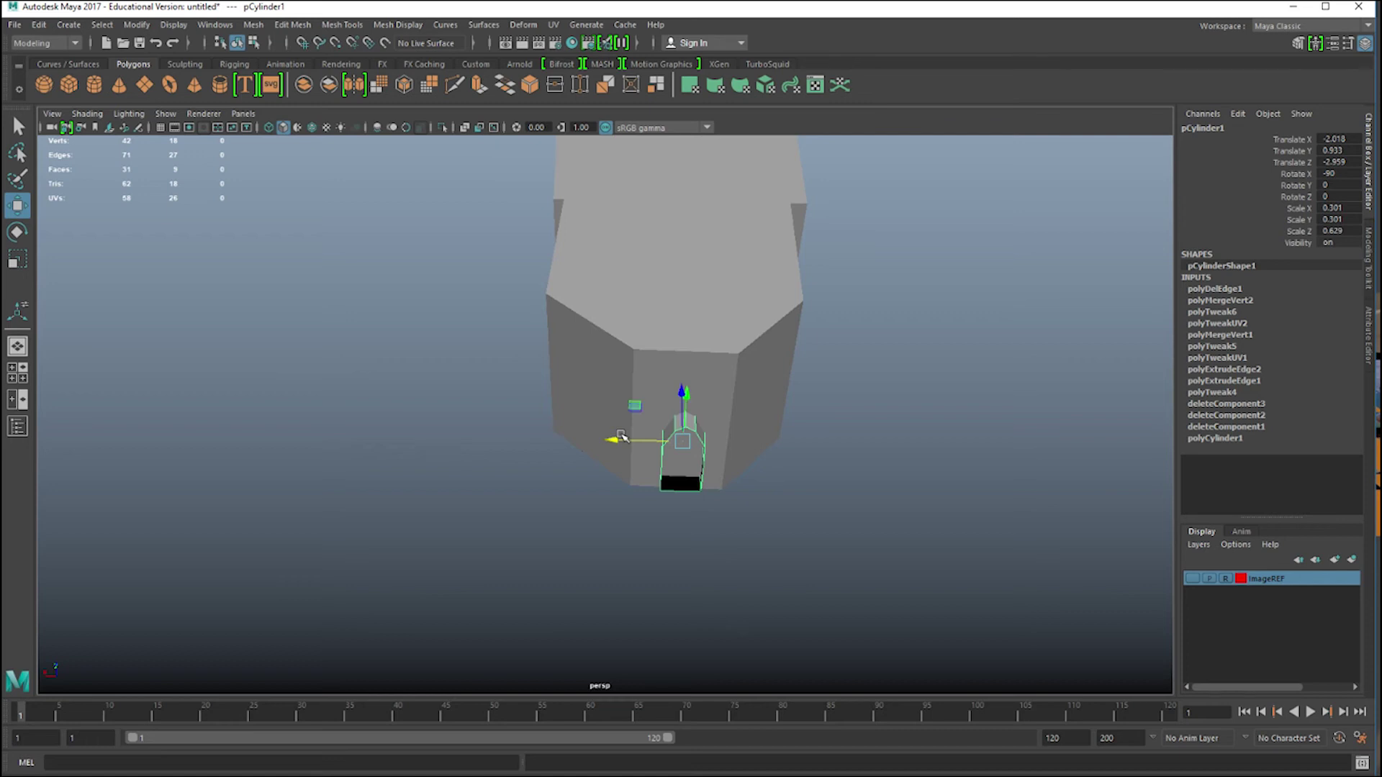
drag(620, 442, 620, 442)
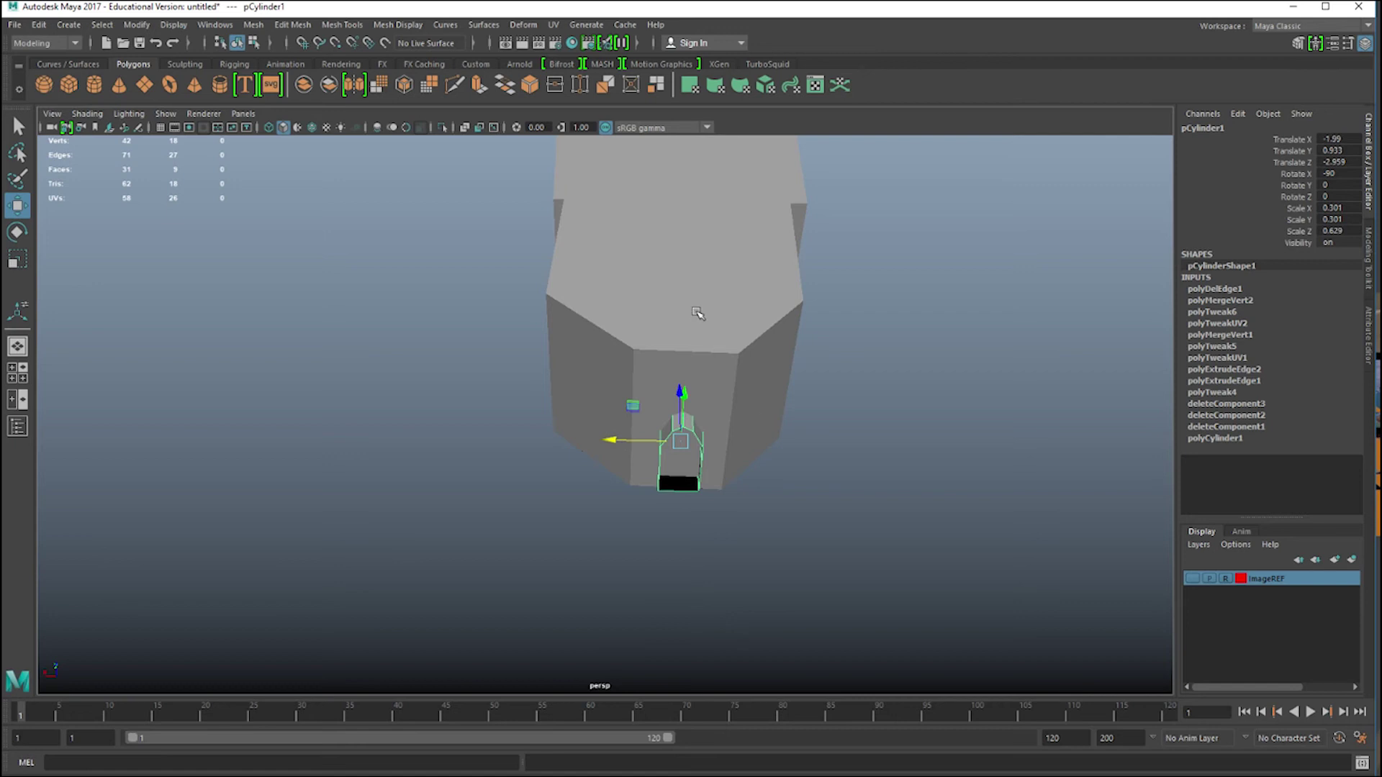
Combine the arched window shape and the church body with a Boolean union and inspect the window opening.
shift+click(704, 381)
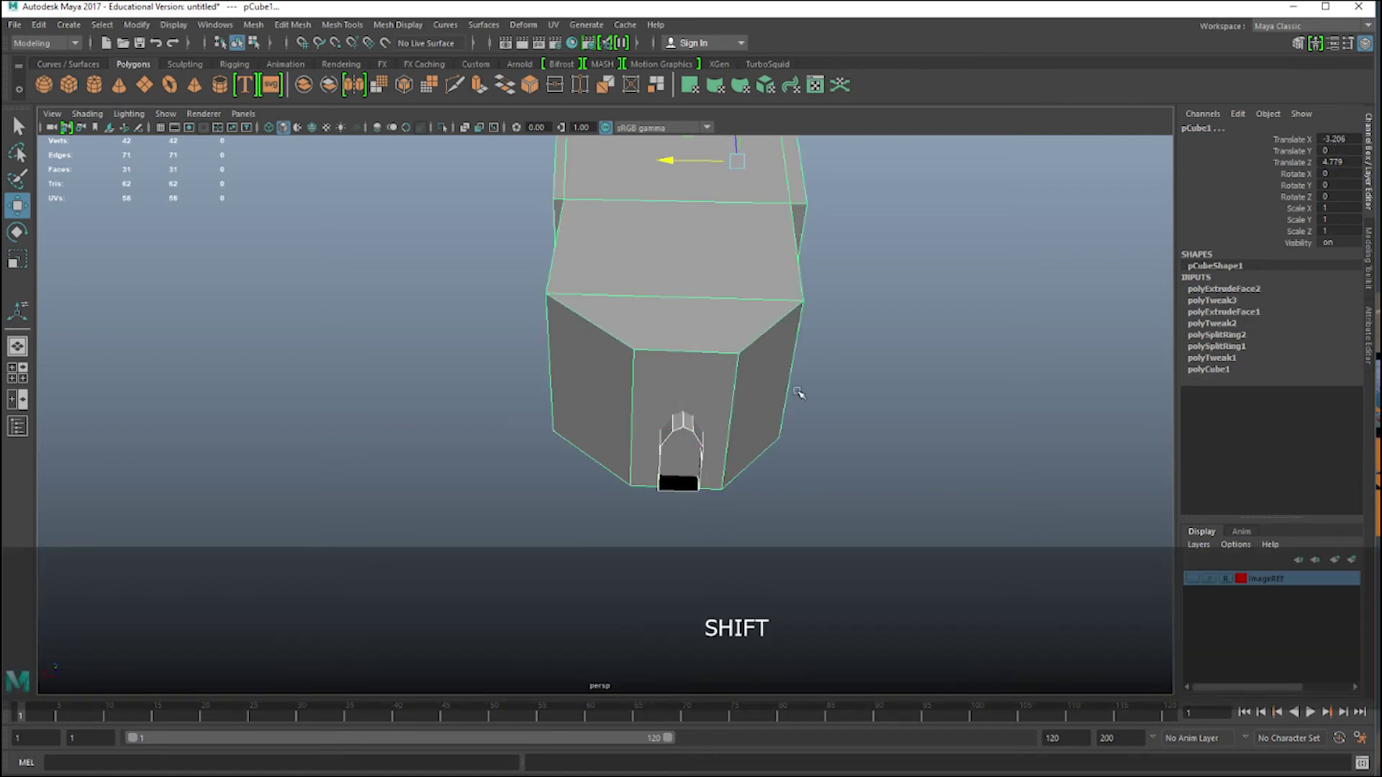
click(1365, 281)
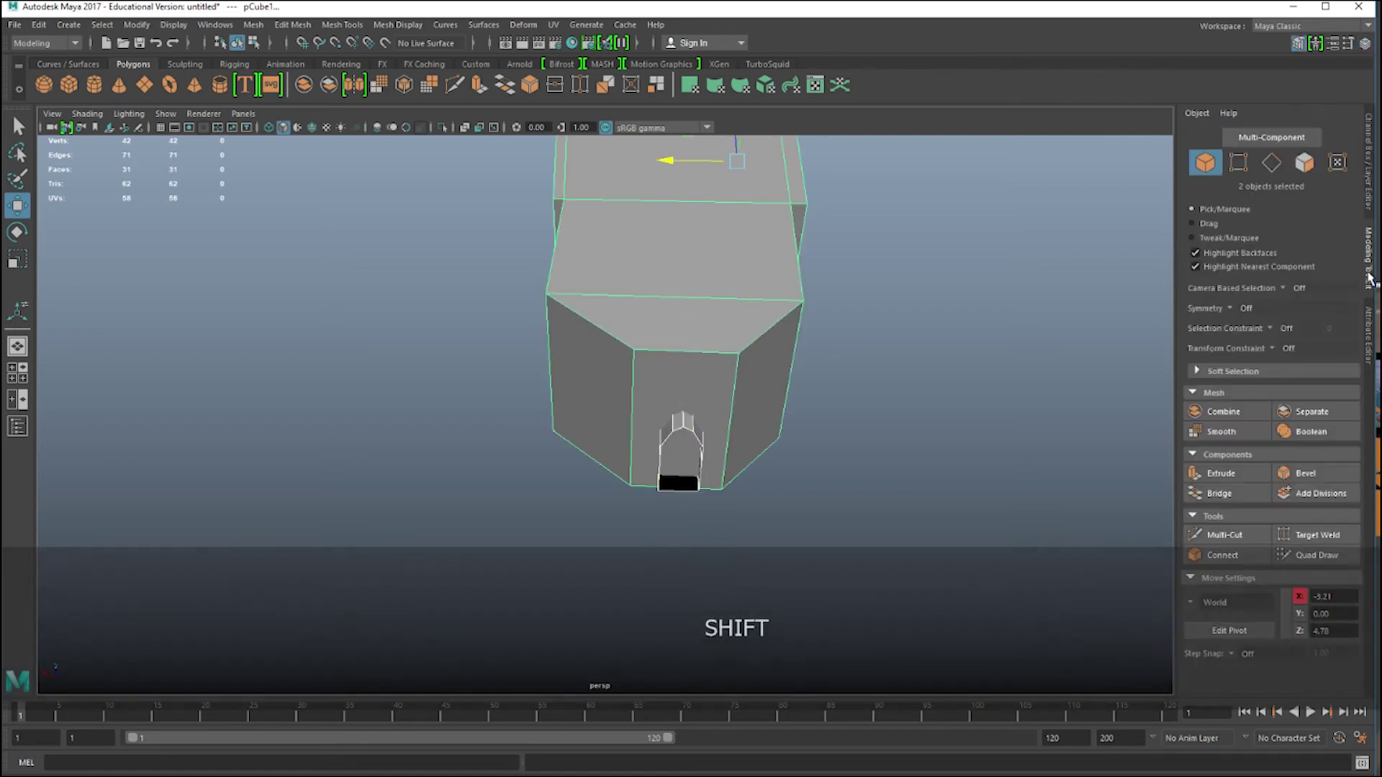
click(1326, 435)
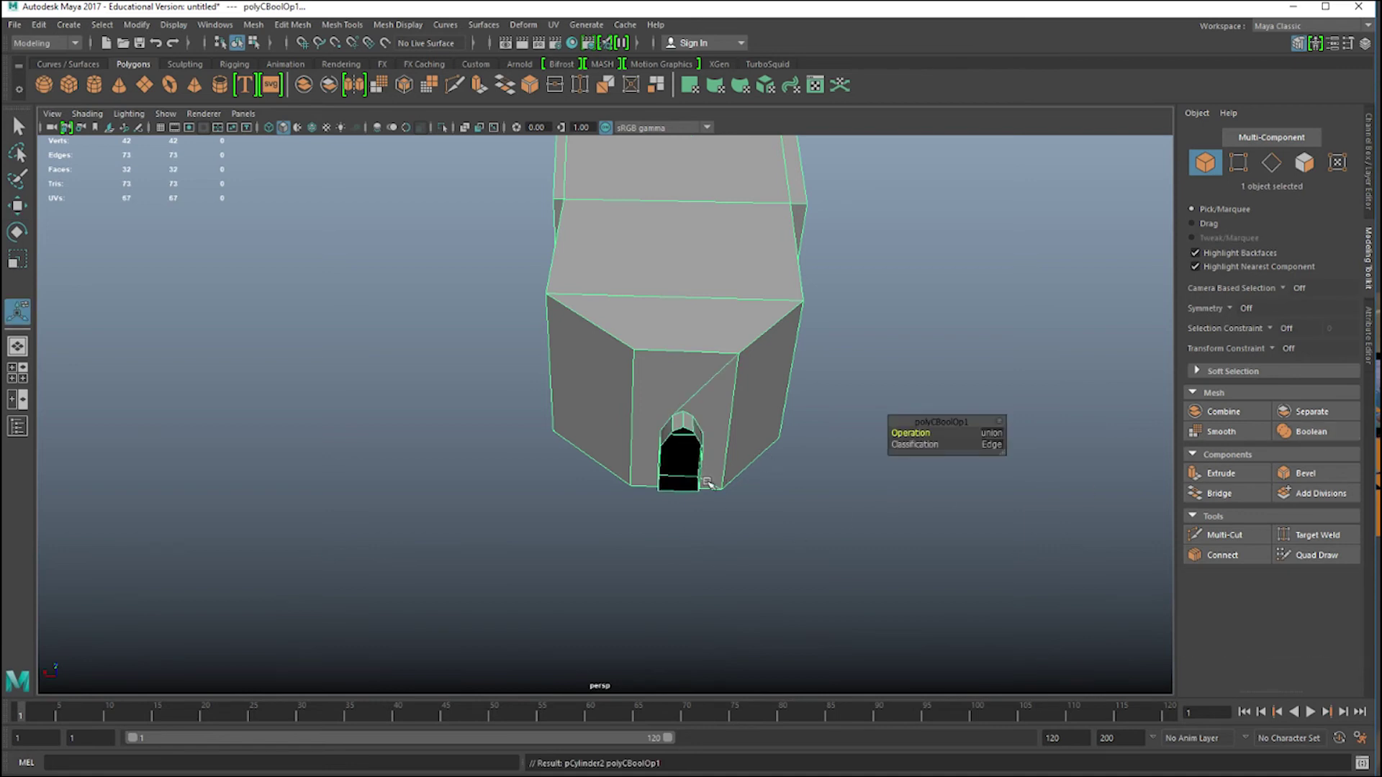
alt+drag(703, 550, 761, 407)
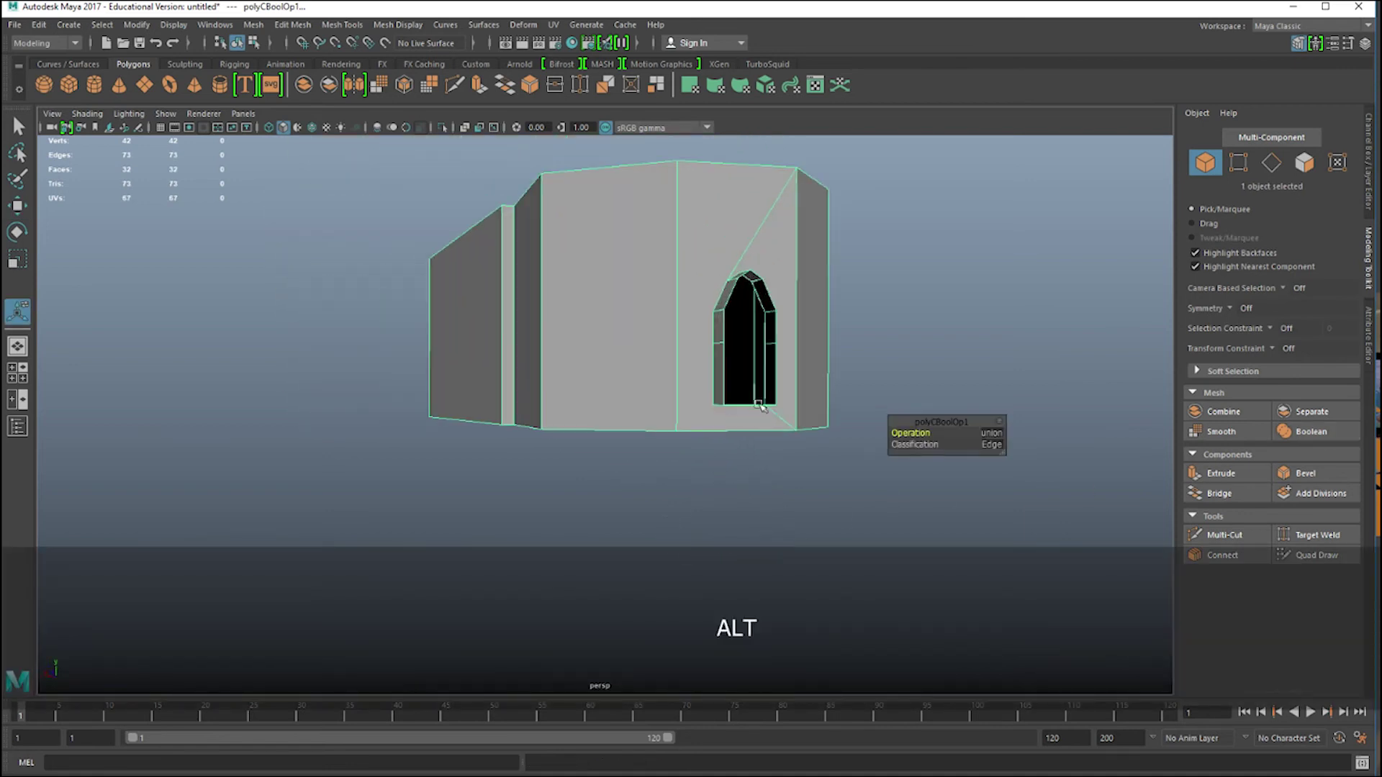
Delete the inner reveal faces around the arched window, leaving only the opening in the apse's end wall.
alt+drag(675, 386, 755, 304)
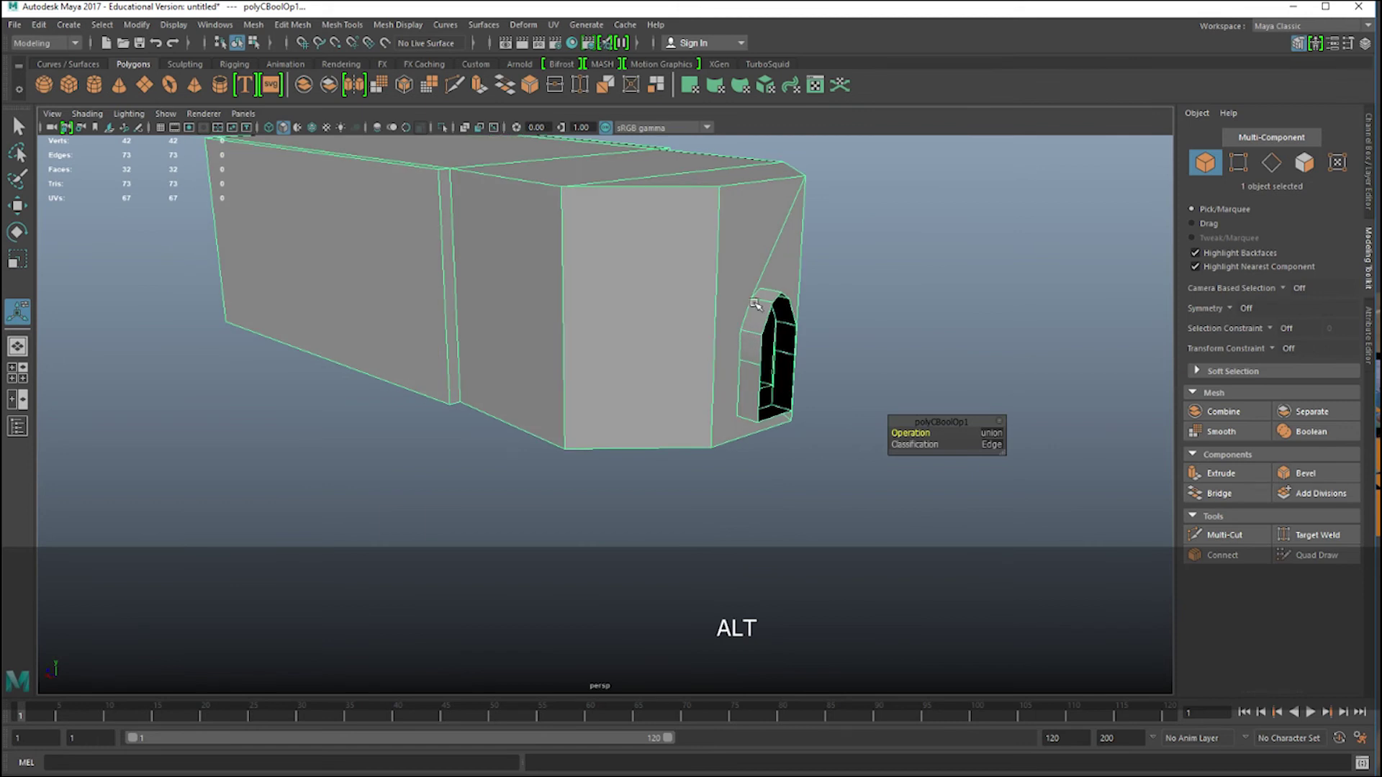
right_drag(765, 308, 820, 345)
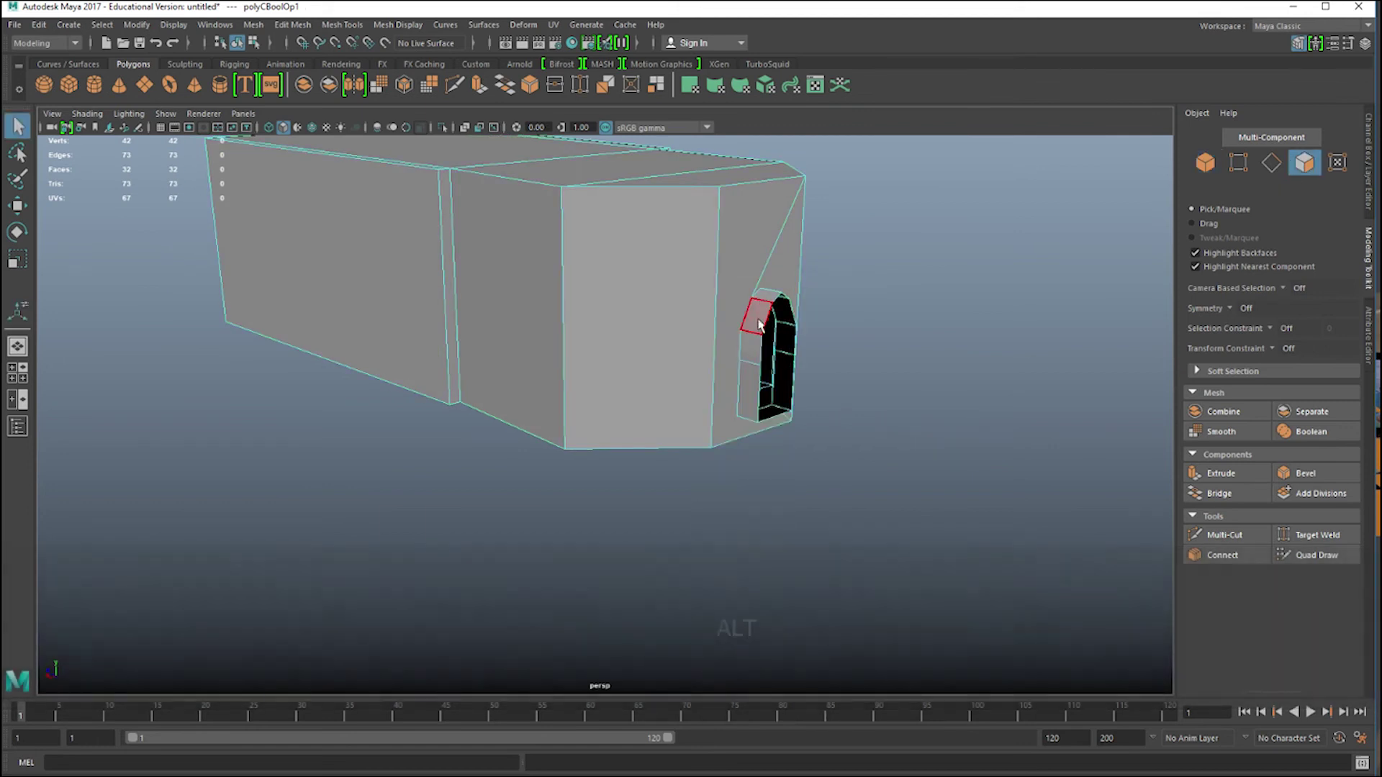
click(760, 321)
click(750, 416)
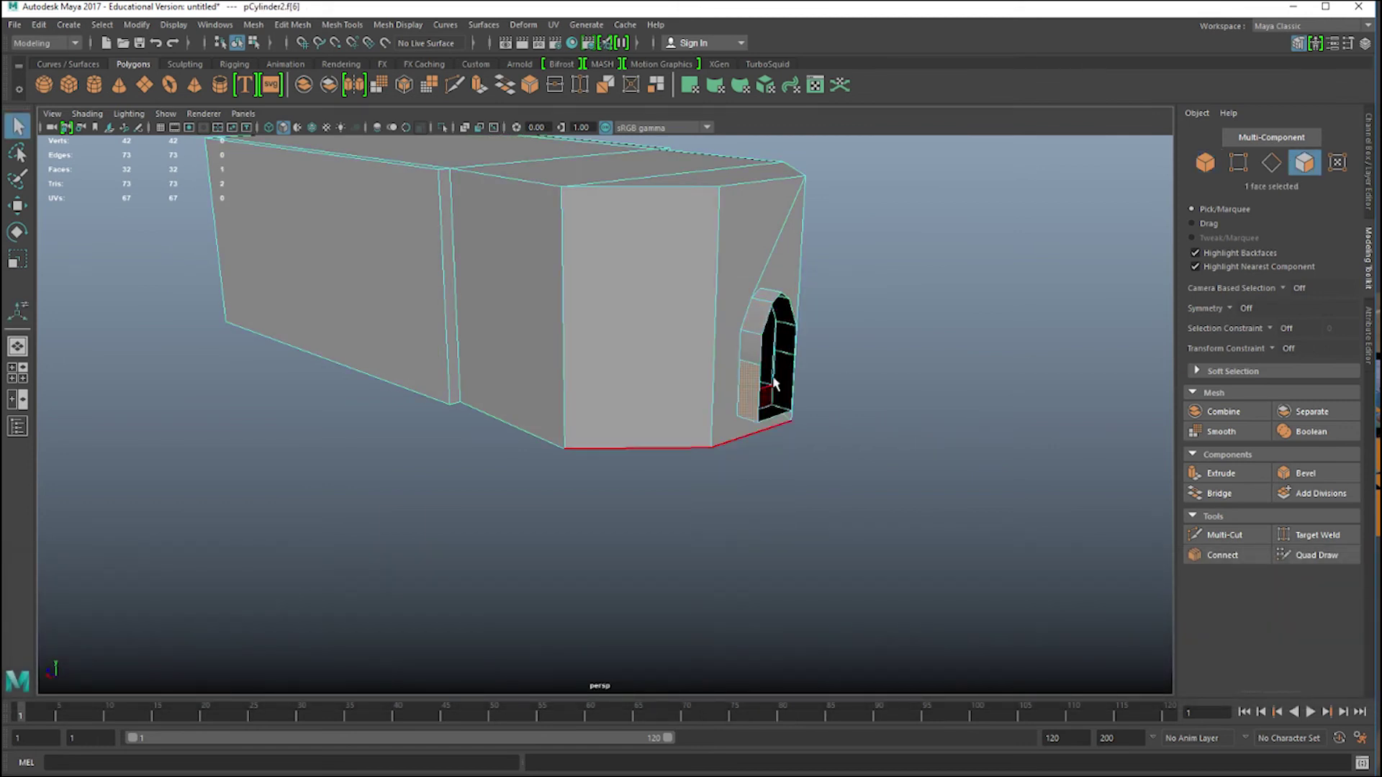
alt+drag(879, 370, 634, 339)
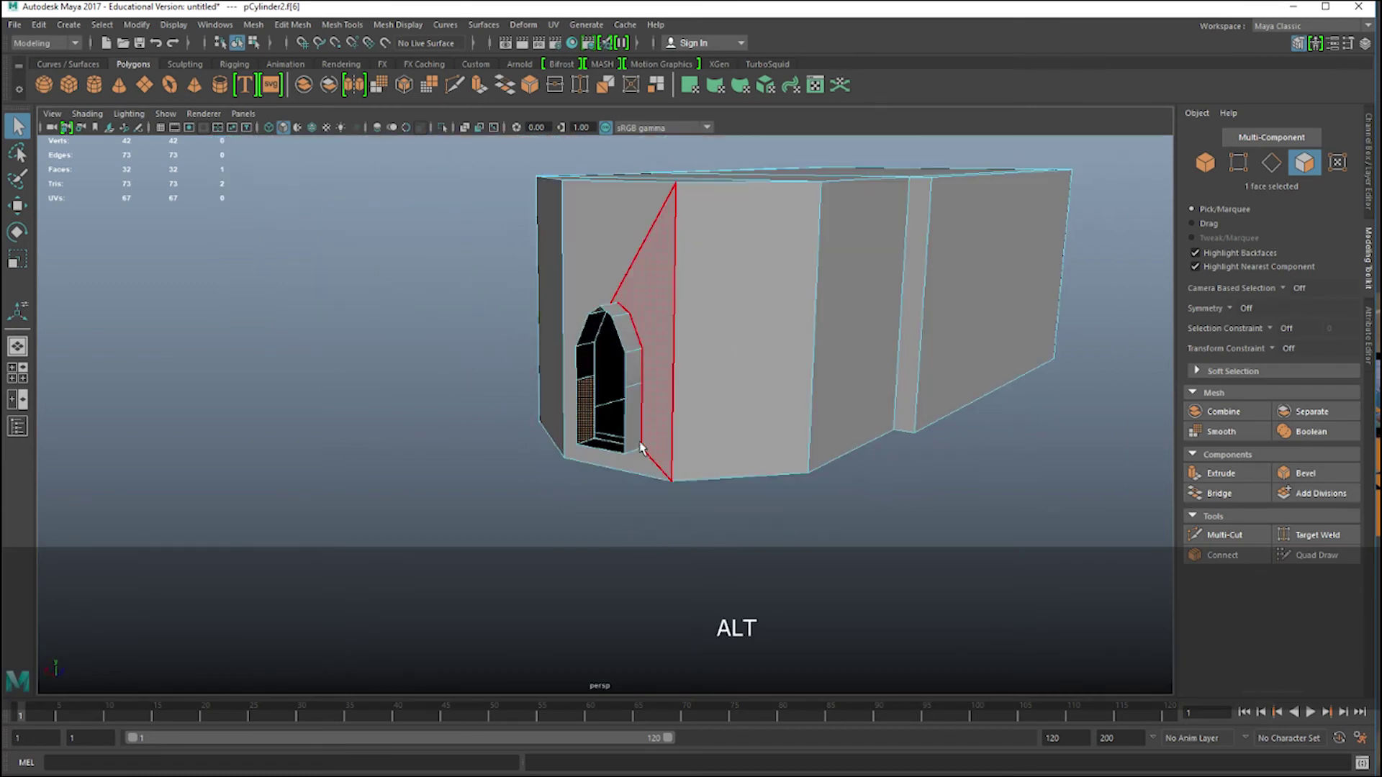
shift+click(612, 441)
shift+click(638, 431)
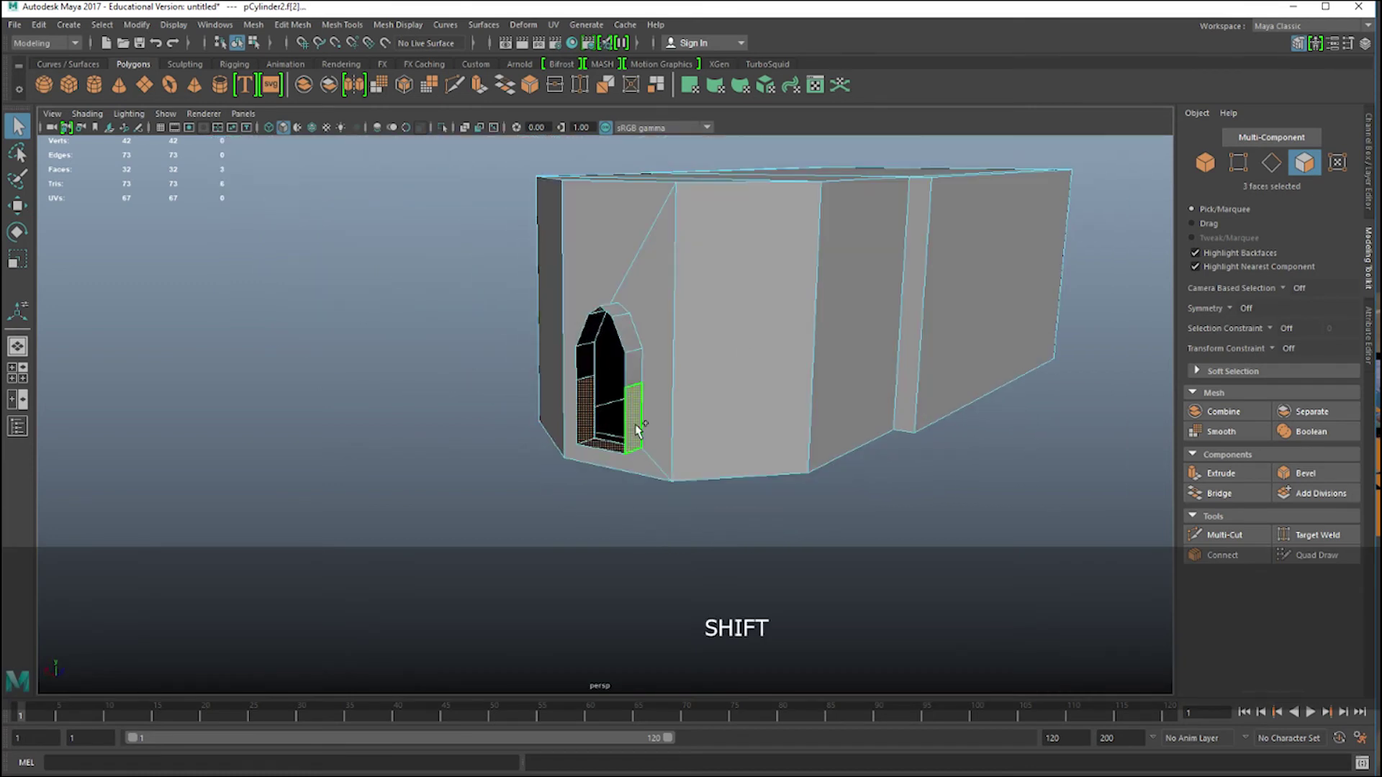
shift+double_click(620, 306)
alt+drag(618, 343, 721, 399)
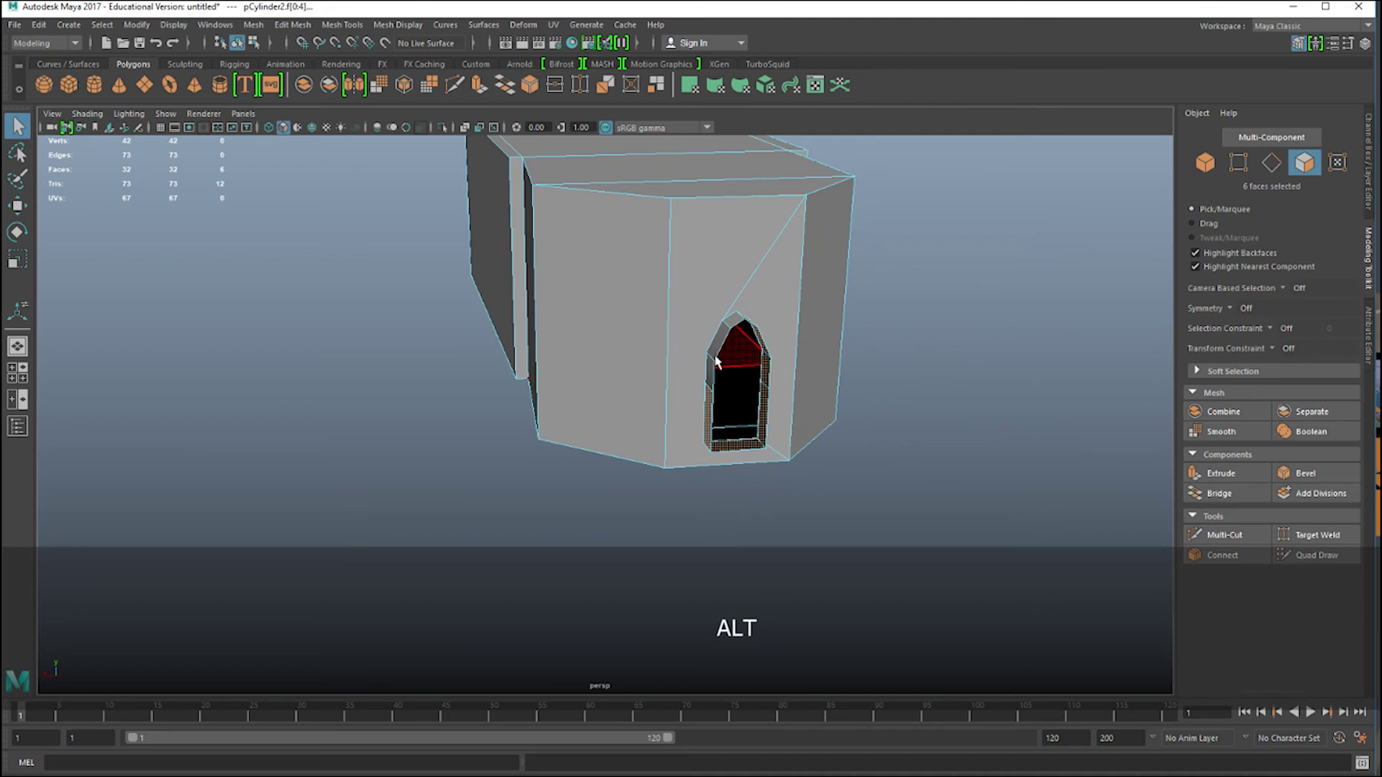
shift+double_click(709, 370)
key(Delete)
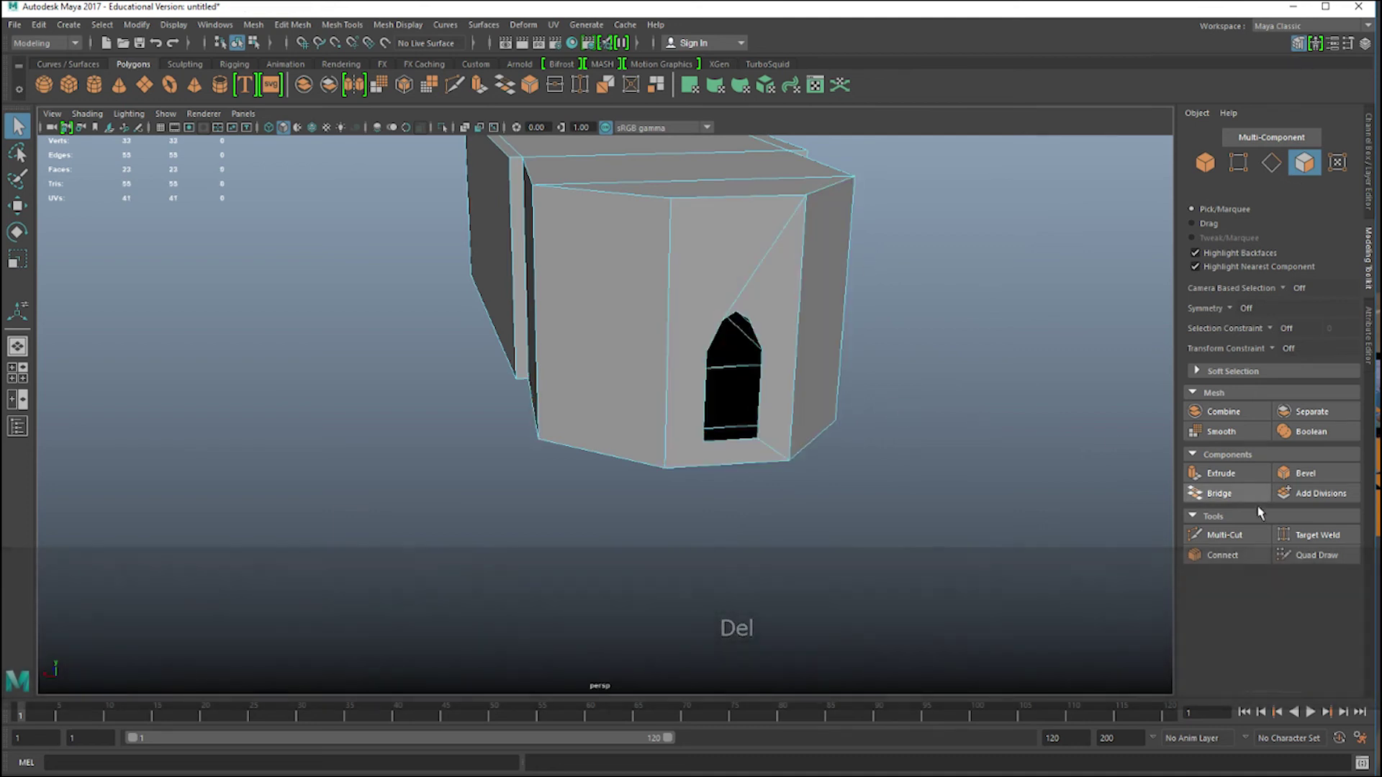
Cut an edge with Multi-Cut from the window arch's apex to the upper right corner of the apse's end wall.
click(1246, 535)
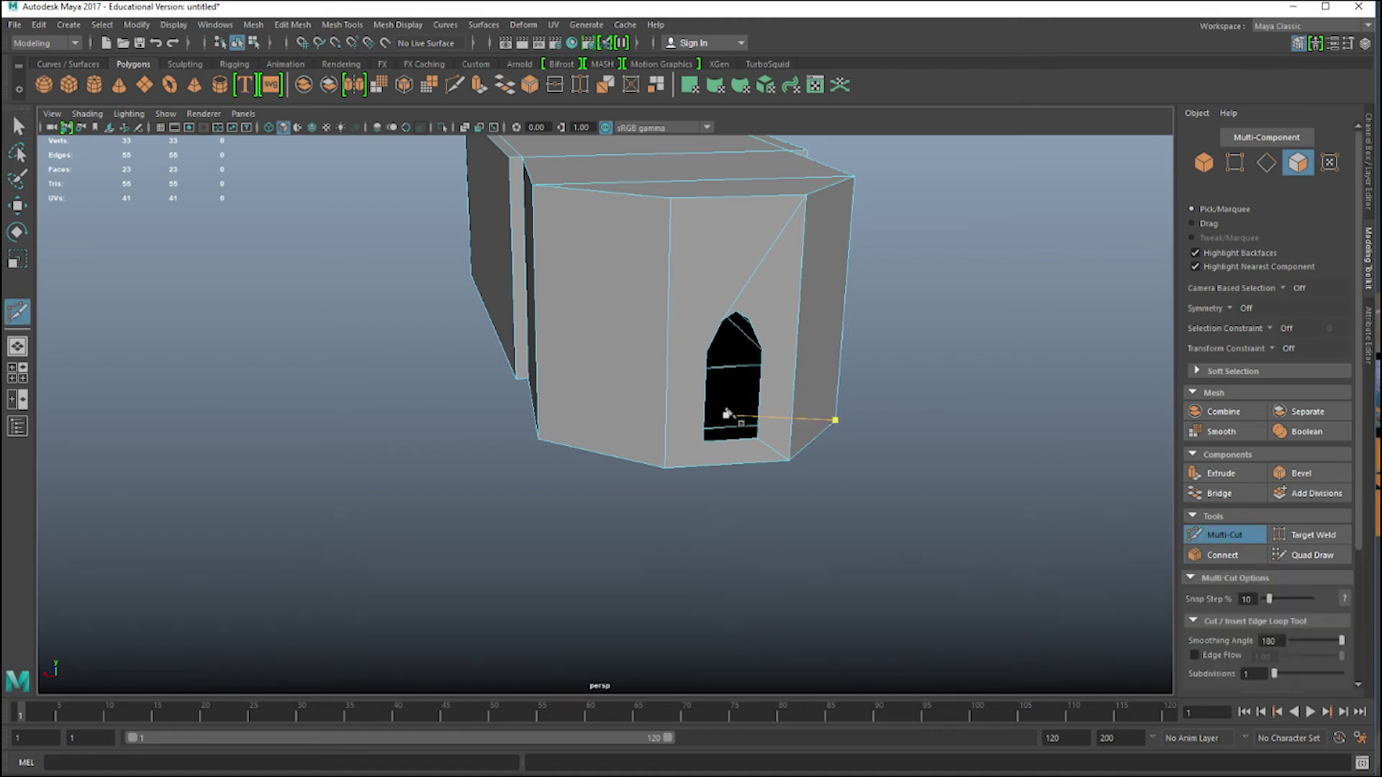
scroll(740, 401, up, 3)
alt+drag(855, 314, 822, 347)
right_click(824, 347)
click(783, 429)
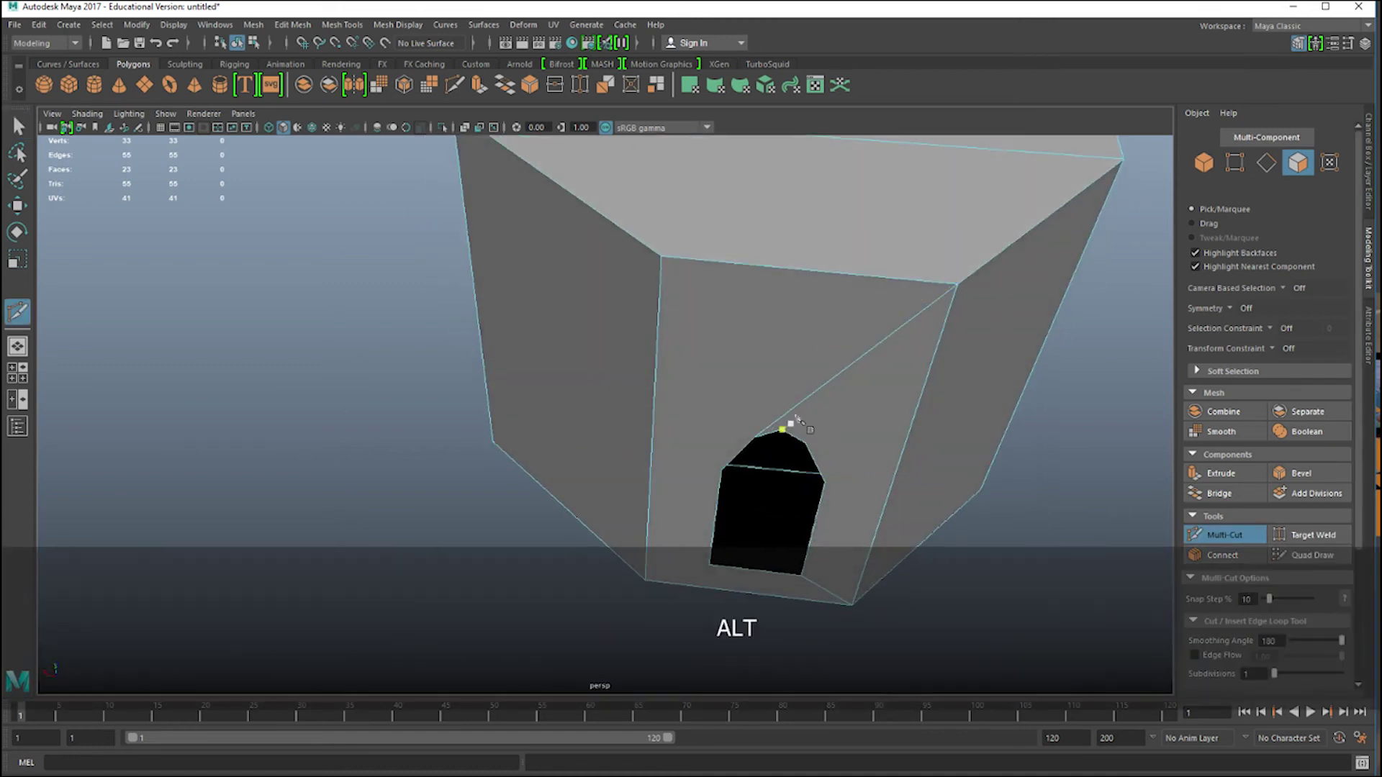
click(792, 433)
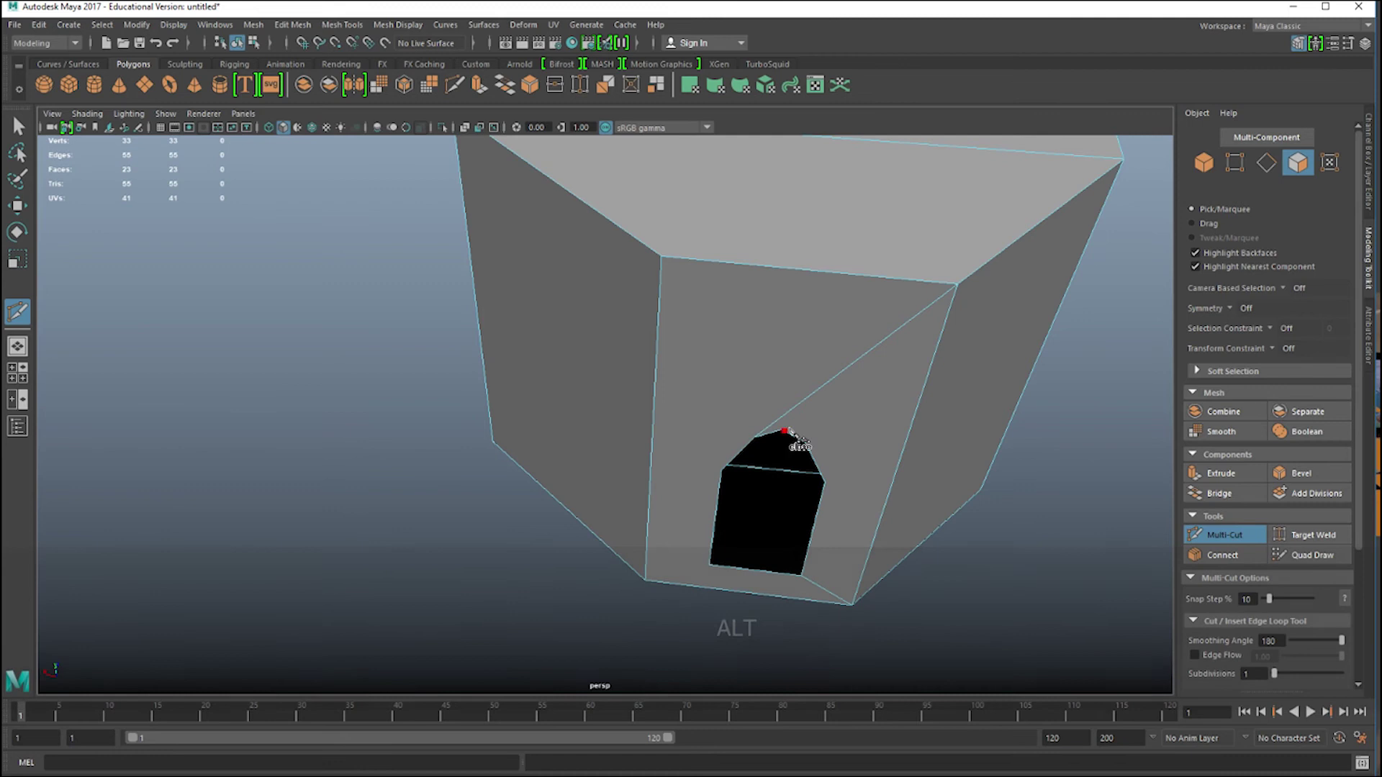
key(Delete)
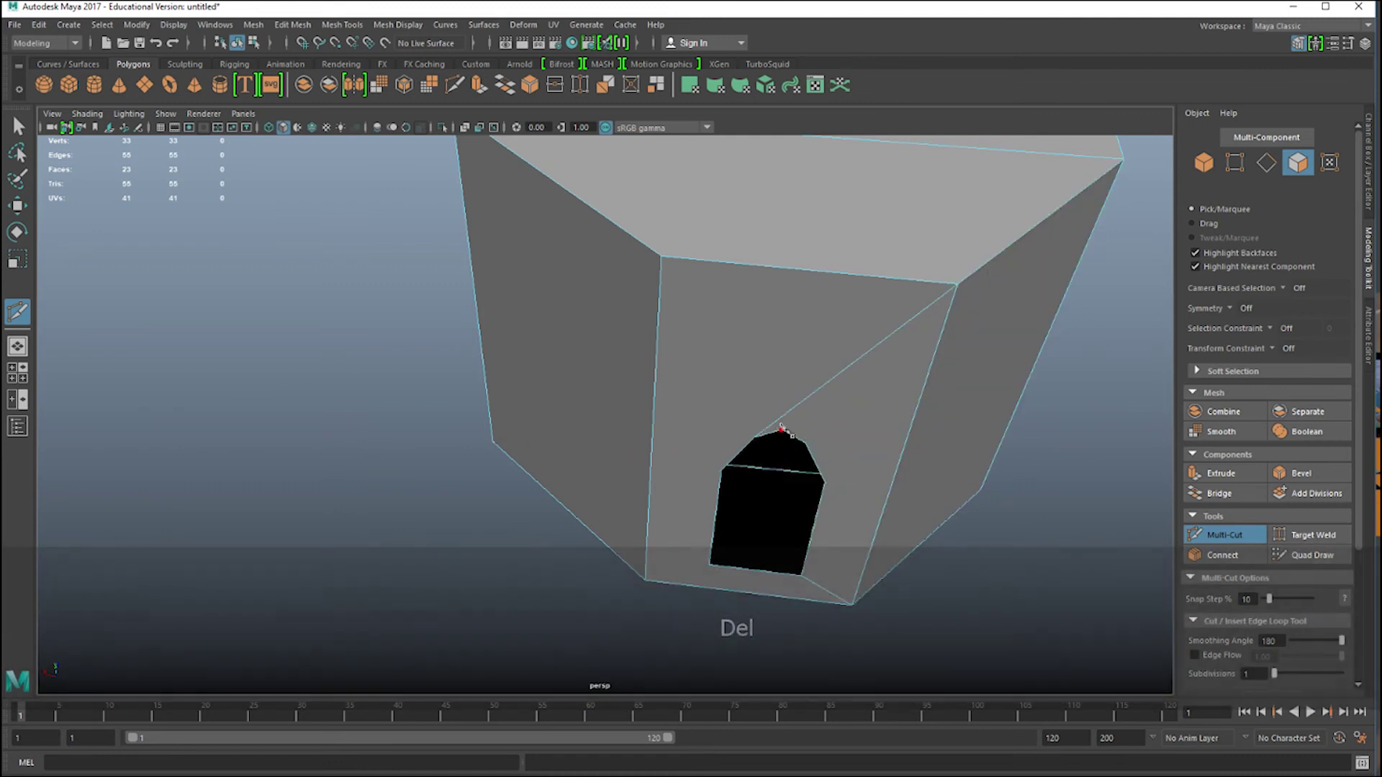
click(782, 429)
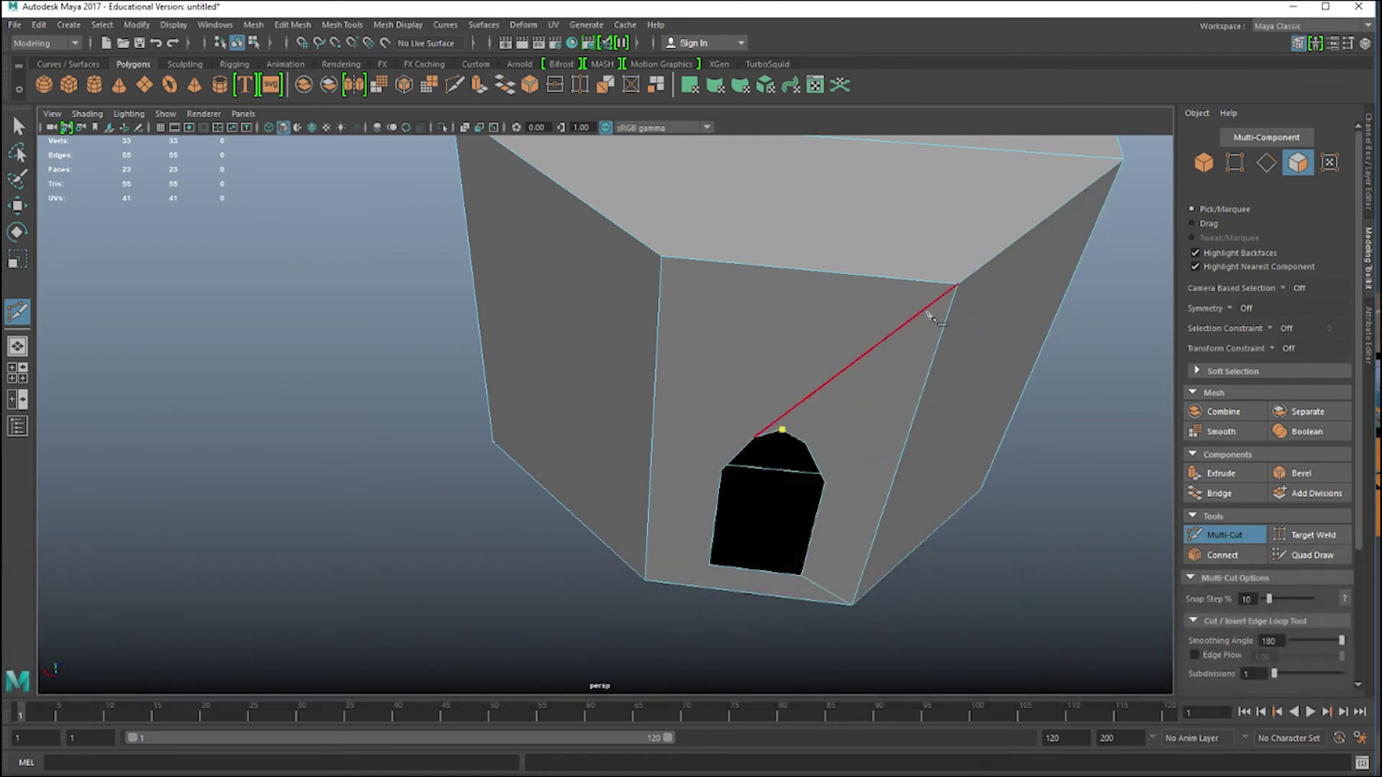
click(958, 285)
key(Return)
Connect the left arch base and lower left window corner to the wall's left corners, and the right upper arch vertex to its upper right corner.
alt+drag(962, 288, 565, 666)
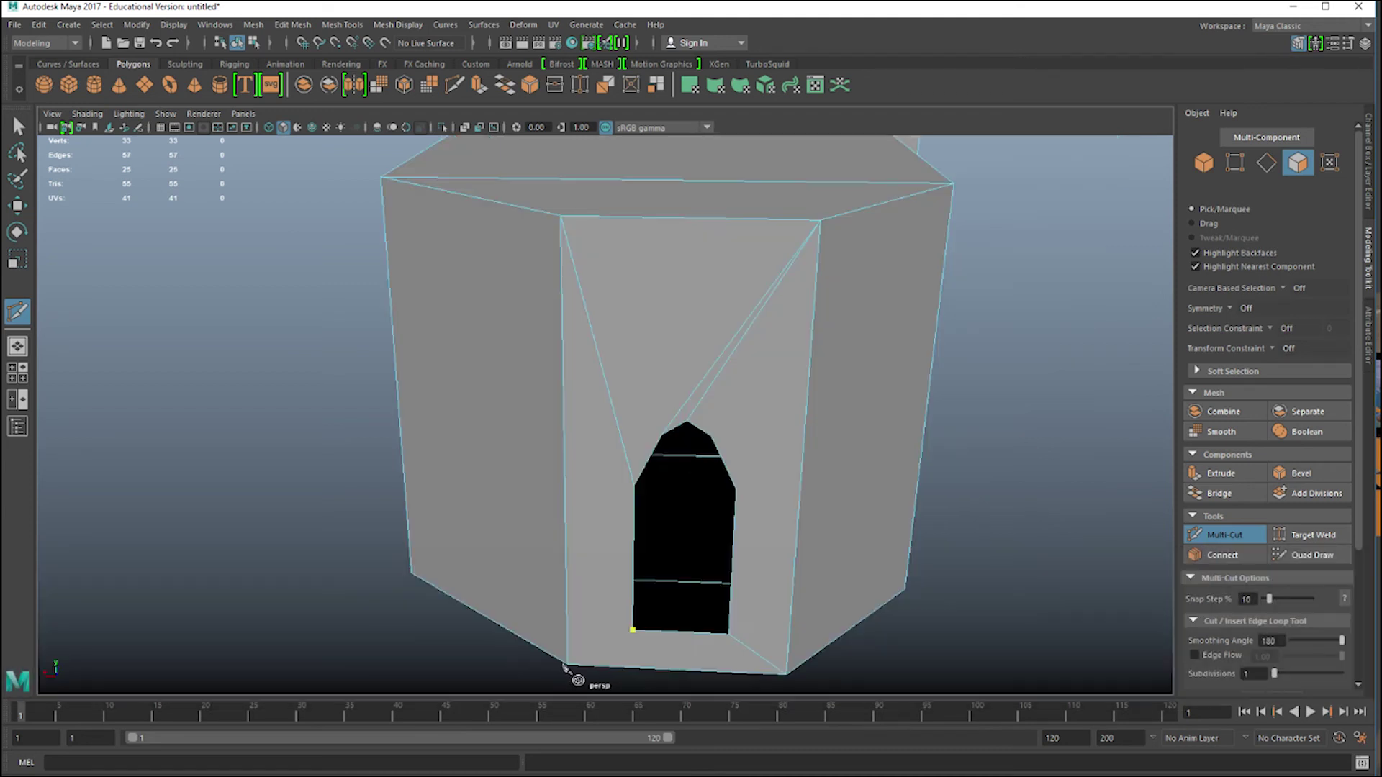
click(568, 665)
key(Return)
click(825, 227)
key(Return)
Cut edges from the left upper arch vertex to the wall's upper left corner and from the right arch base to its upper right corner.
click(663, 434)
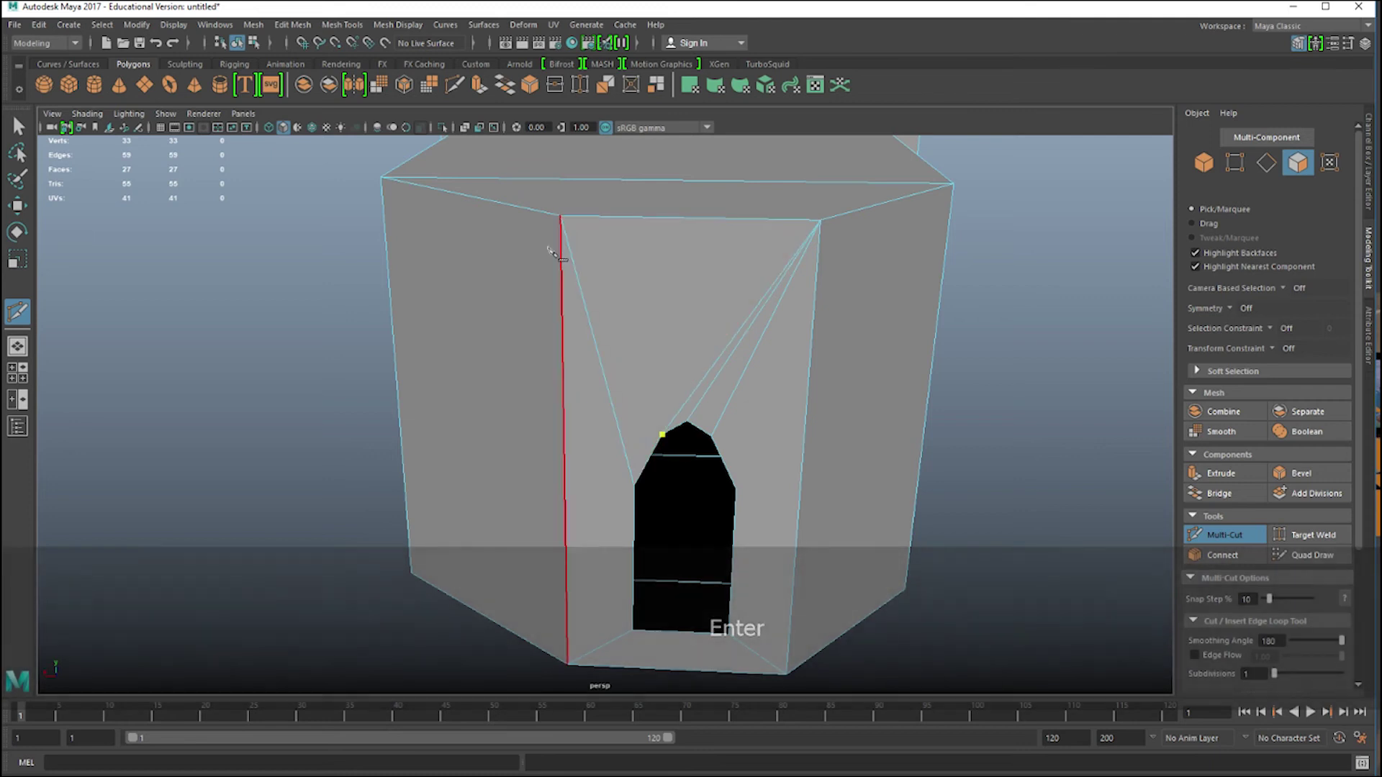
click(561, 217)
key(Return)
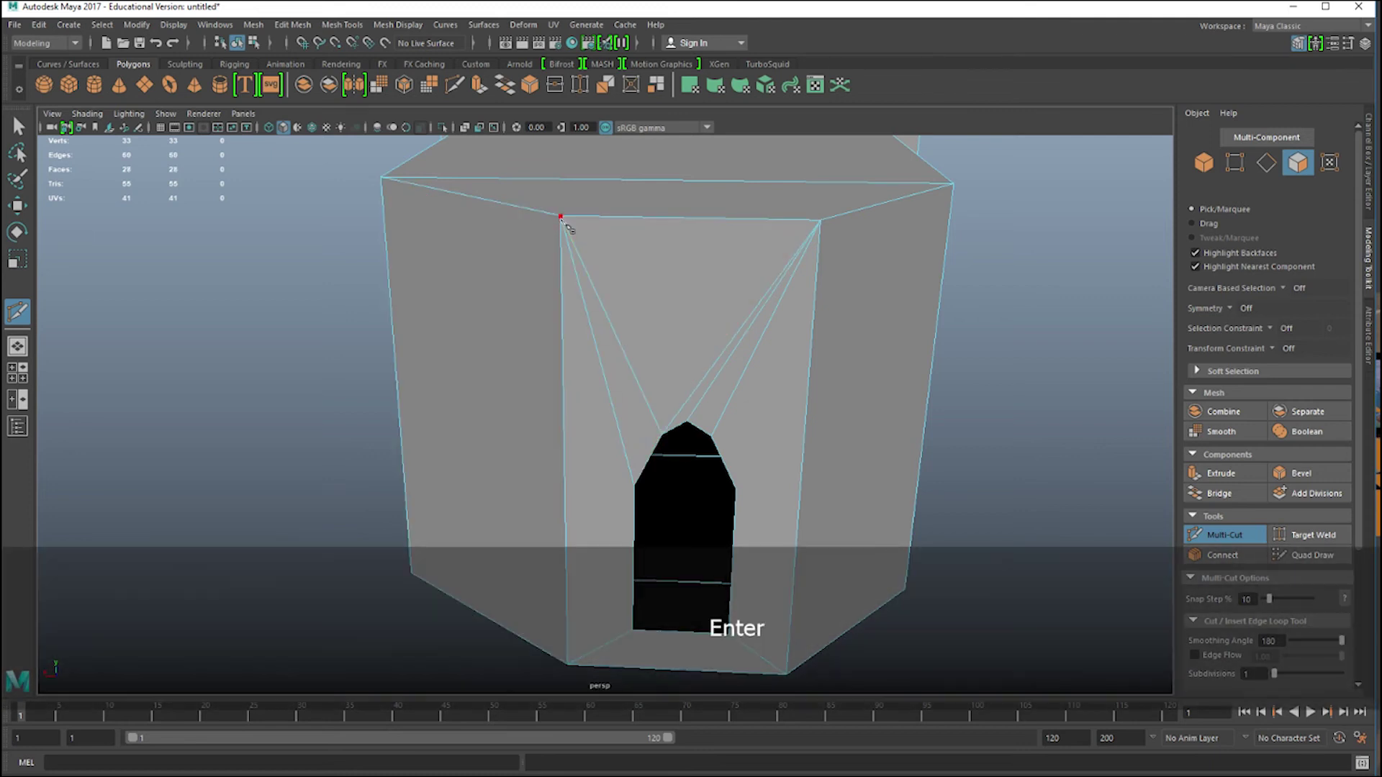
click(746, 489)
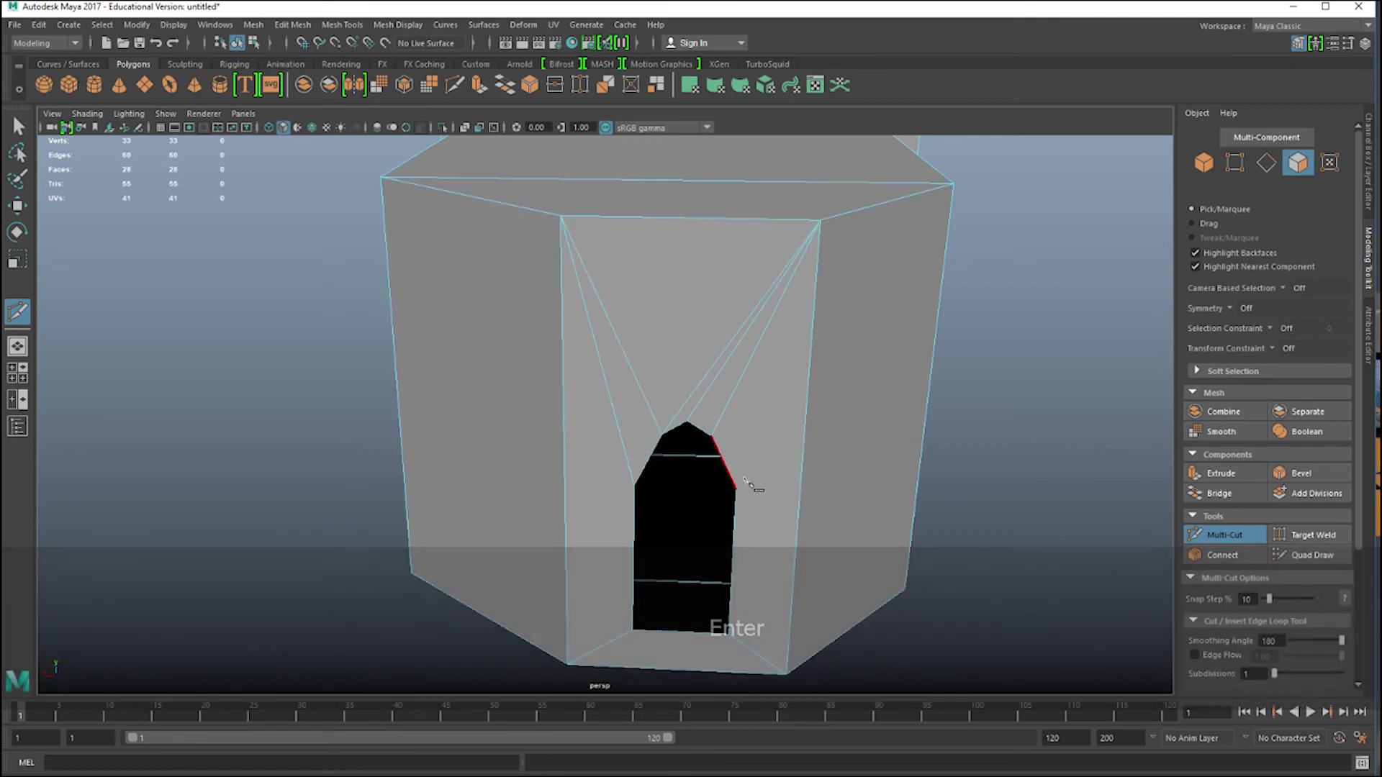
click(737, 490)
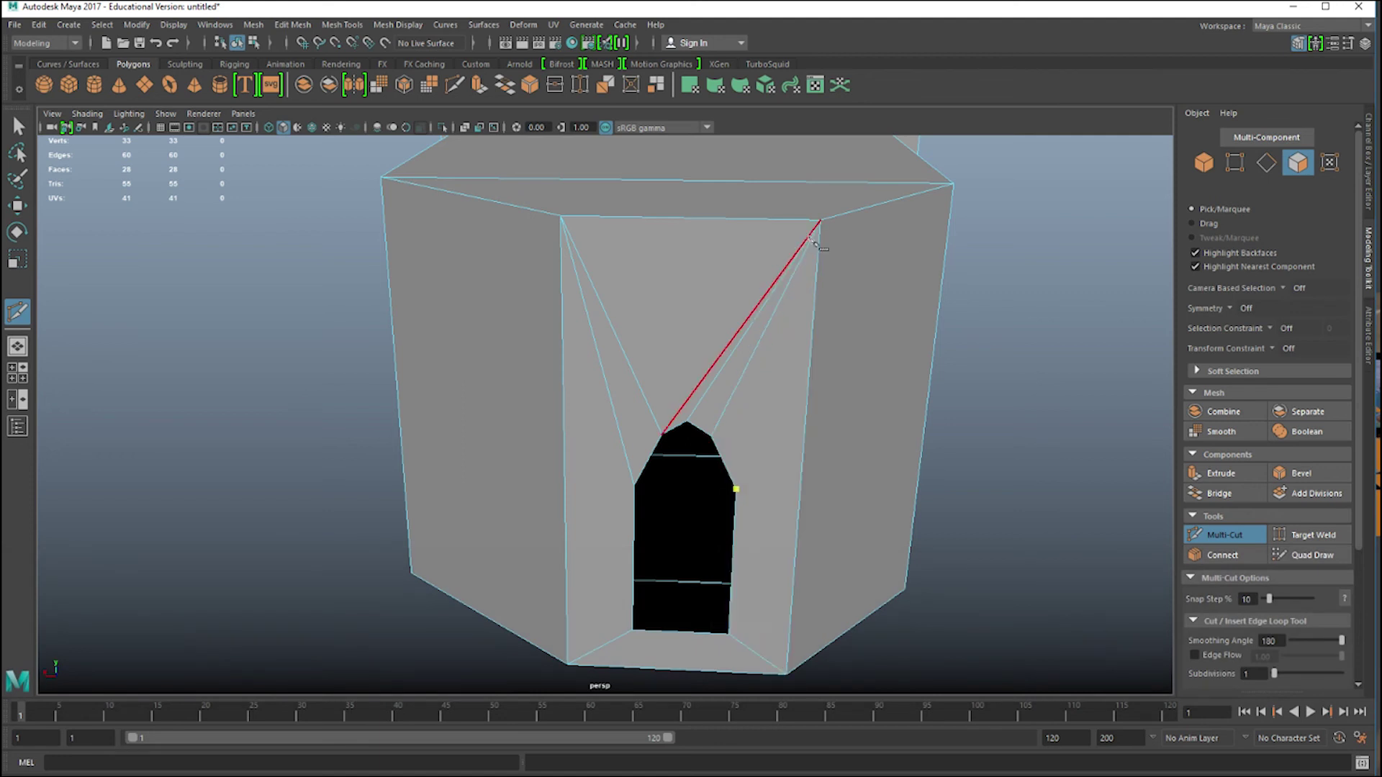
click(820, 220)
key(Return)
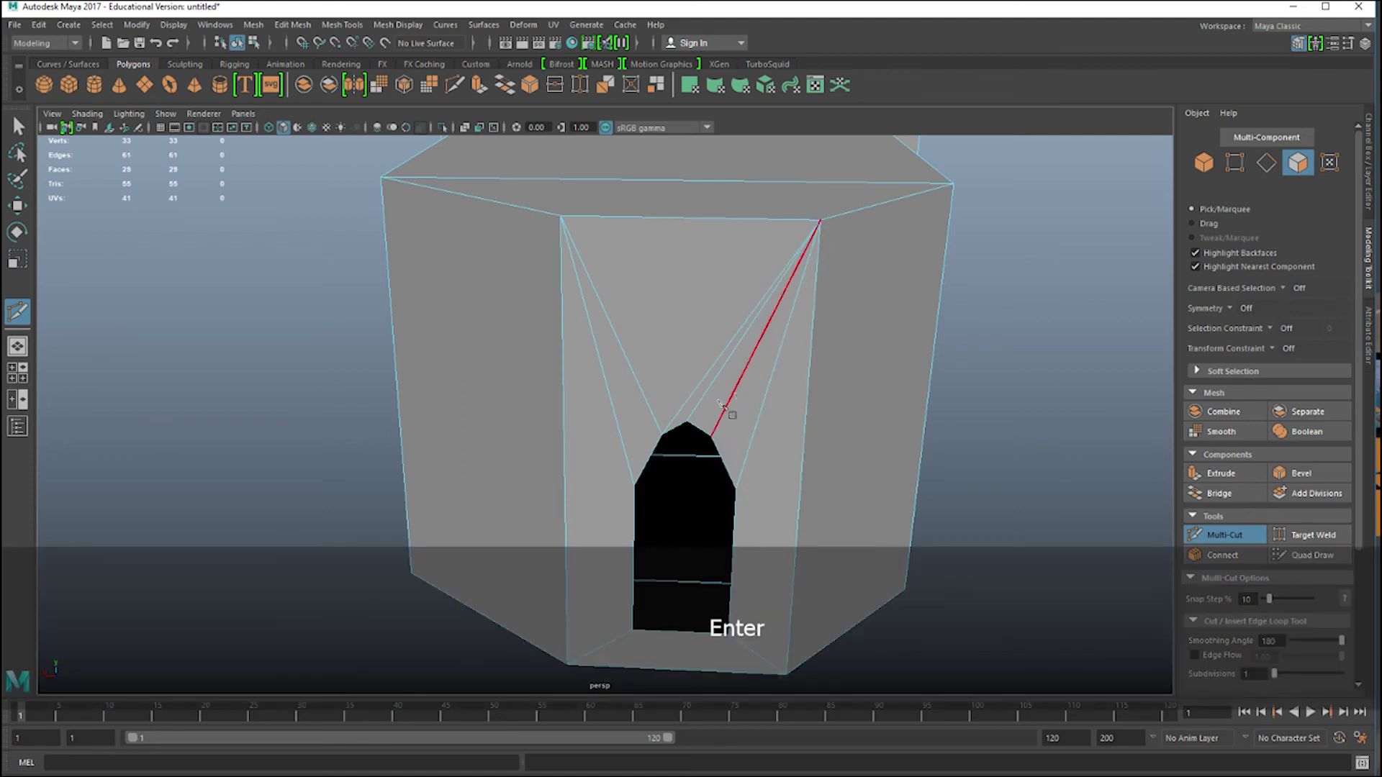
Delete the redundant diagonal edge between the left upper arch vertex and the wall's upper right corner.
right_drag(696, 384, 699, 339)
key(q)
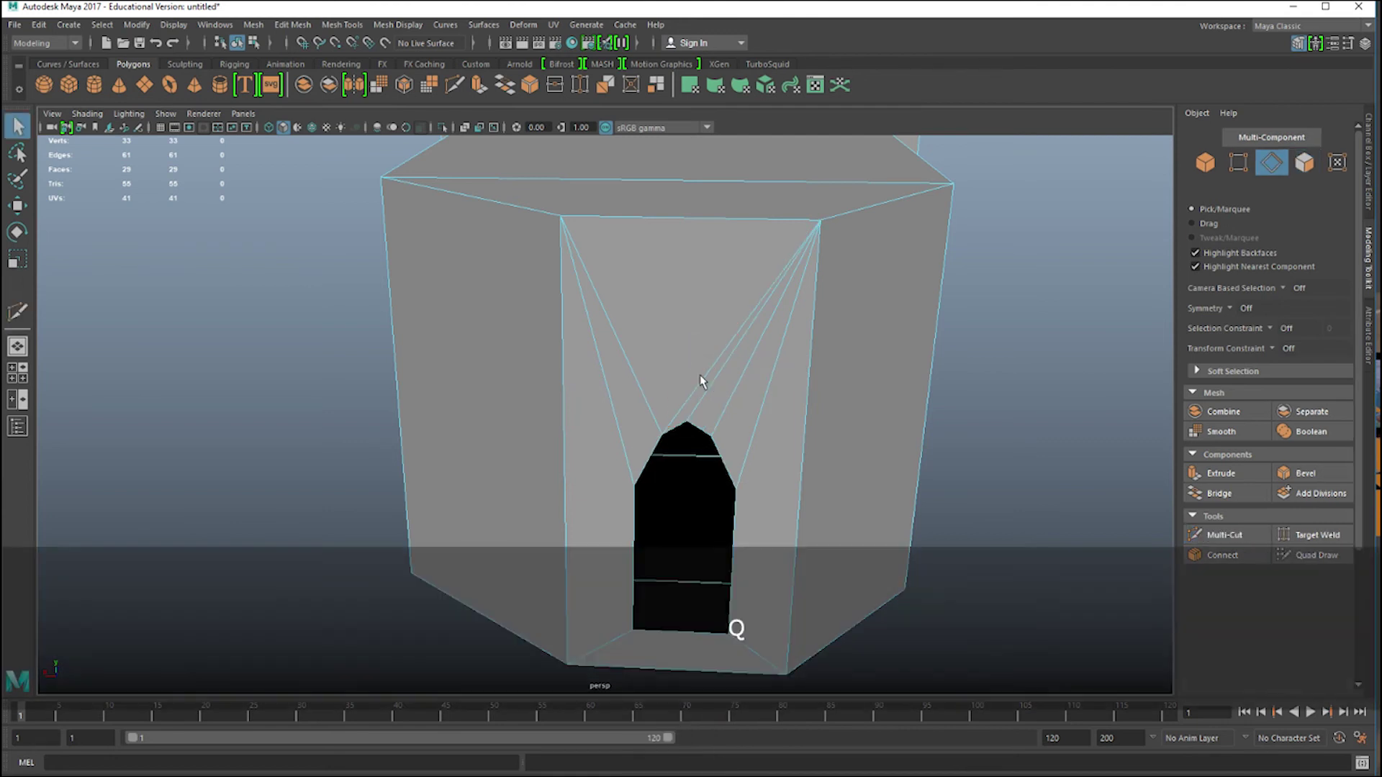
click(703, 379)
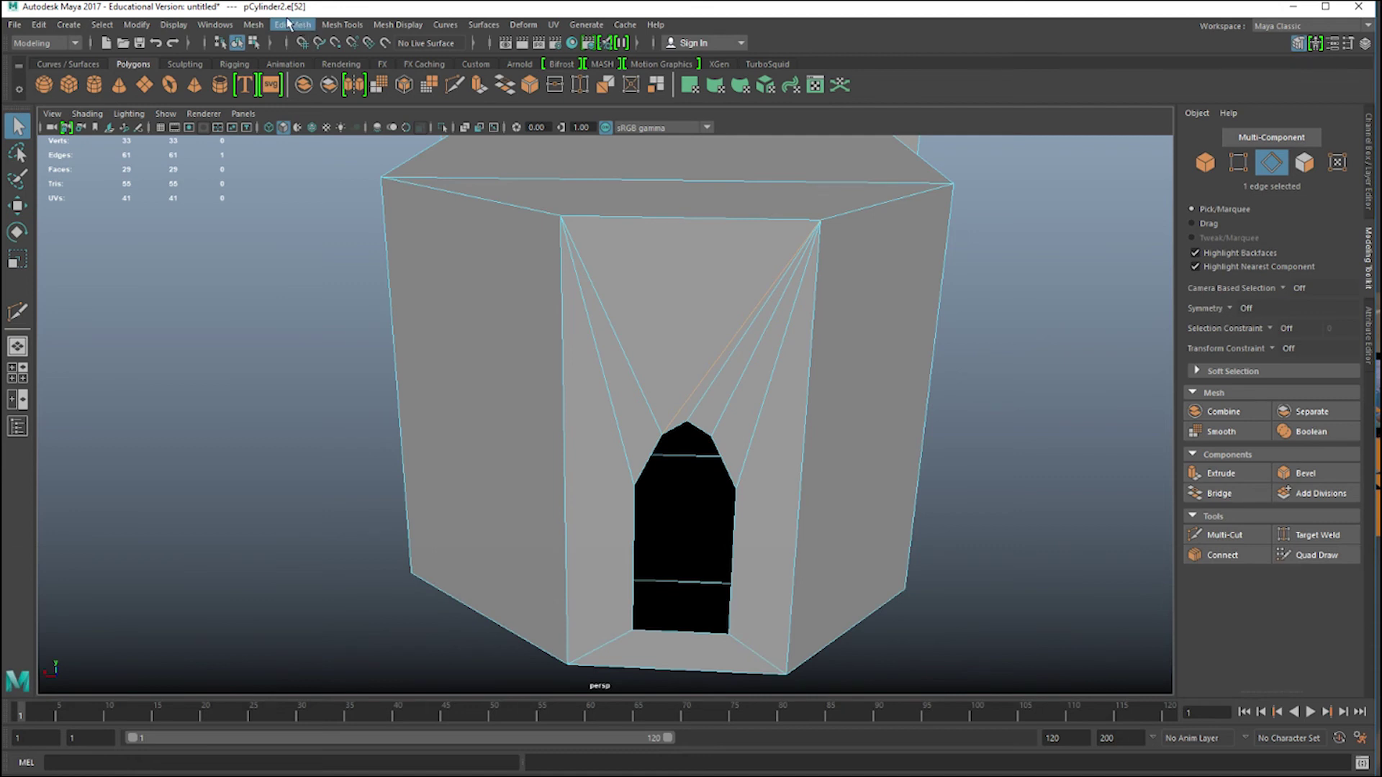
key(Delete)
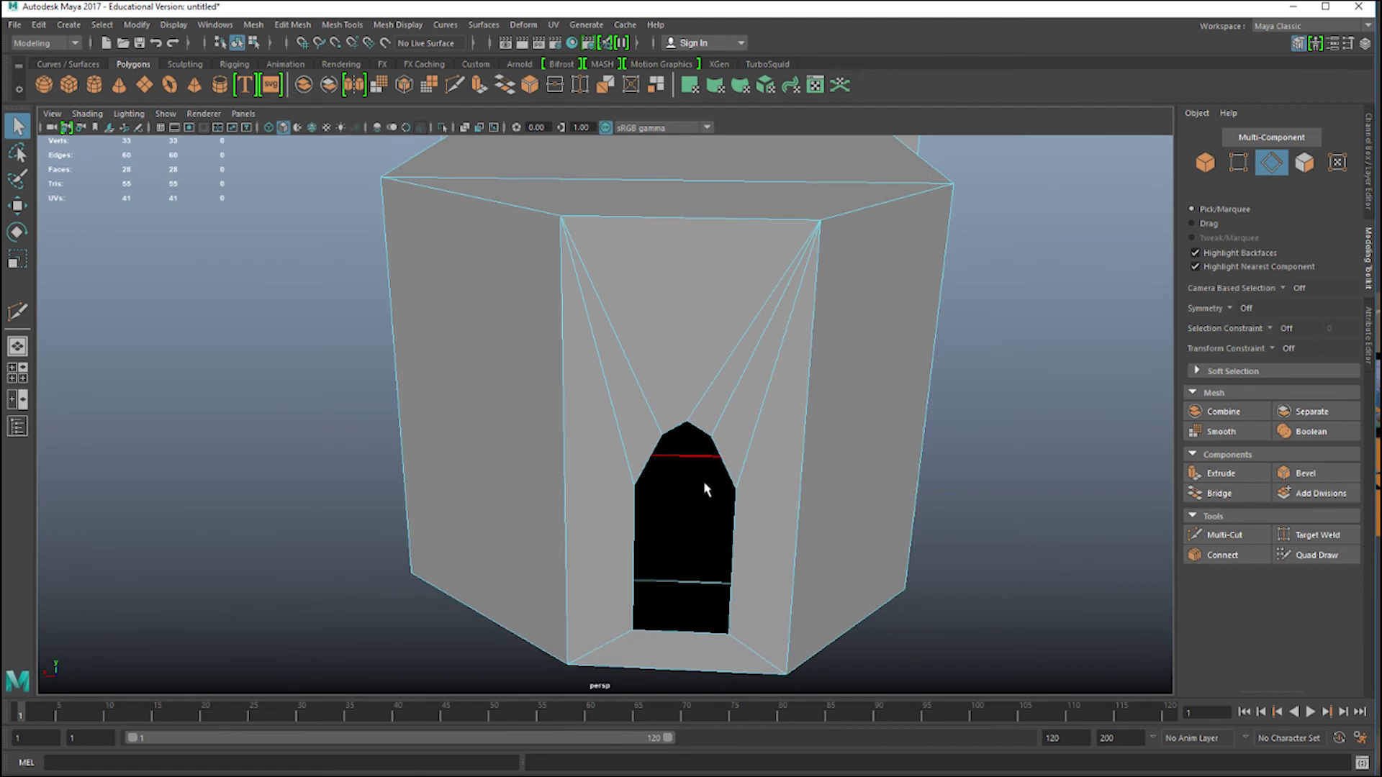
Duplicate the seven end-wall faces surrounding the arched window, excluding the large face behind the opening.
alt+drag(705, 488, 705, 430)
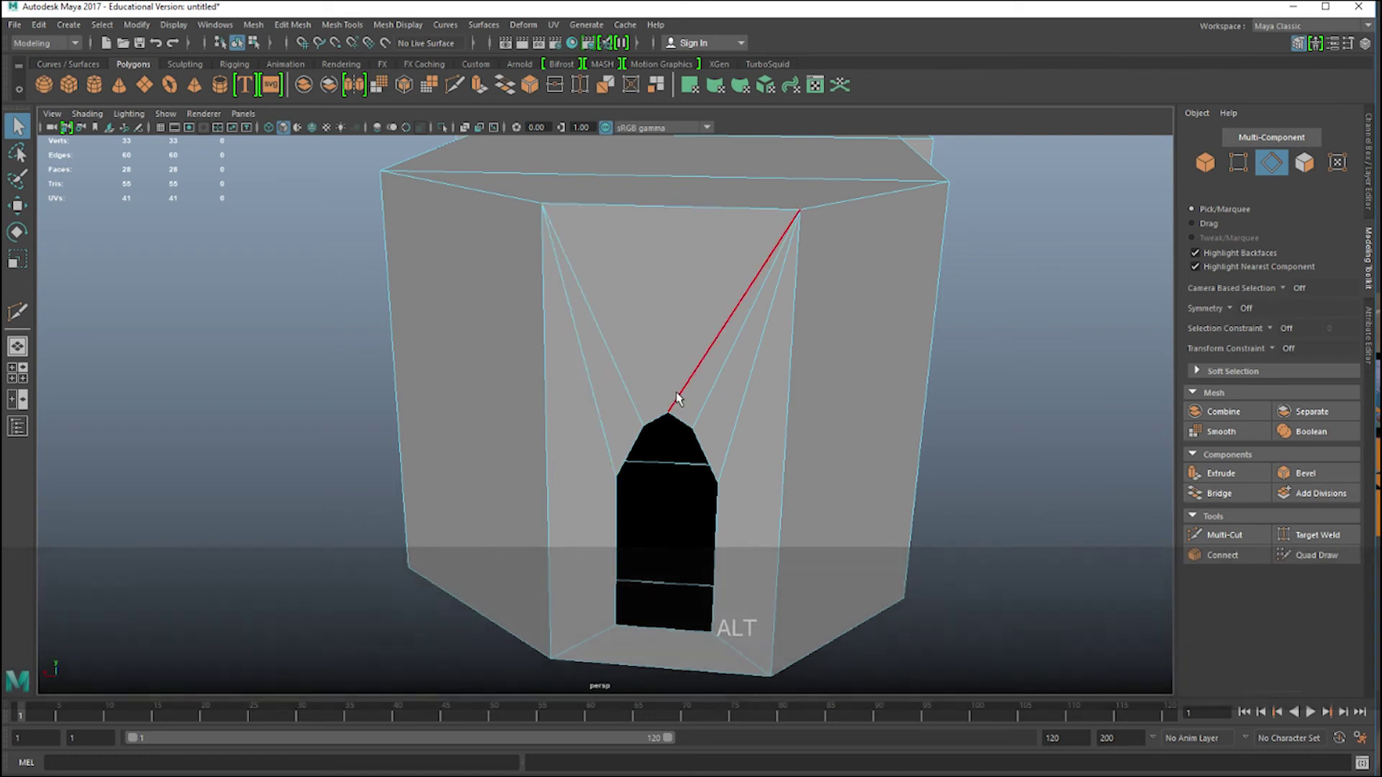
alt+drag(746, 309, 830, 334)
alt+right_drag(839, 331, 805, 385)
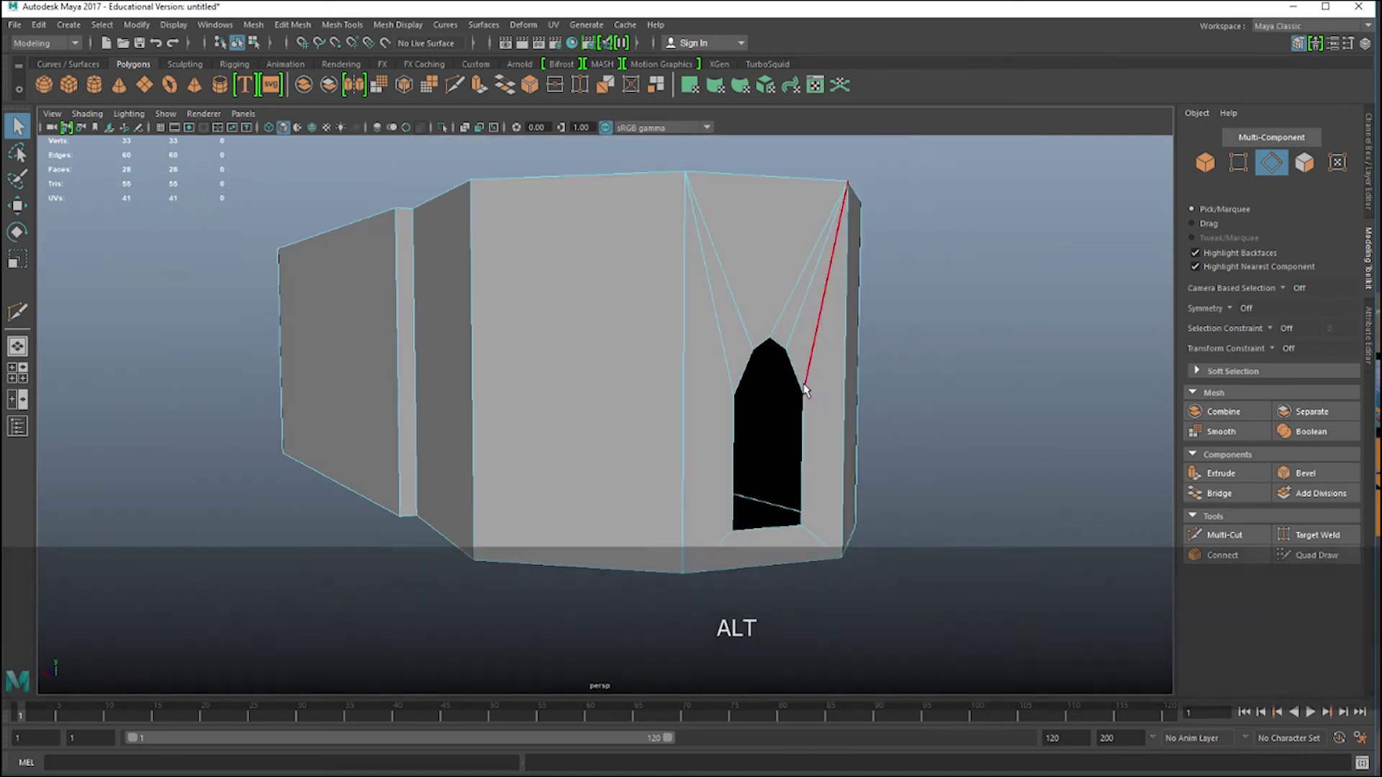
right_drag(750, 247, 757, 288)
click(716, 374)
shift+click(770, 280)
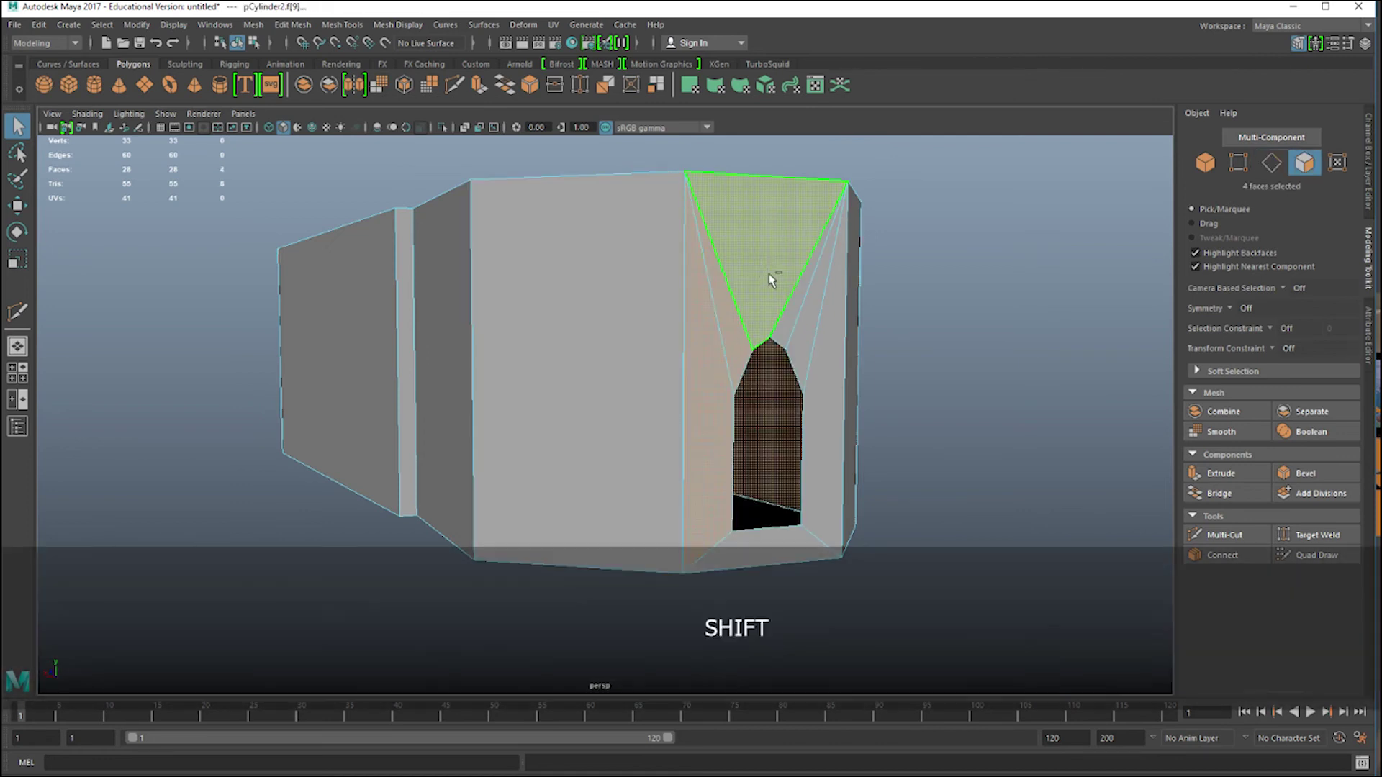
shift+click(803, 306)
shift+click(831, 363)
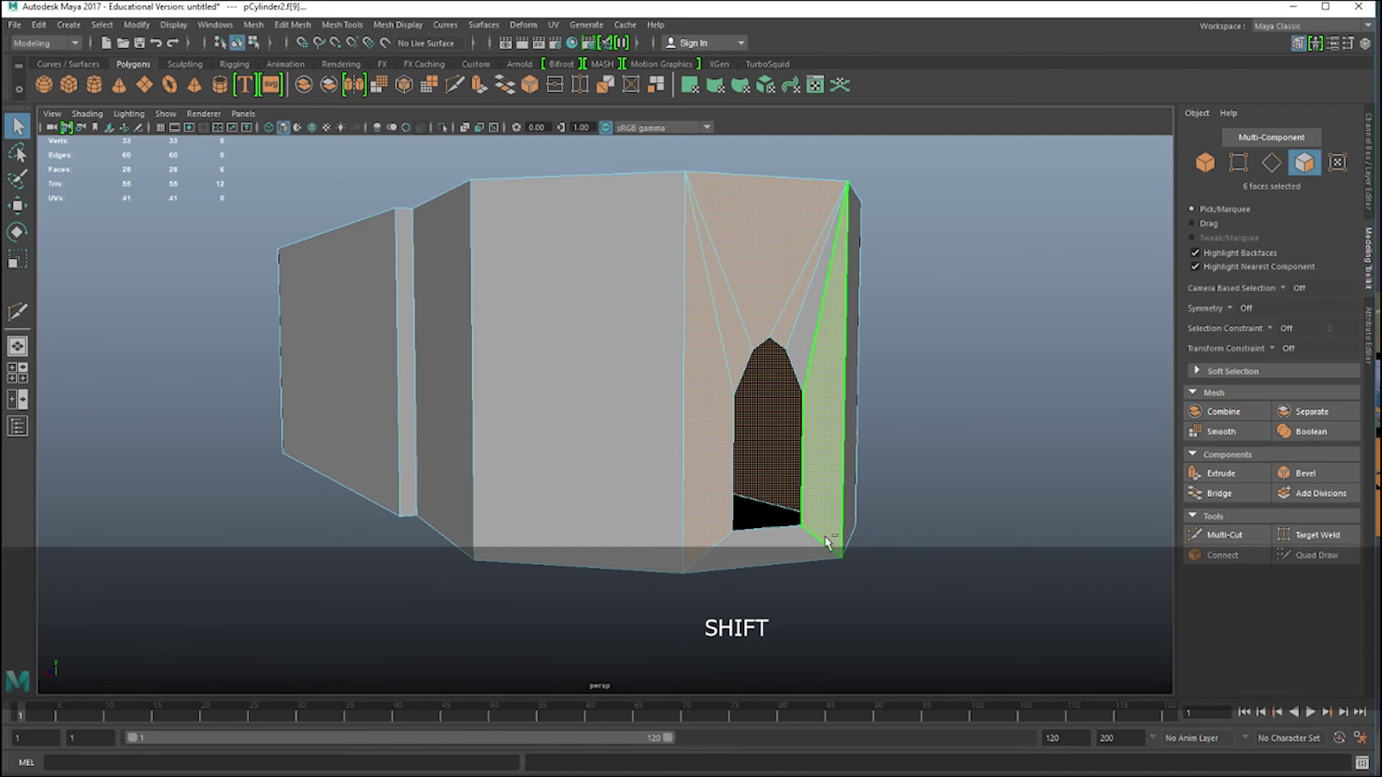
shift+click(785, 541)
key(ctrl+z)
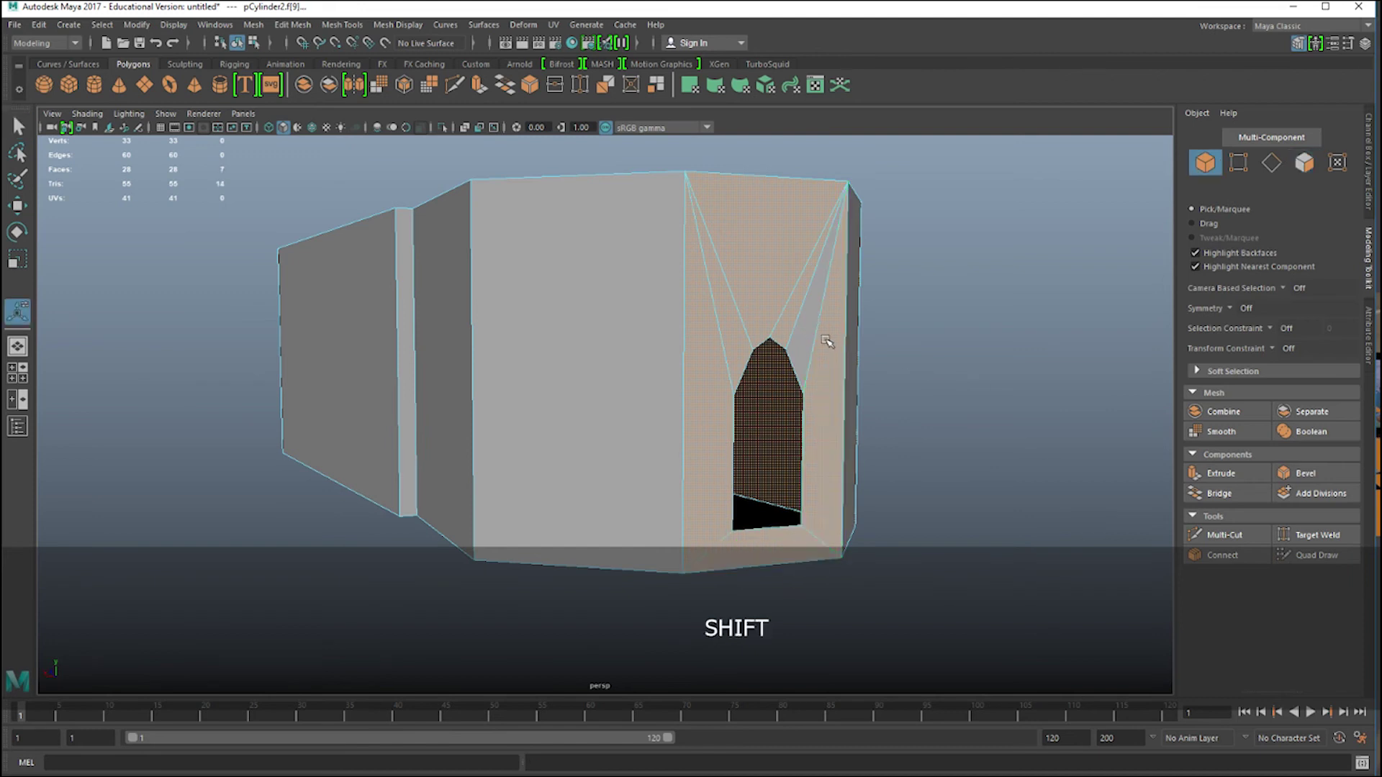
right_drag(827, 341, 810, 356)
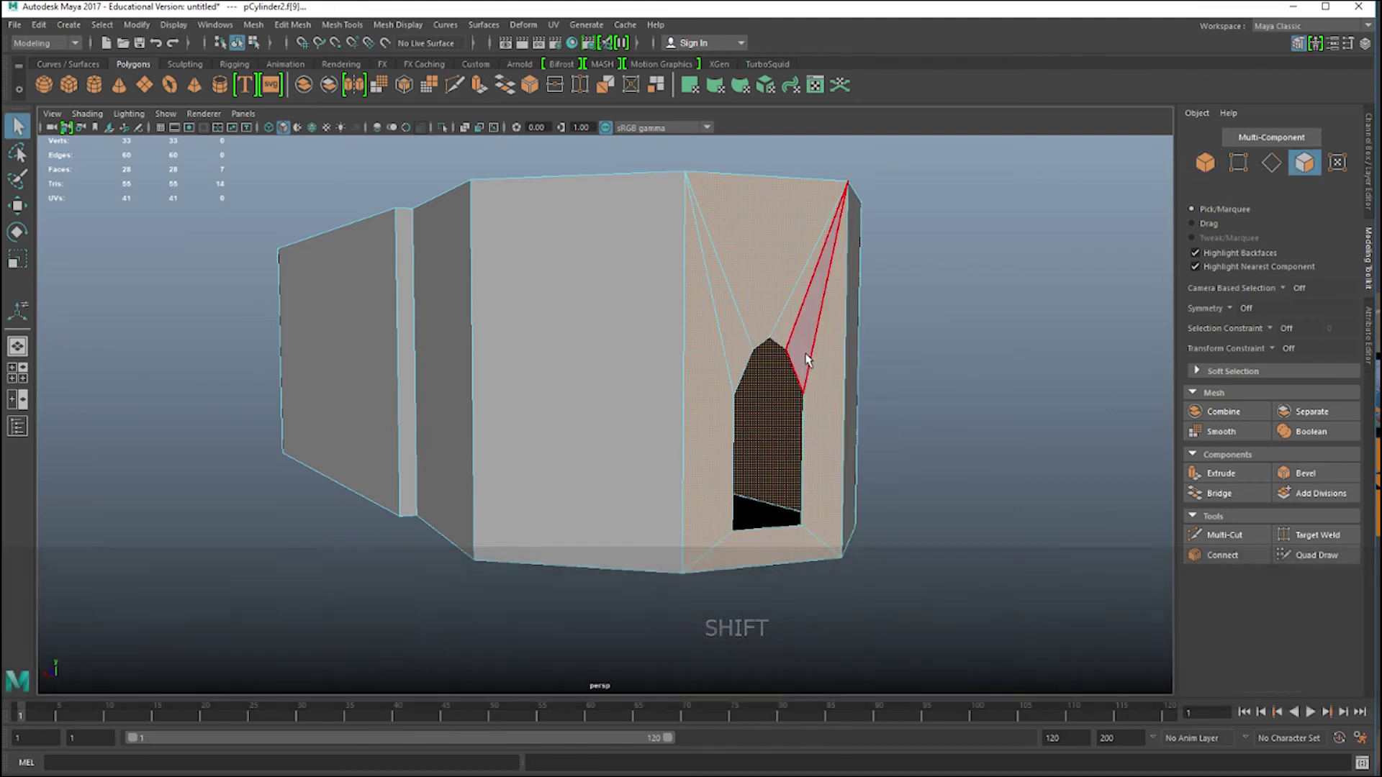
shift+click(836, 381)
shift+click(779, 417)
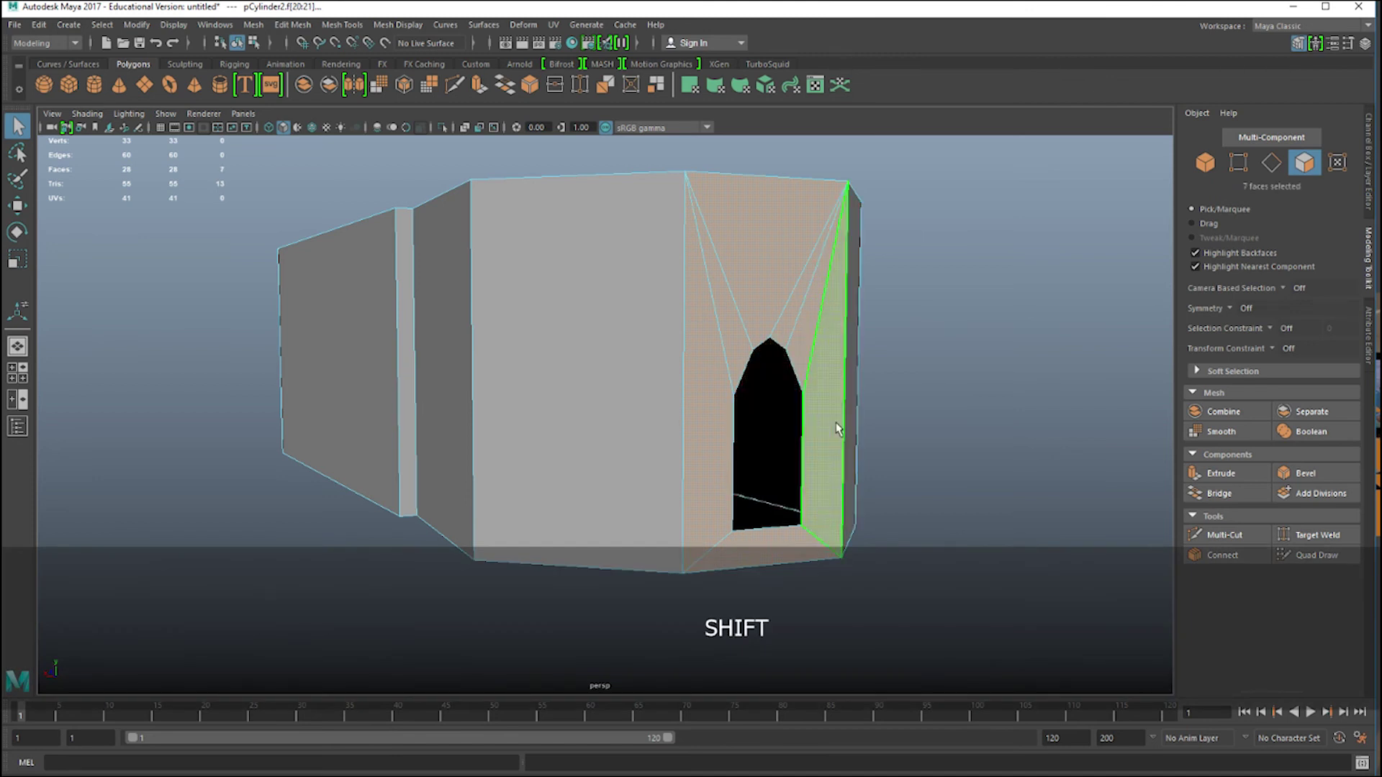
alt+drag(985, 432, 874, 347)
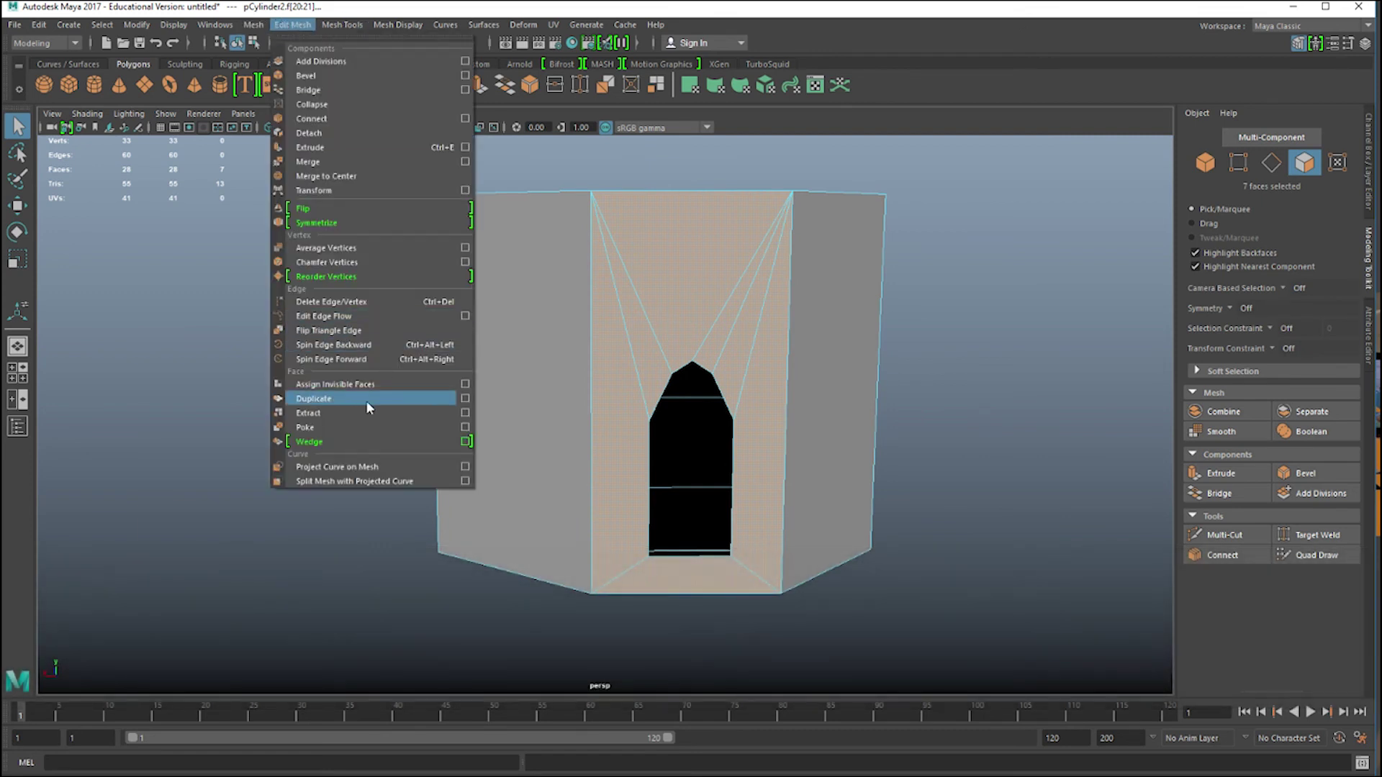
click(386, 399)
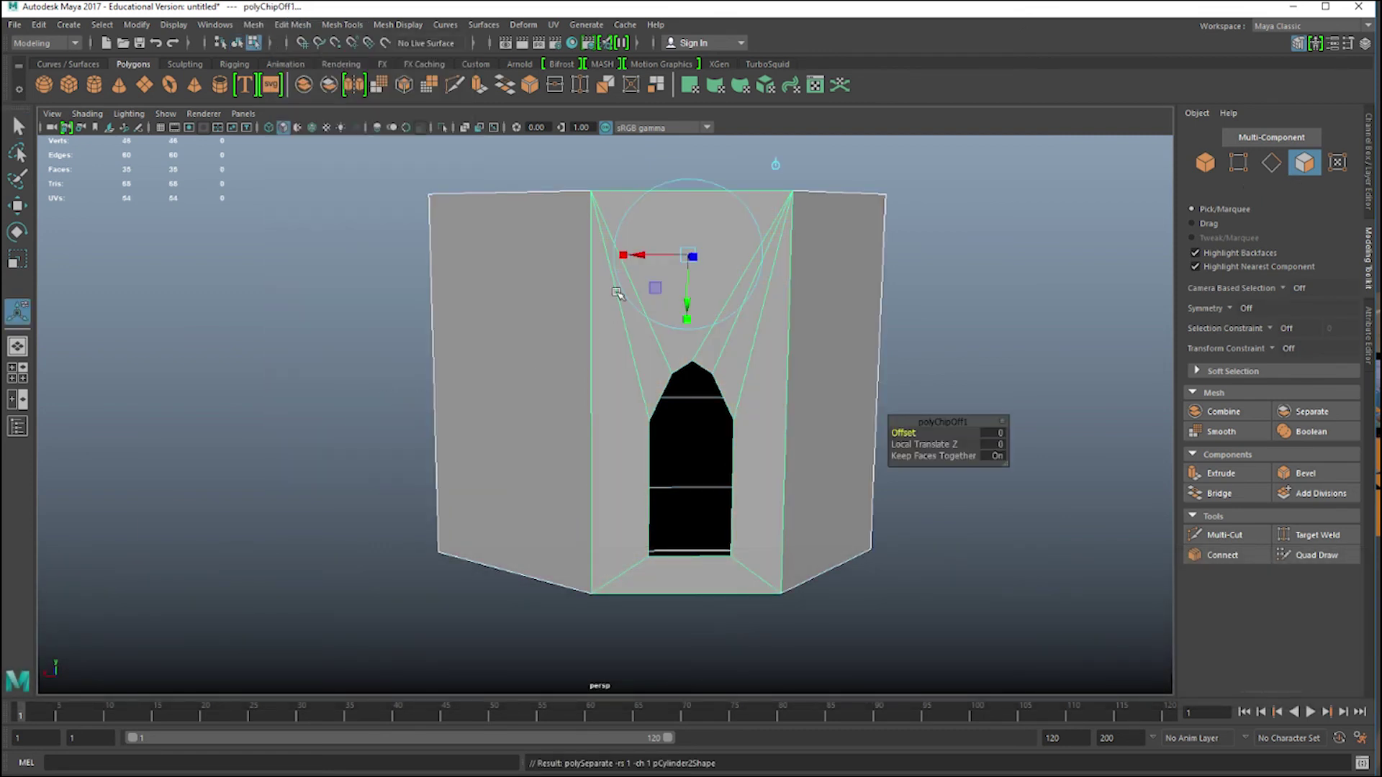
Move the duplicated window panel out in front of the adjacent apse wall and select it as a whole object with the Rotate tool active.
alt+drag(537, 364, 602, 405)
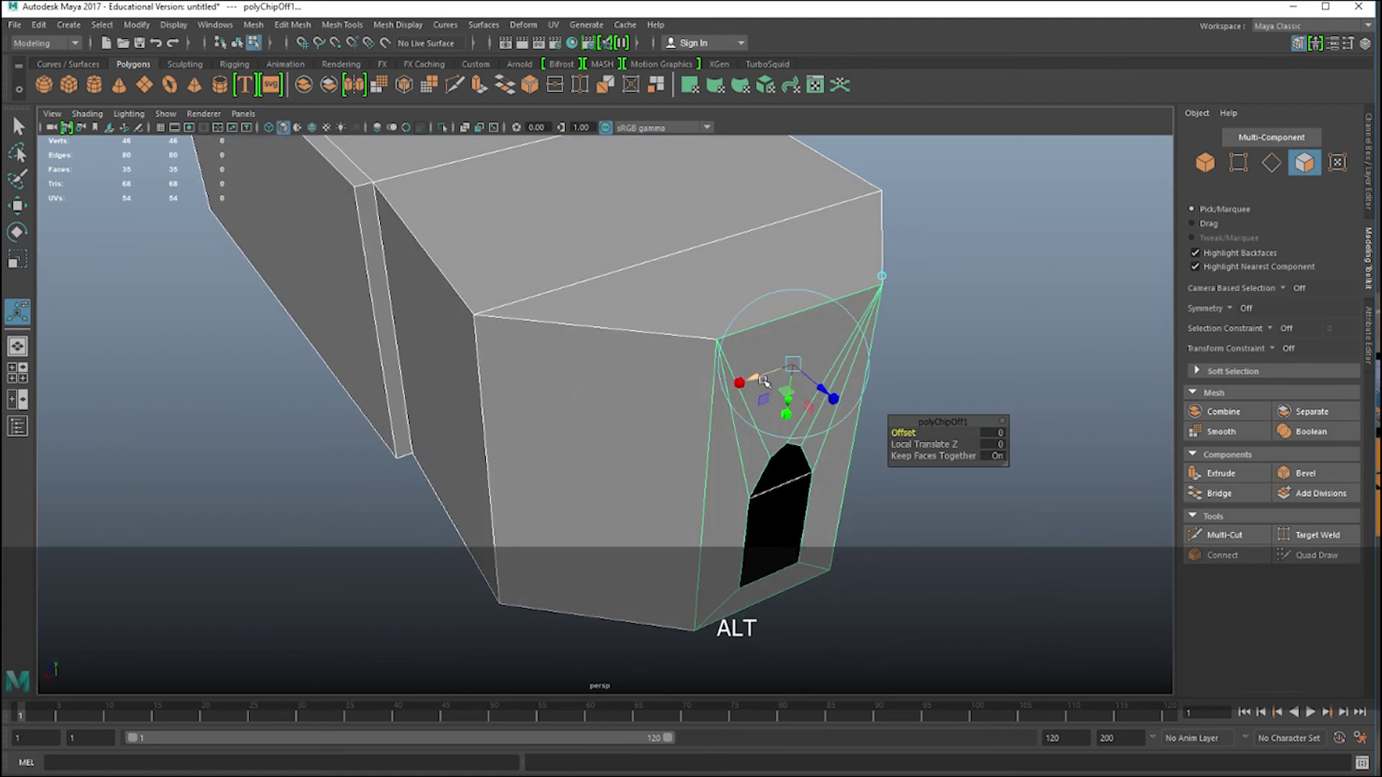
drag(765, 382, 604, 447)
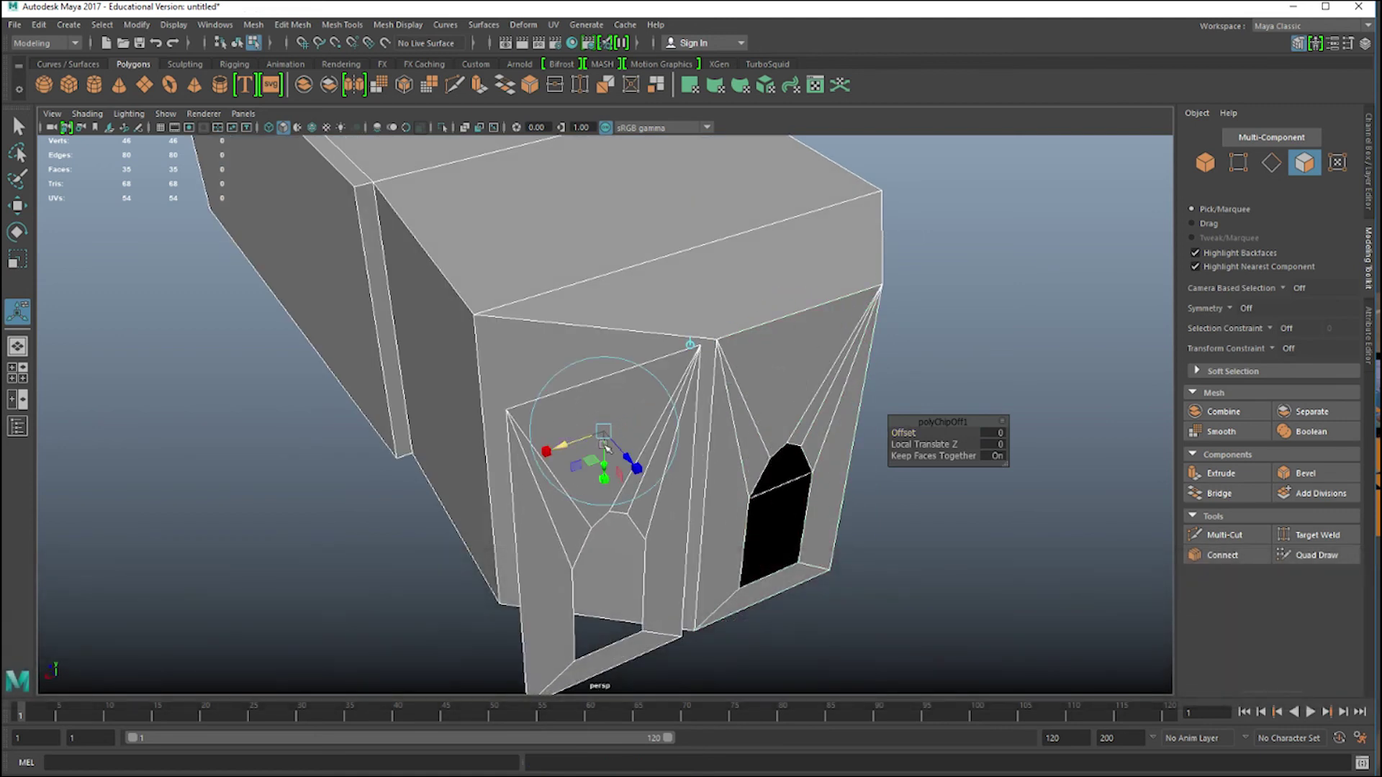
key(e)
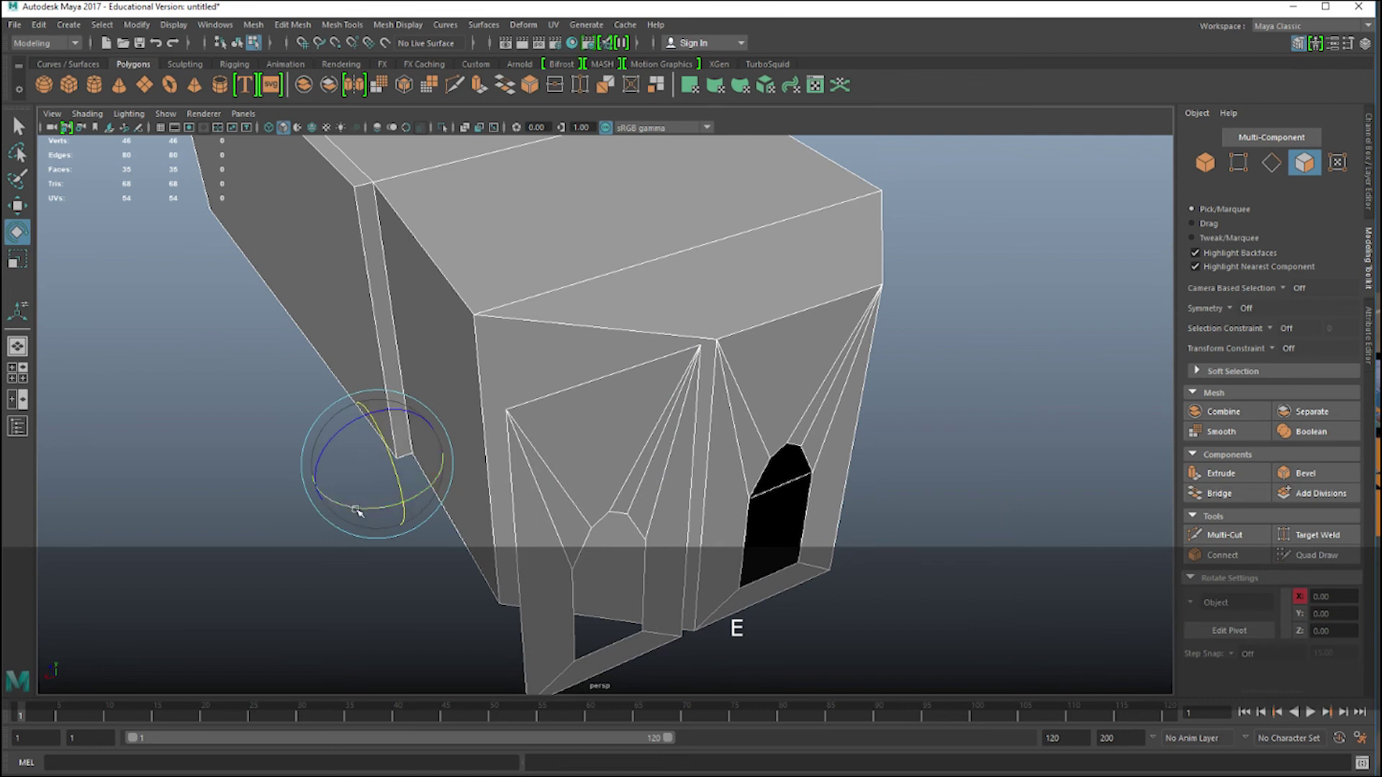
click(981, 240)
click(565, 603)
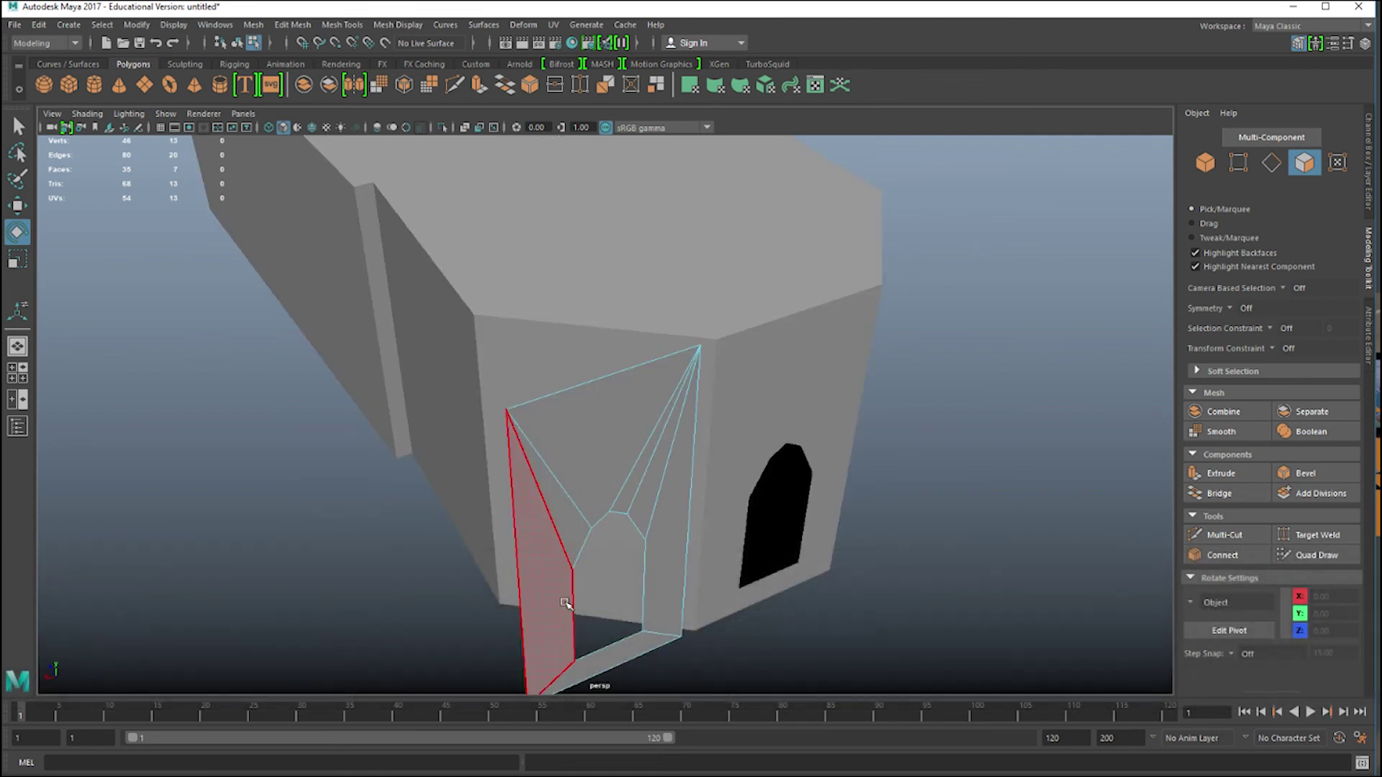
key(F8)
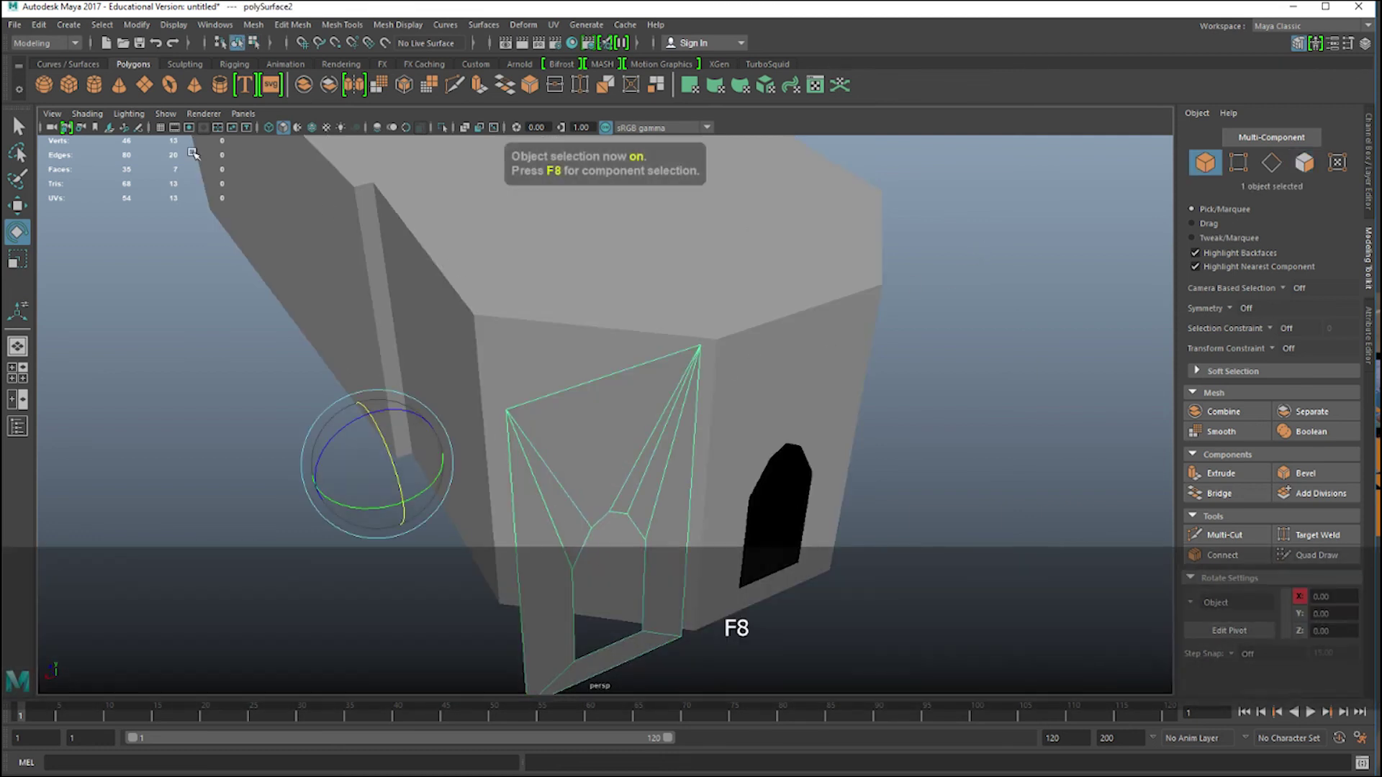
Center the duplicated window panel's pivot and rotate the panel to -45 degrees about Y.
click(136, 24)
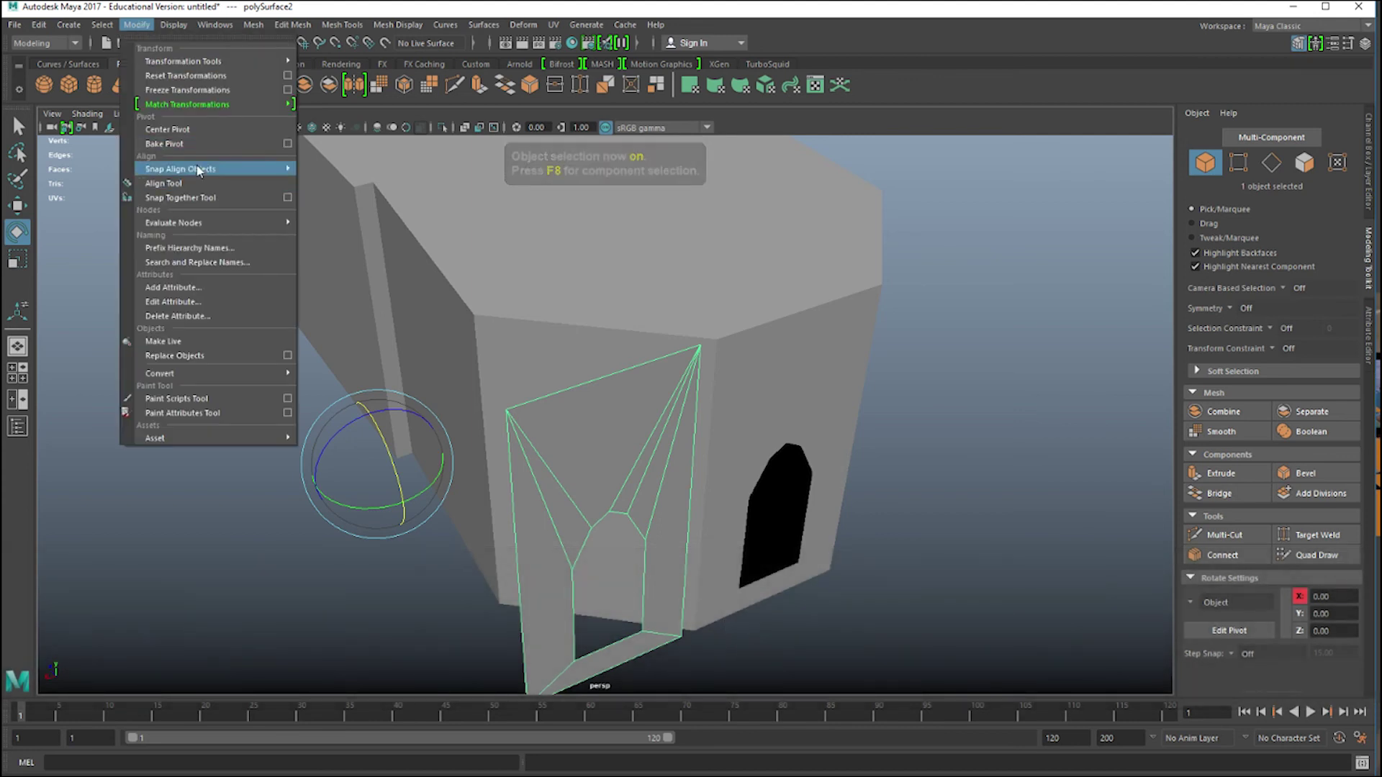
click(205, 130)
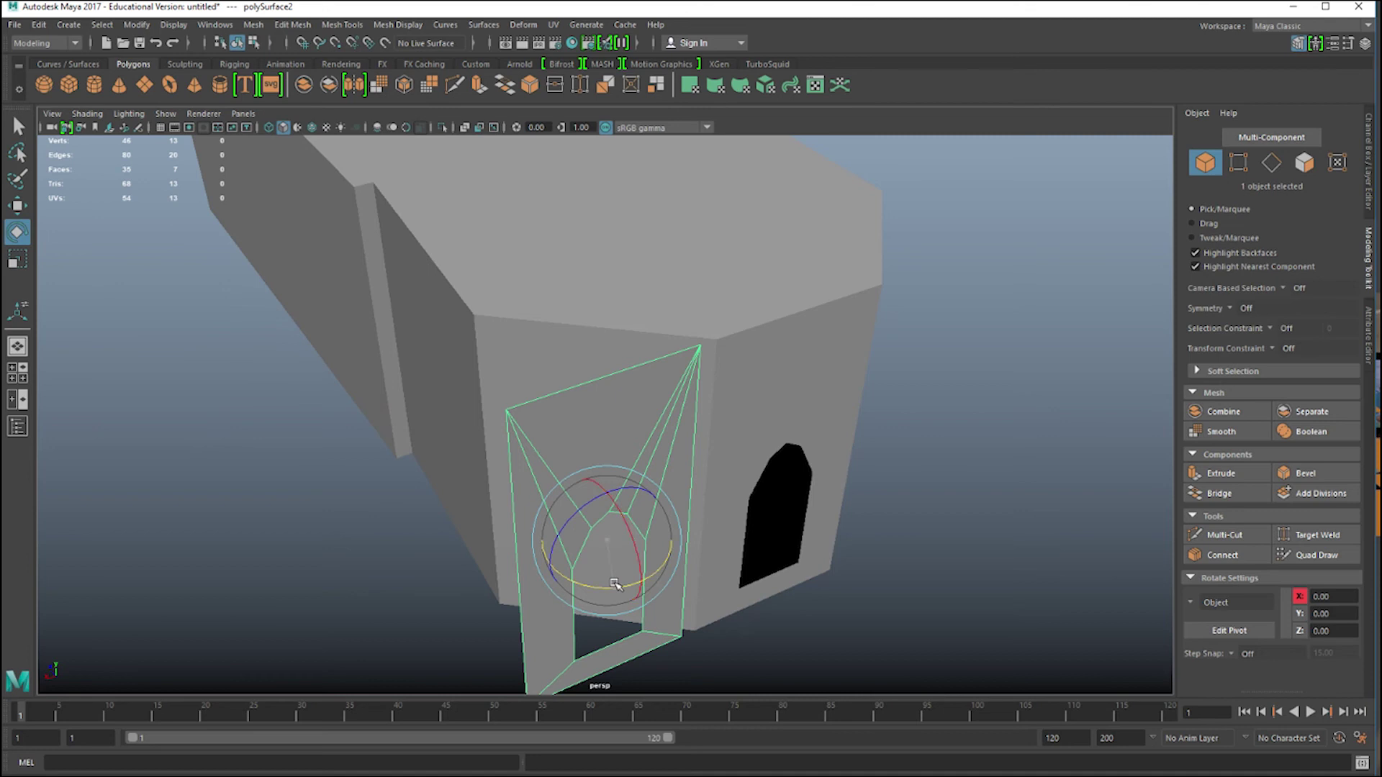
drag(614, 583, 569, 582)
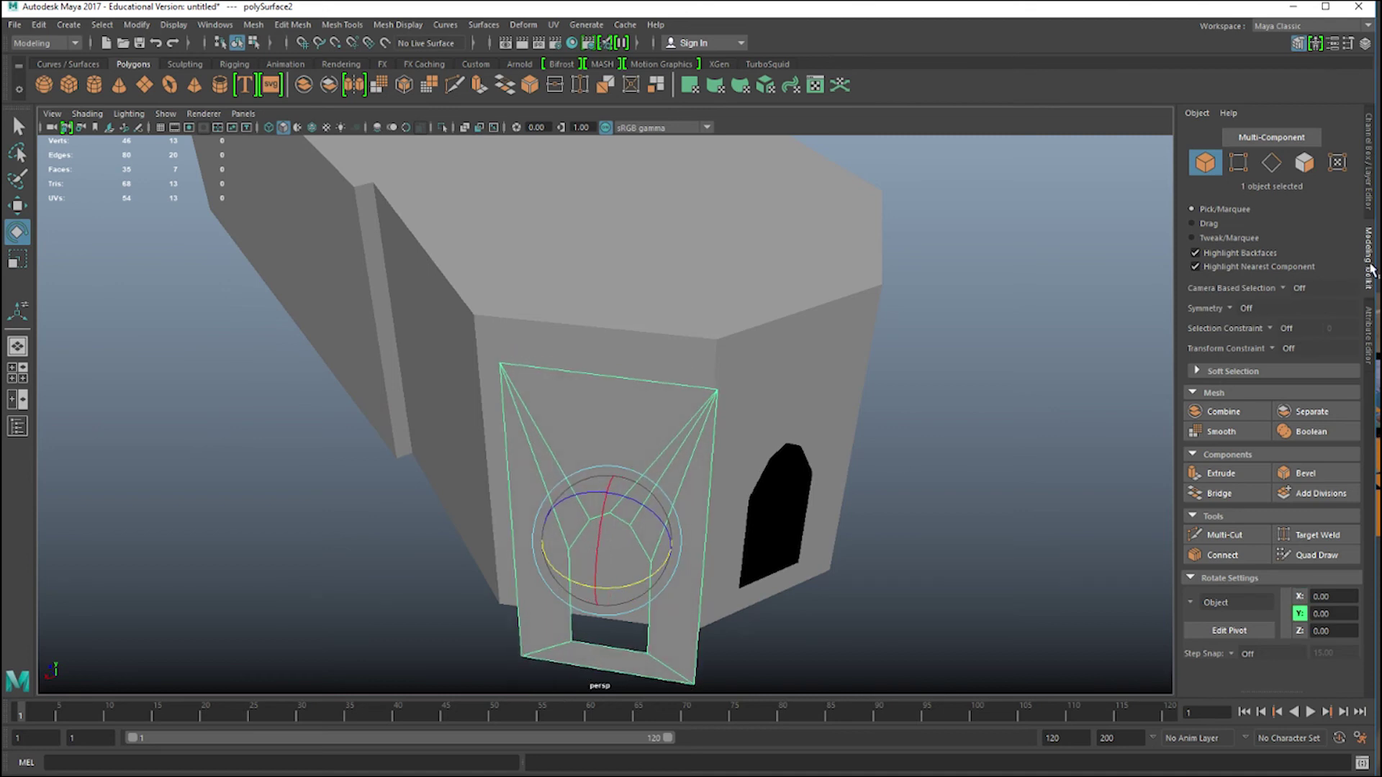
click(1371, 193)
double_click(1332, 184)
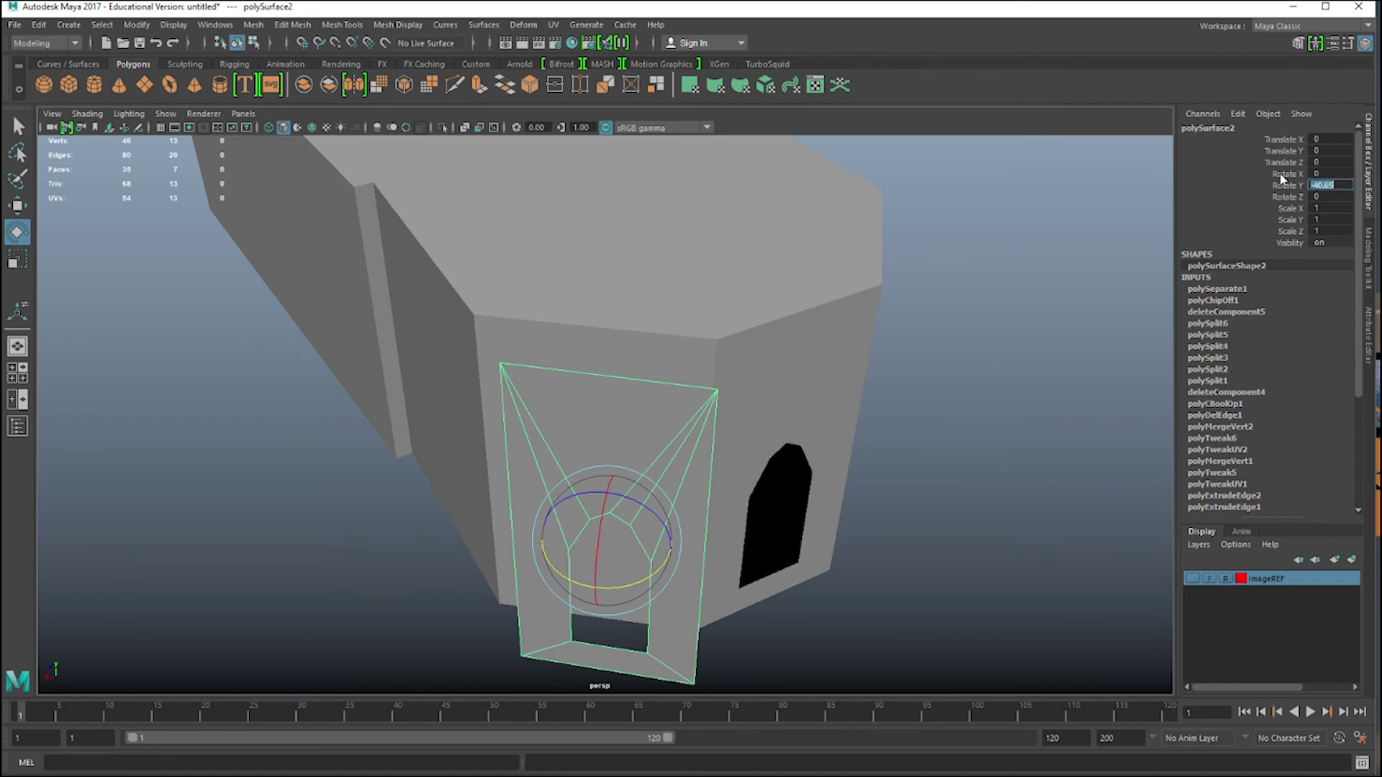
text(-45)
key(Return)
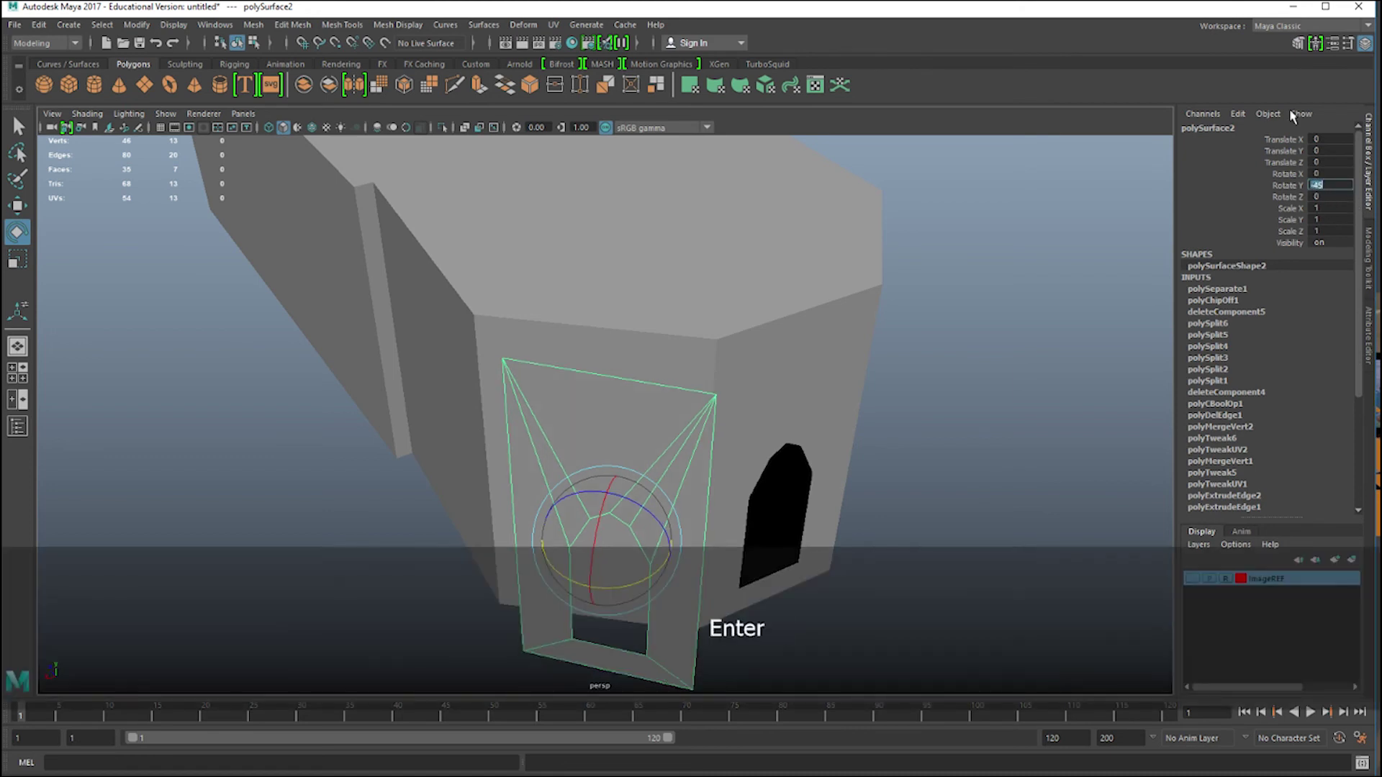
Move the window panel onto the adjacent angled apse wall and adjust its Y rotation to about -39.5 degrees.
key(w)
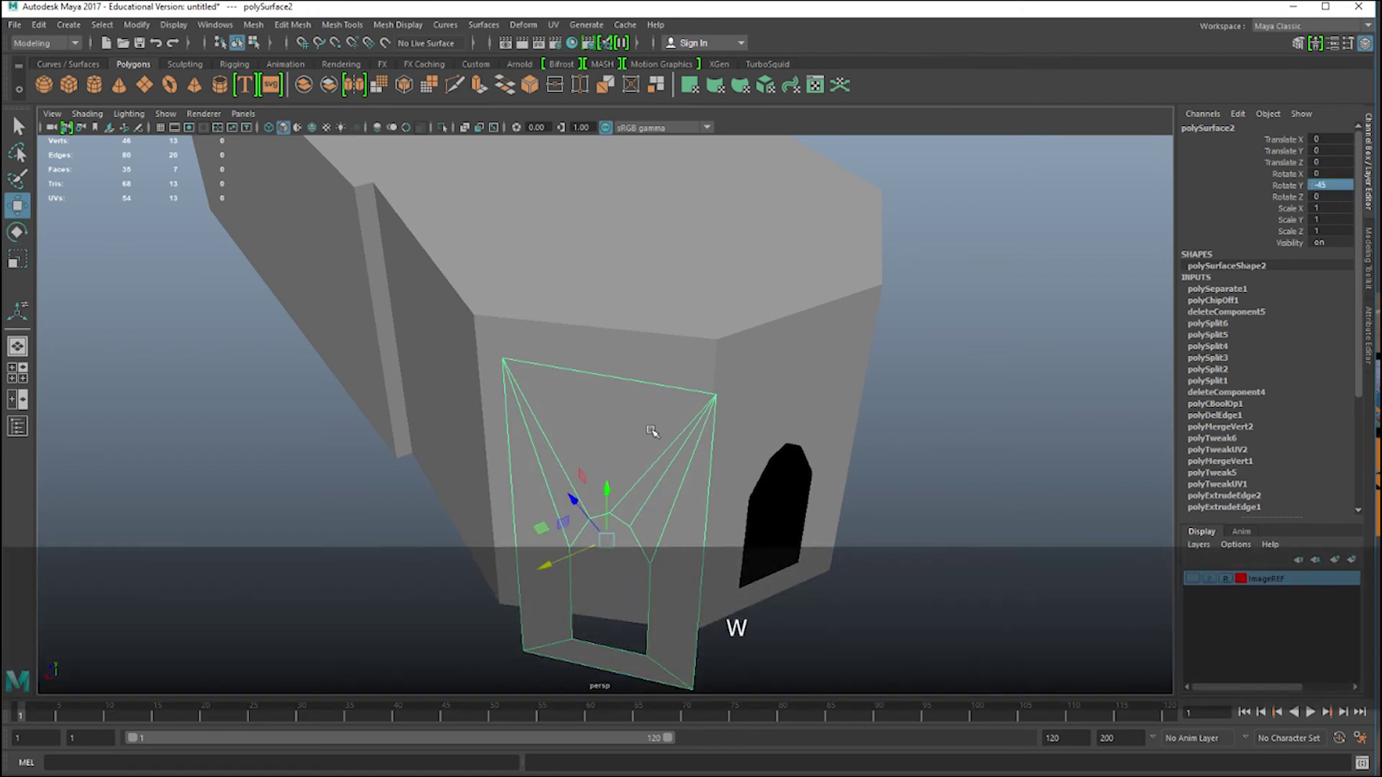
drag(576, 506, 550, 477)
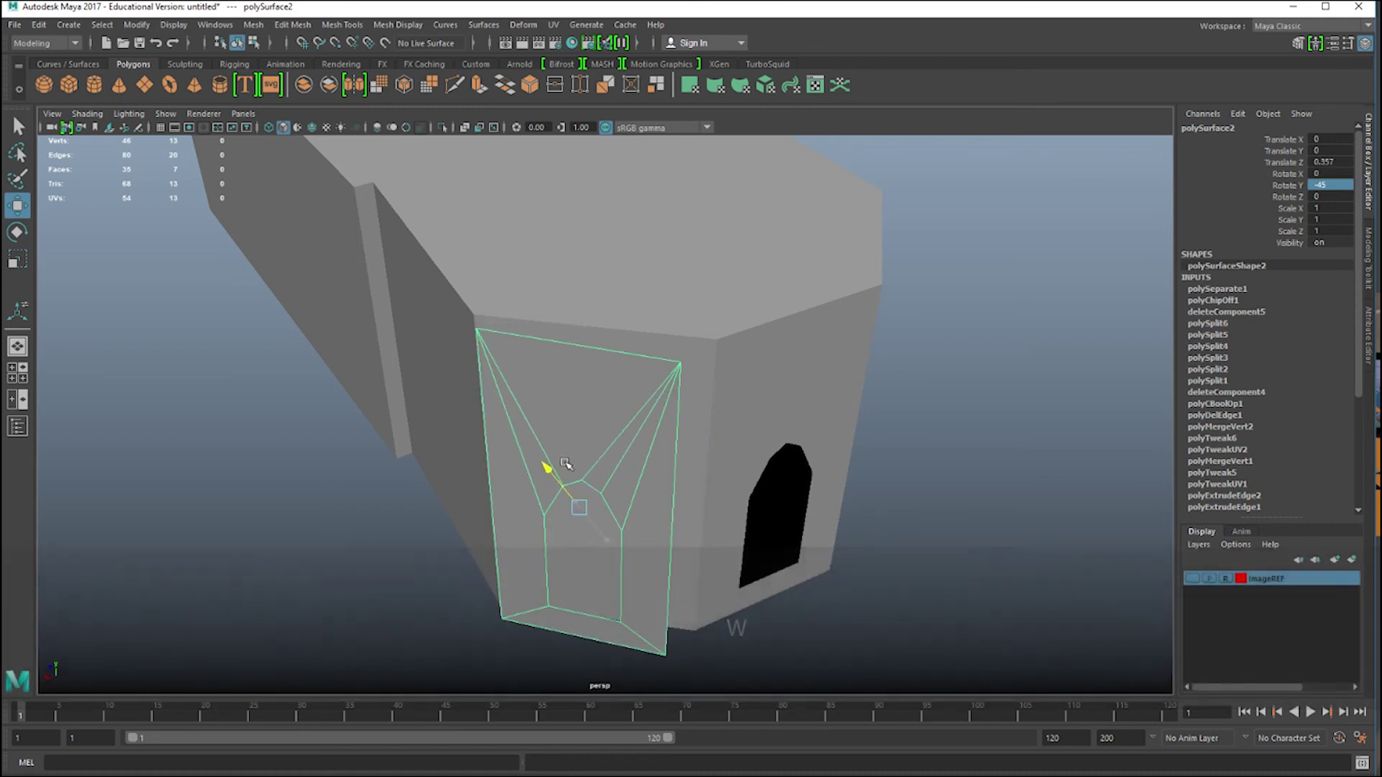
drag(522, 530, 632, 527)
key(e)
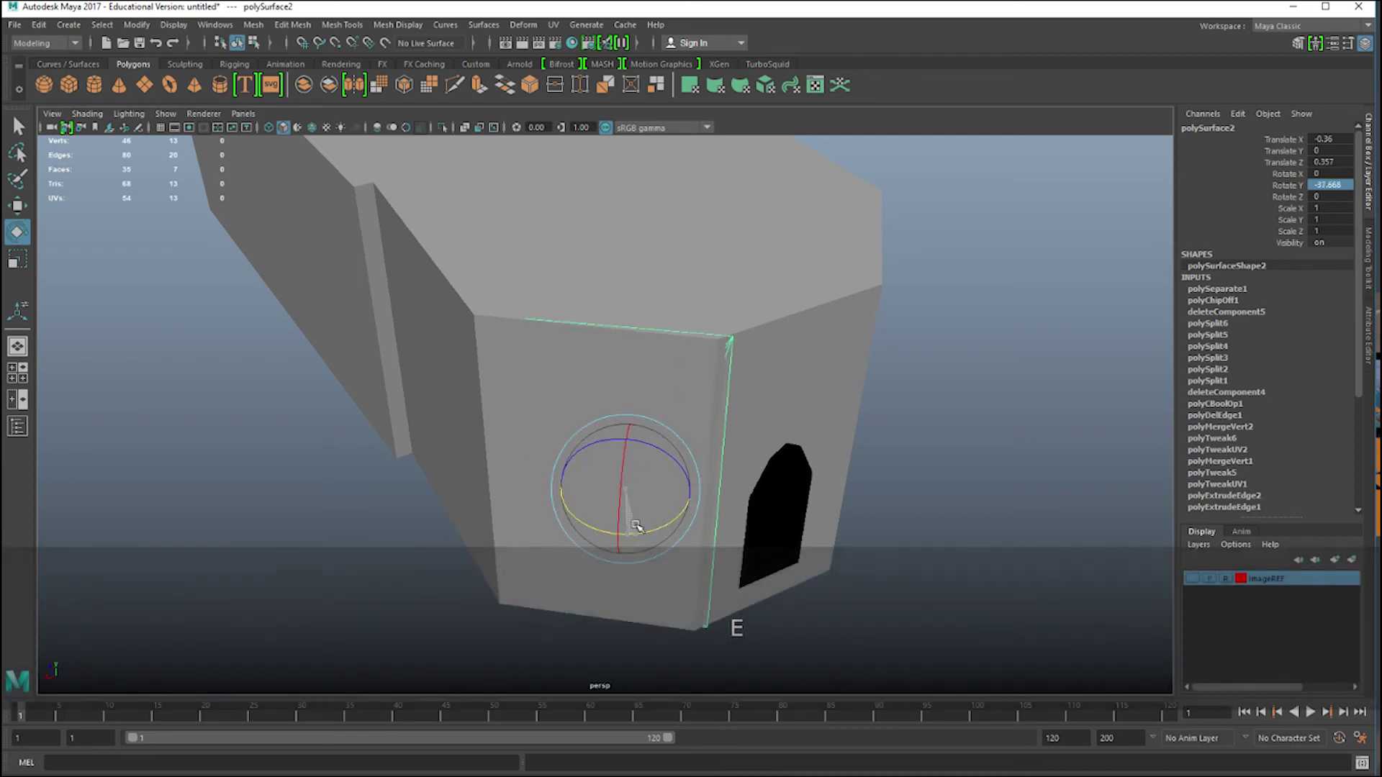
key(w)
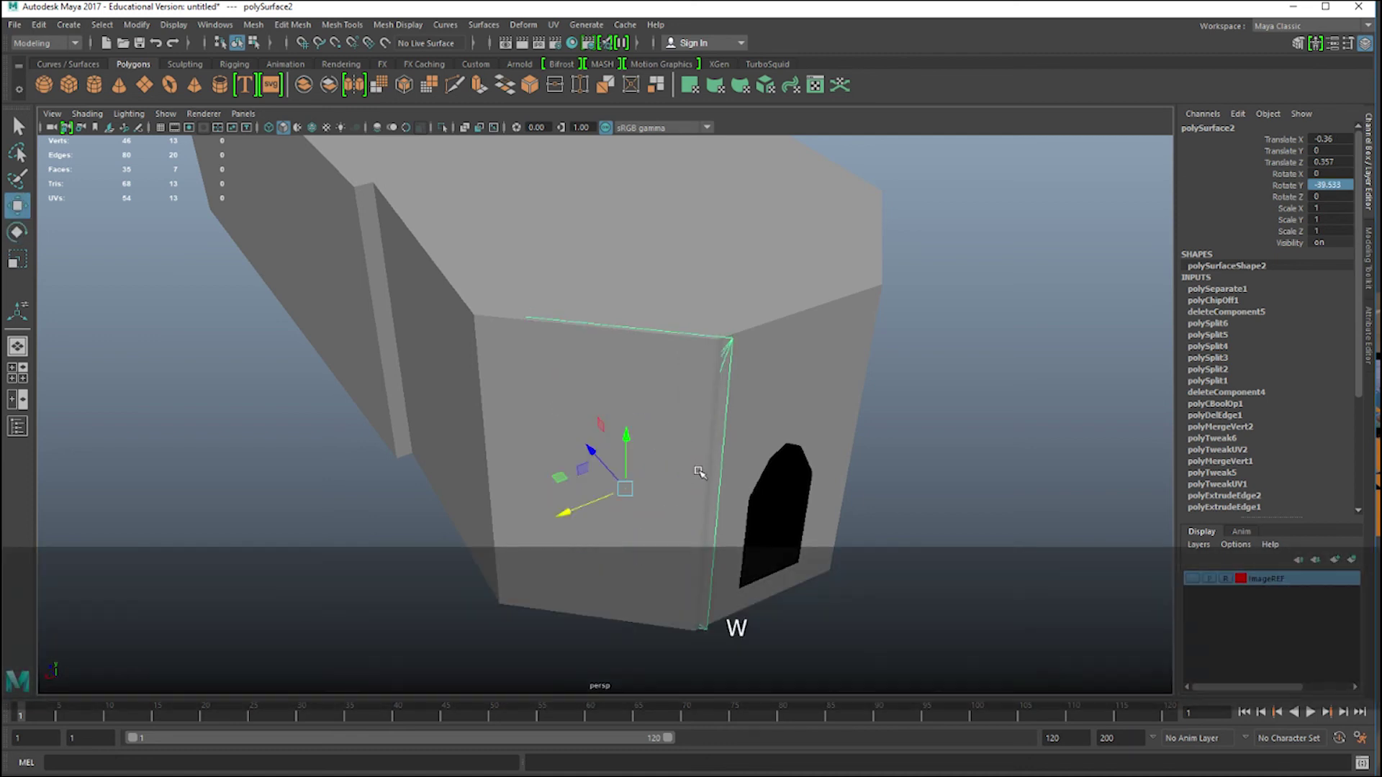
drag(603, 502, 569, 441)
drag(547, 494, 523, 508)
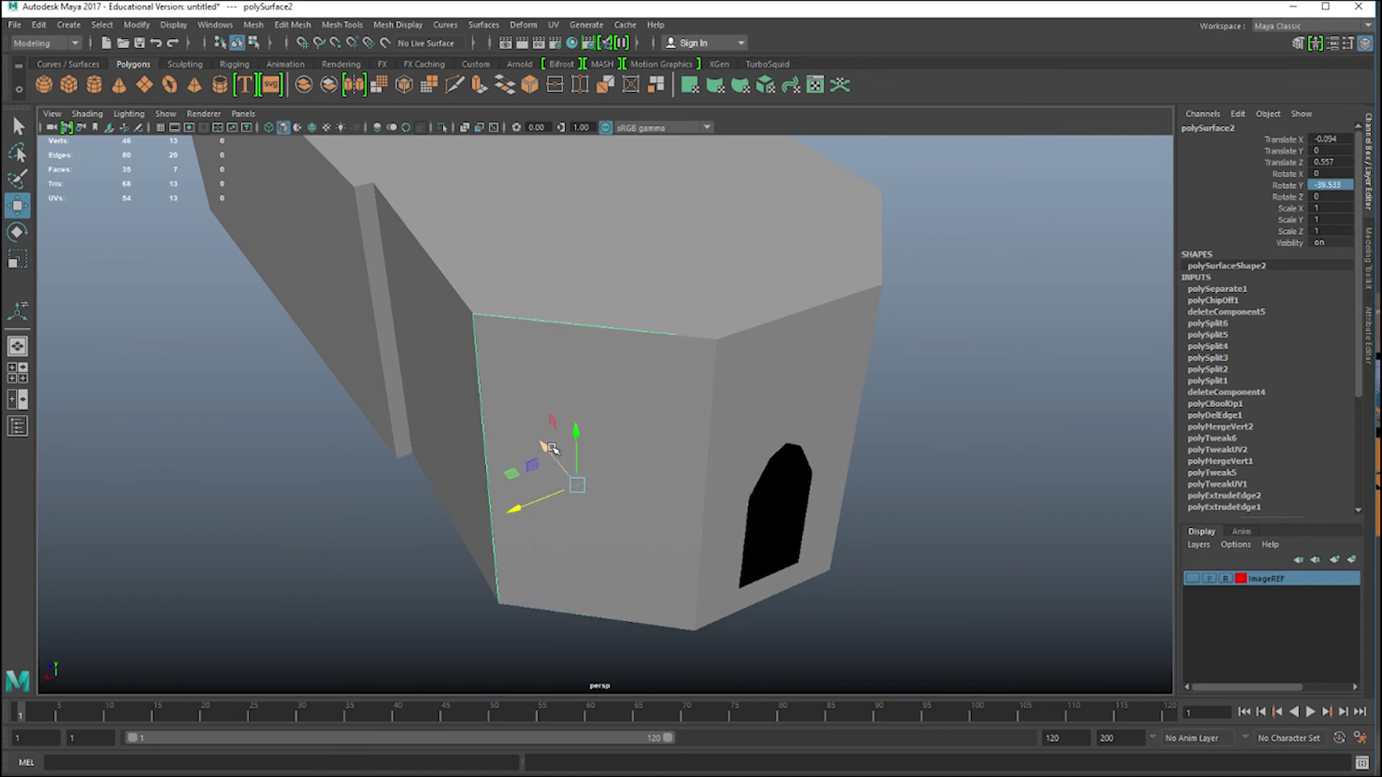
drag(552, 449, 529, 508)
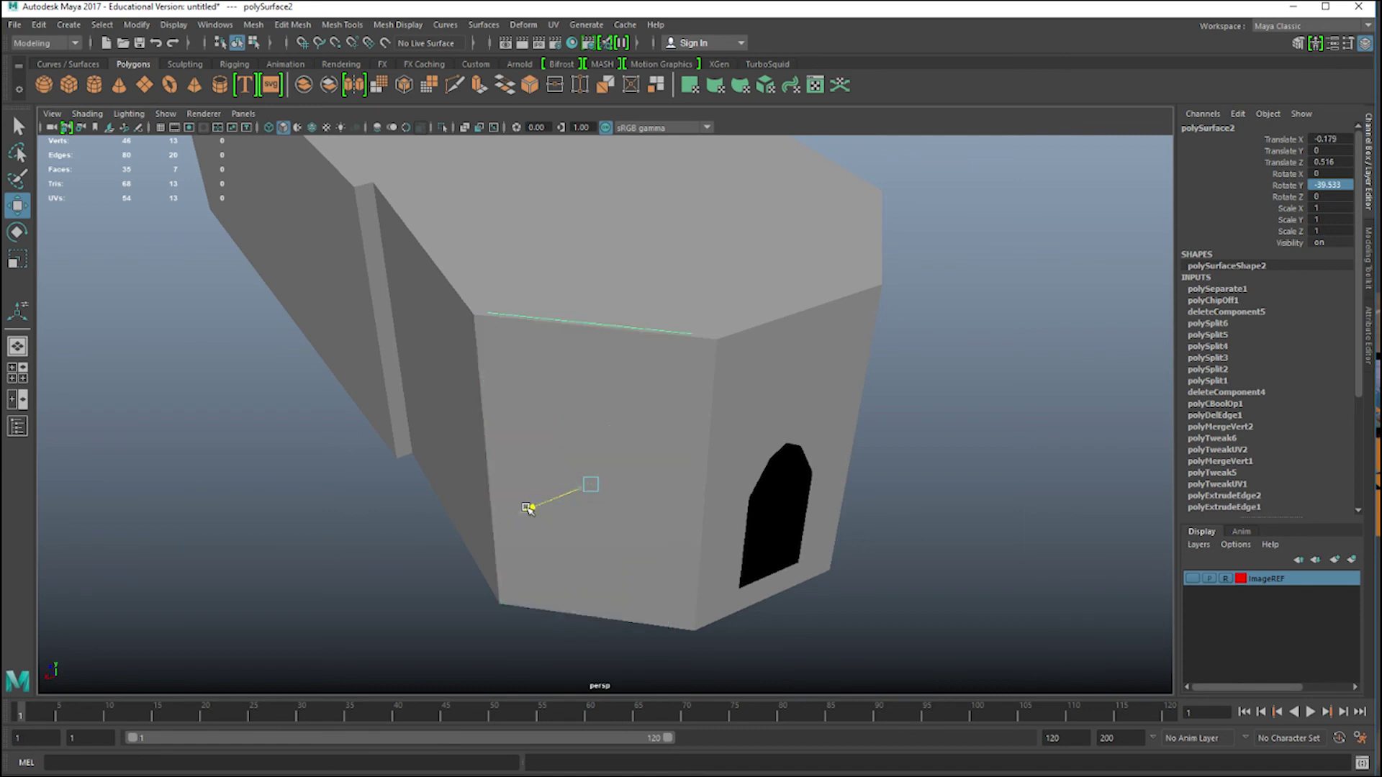
Align the panel with the angled wall line in the top view, using Y rotation about -38.8 and Translate Z about 0.495.
key(space)
key(space)
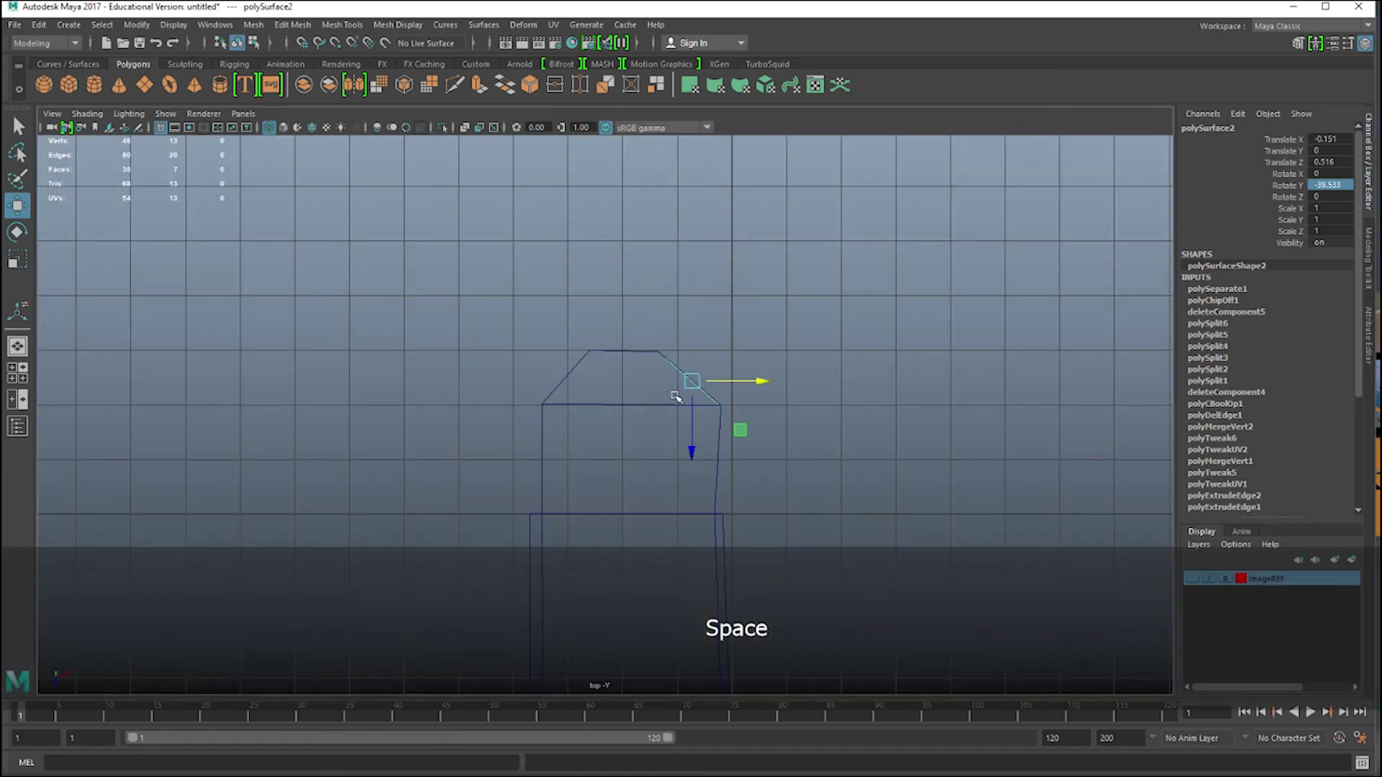
key(f)
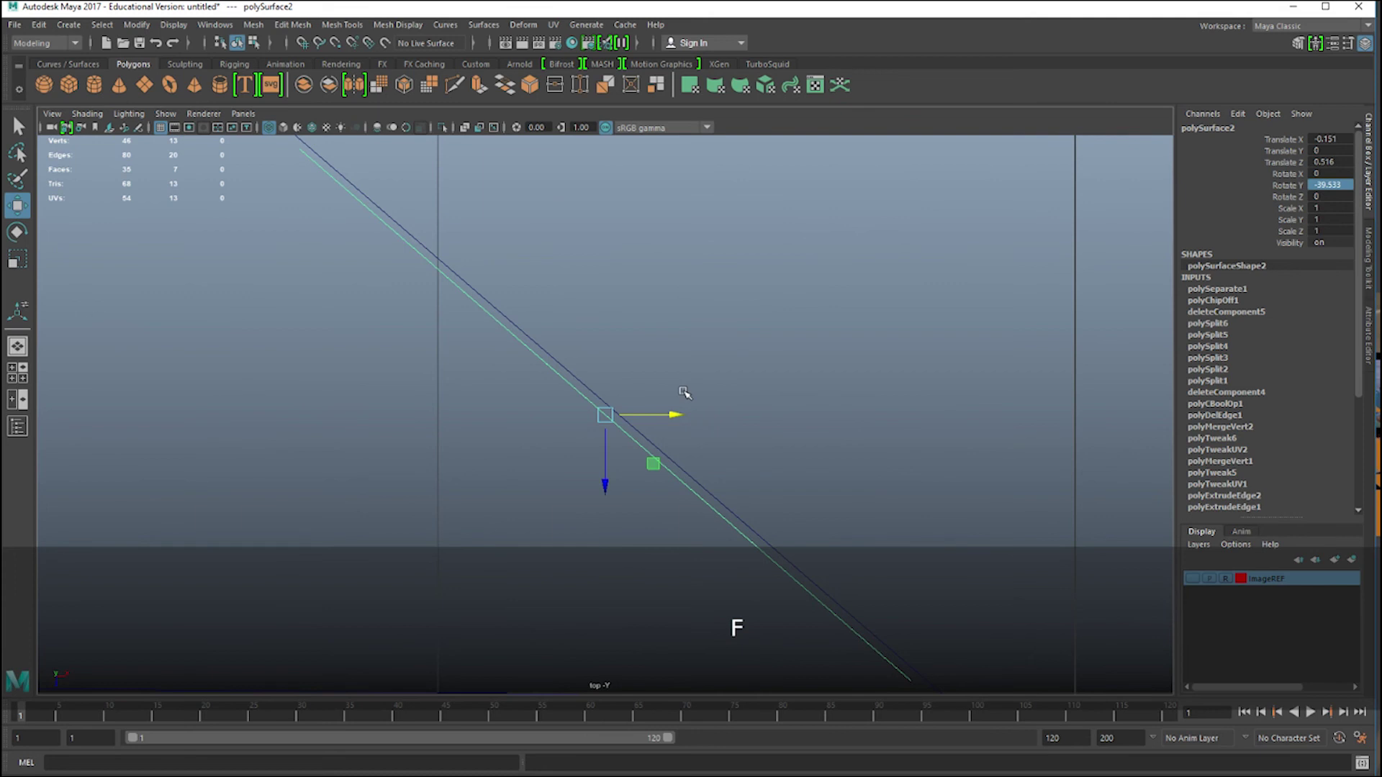
scroll(697, 382, down, 8)
scroll(685, 383, up, 3)
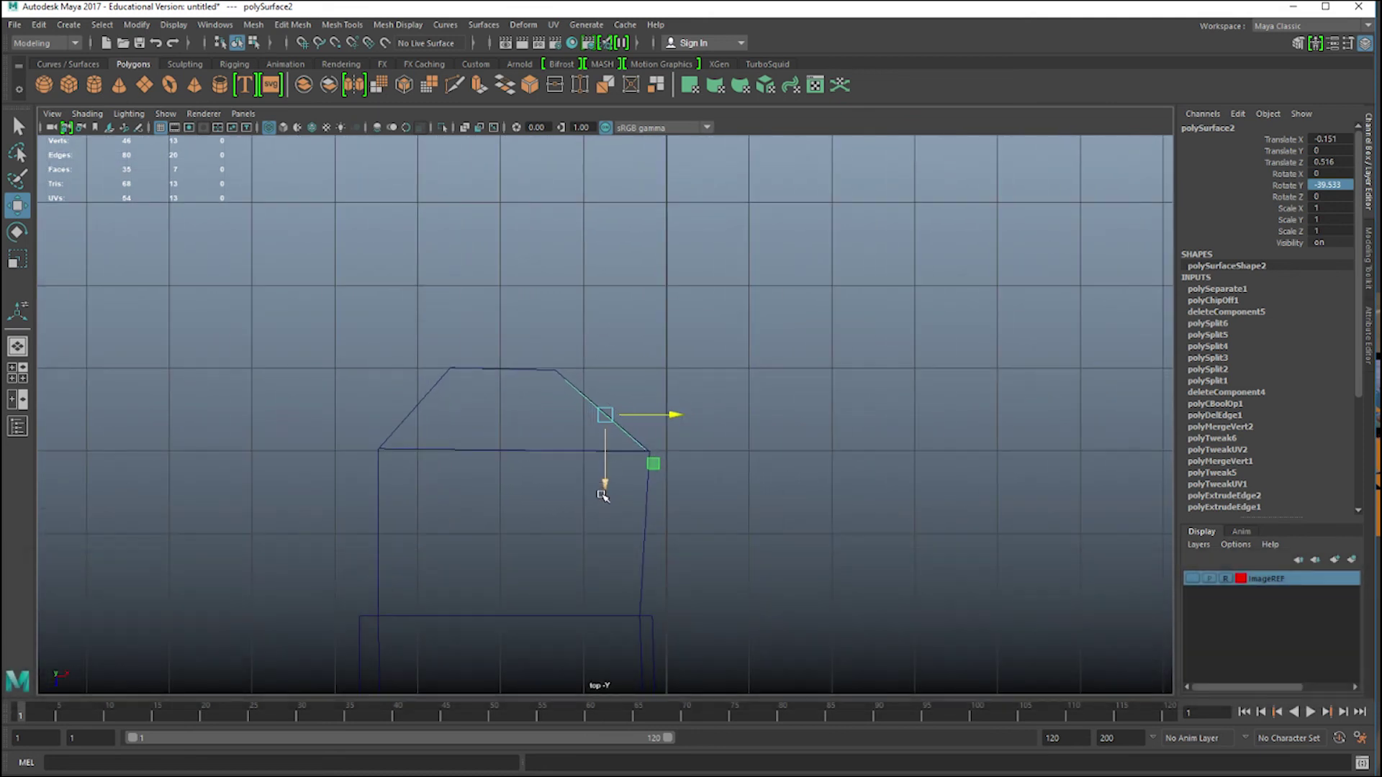
key(e)
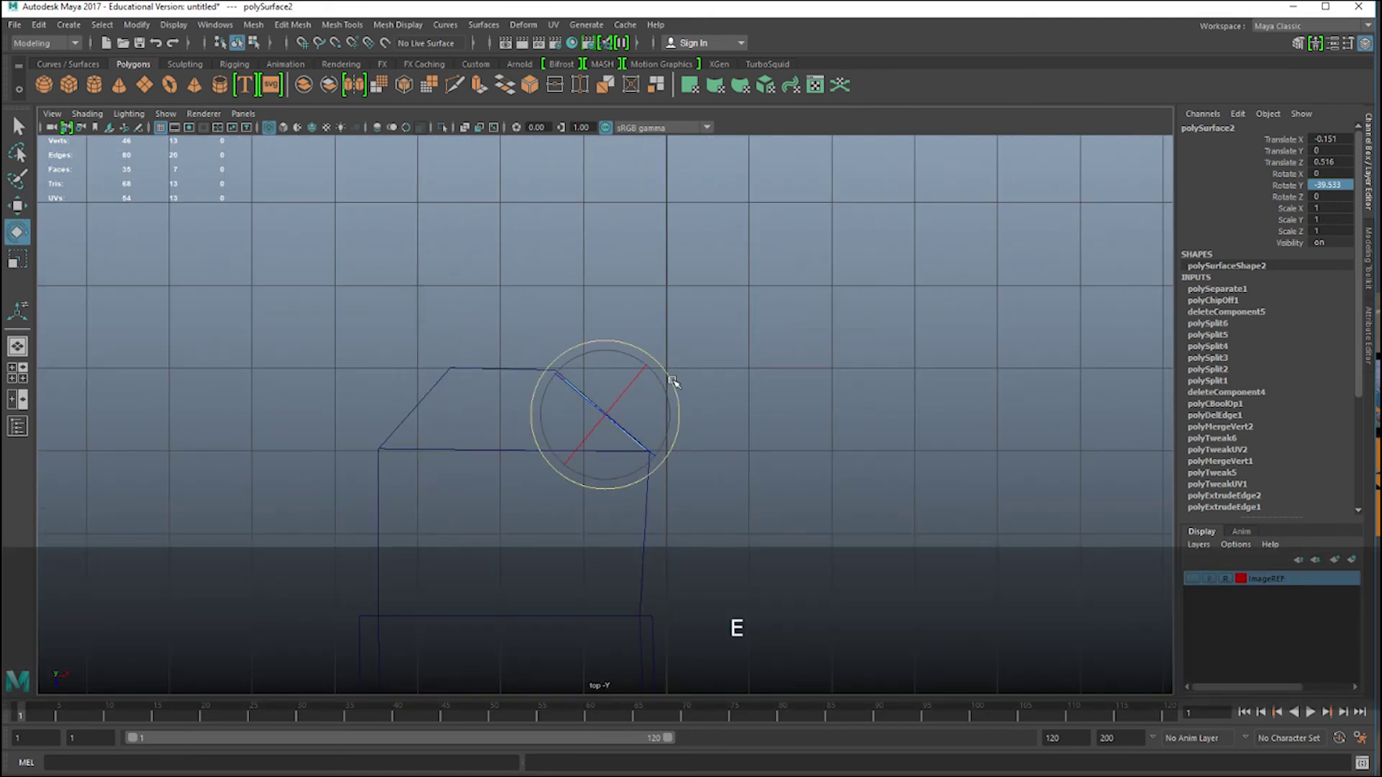
drag(673, 382, 676, 380)
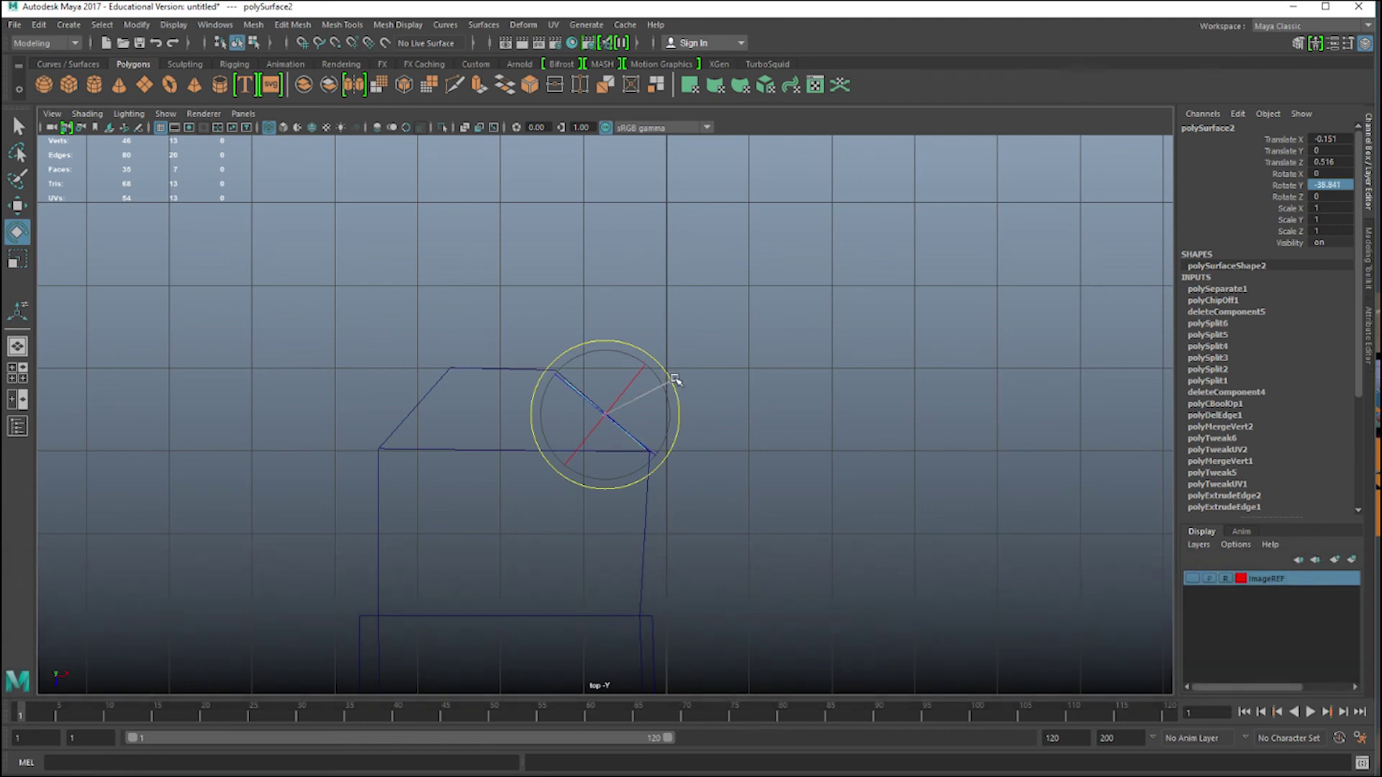
key(w)
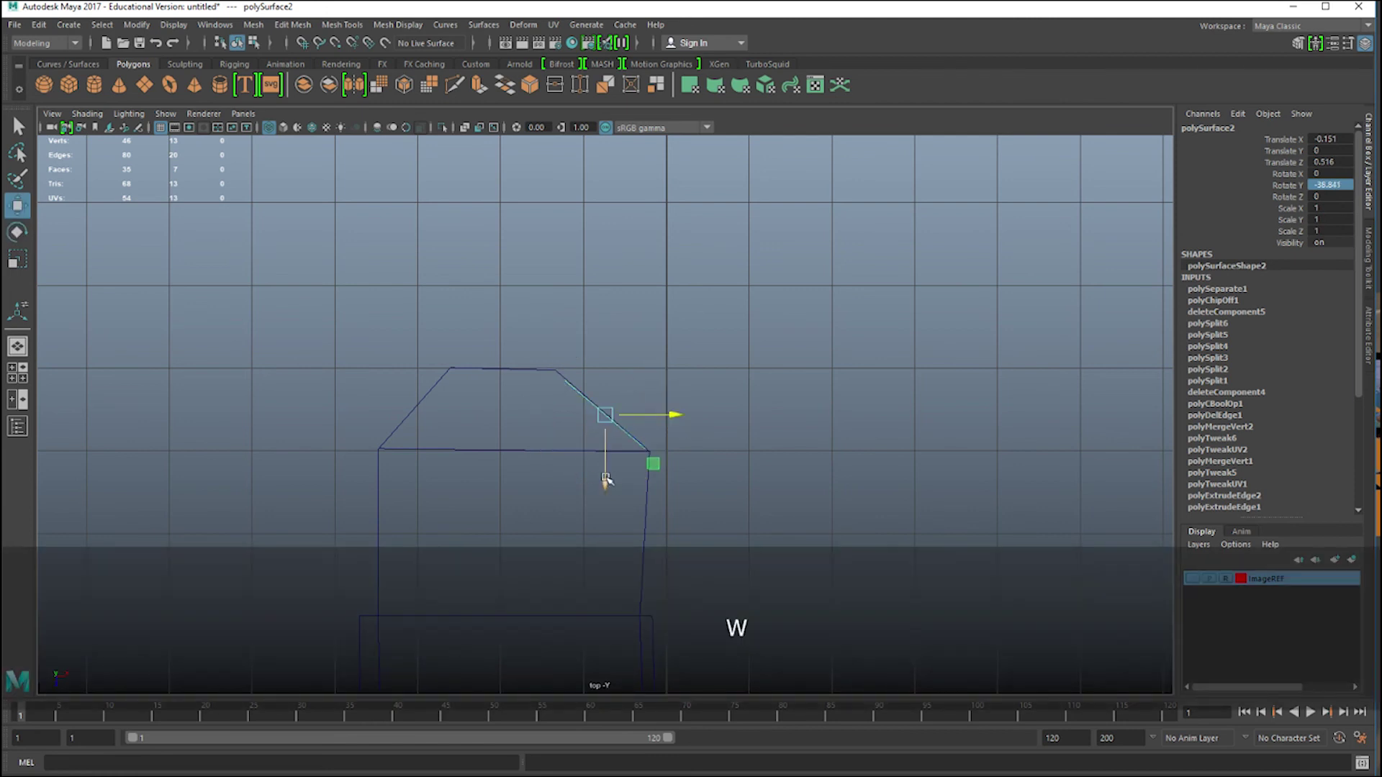
scroll(606, 481, up, 4)
drag(606, 480, 608, 483)
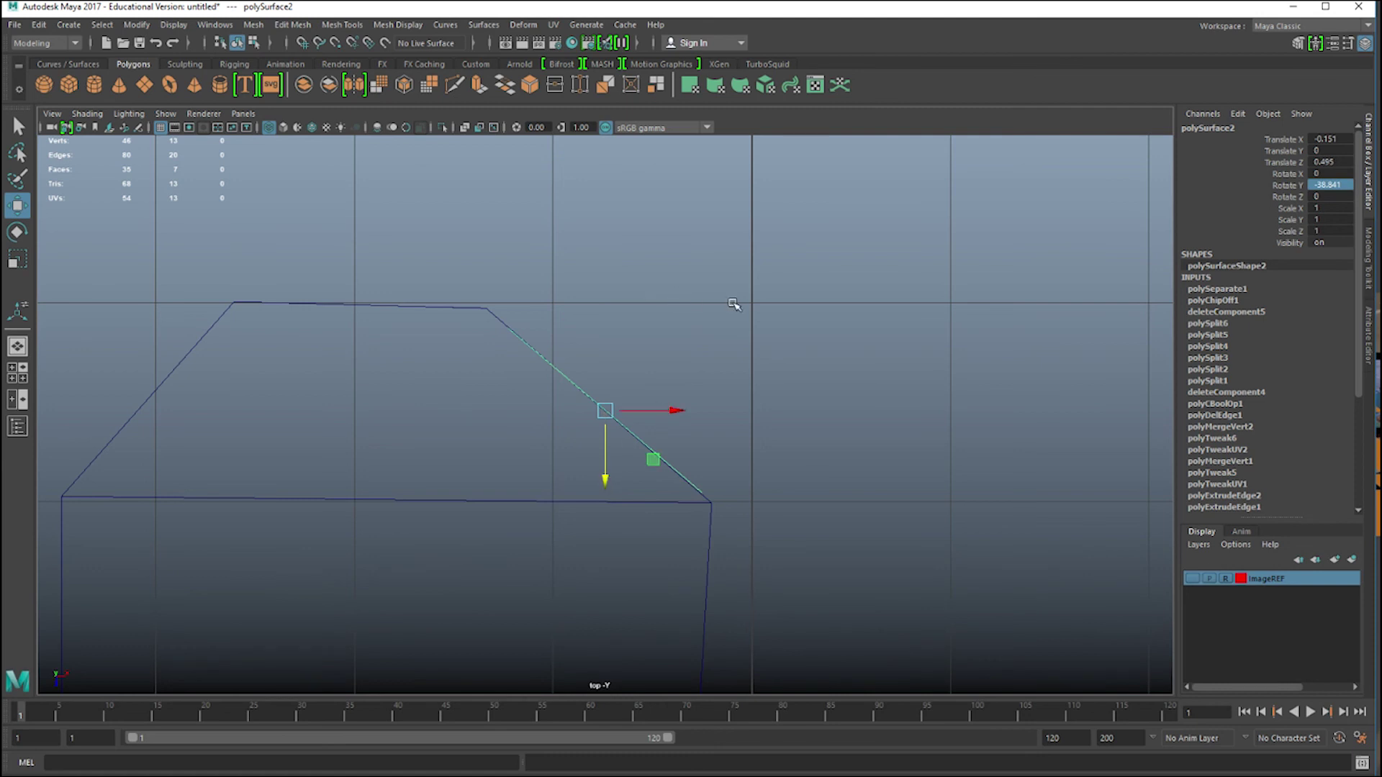
Delete the church body's blank wall face behind the duplicated window panel.
key(space)
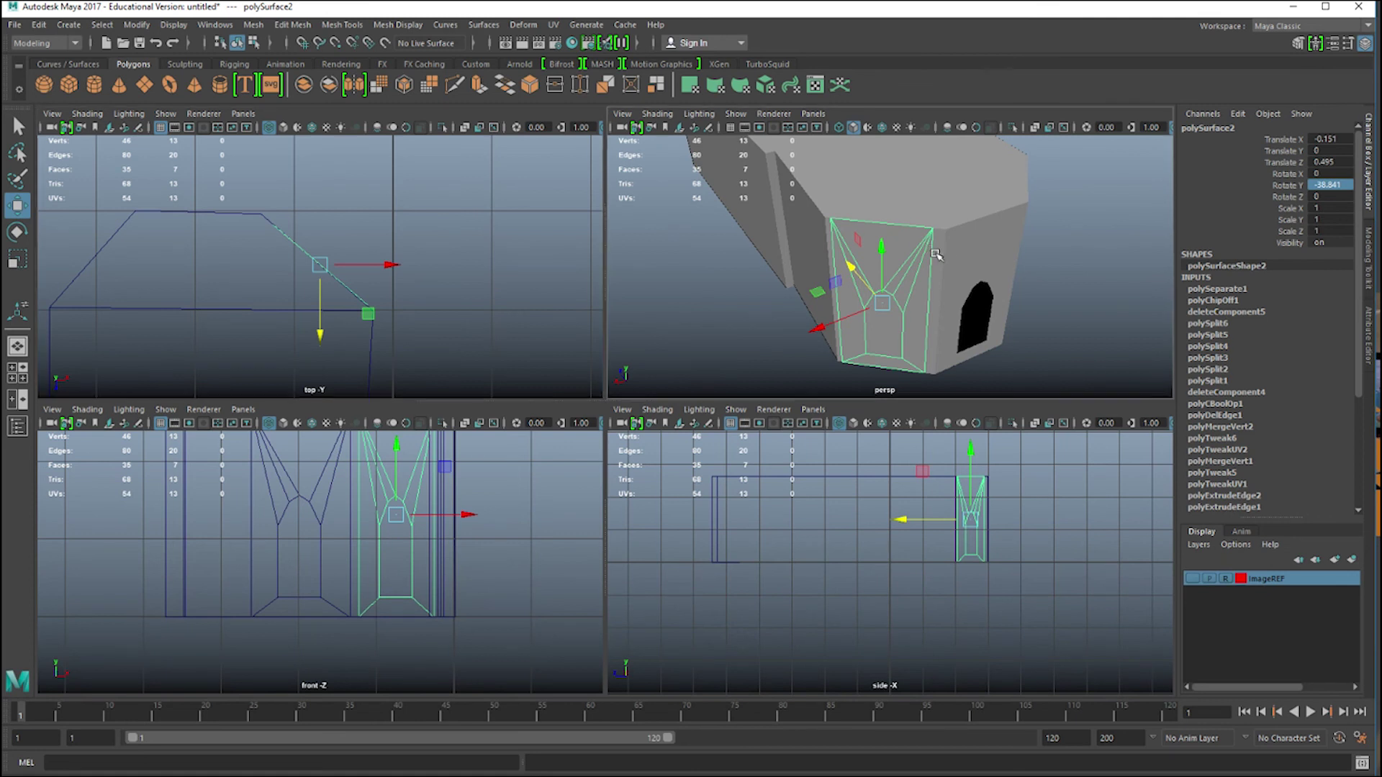
click(949, 337)
click(878, 330)
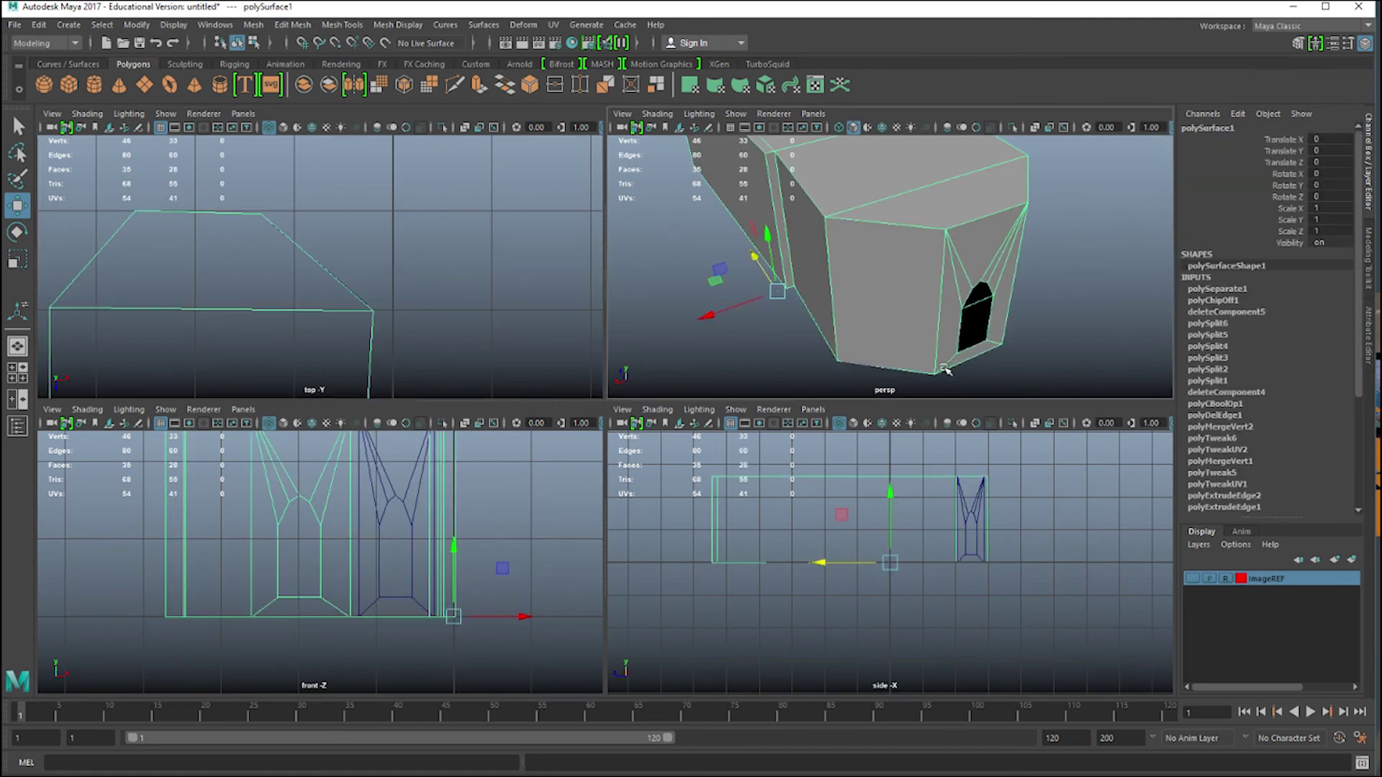
alt+drag(950, 353, 891, 263)
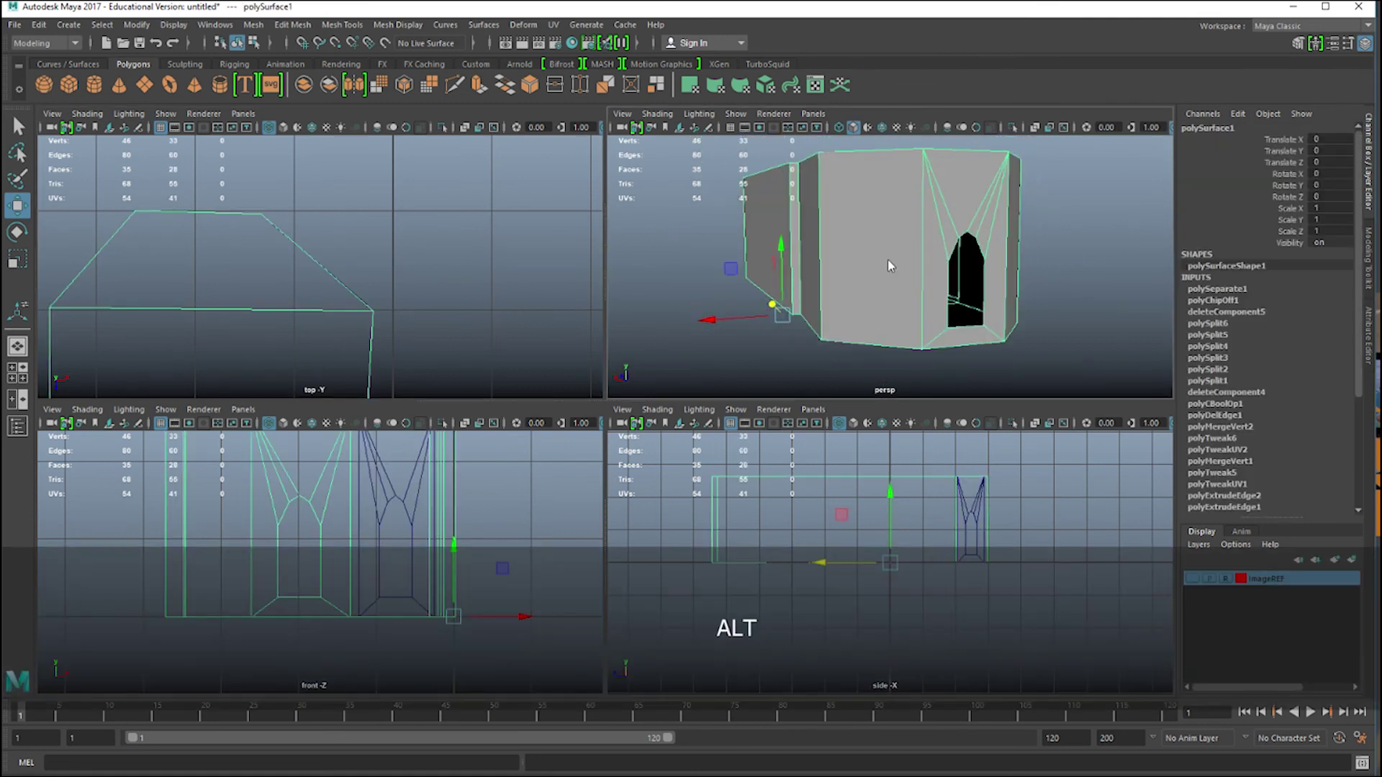
right_drag(891, 266, 882, 295)
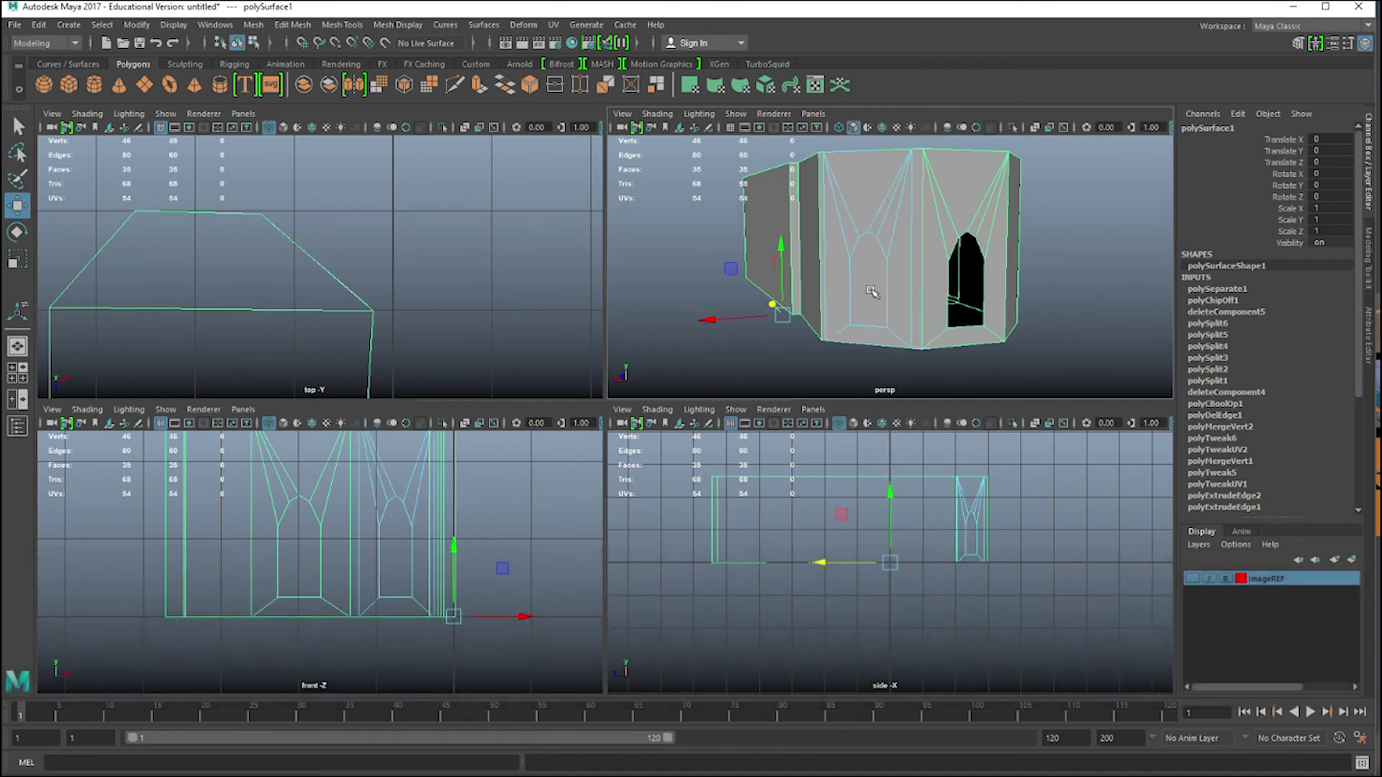
key(ctrl+z)
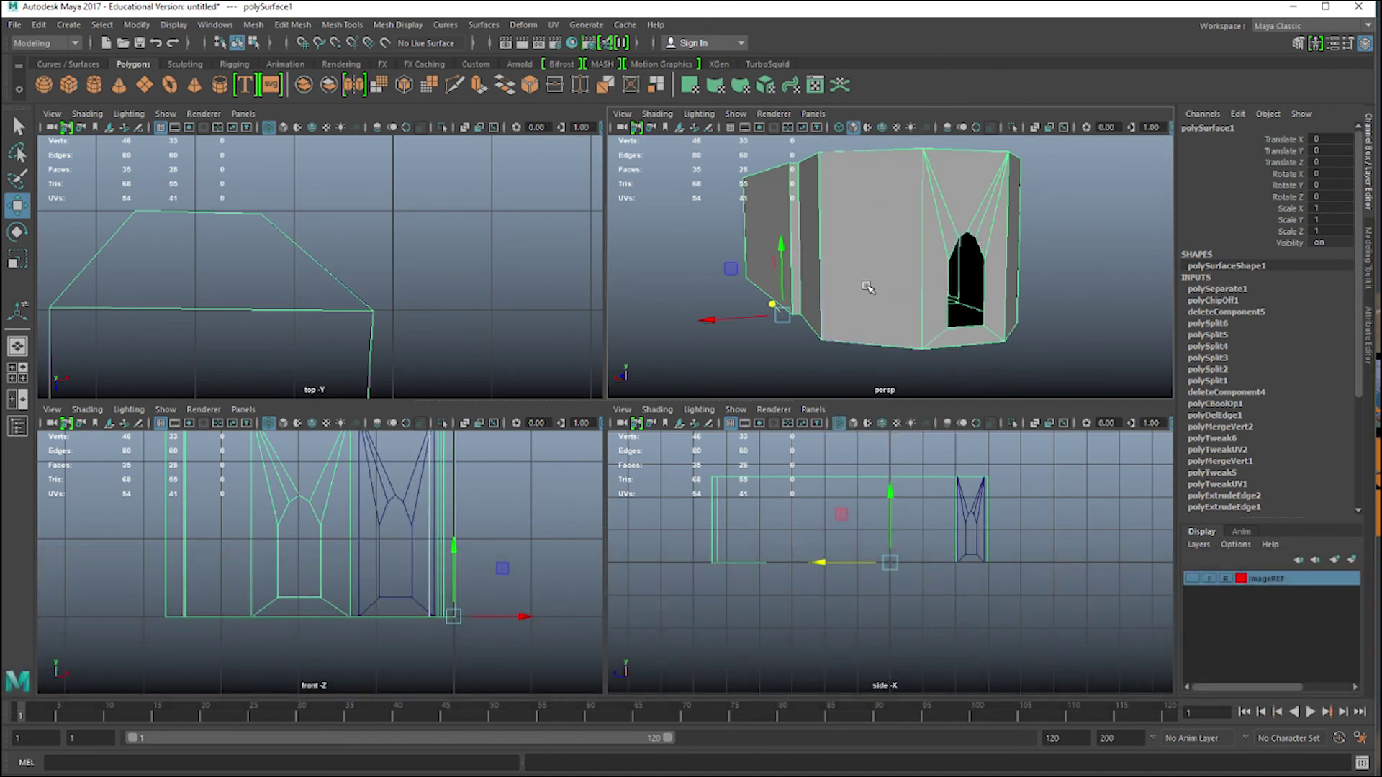
right_drag(953, 195, 966, 222)
click(889, 281)
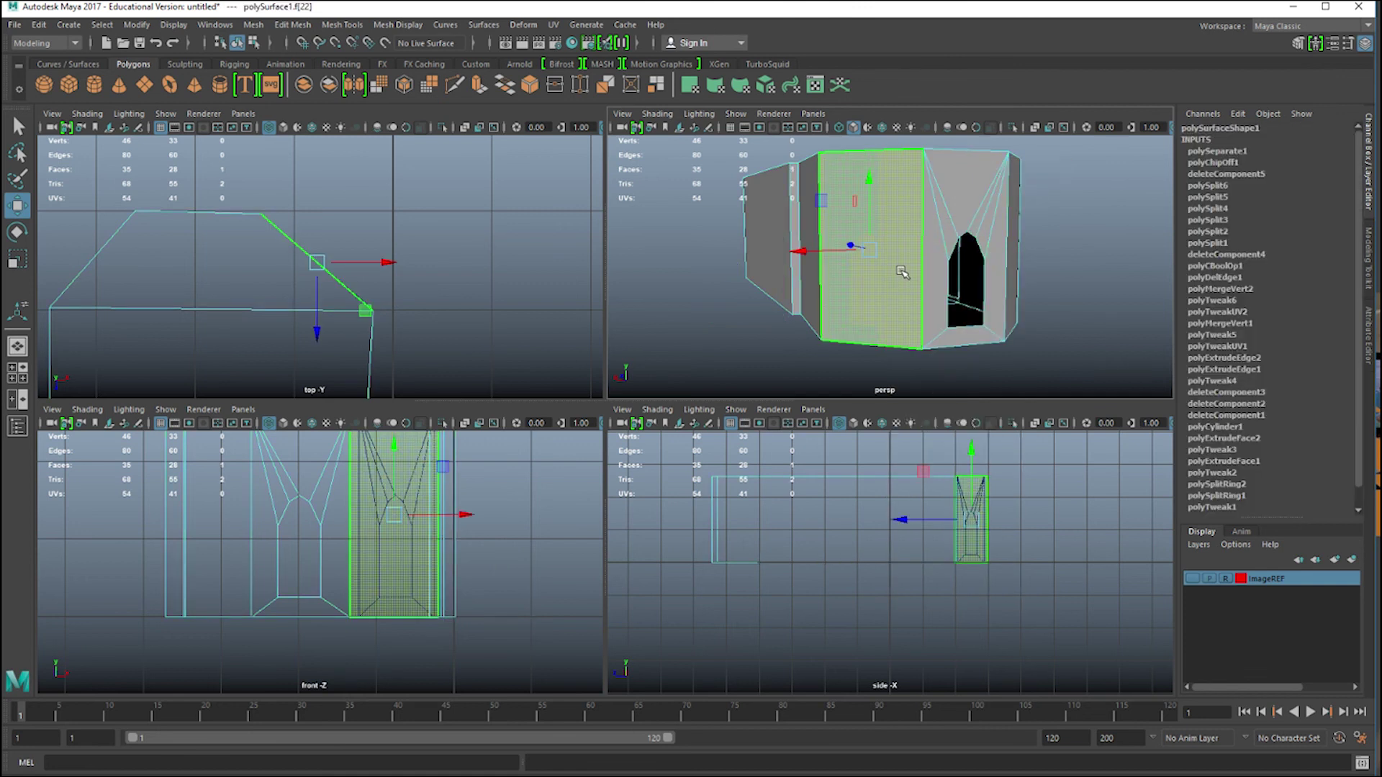
key(Delete)
Select the church body and the window panel as whole objects and combine them into one mesh.
alt+drag(1030, 262, 1087, 282)
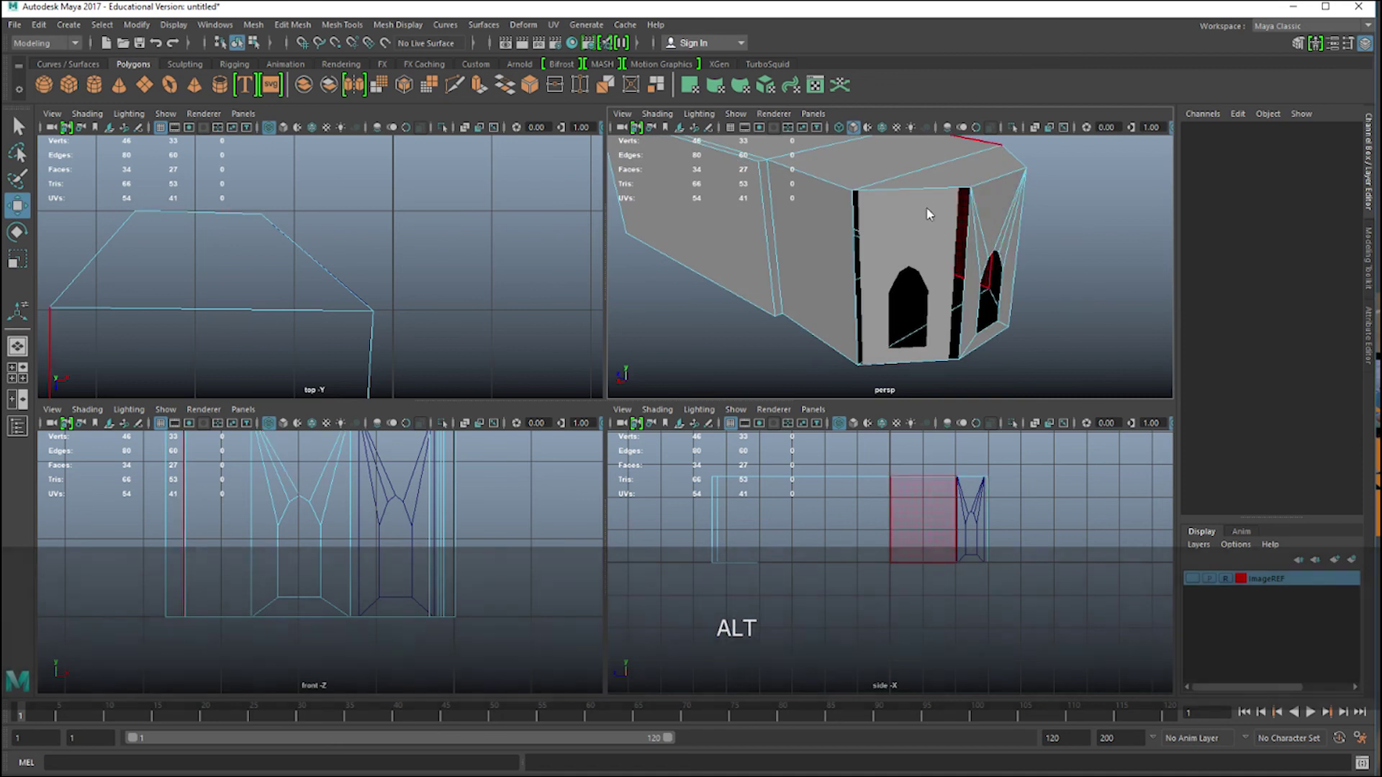
right_drag(926, 208, 931, 248)
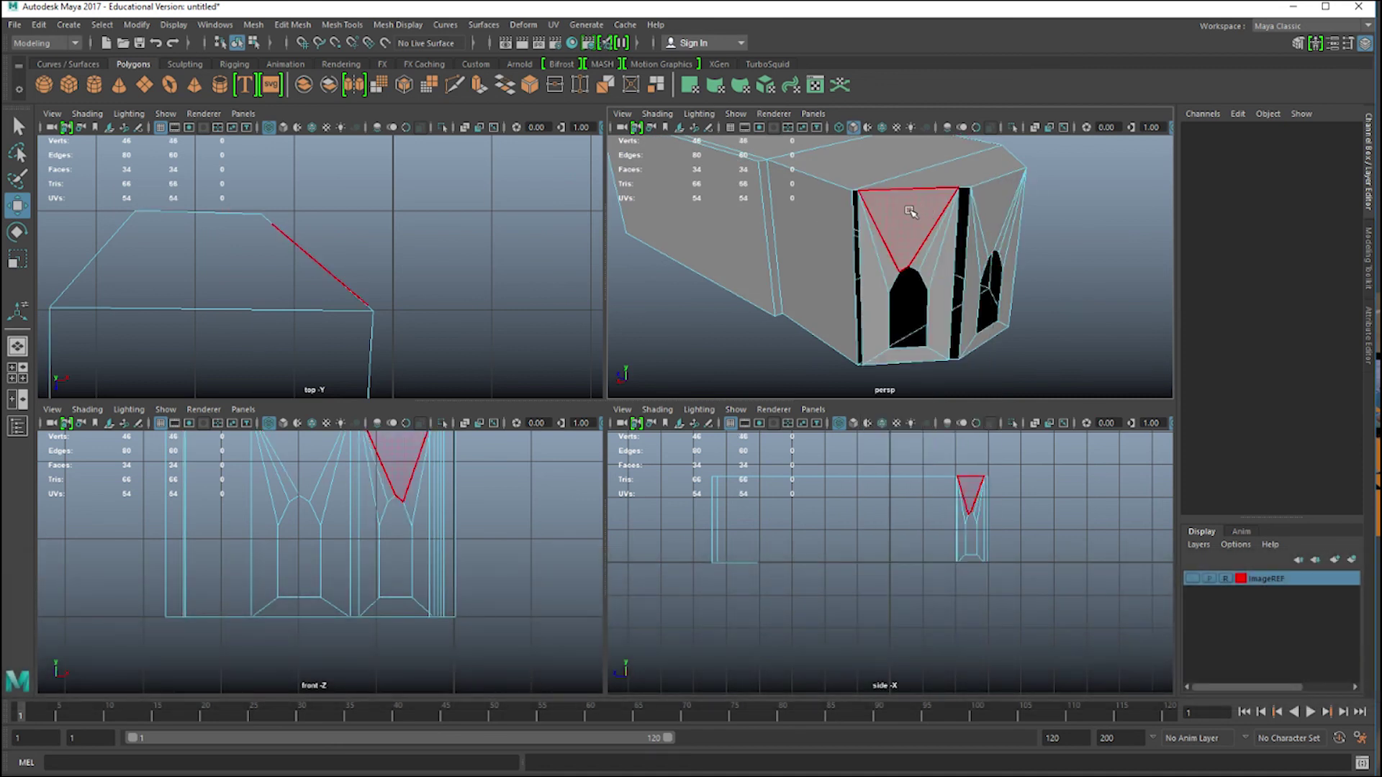
key(F8)
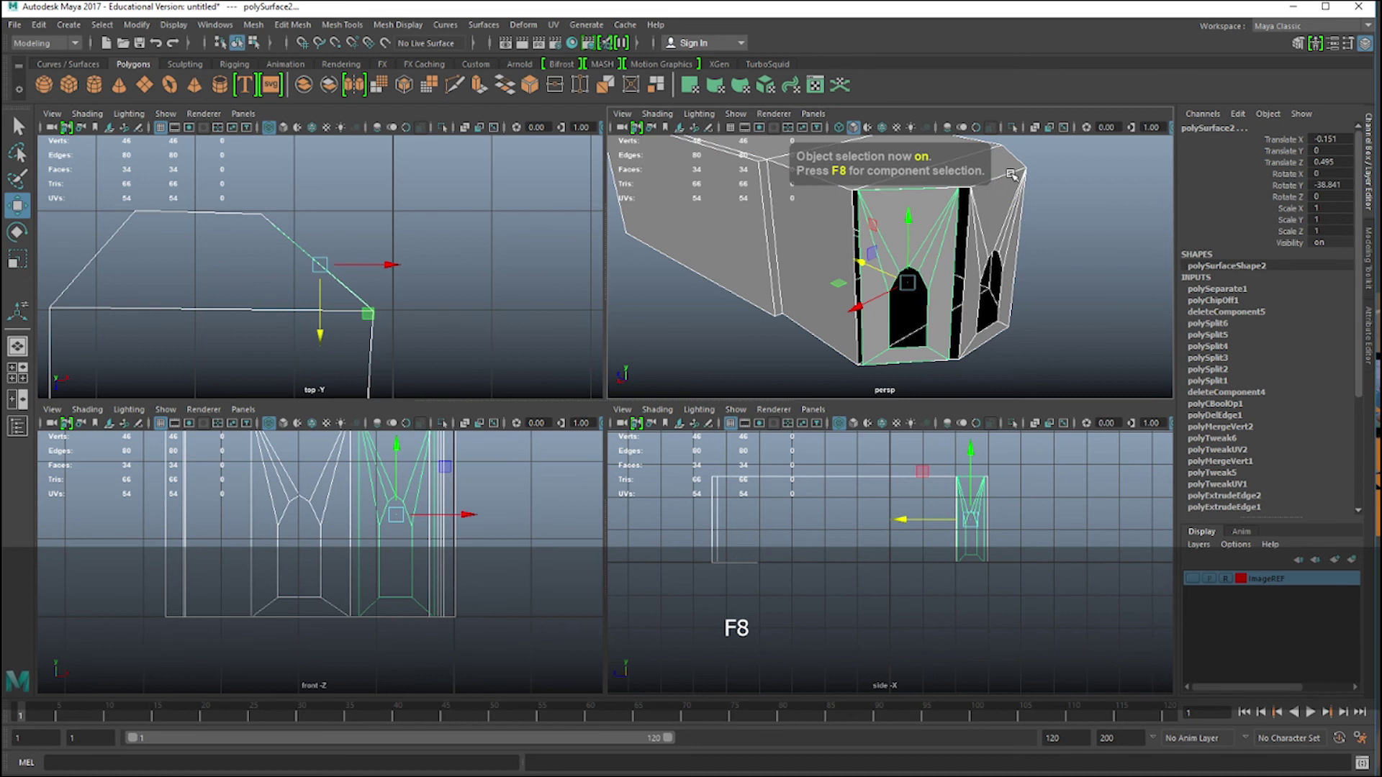
key(space)
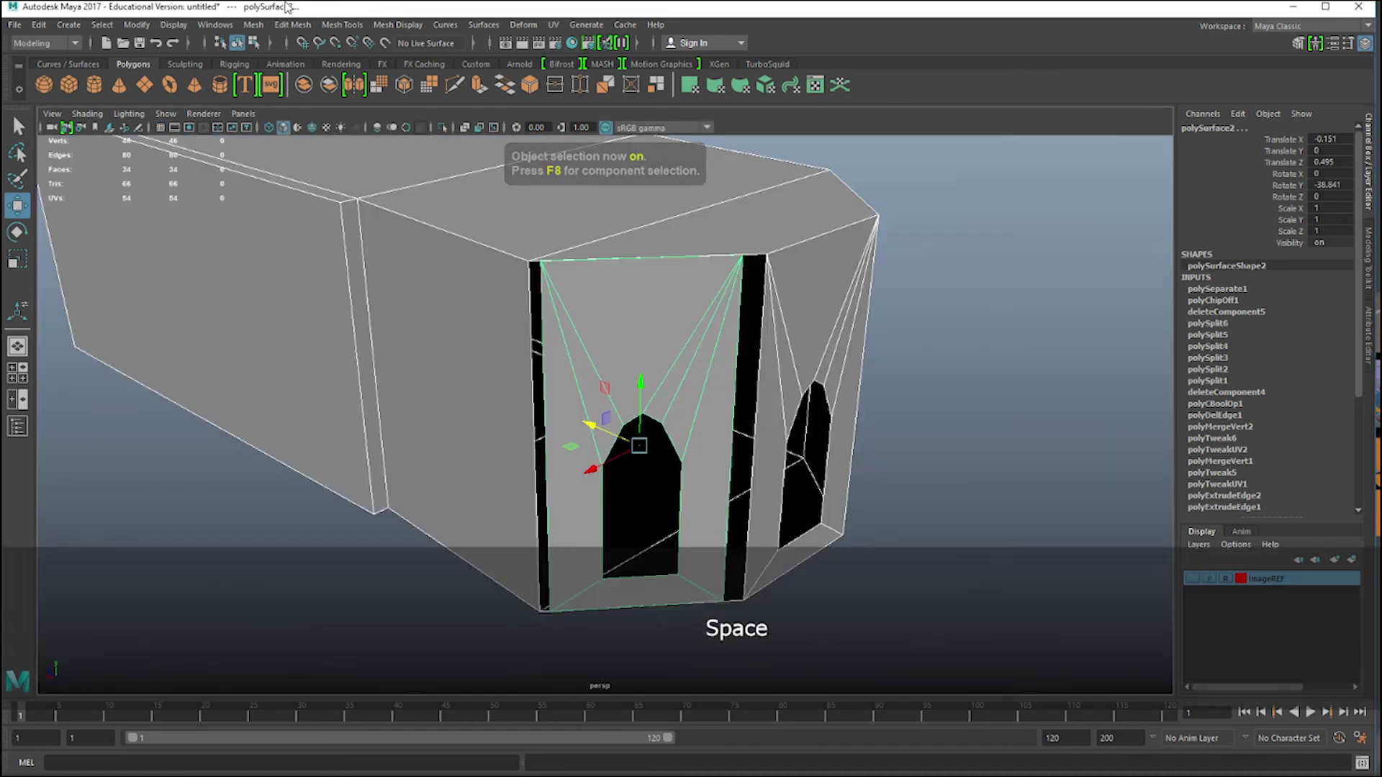
click(253, 25)
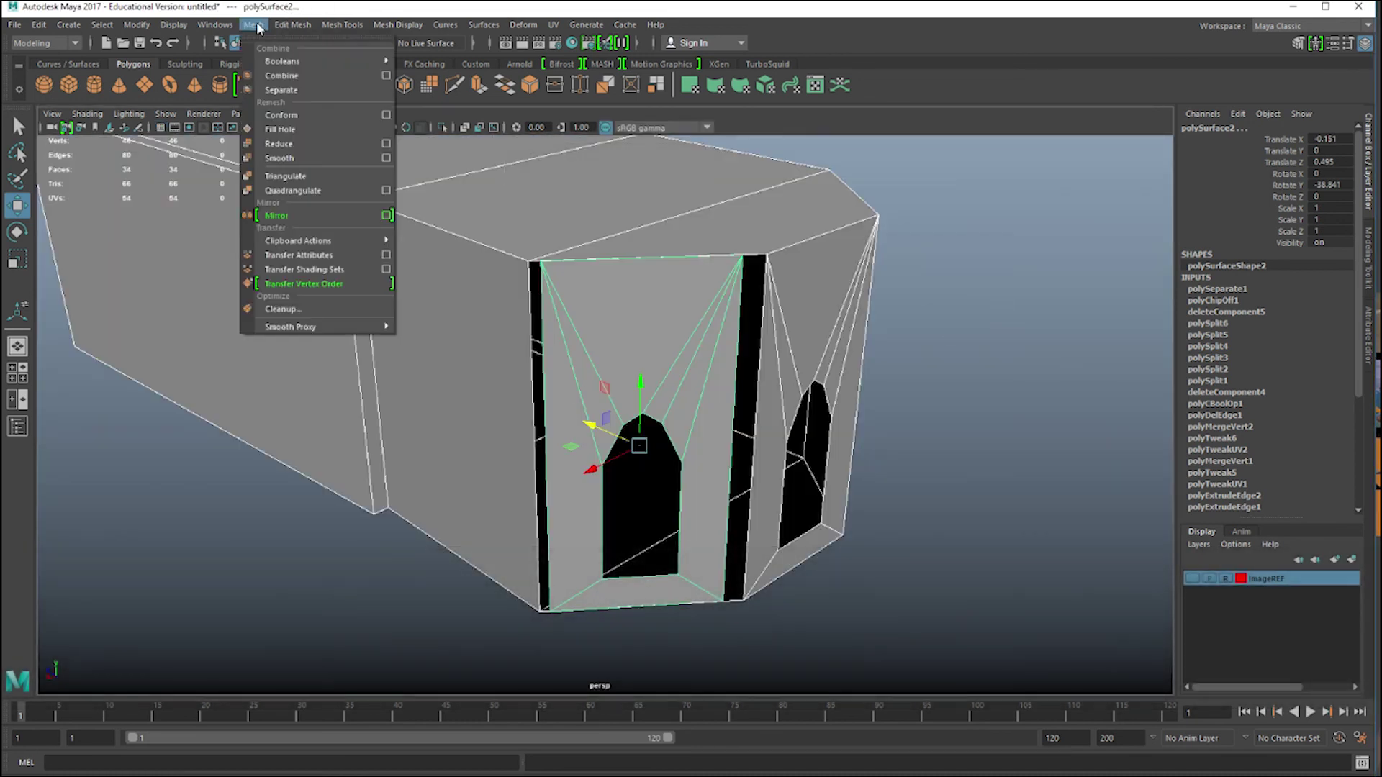
click(307, 75)
Target-weld the window panel's four corner vertices to the matching corners of the wall opening to close both side gaps.
right_click(645, 322)
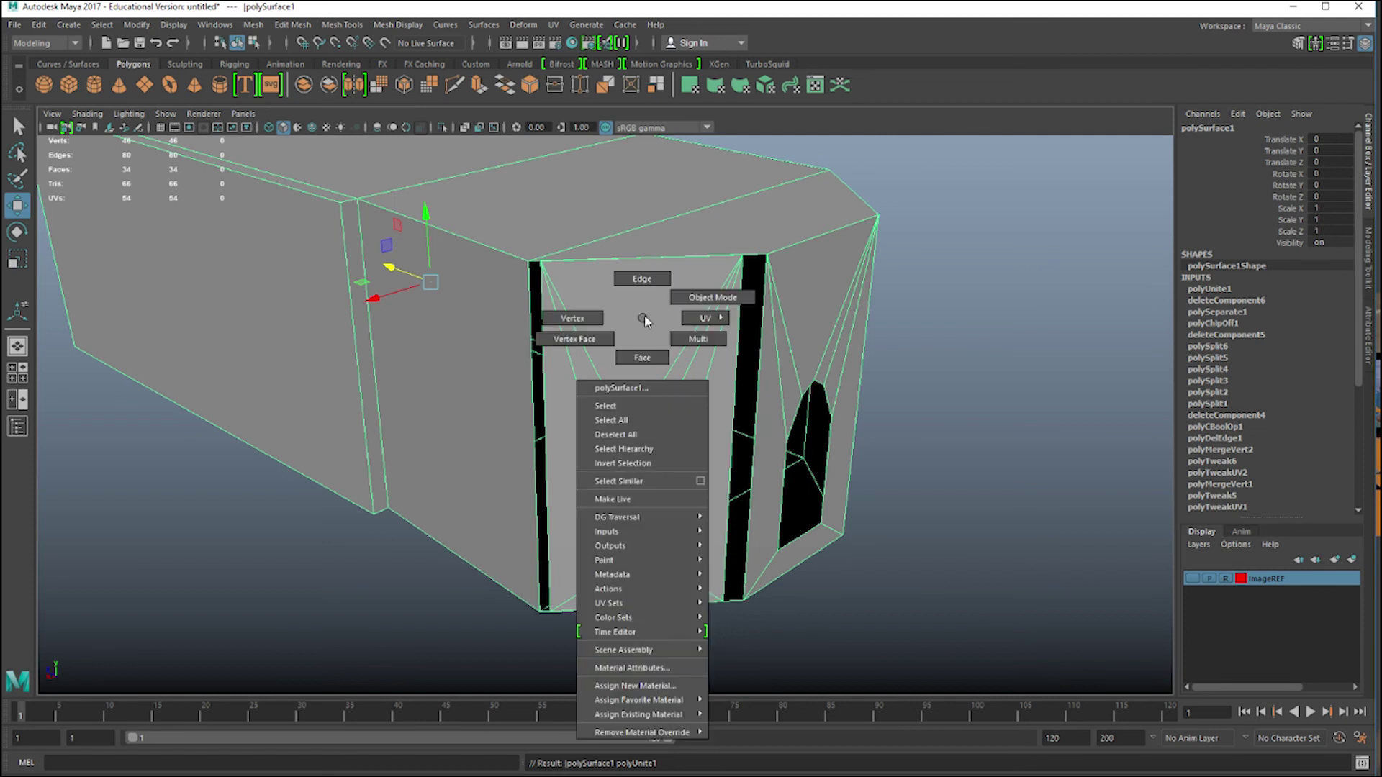
key(Escape)
click(1369, 276)
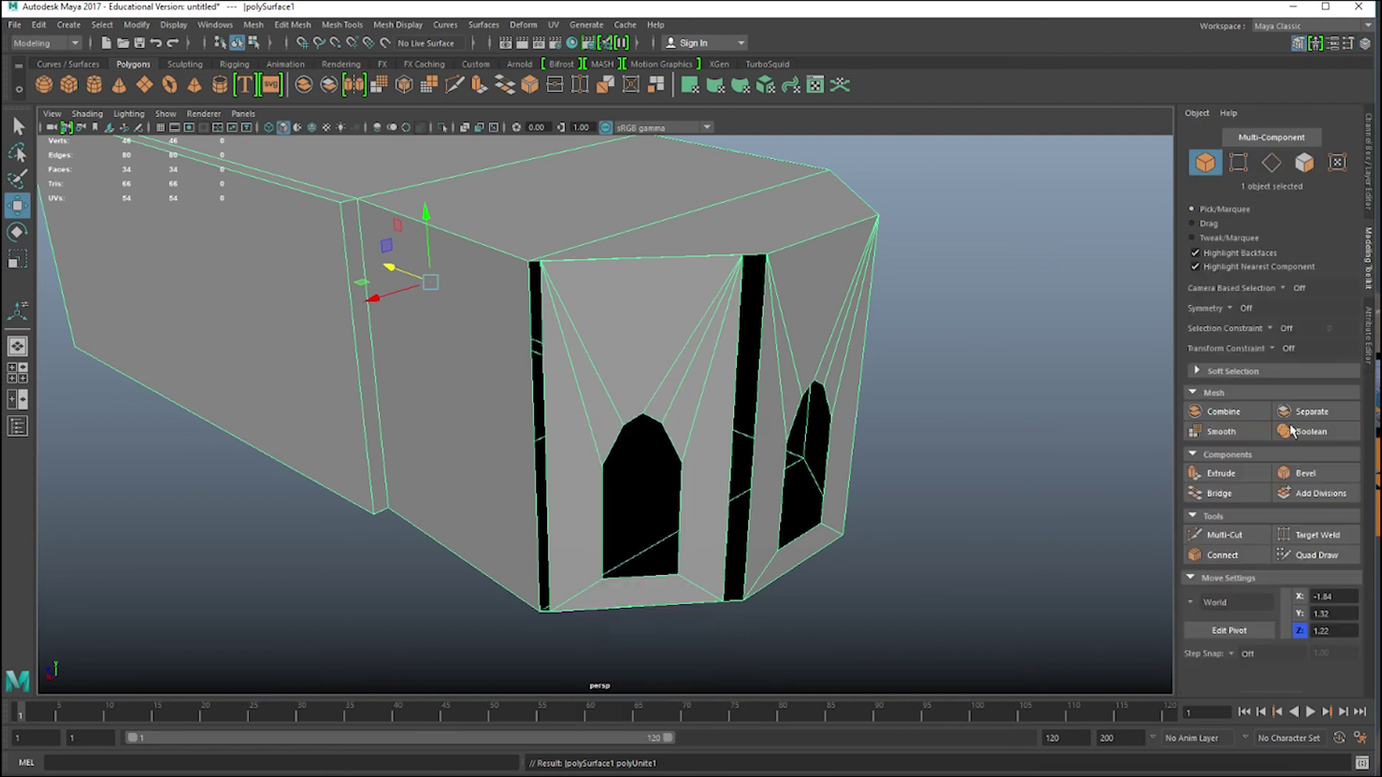
click(1314, 536)
drag(540, 261, 473, 263)
drag(790, 247, 789, 249)
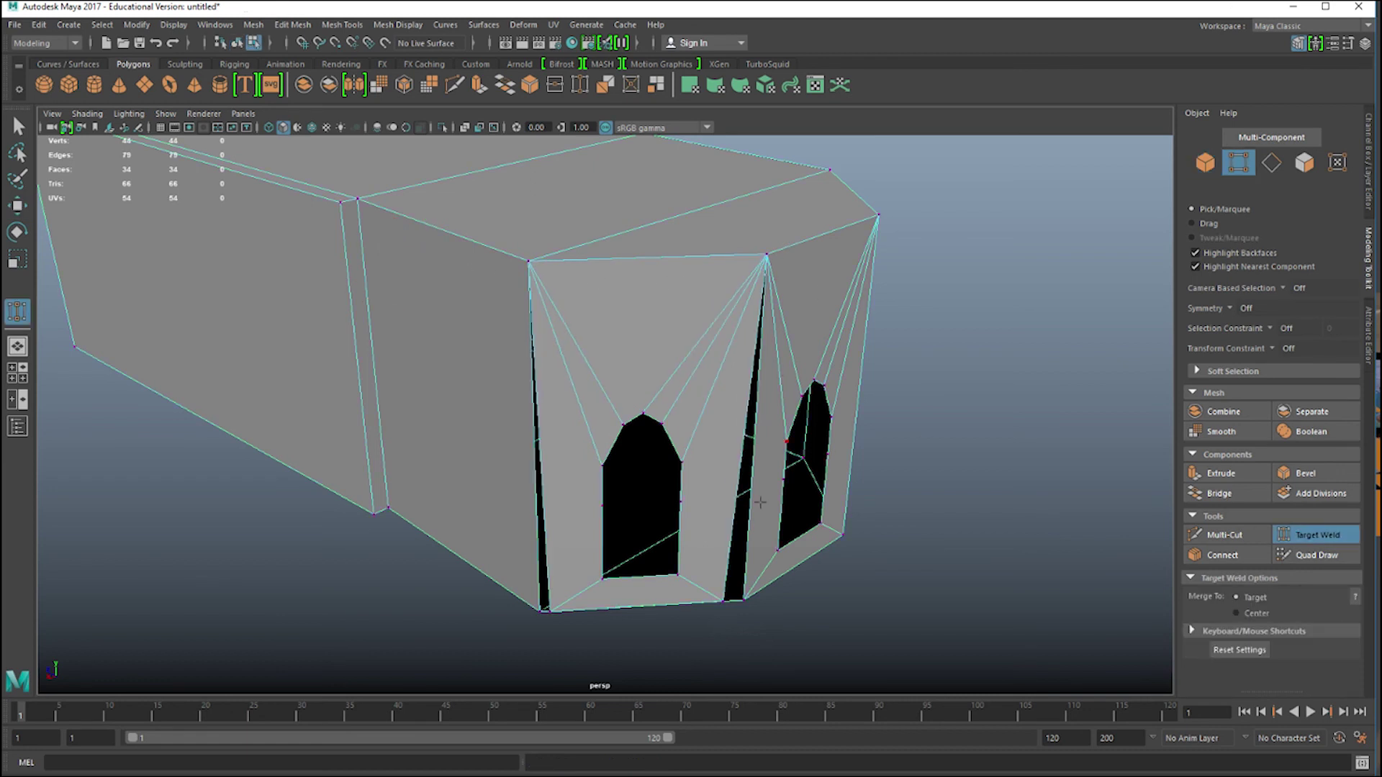
drag(521, 612, 522, 612)
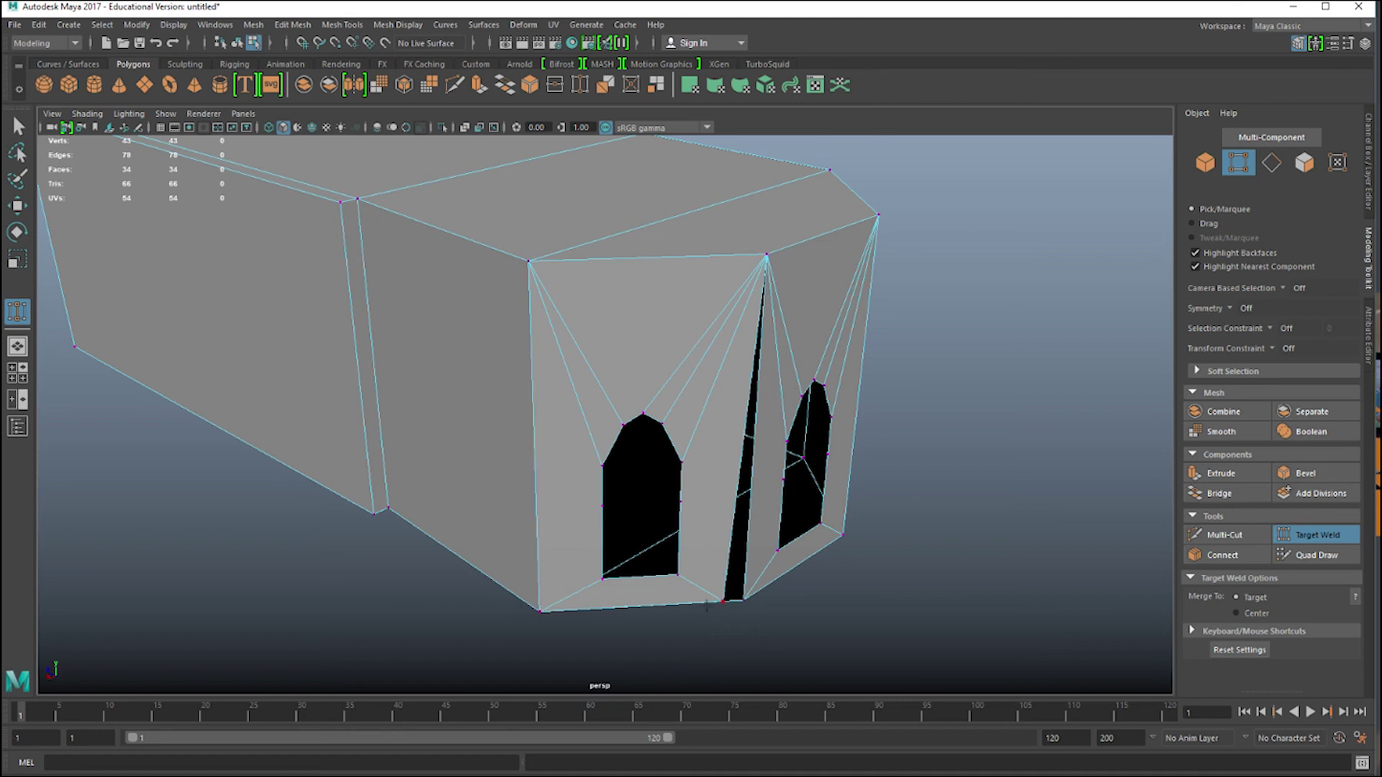
drag(750, 597, 744, 600)
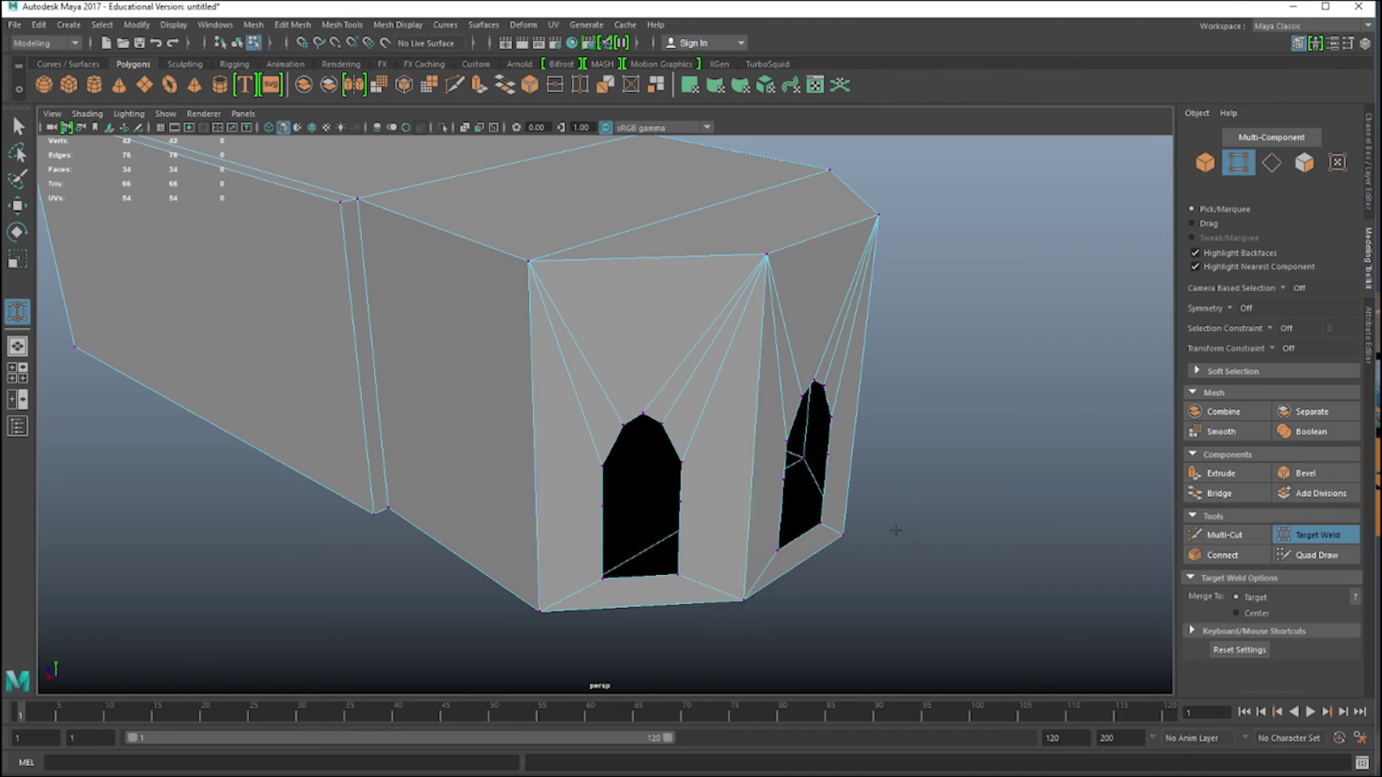
alt+drag(930, 507, 969, 430)
key(q)
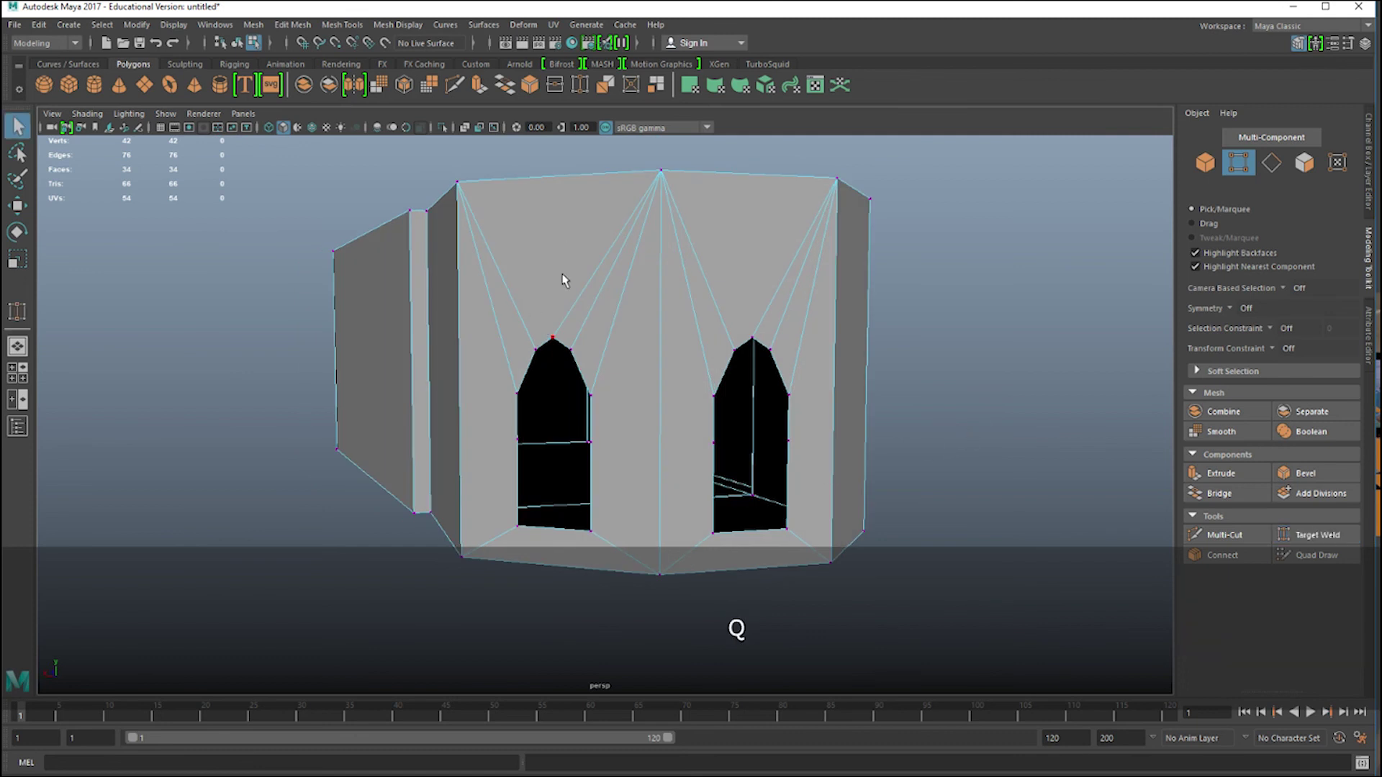
Select all the faces framing the pointed-arch window in the left of the two apse window walls, excluding the face seen through its opening.
key(F8)
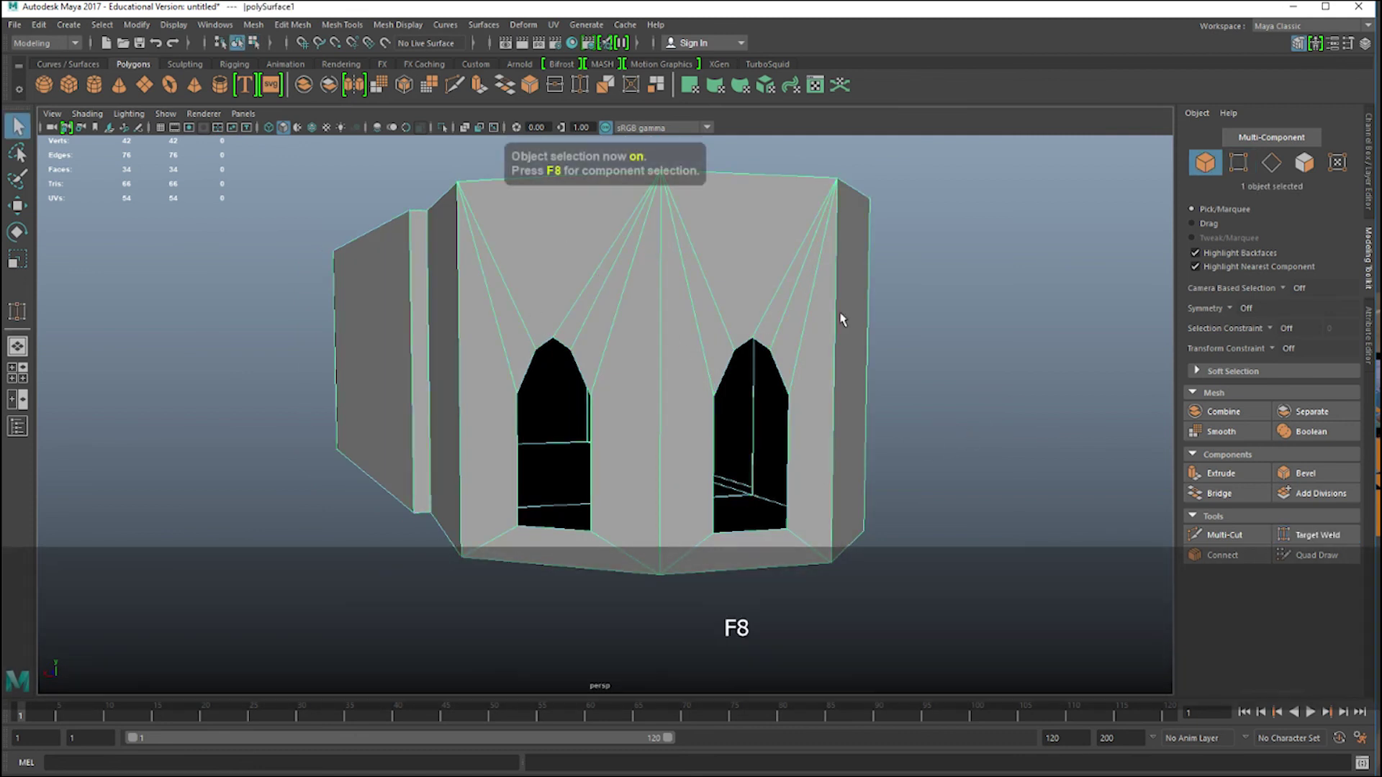
right_click(556, 248)
right_drag(543, 252, 542, 290)
click(523, 289)
shift+click(491, 382)
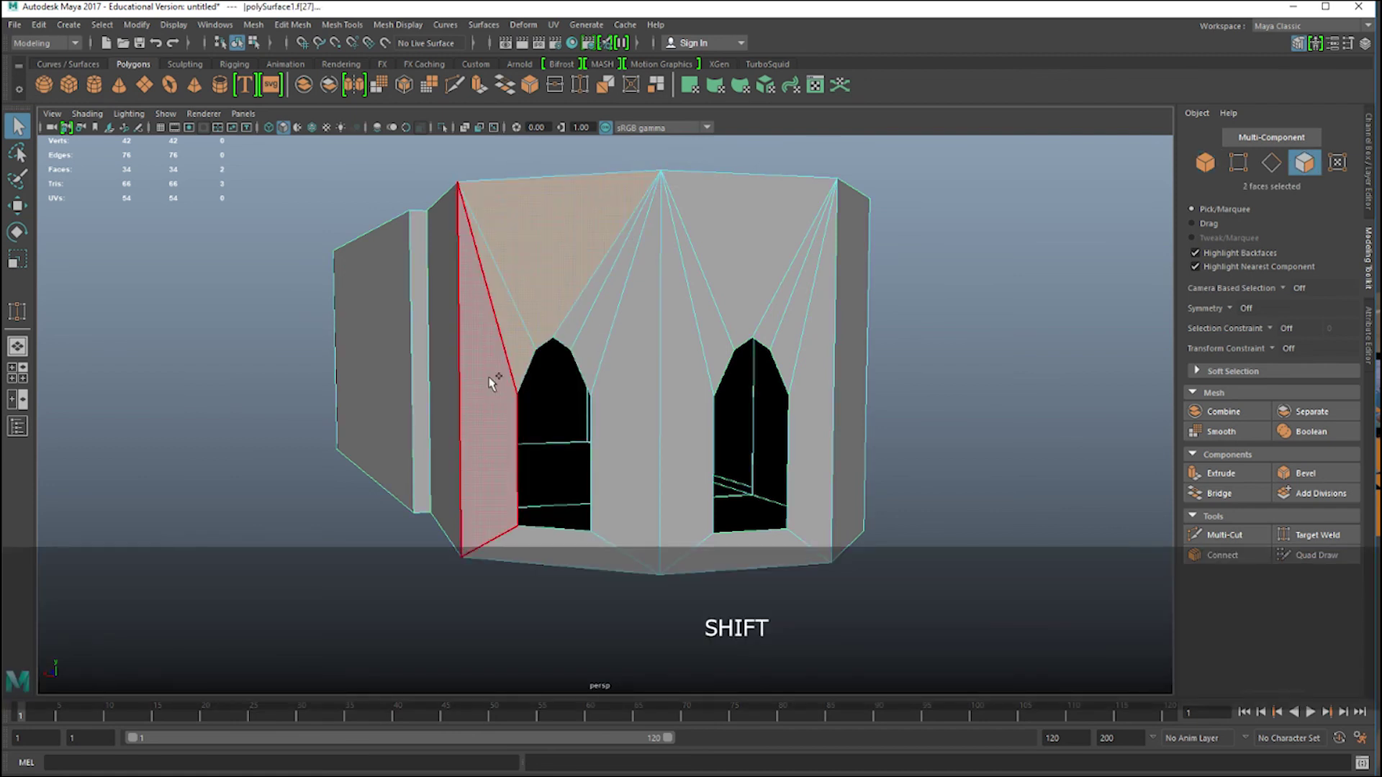
shift+click(484, 438)
shift+click(551, 538)
shift+click(628, 499)
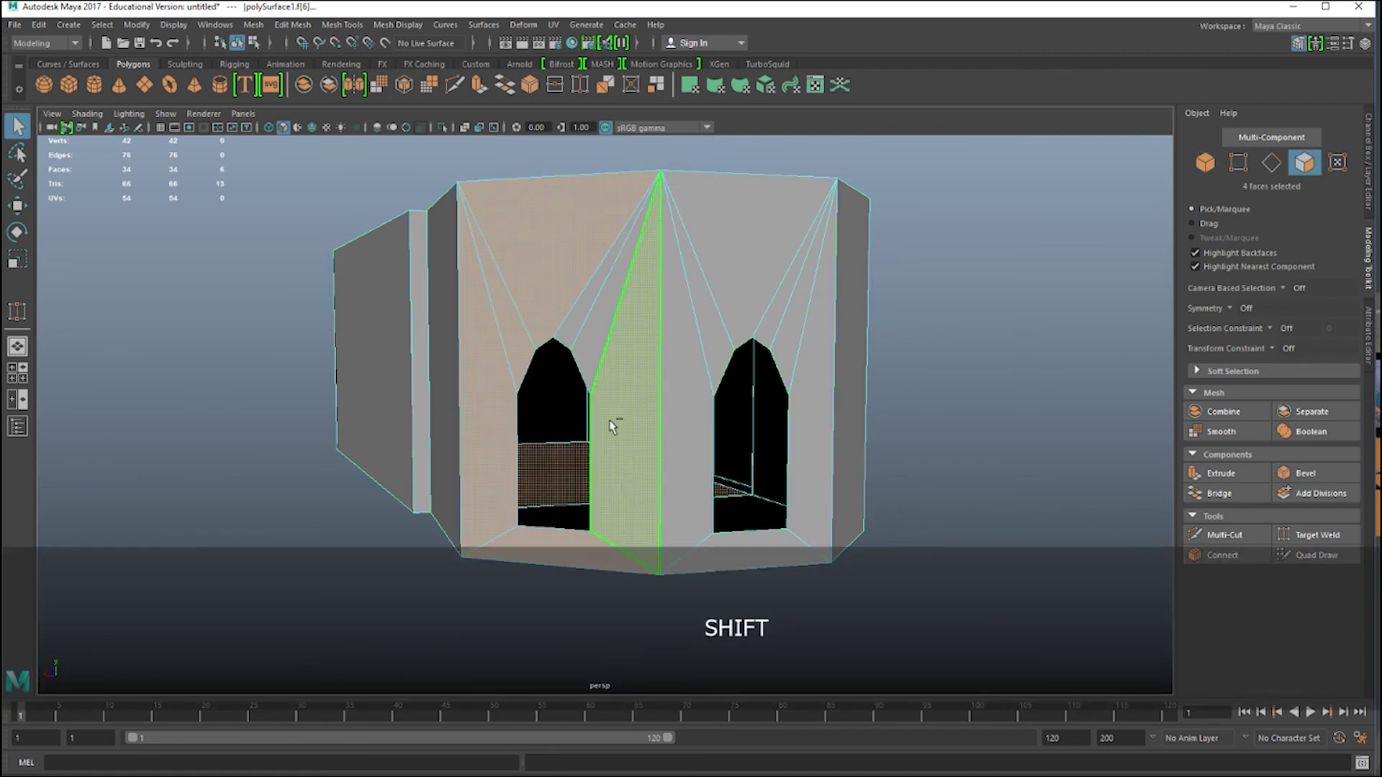
shift+click(595, 353)
shift+click(578, 313)
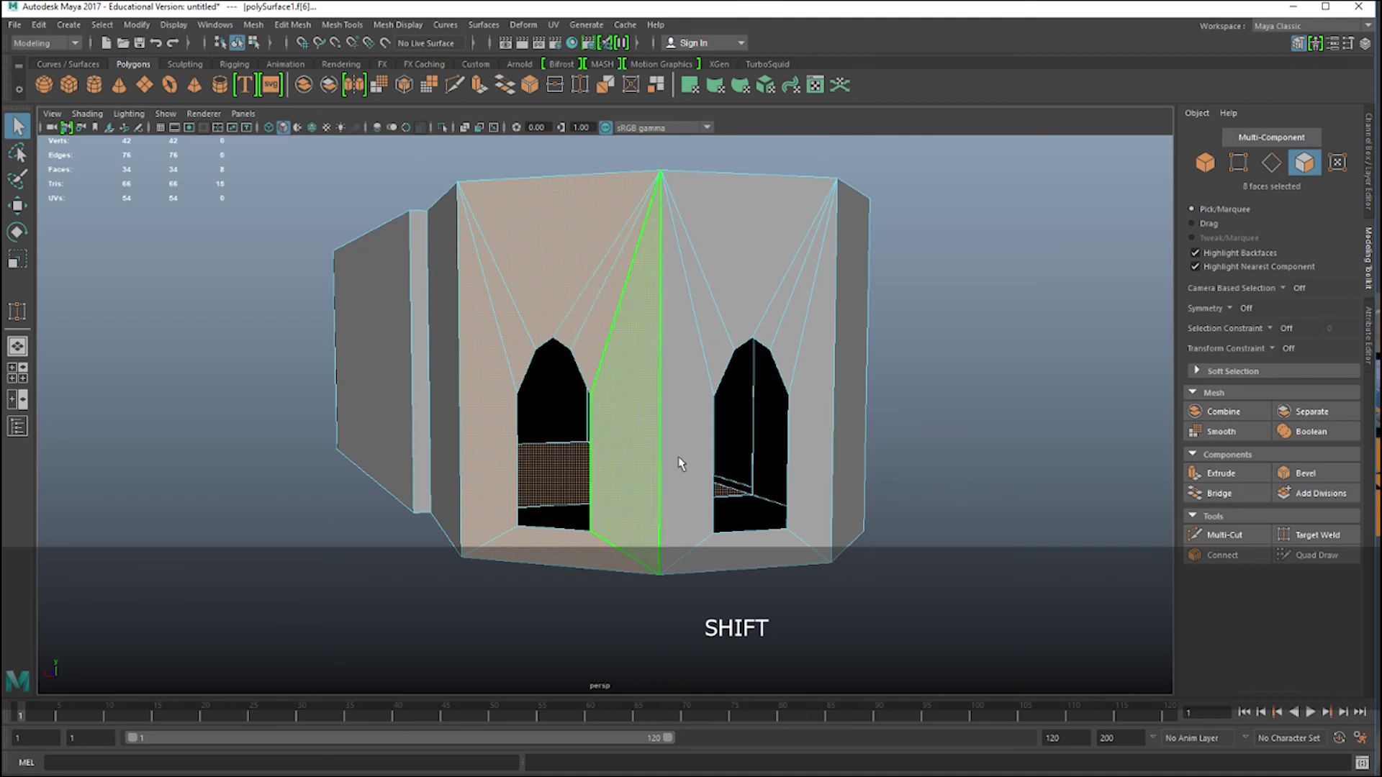
shift+click(571, 470)
alt+drag(944, 349, 975, 377)
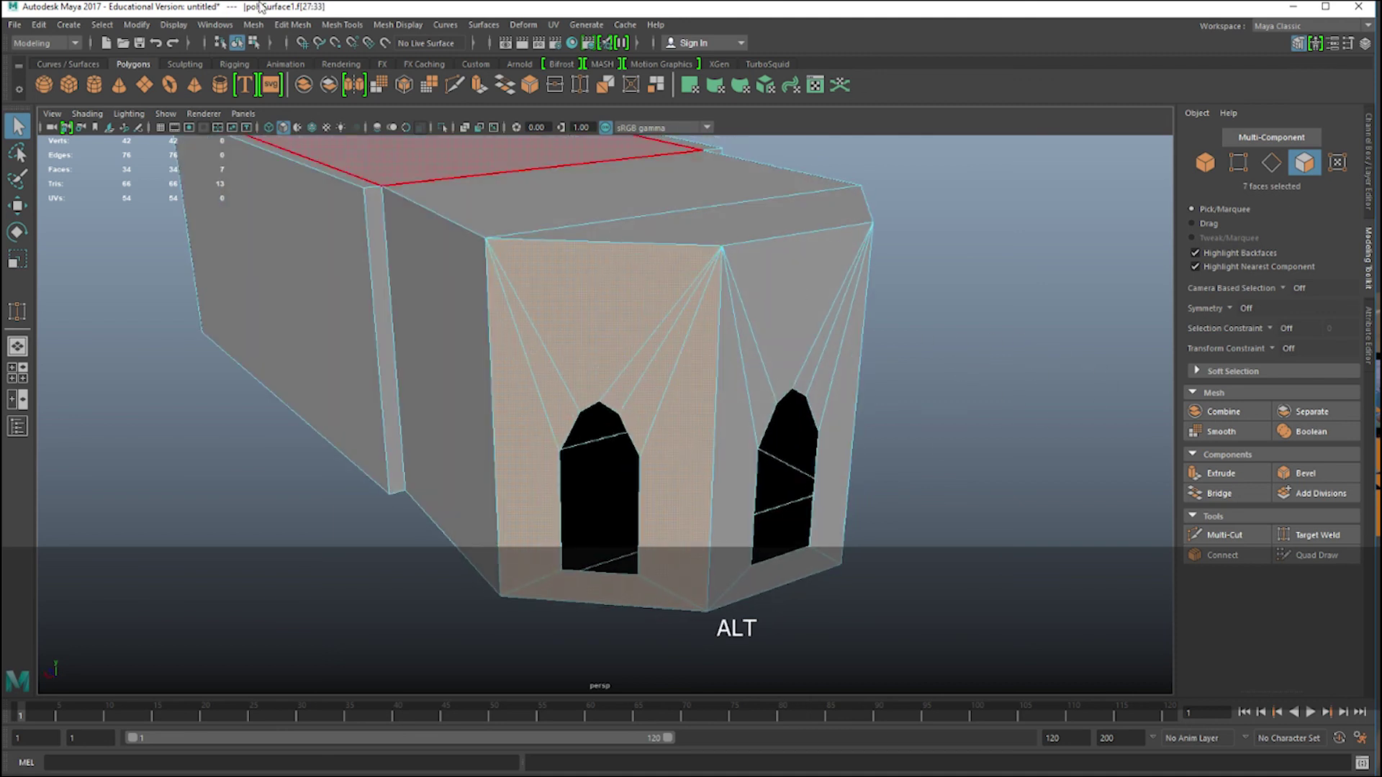
click(292, 24)
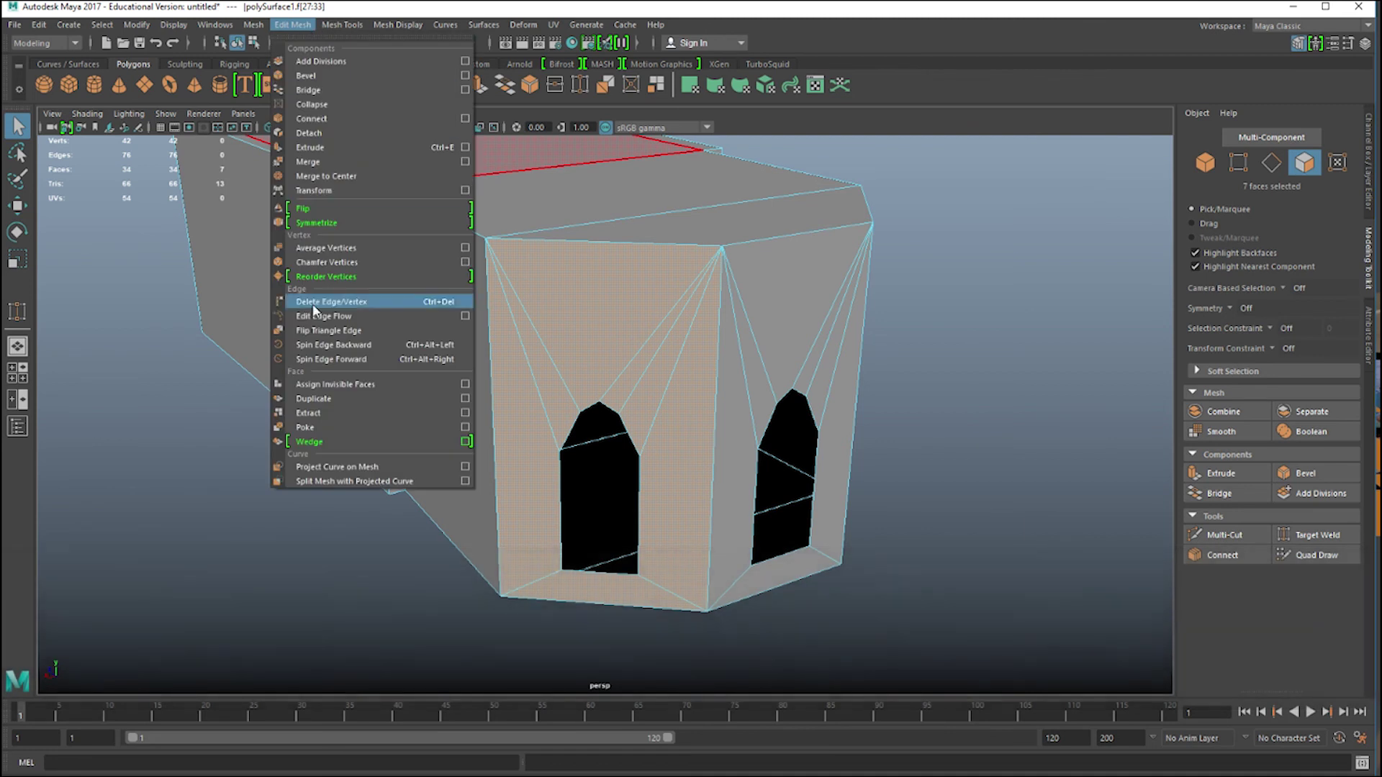